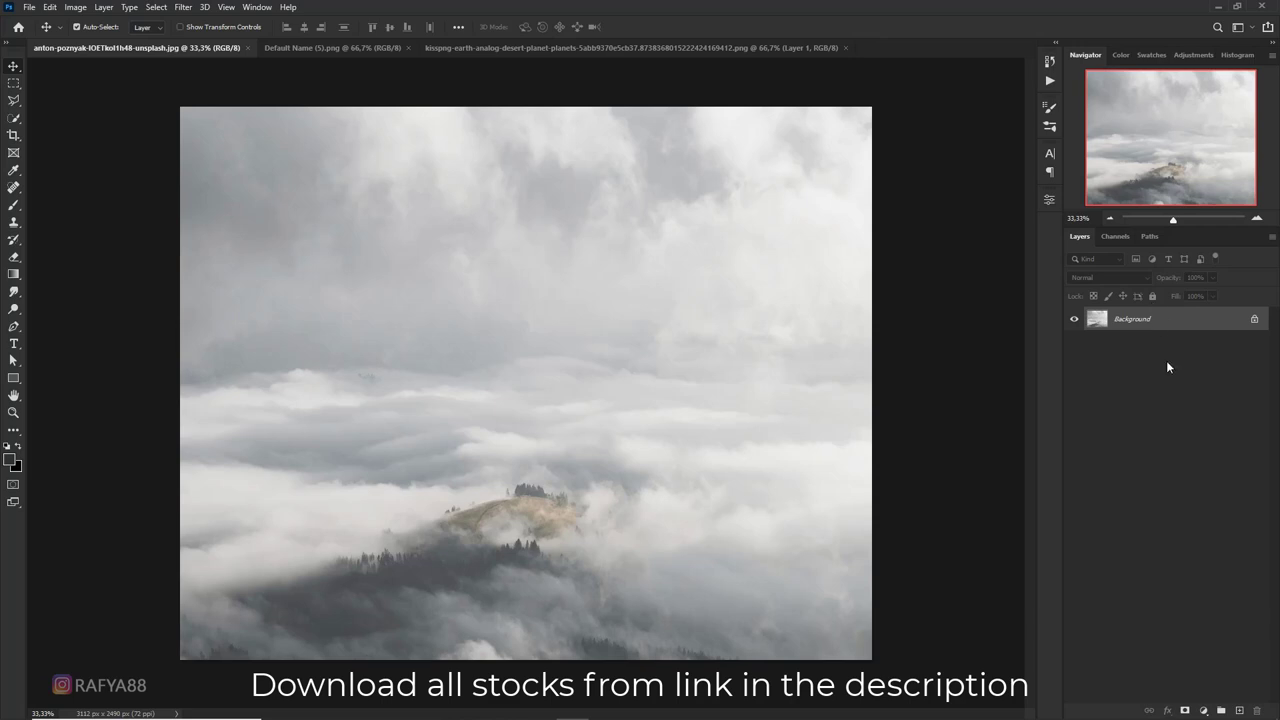
Add a Levels adjustment with output white lowered to 156
left_click(1206, 711)
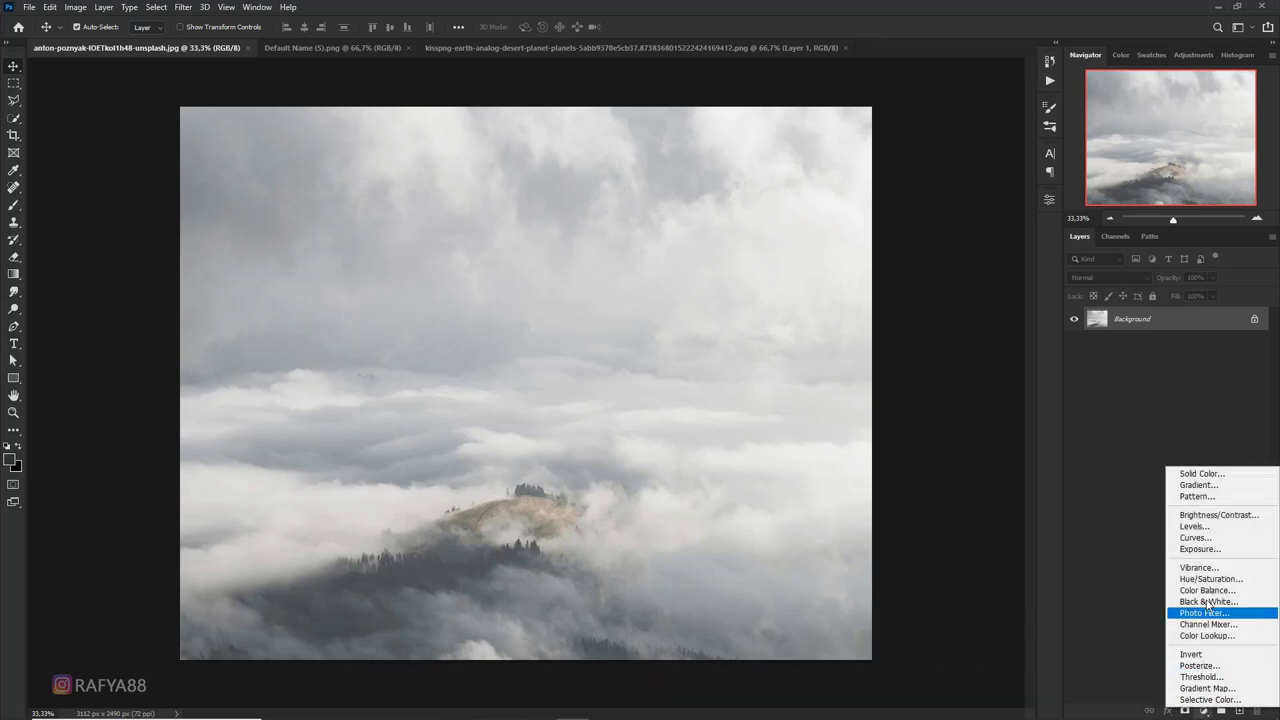
left_click(1190, 535)
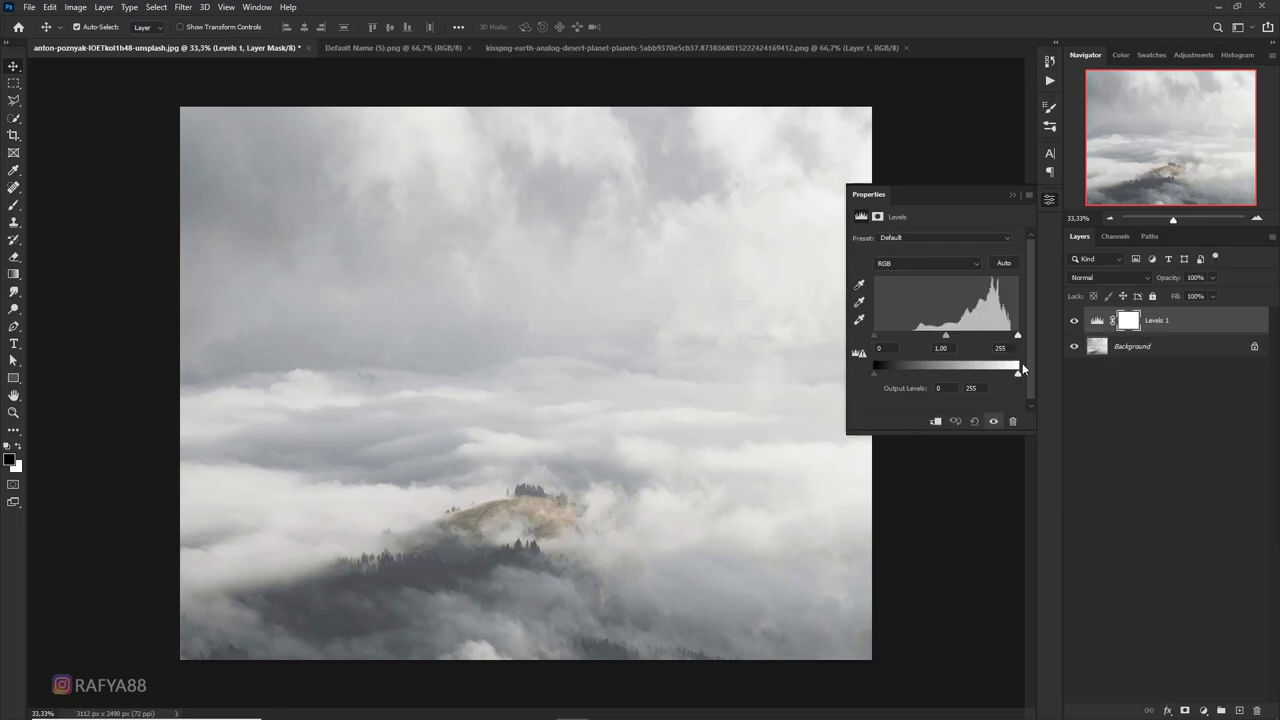
mouse_move(1018, 374)
left_mouse_down()
mouse_move(958, 375)
mouse_move(953, 335)
left_mouse_up()
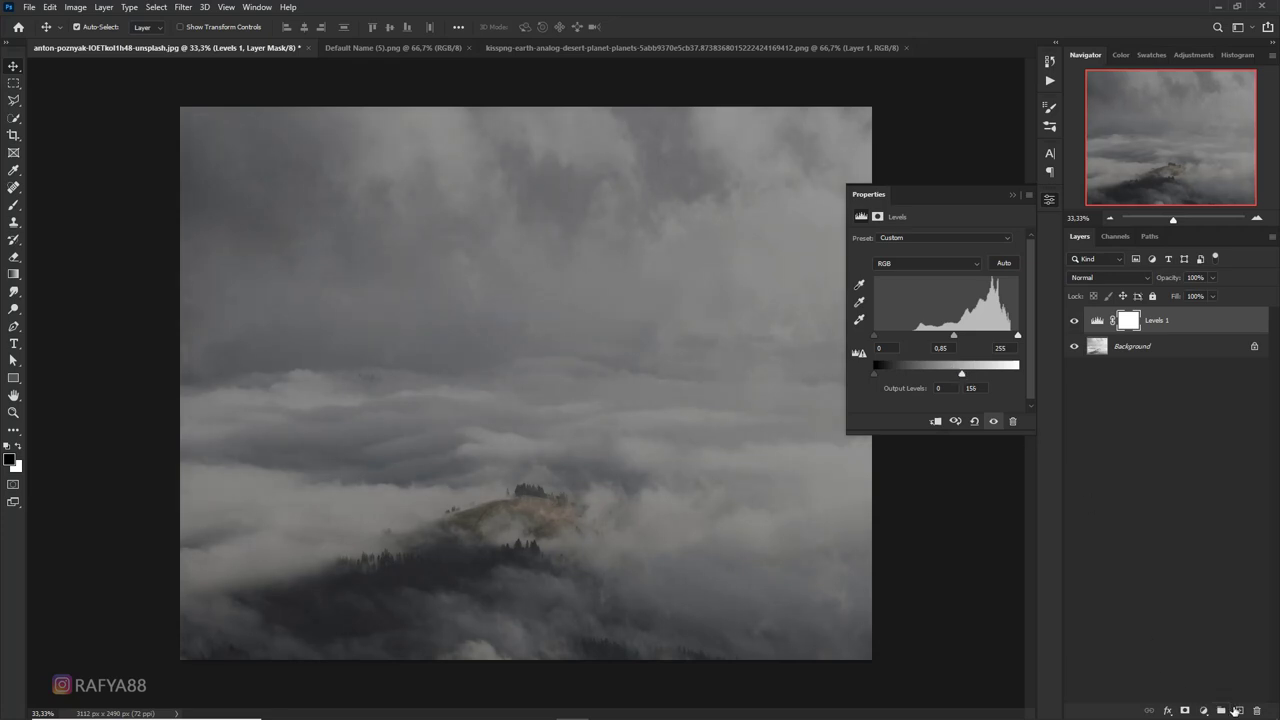
Add a Color Balance adjustment with Midtones Cyan -13 and Blue +13, then add an empty layer
left_click(1204, 711)
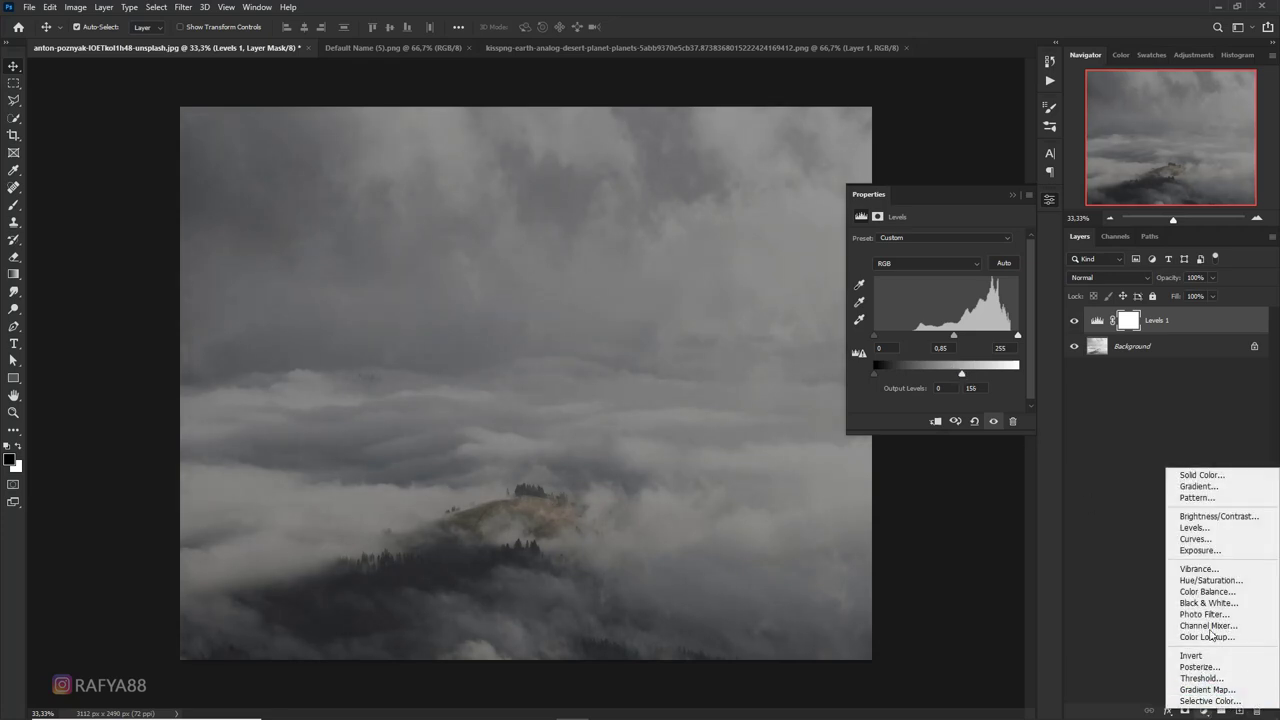
left_click(1228, 592)
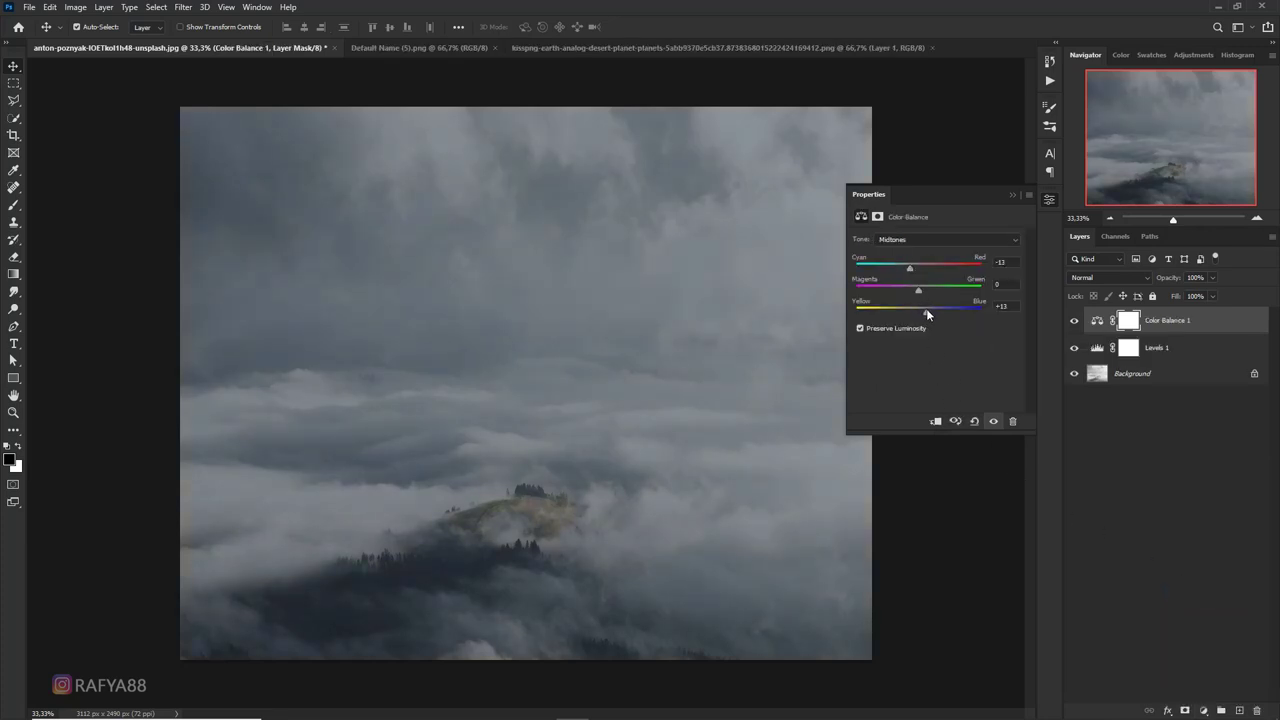
left_click(1013, 195)
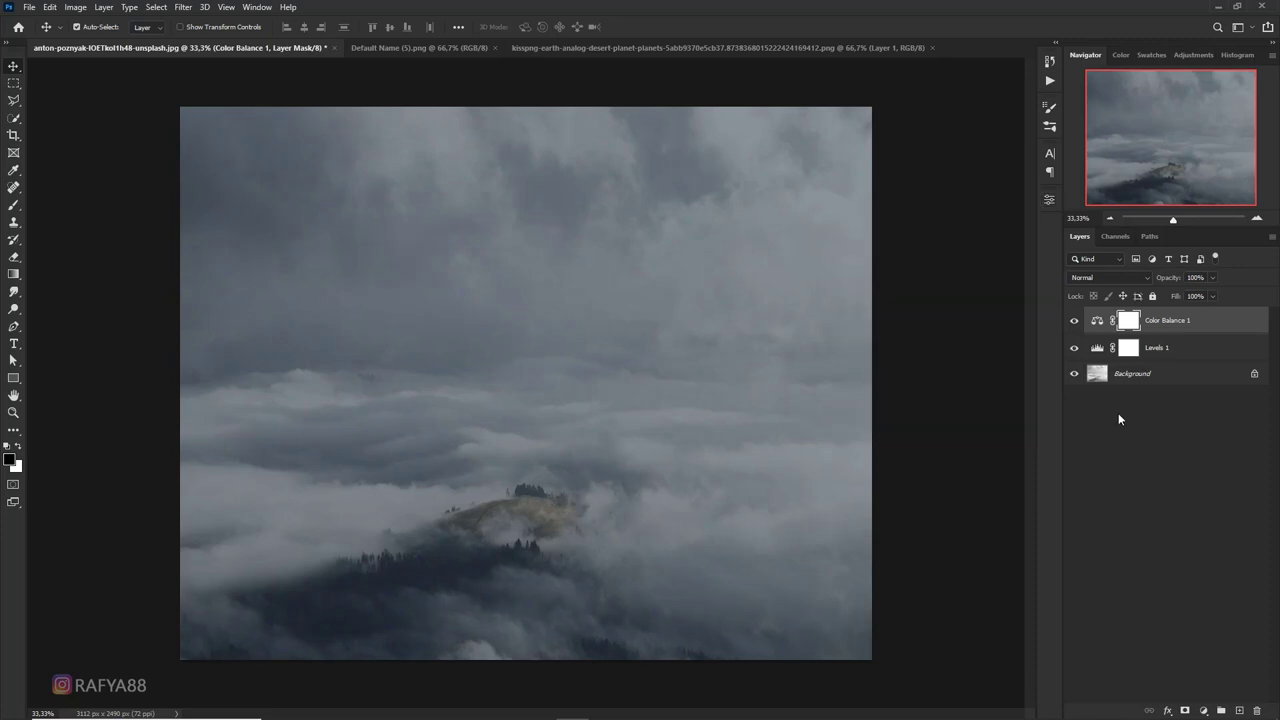
left_click(1238, 710)
Draw a #355775 blue gradient fading down from the top of the sky
left_click(14, 274)
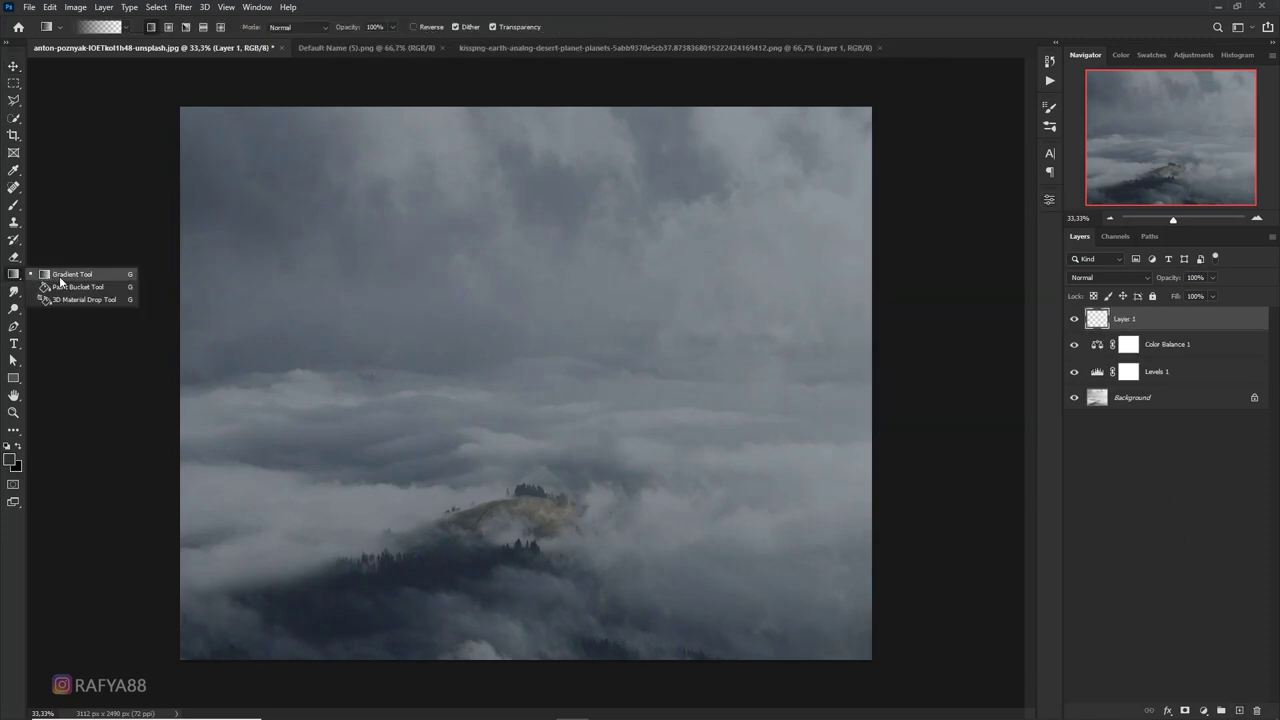
left_click(10, 459)
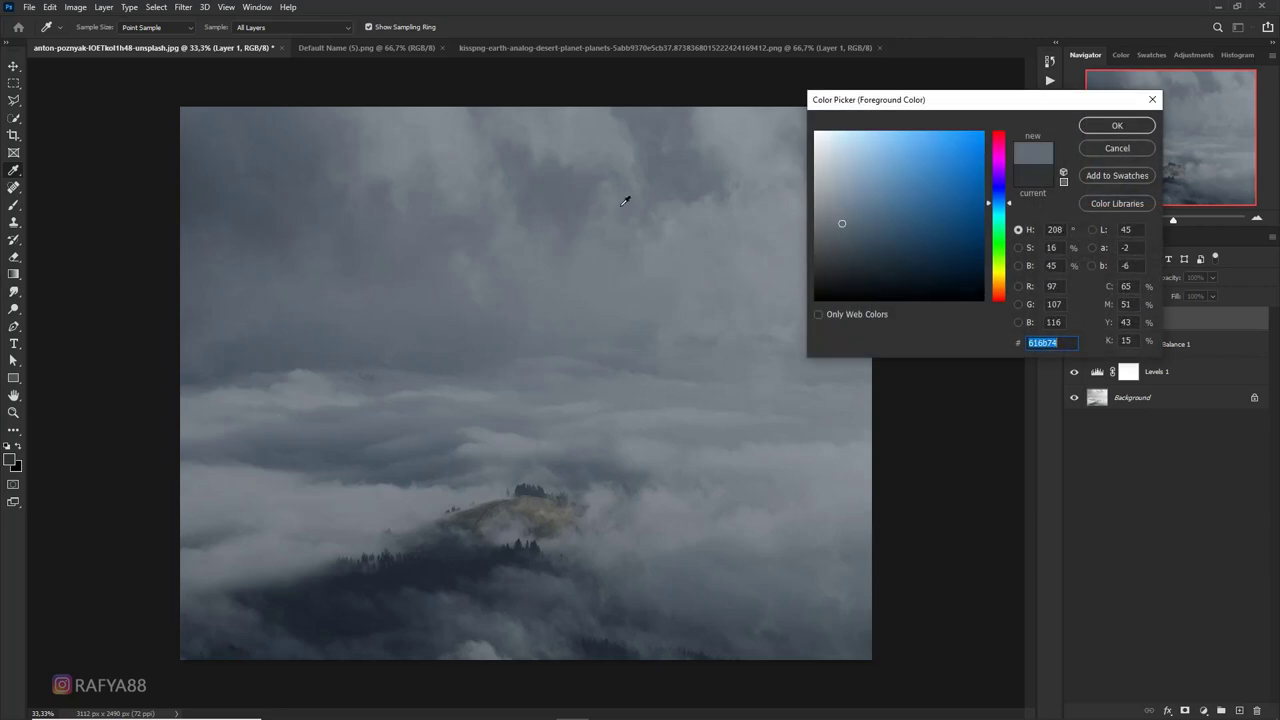
left_click(905, 222)
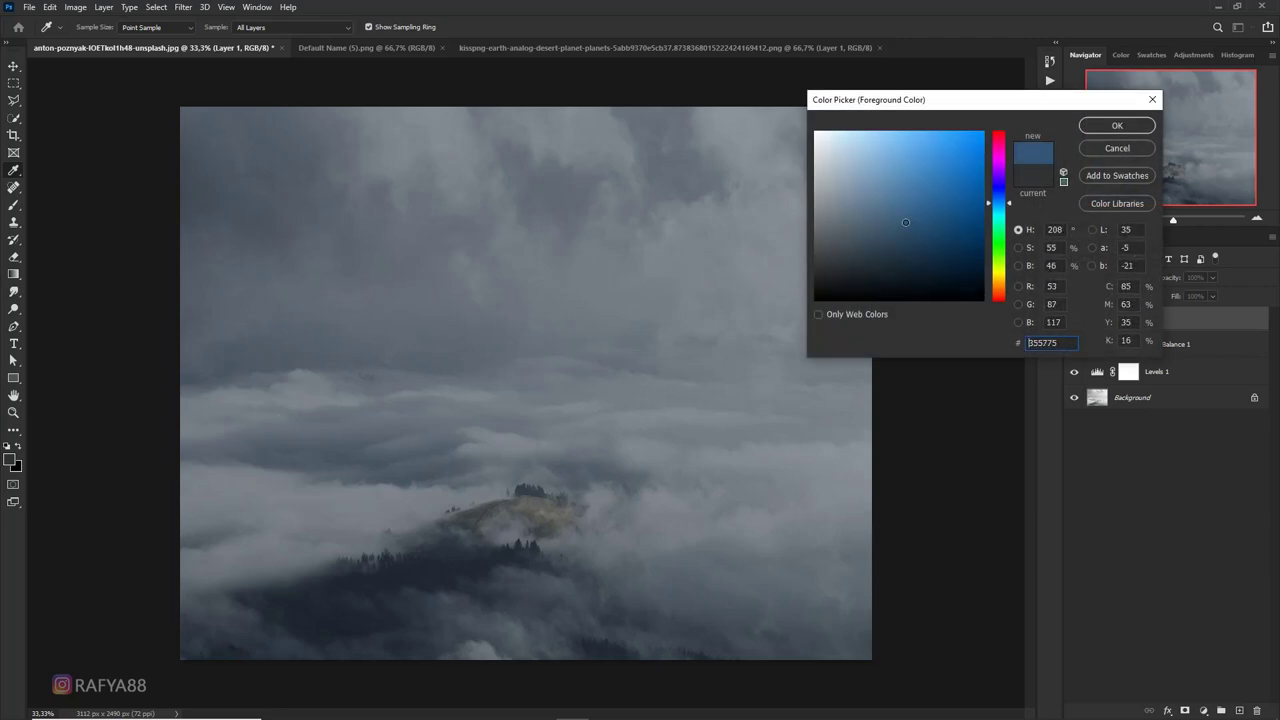
left_click(1112, 127)
left_click_drag(585, 97, 585, 392)
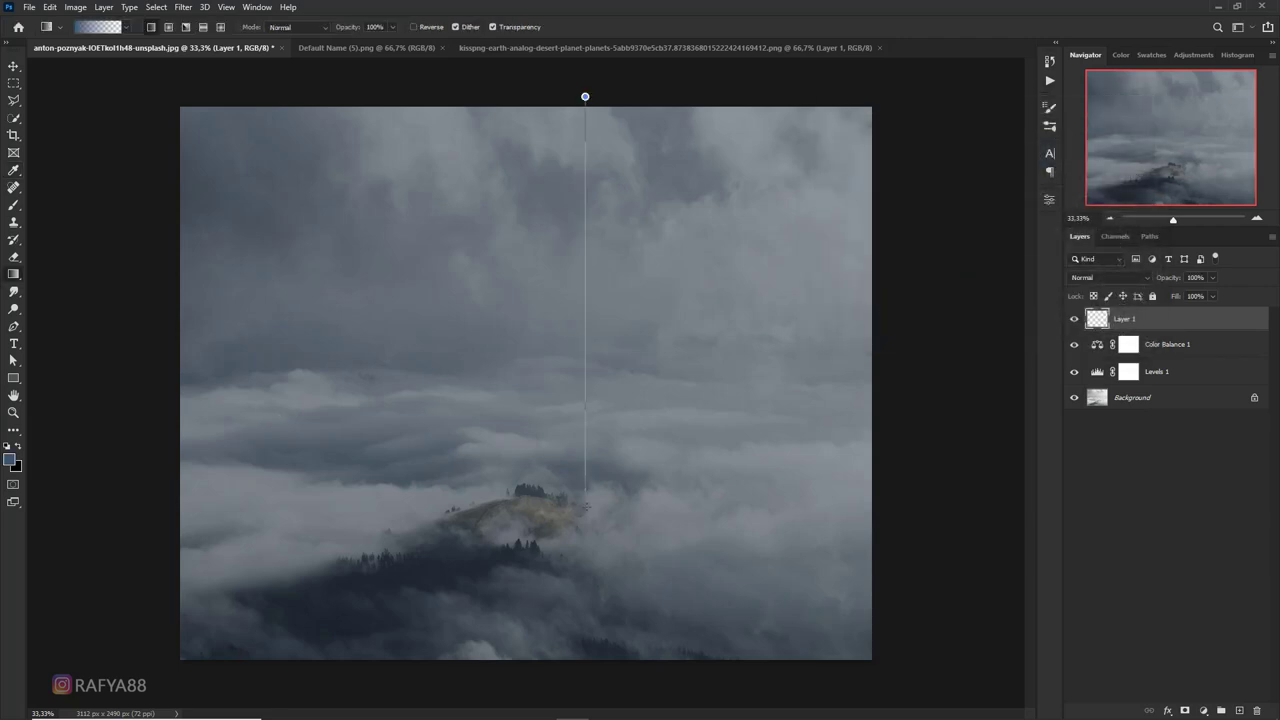
left_click_drag(586, 506, 585, 530)
Set the gradient layer to Multiply and stretch it down over the clouds
left_click(1104, 279)
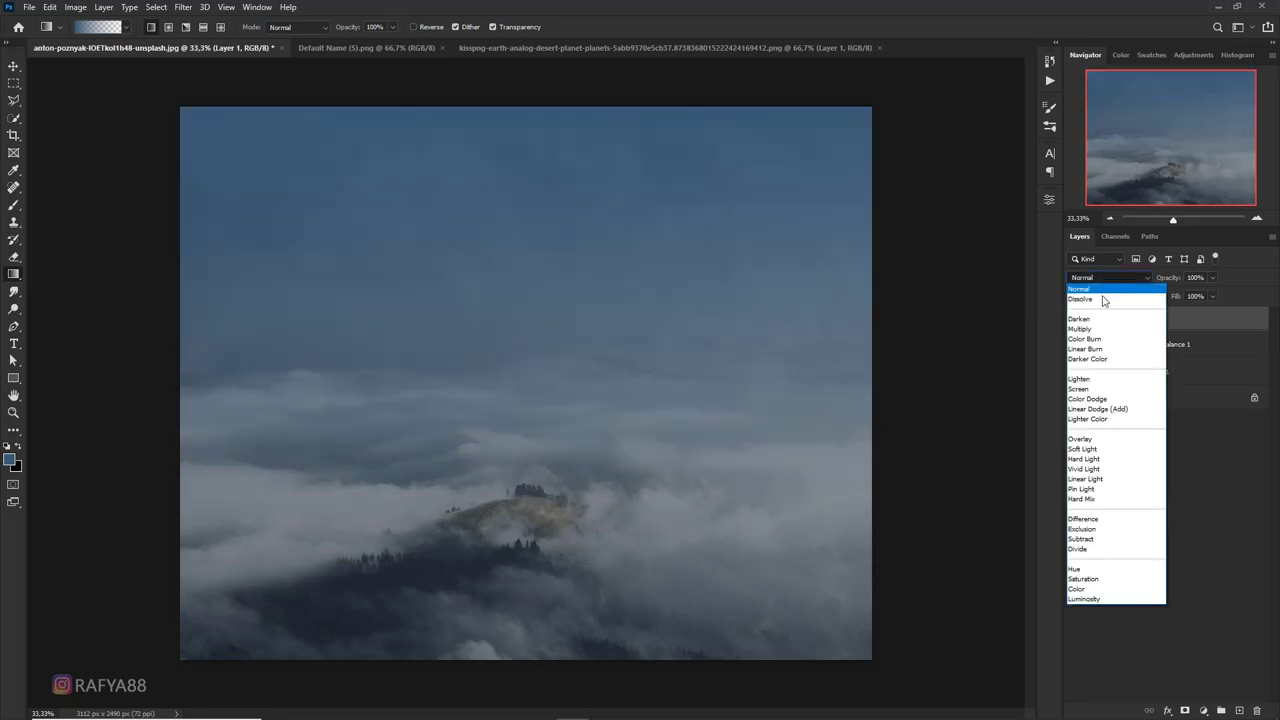
left_click(1105, 330)
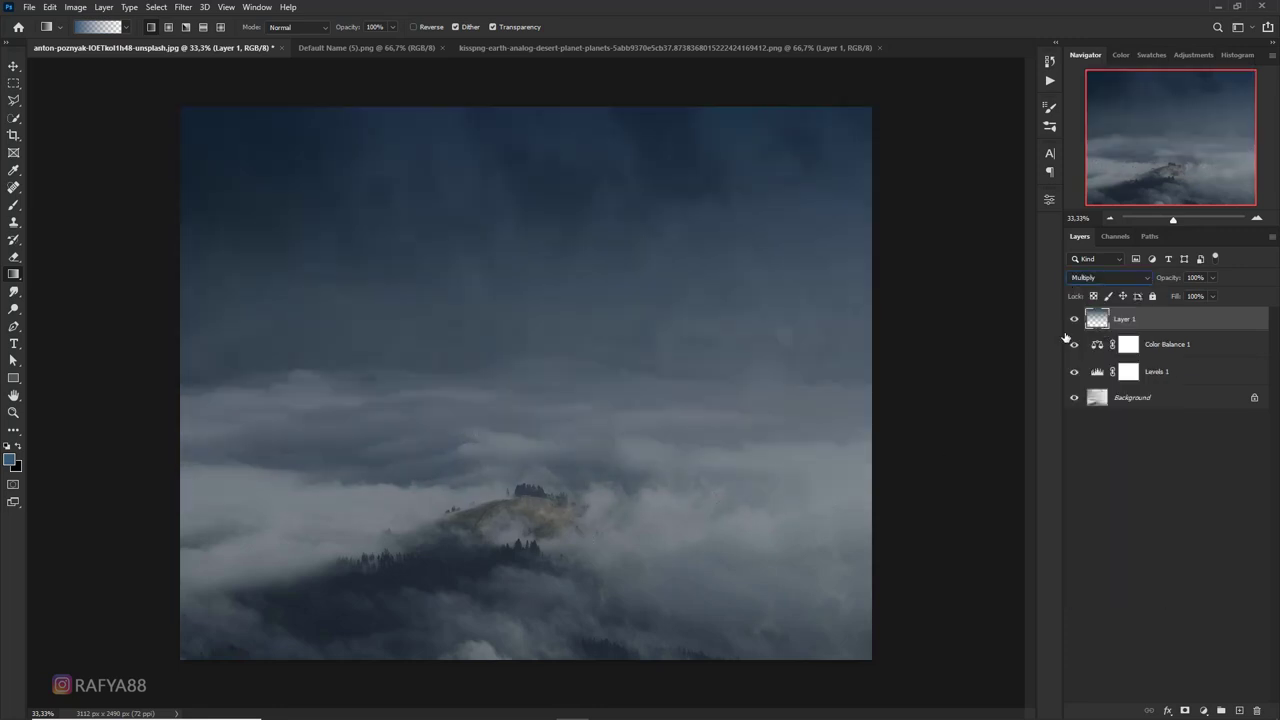
key("ctrl+t")
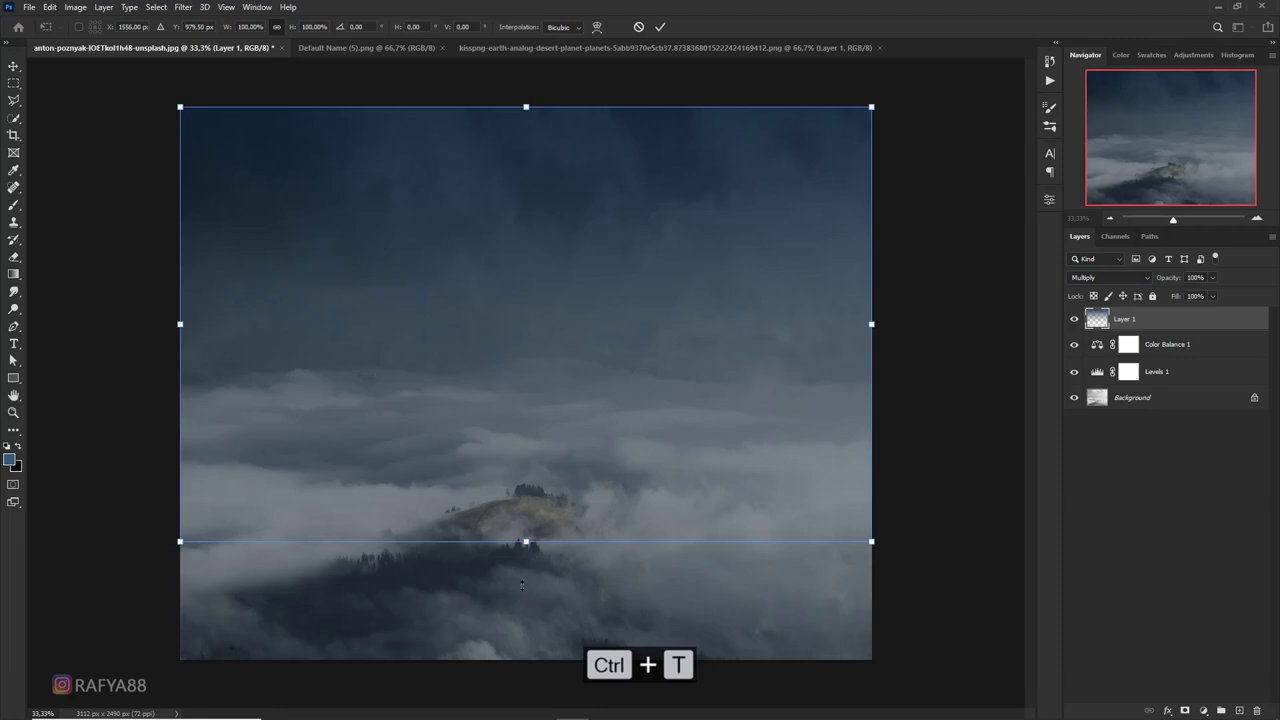
left_click_drag(522, 586, 523, 591)
key("Return")
key("g")
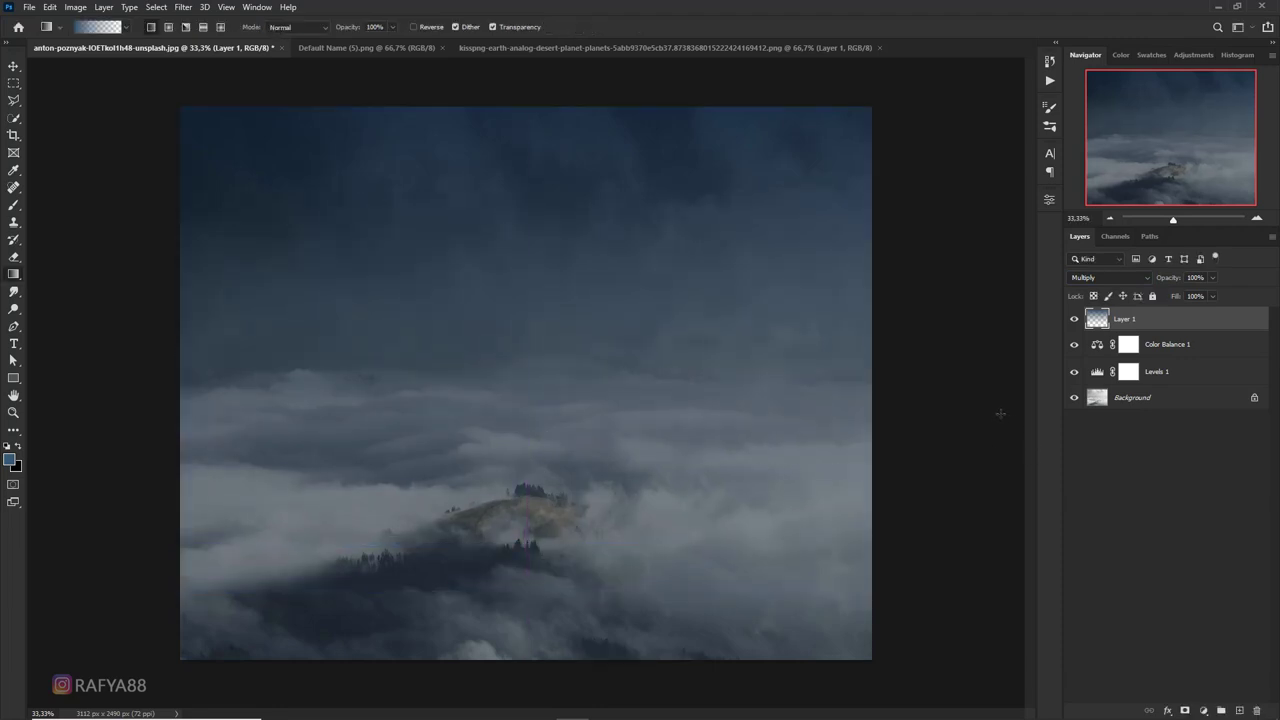
left_click(1130, 346)
Target the Levels 1 mask and set up a large, flattened soft brush
left_click(1074, 372)
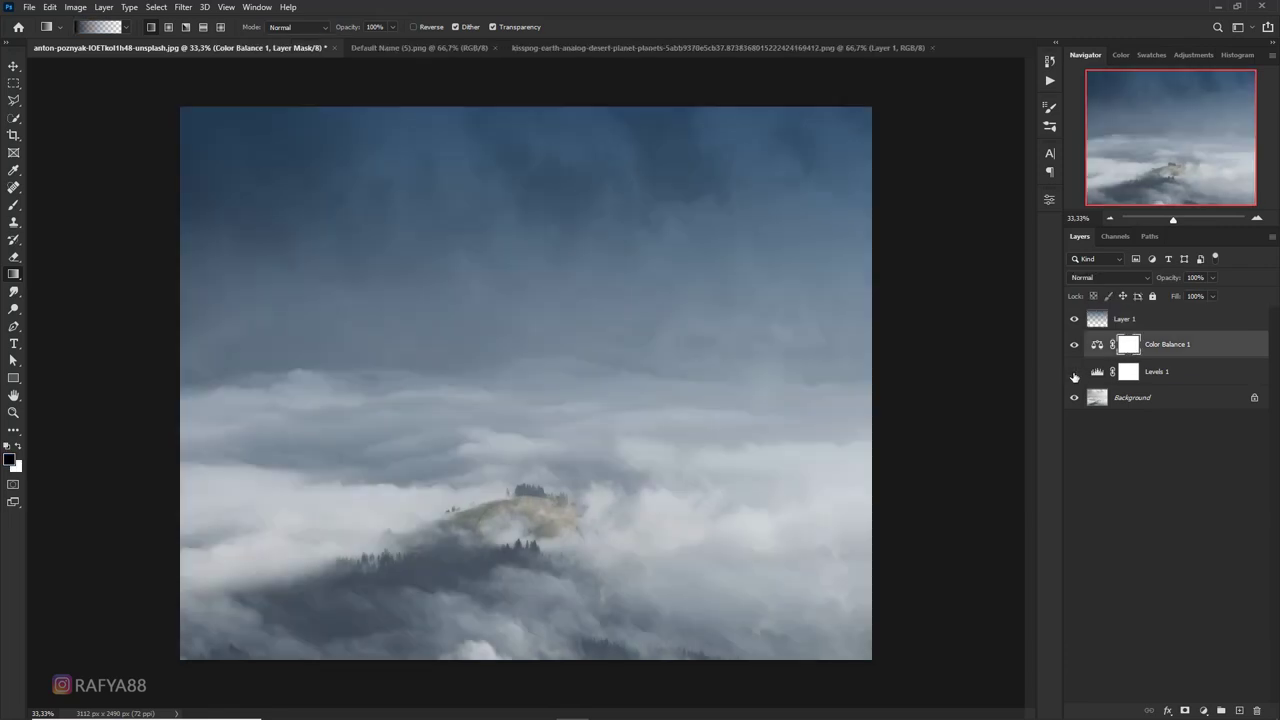
left_click(1130, 374)
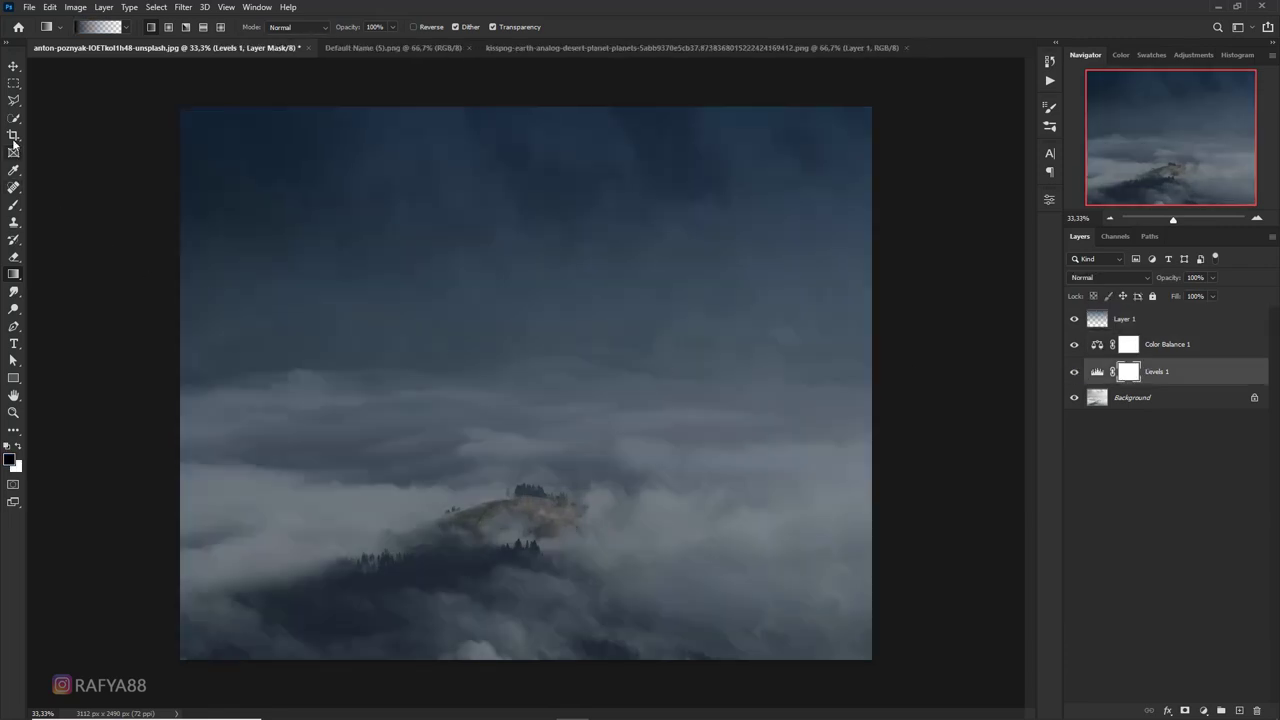
left_click(16, 207)
right_click(514, 287)
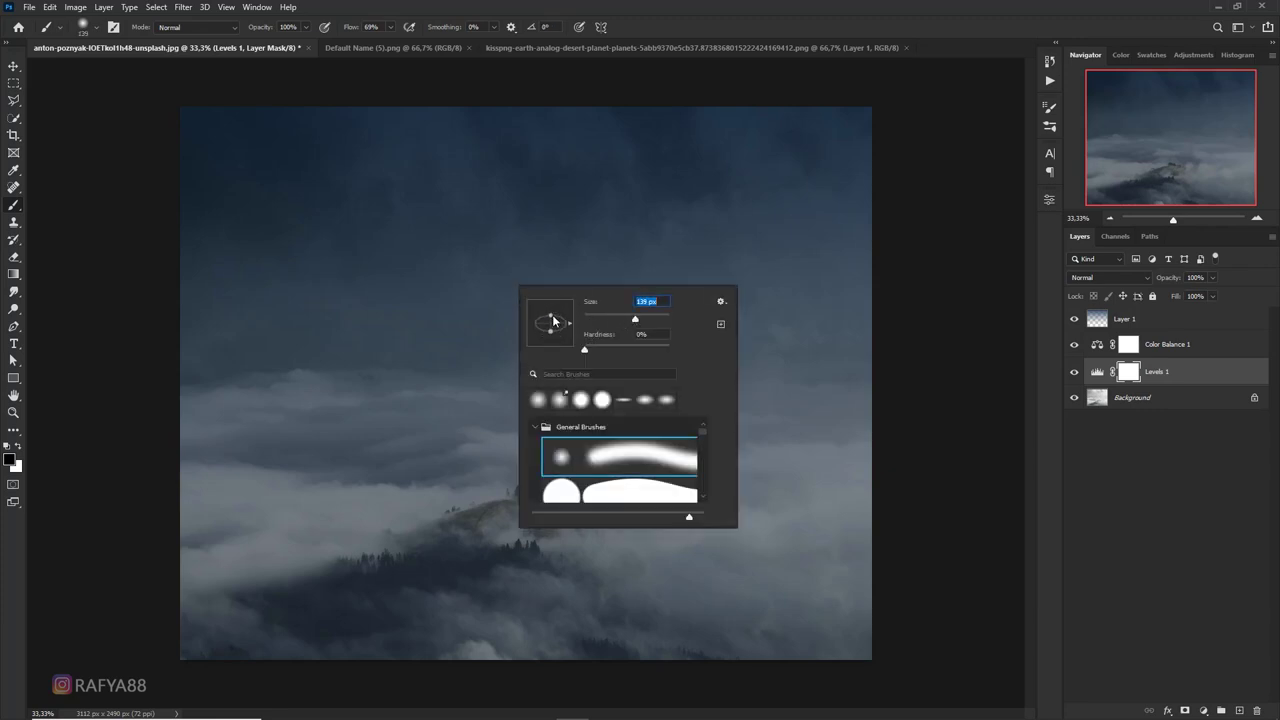
left_click_drag(551, 312, 551, 326)
key("Return")
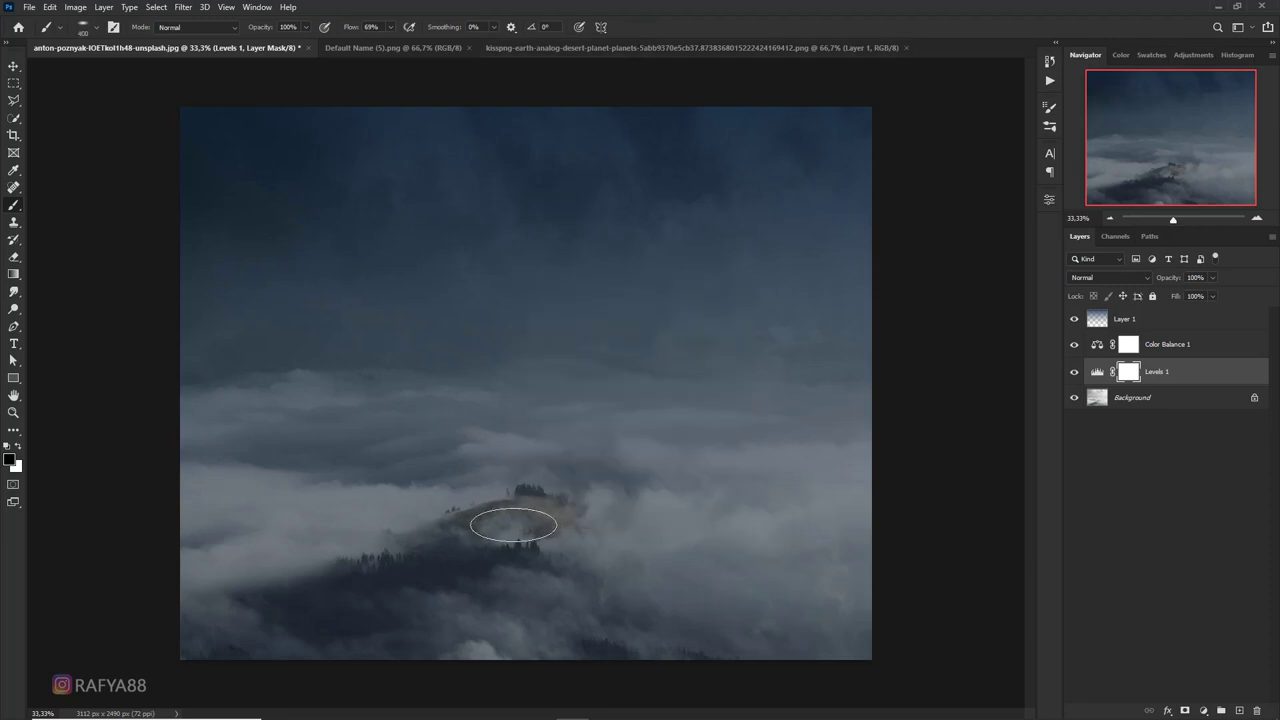
Paint black at 42% opacity over the hill clouds, then select Layer 1
left_click(410, 517)
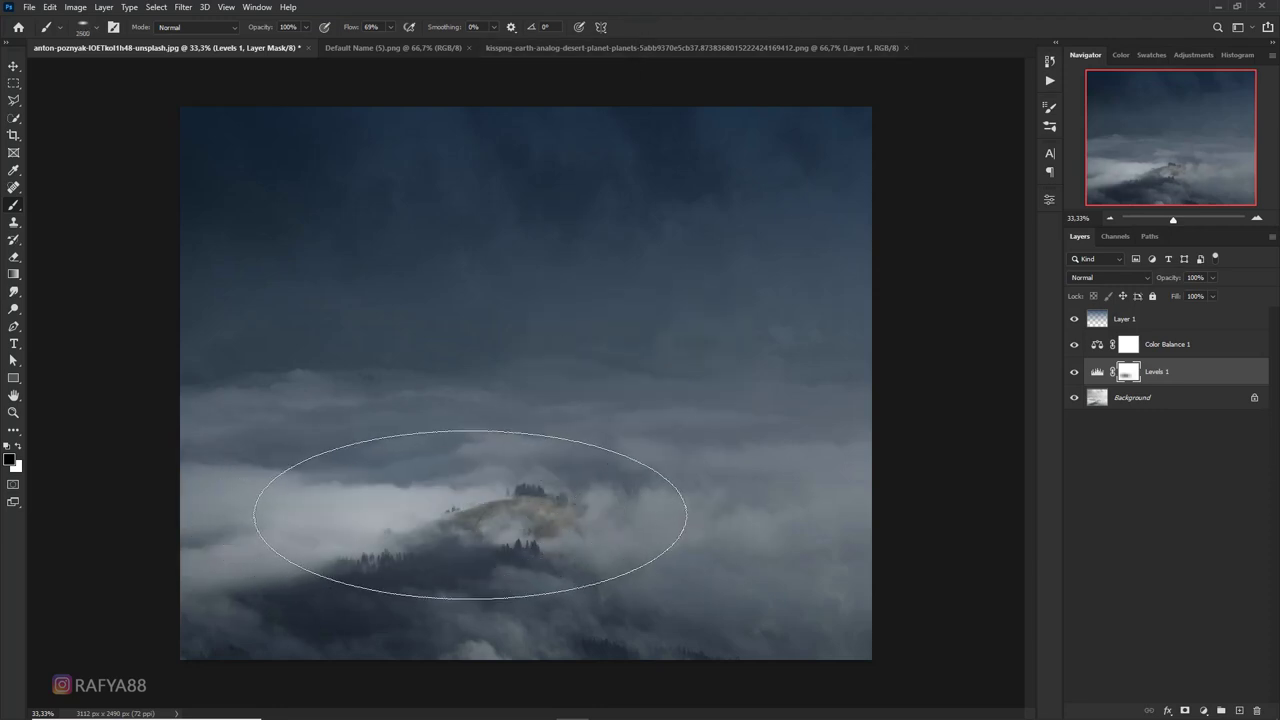
key("ctrl+z")
left_click_drag(270, 30, 230, 33)
left_click(668, 543)
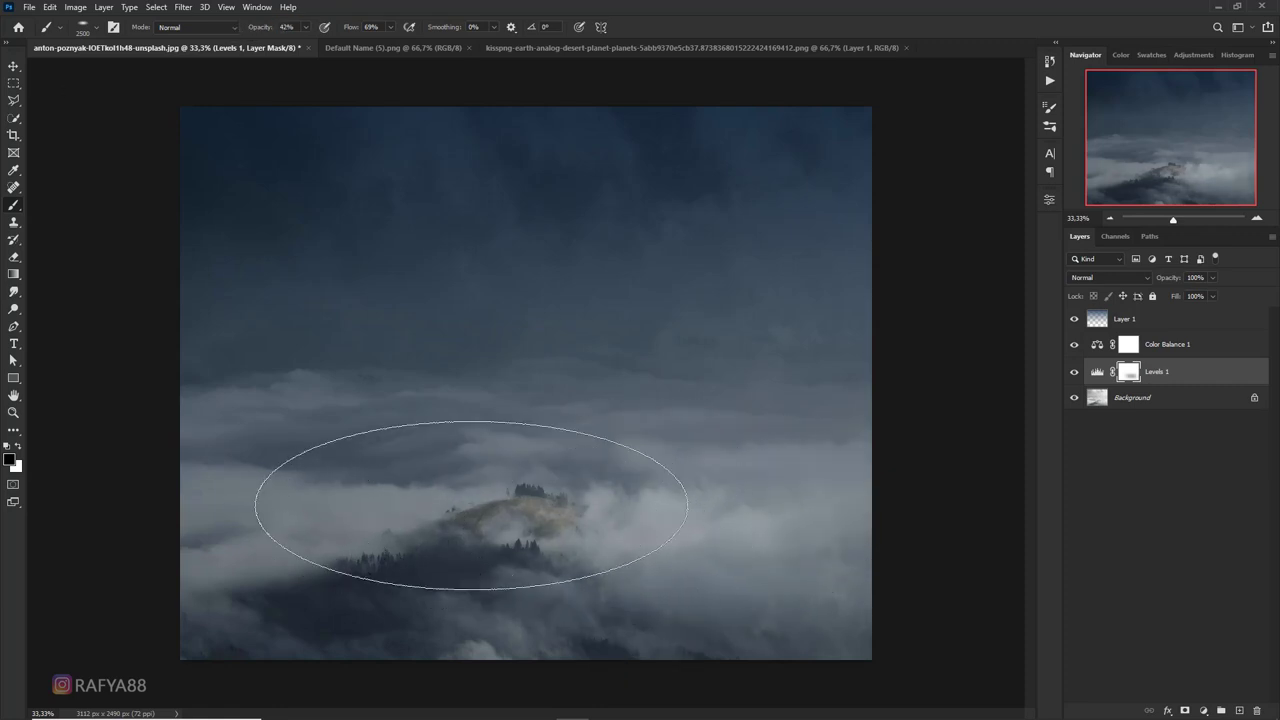
left_click(652, 490)
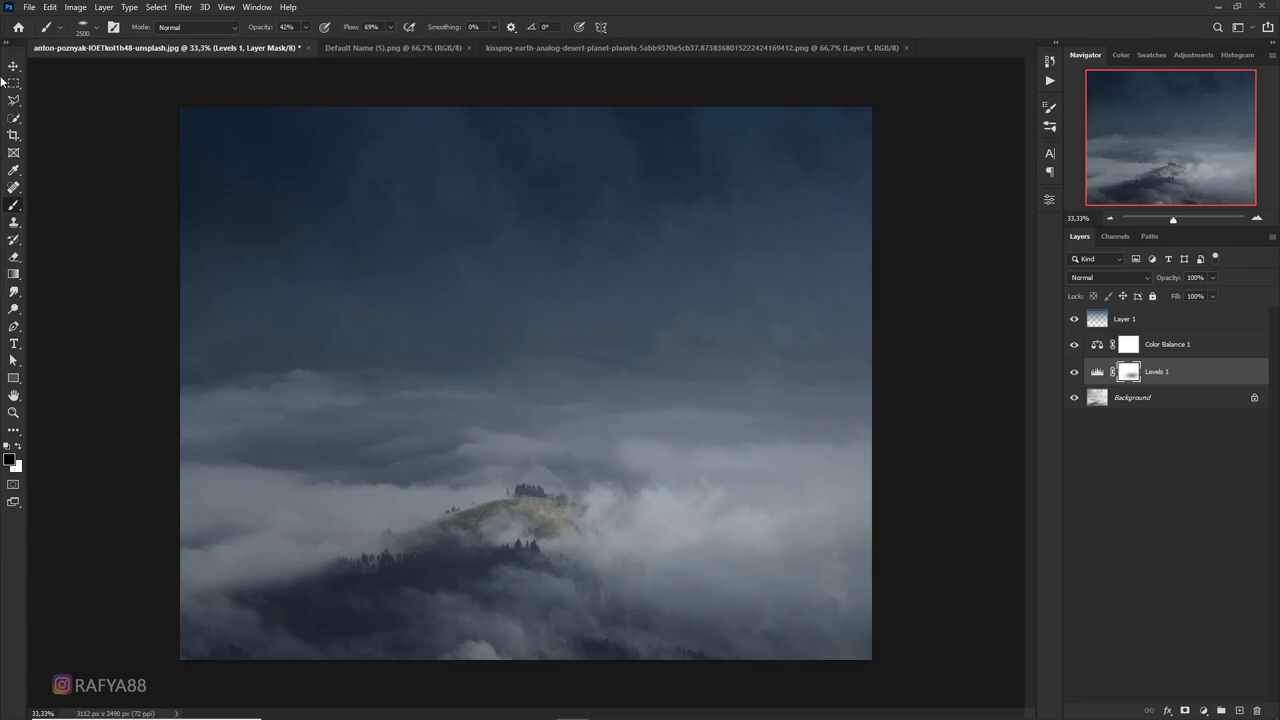
left_click(12, 68)
left_click(1139, 320)
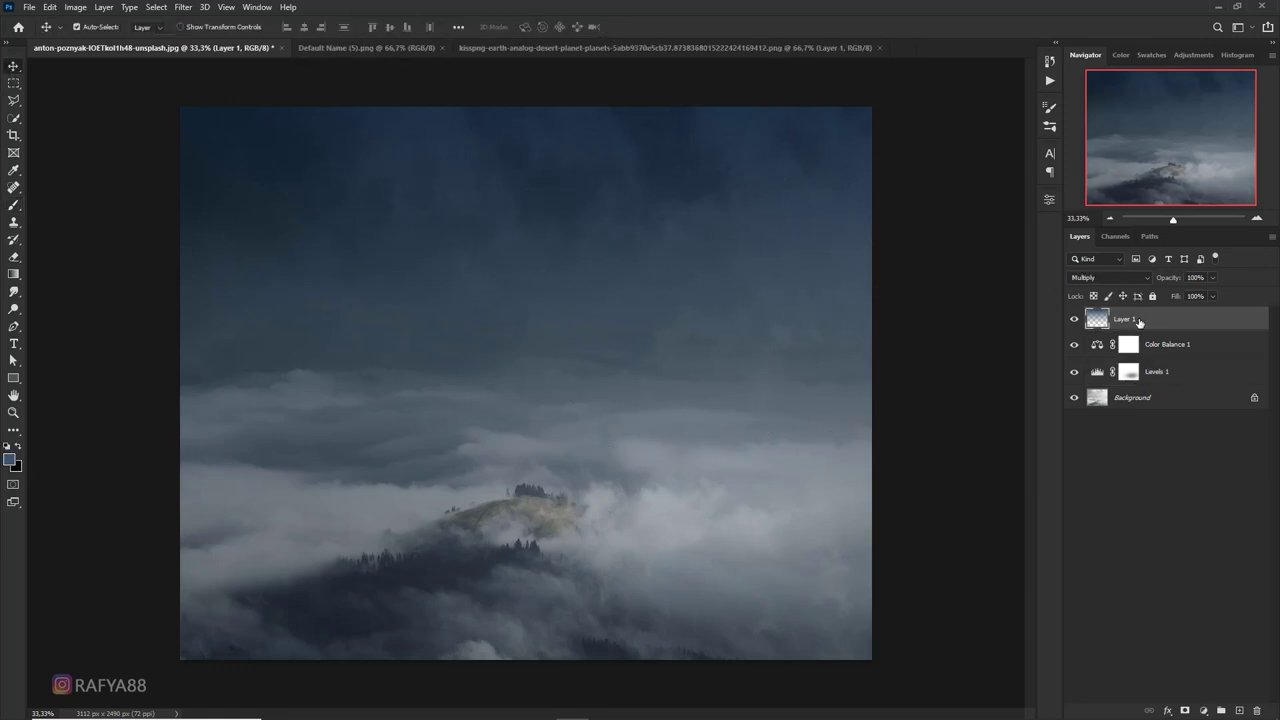
Switch to the Default Name (5).png mountain image, try a quick selection, then deselect
left_click(414, 50)
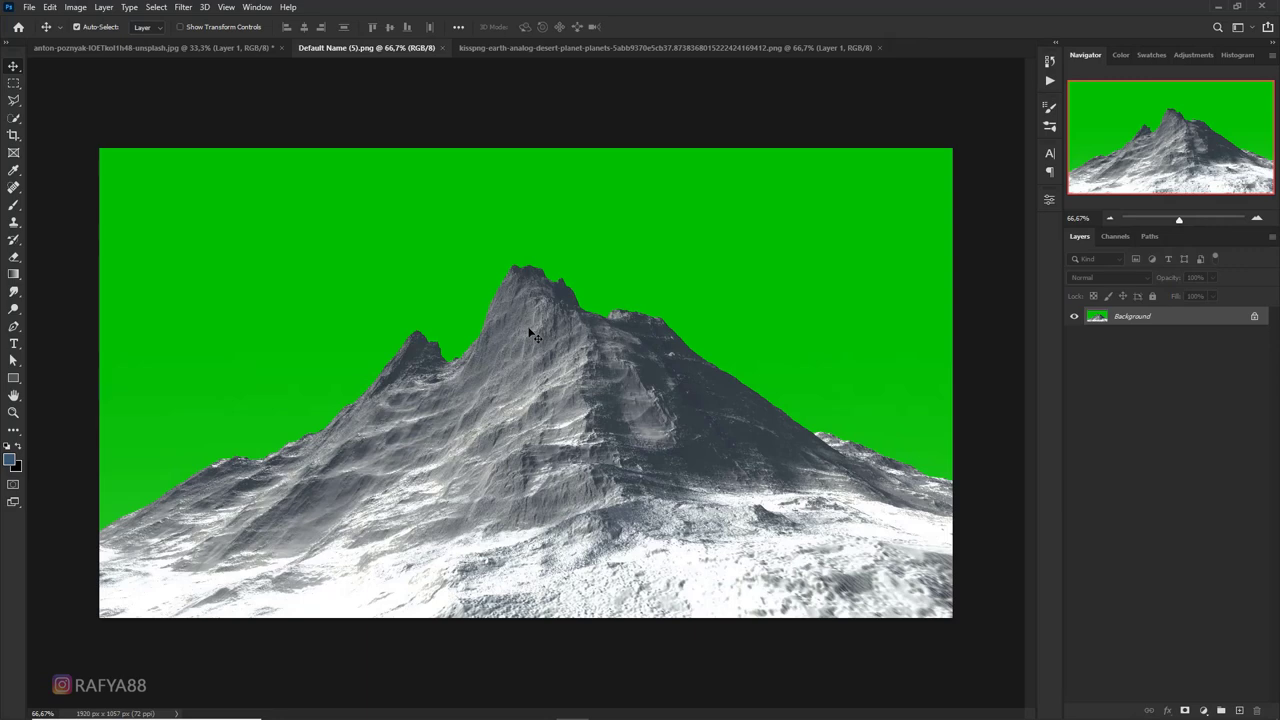
scroll(526, 325, "down", 2)
scroll(526, 325, "up", 1)
left_click(13, 118)
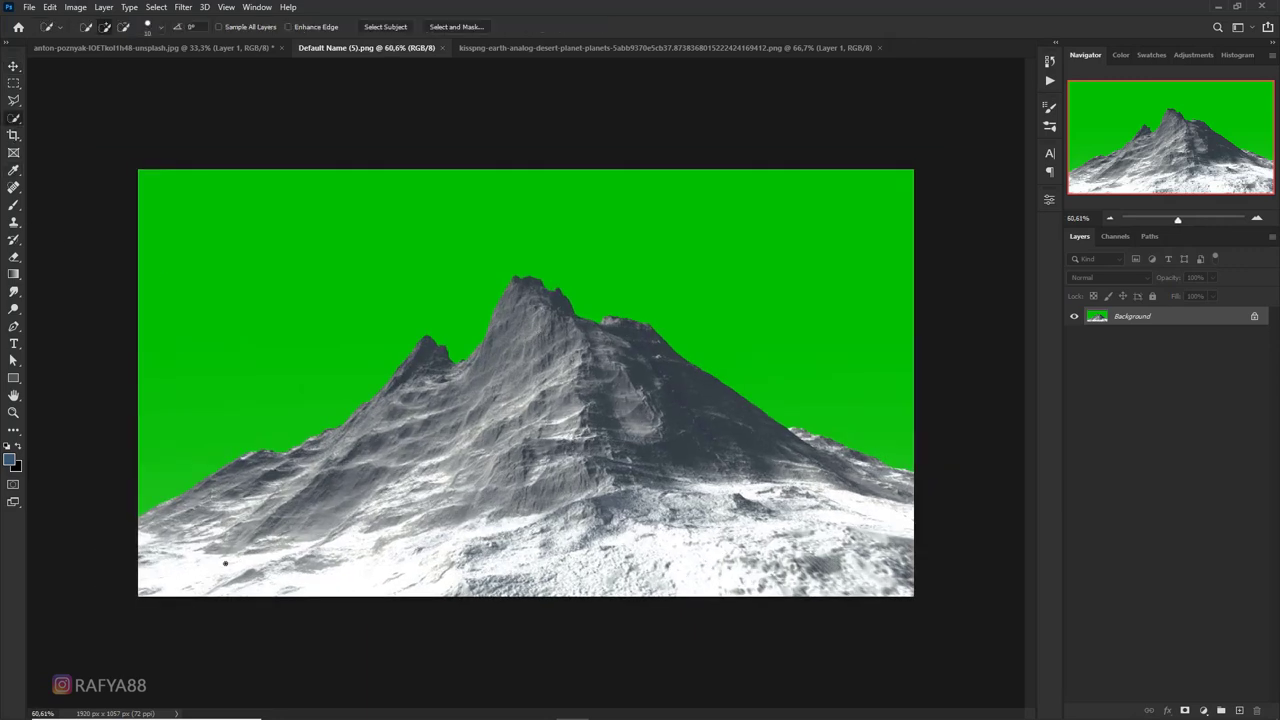
left_click_drag(222, 552, 650, 390)
key("ctrl+d")
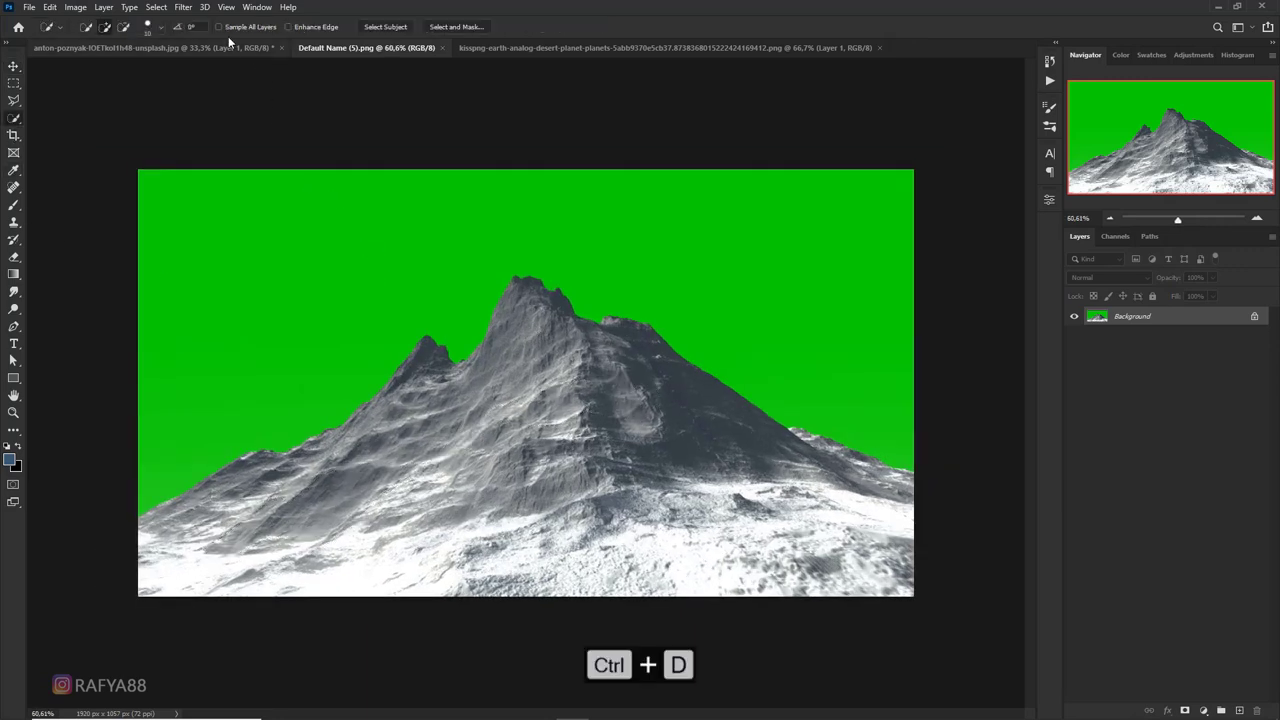
Mask out the green via inverted Color Range and drag the mountain into the cloud composite
left_click(183, 7)
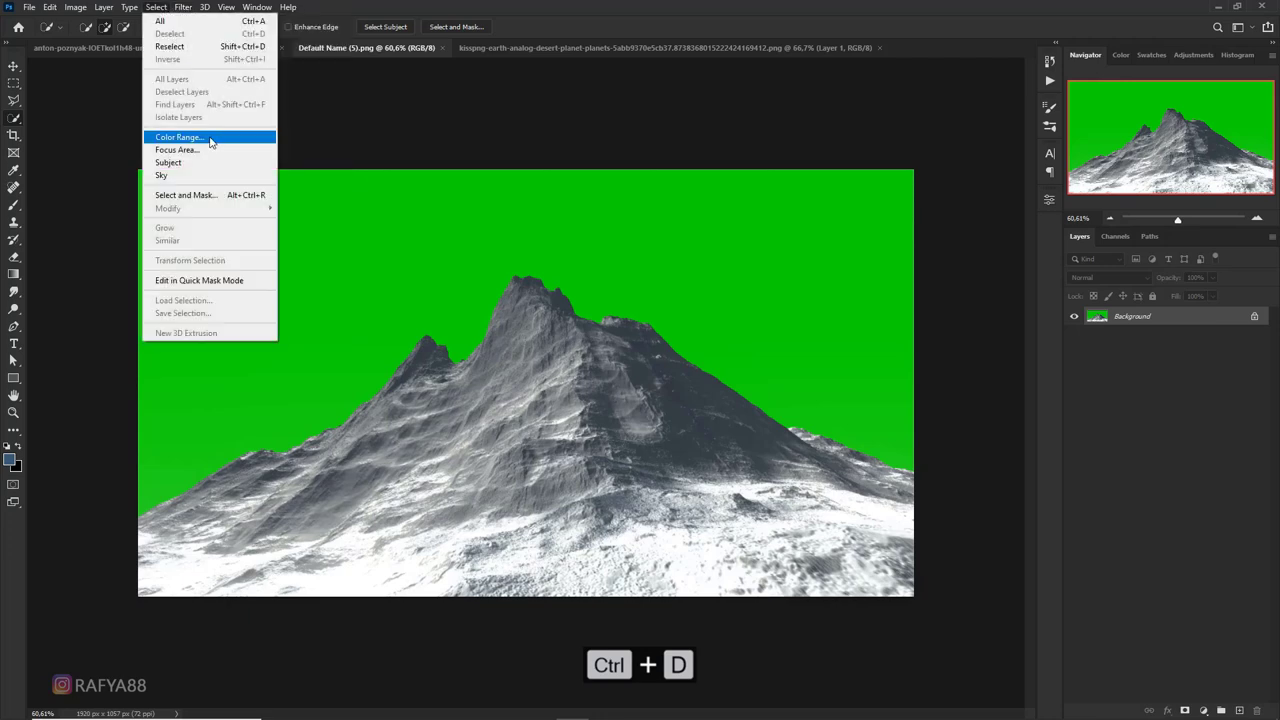
left_click(224, 139)
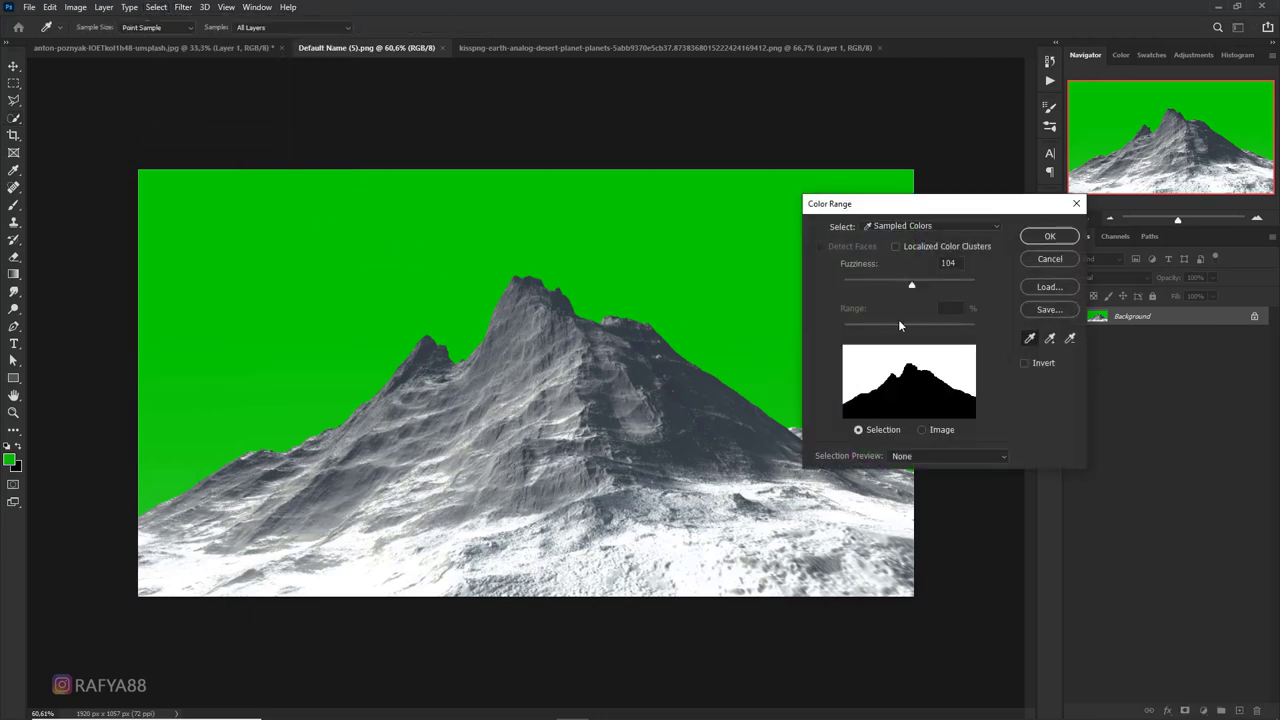
left_click_drag(910, 208, 827, 218)
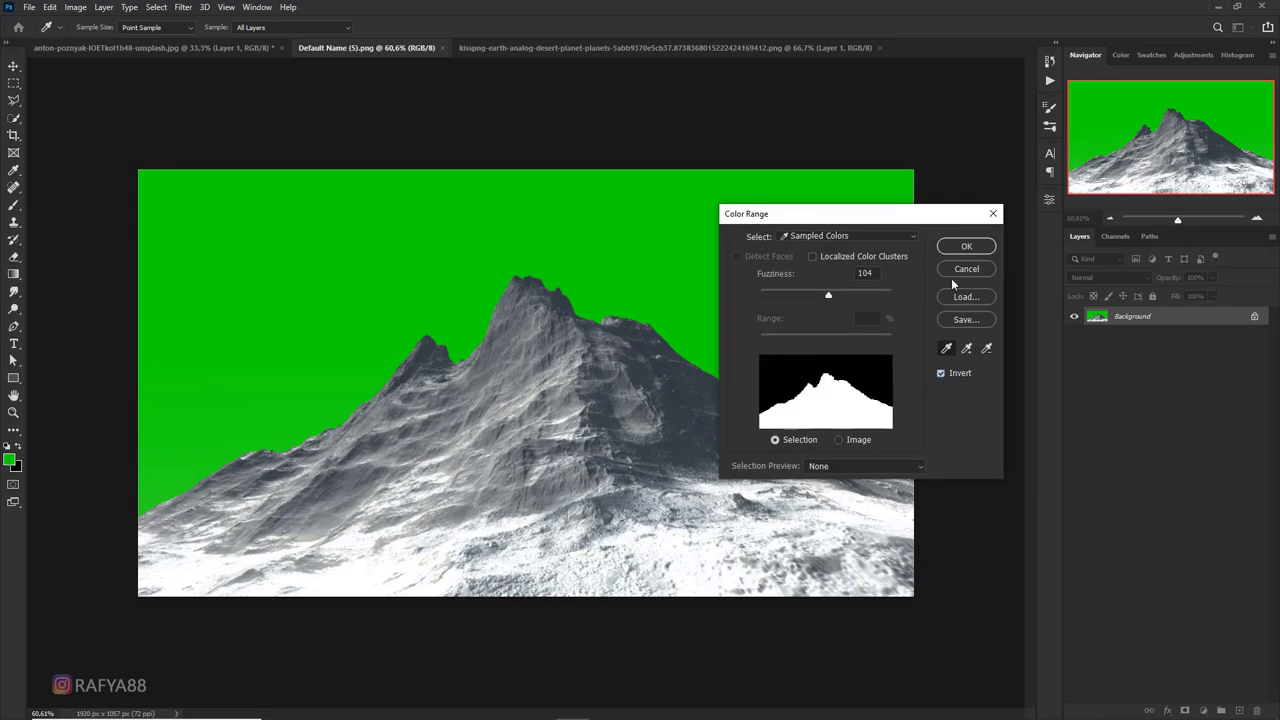
left_click(967, 247)
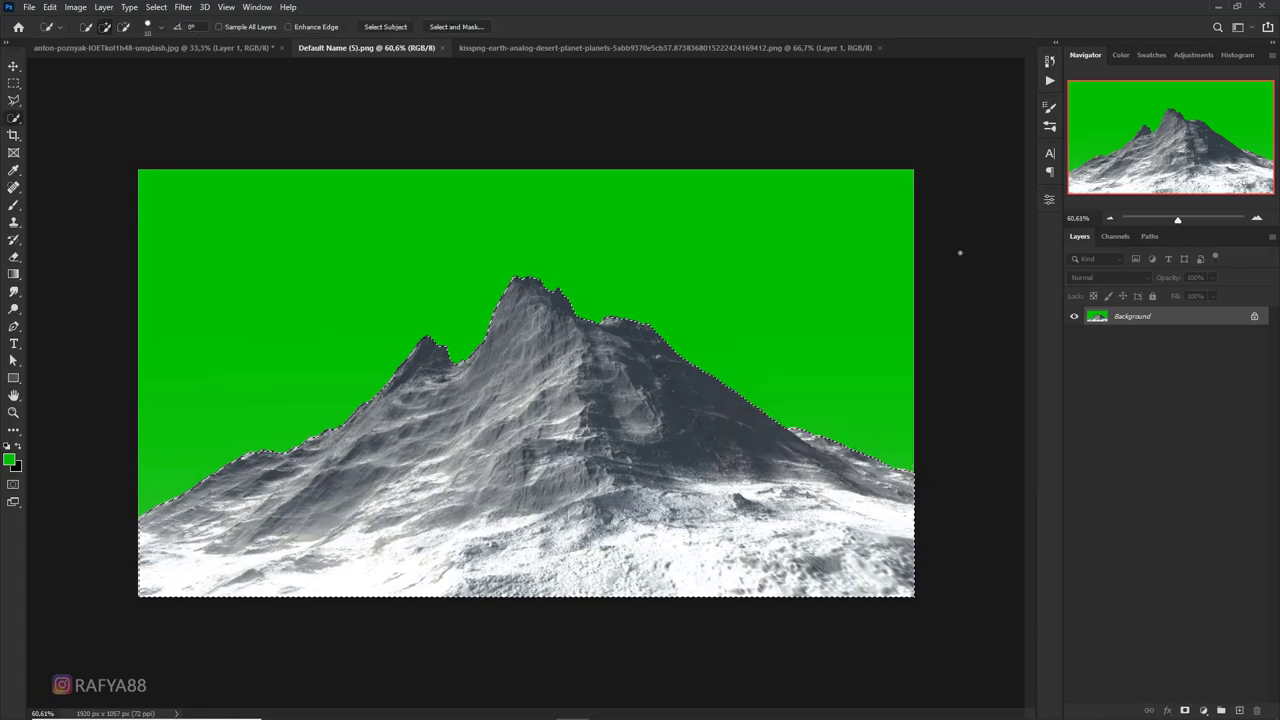
left_click(1185, 711)
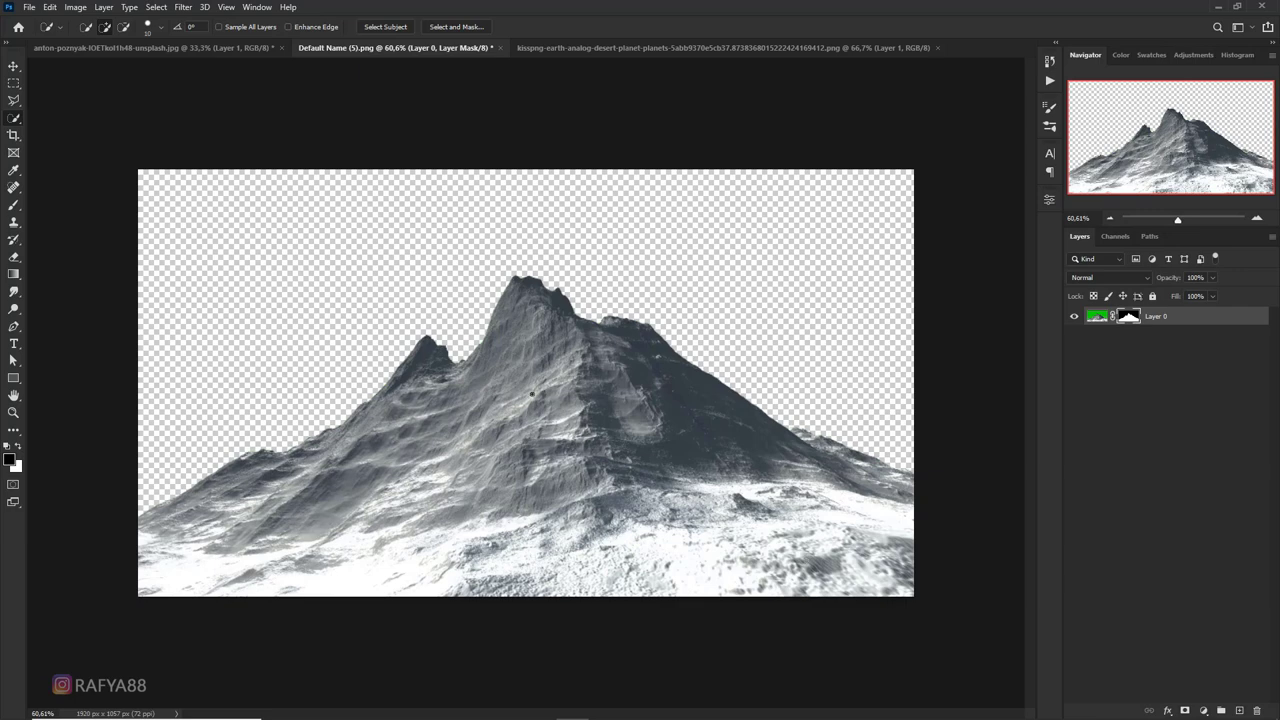
key("v")
mouse_move(519, 355)
left_mouse_down()
mouse_move(408, 287)
mouse_move(523, 371)
mouse_move(429, 329)
left_mouse_up()
Flip the mountain horizontally, enlarge it slightly and shift it left
key("ctrl+t")
right_click(434, 327)
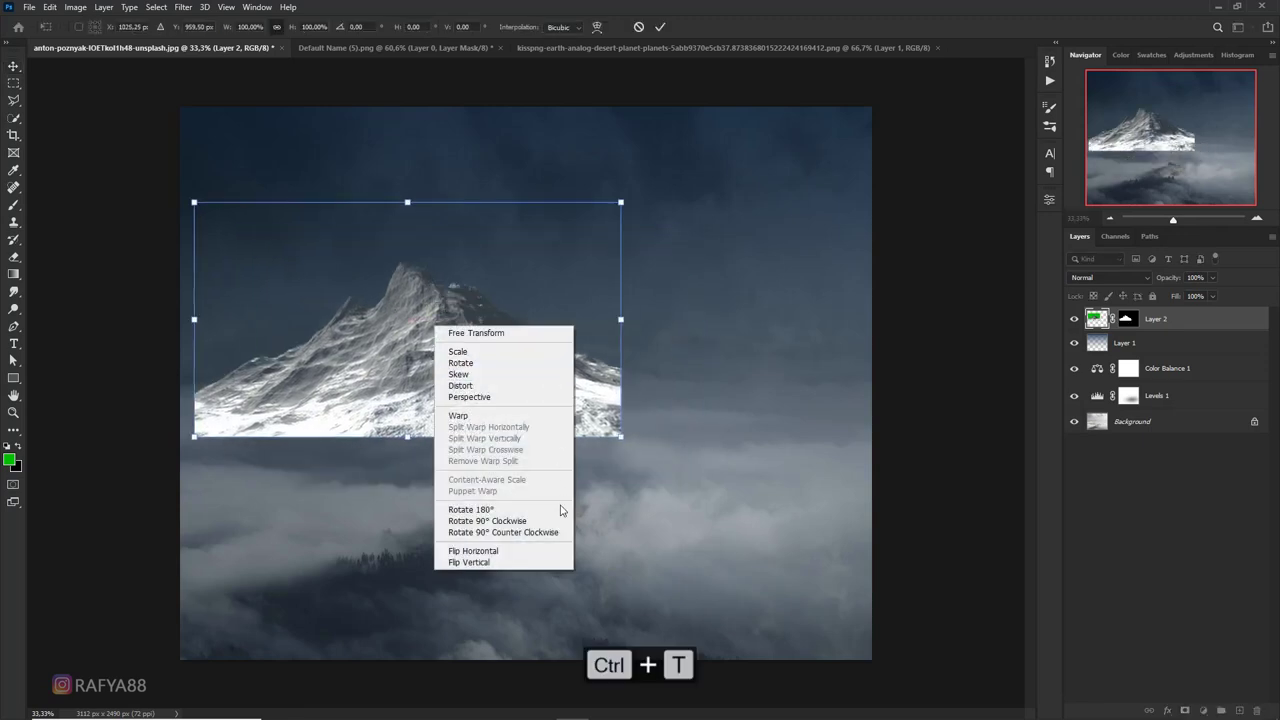
left_click(557, 551)
left_click_drag(622, 437, 627, 440)
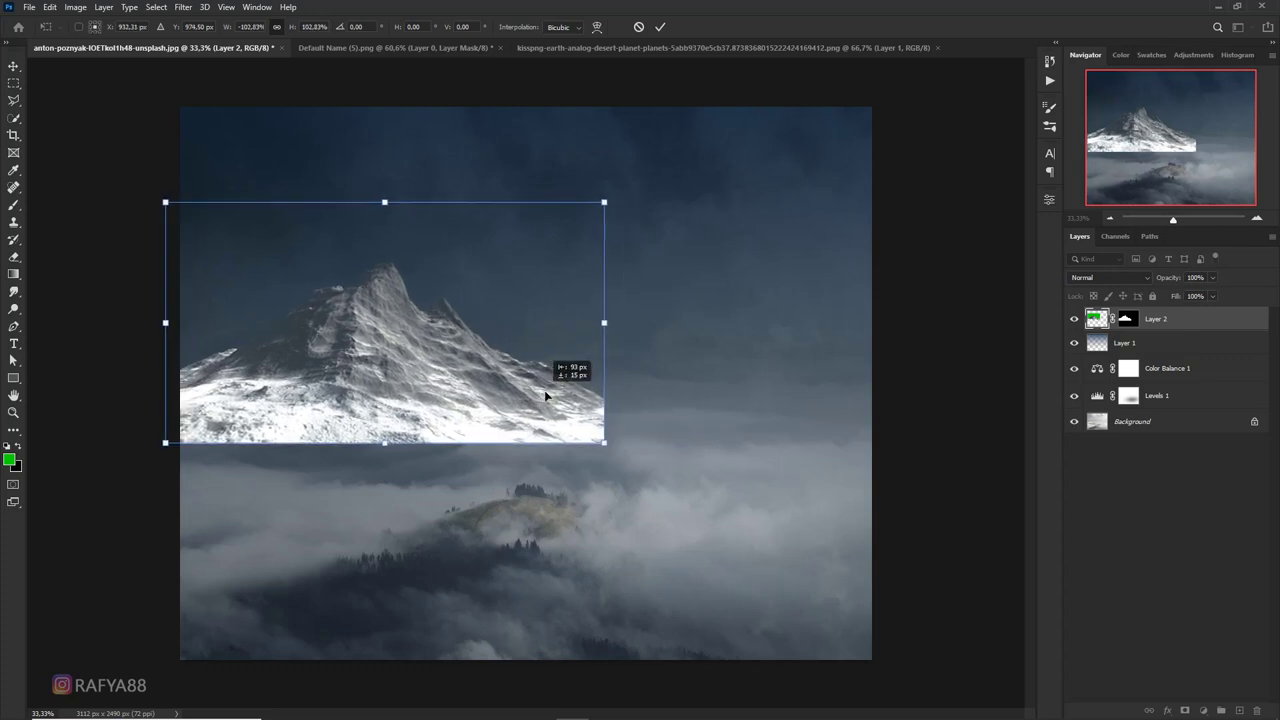
left_click_drag(569, 396, 561, 397)
key("Return")
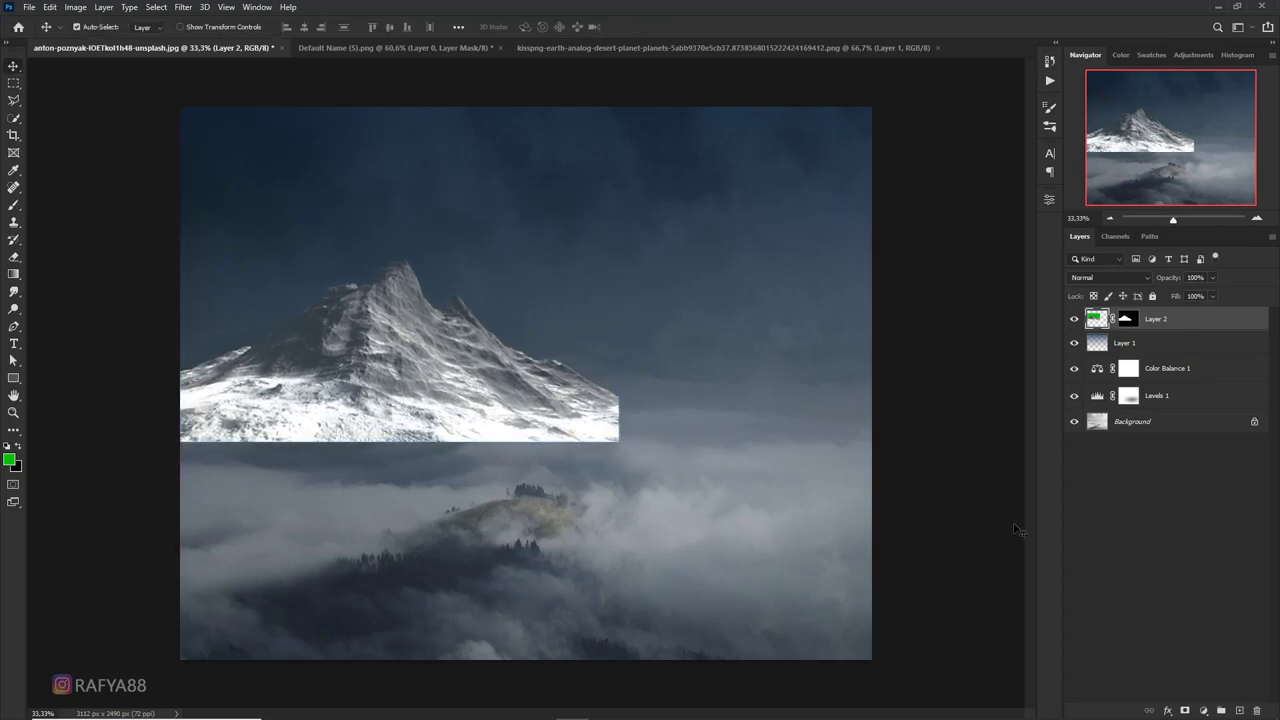
Add a Levels layer clipped to the mountain with output white 99
left_click(1203, 710)
left_click(1200, 529)
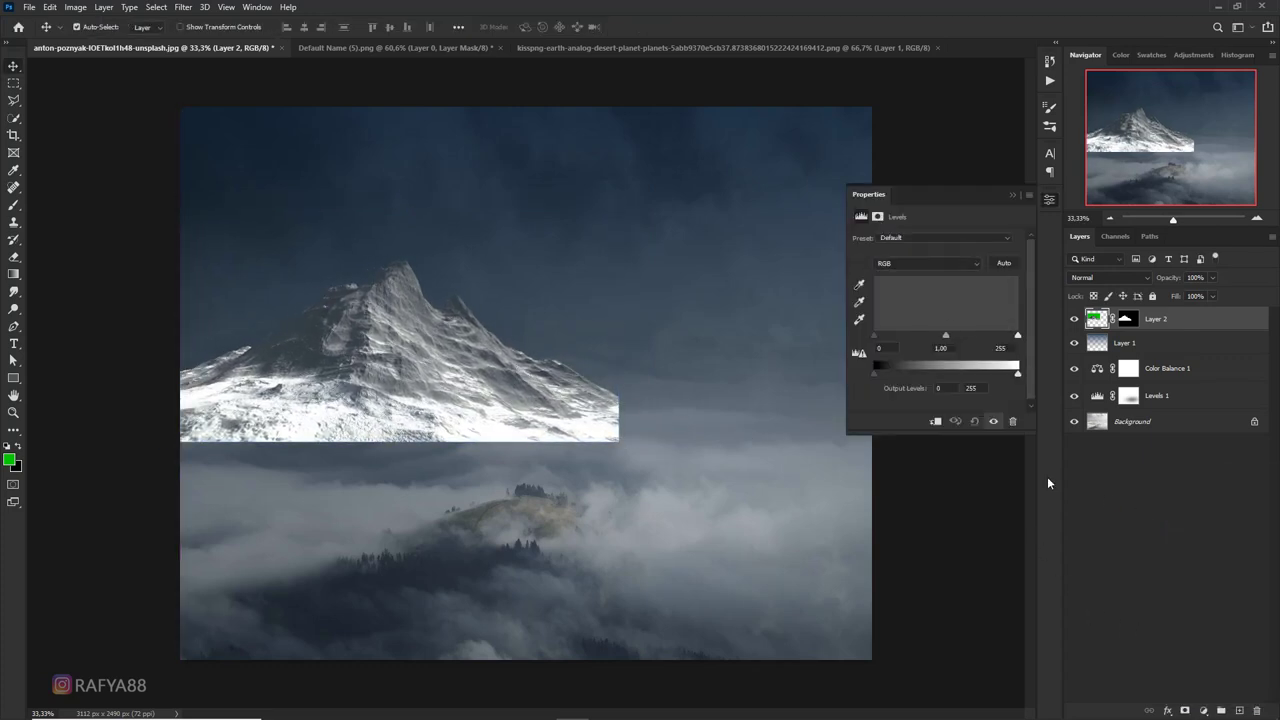
left_click(936, 422)
left_click_drag(1018, 376, 877, 374)
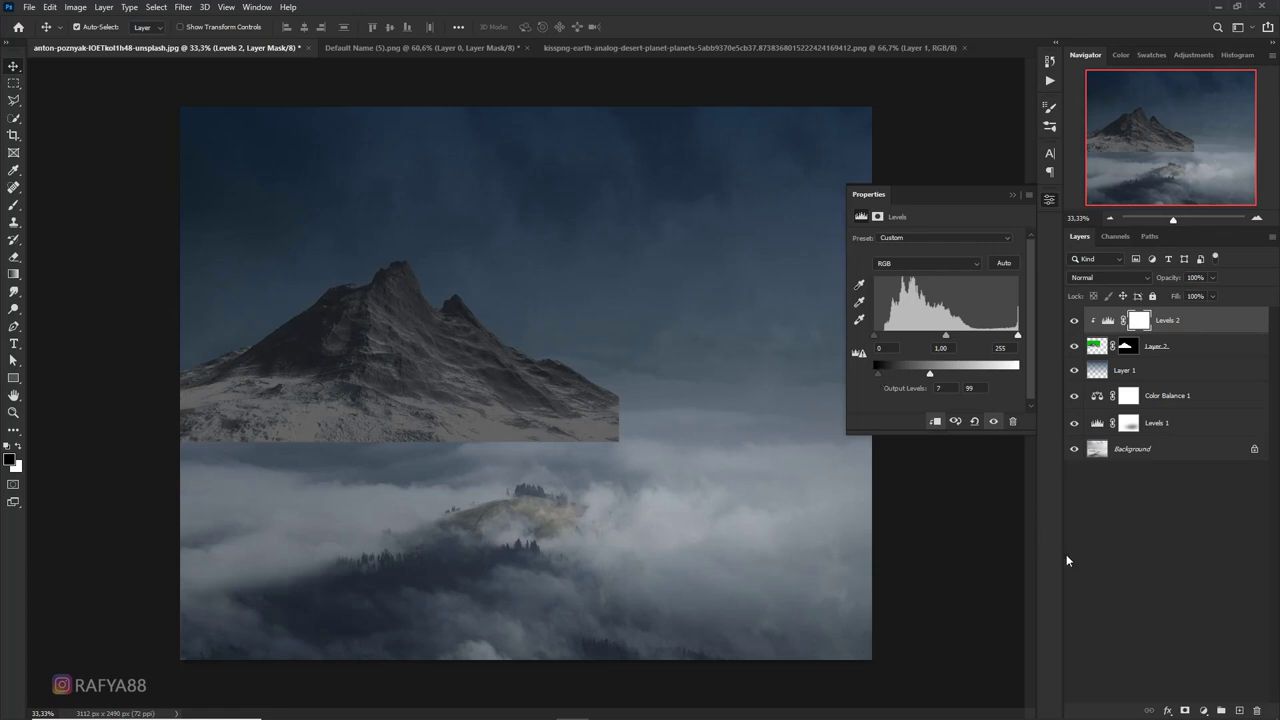
Add a clipped Color Balance with Cyan -5 and Blue +14 on the mountain
left_click(1203, 711)
left_click(1220, 601)
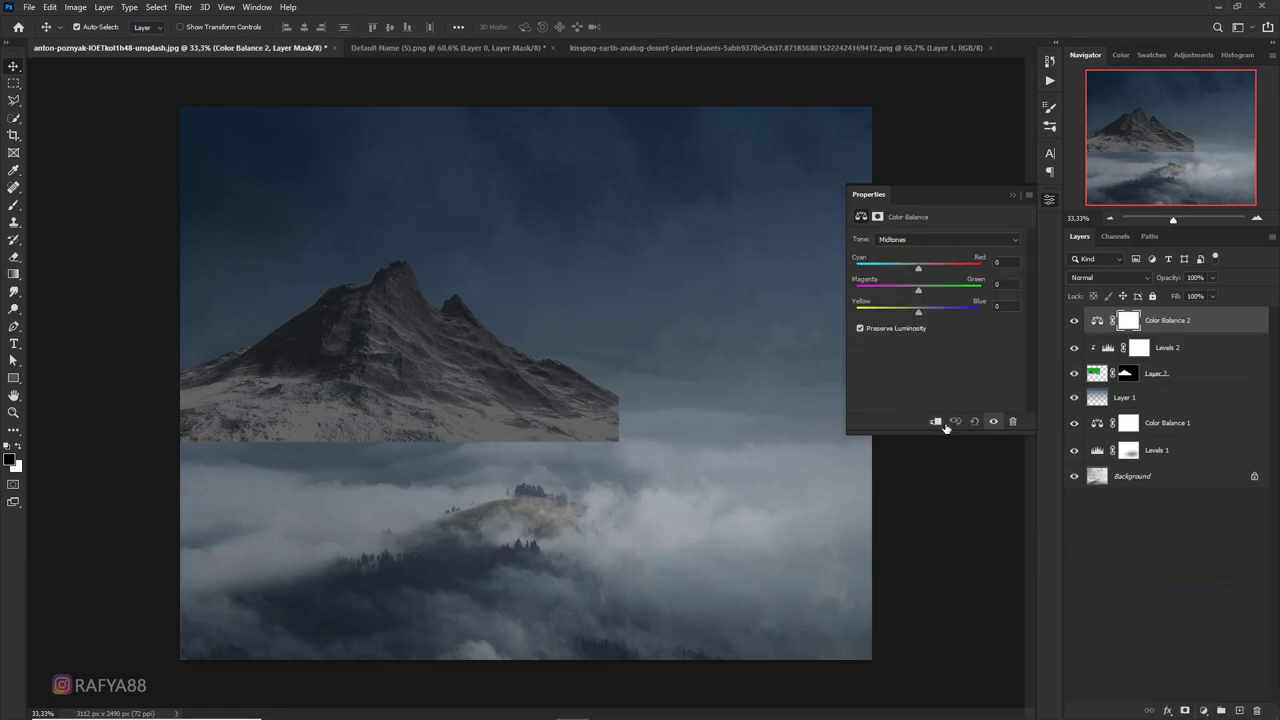
left_click(936, 423)
left_click(927, 310)
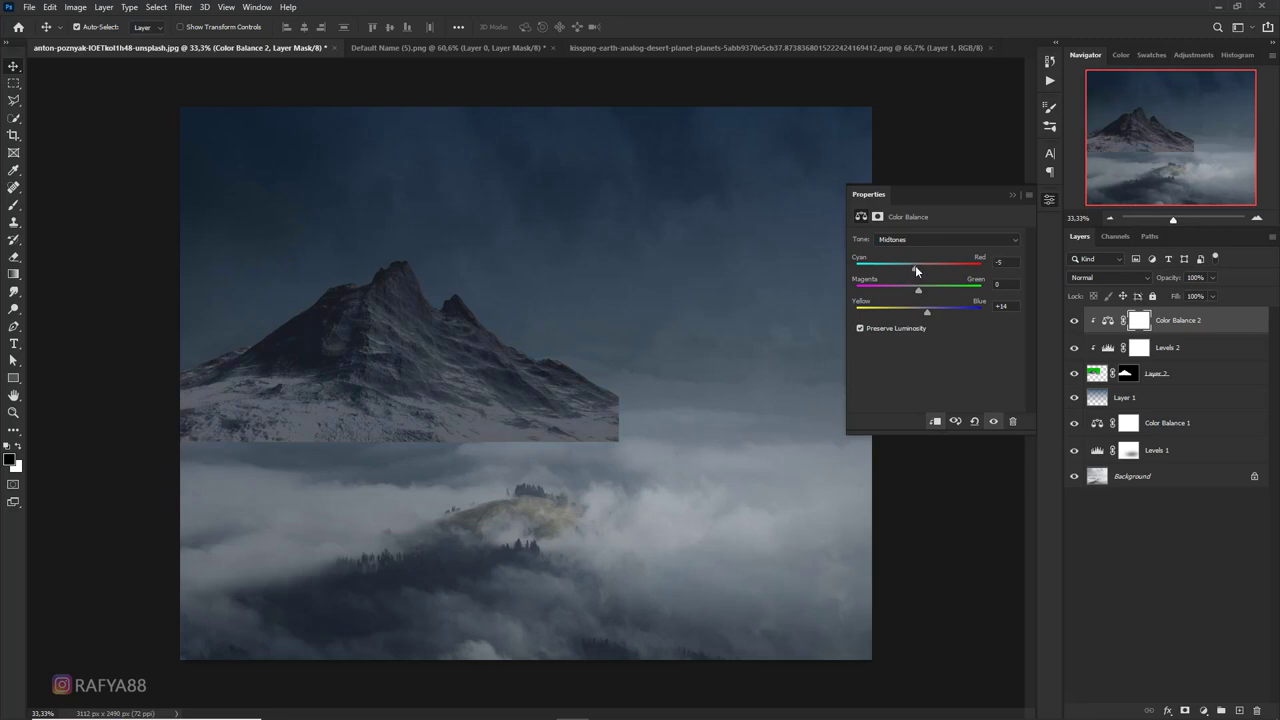
left_click(1013, 195)
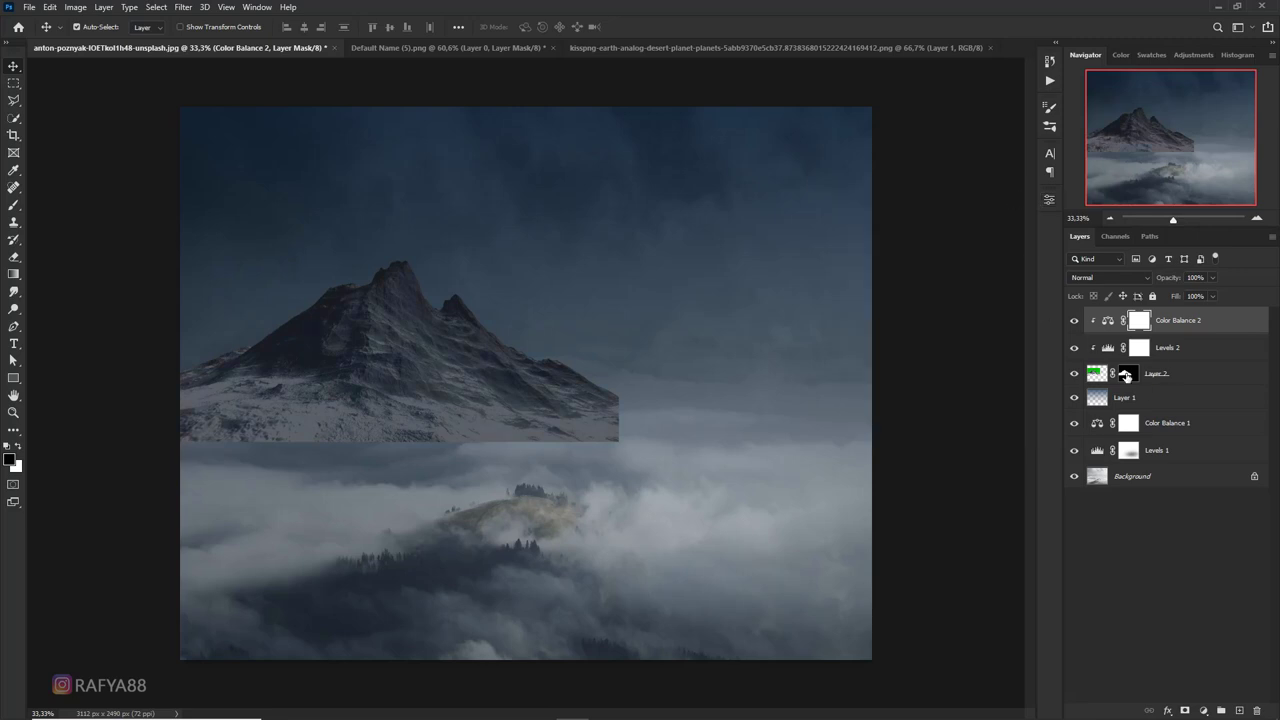
left_click(1126, 374)
Paint the mountain's mask with a soft brush to fade its lower edge into the fog
left_click(25, 210)
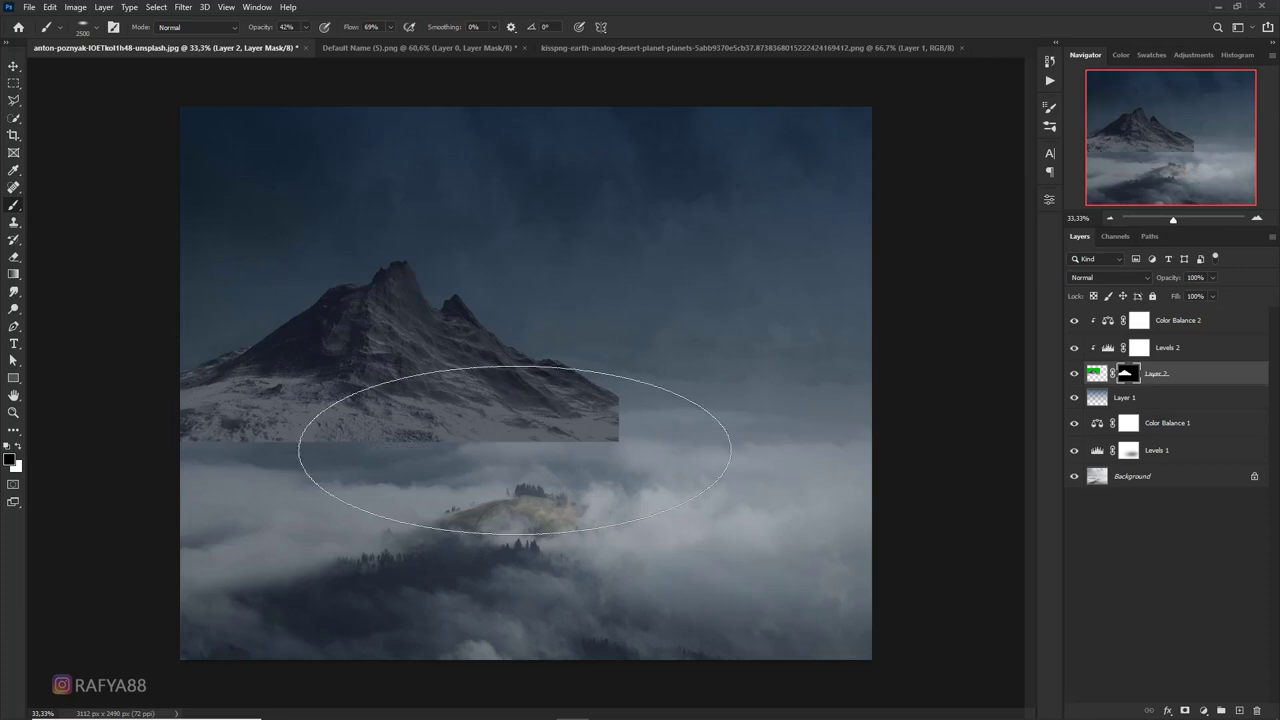
key("bracketleft")
key("bracketleft")
key("bracketleft")
key("bracketleft")
key("bracketleft")
key("bracketleft")
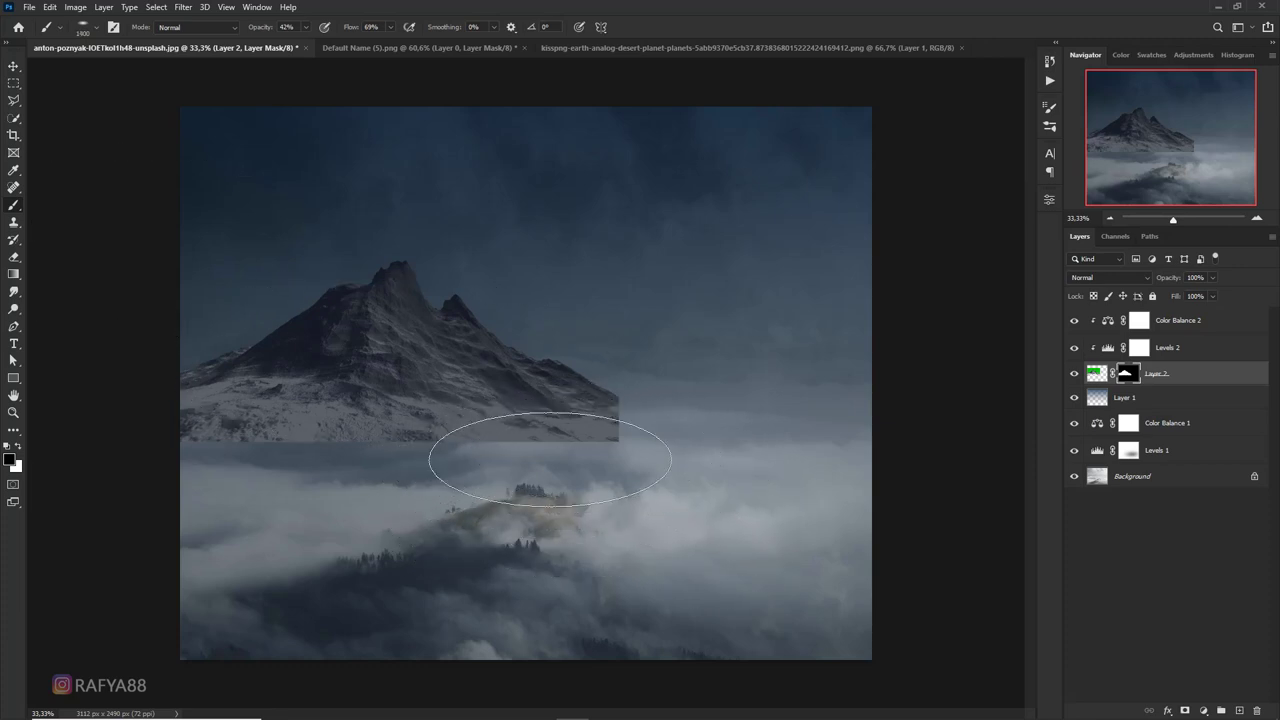
key("bracketleft")
key("bracketright")
key("bracketright")
mouse_move(586, 448)
left_mouse_down()
mouse_move(357, 486)
mouse_move(366, 466)
mouse_move(161, 474)
left_mouse_up()
key("bracketright")
key("bracketright")
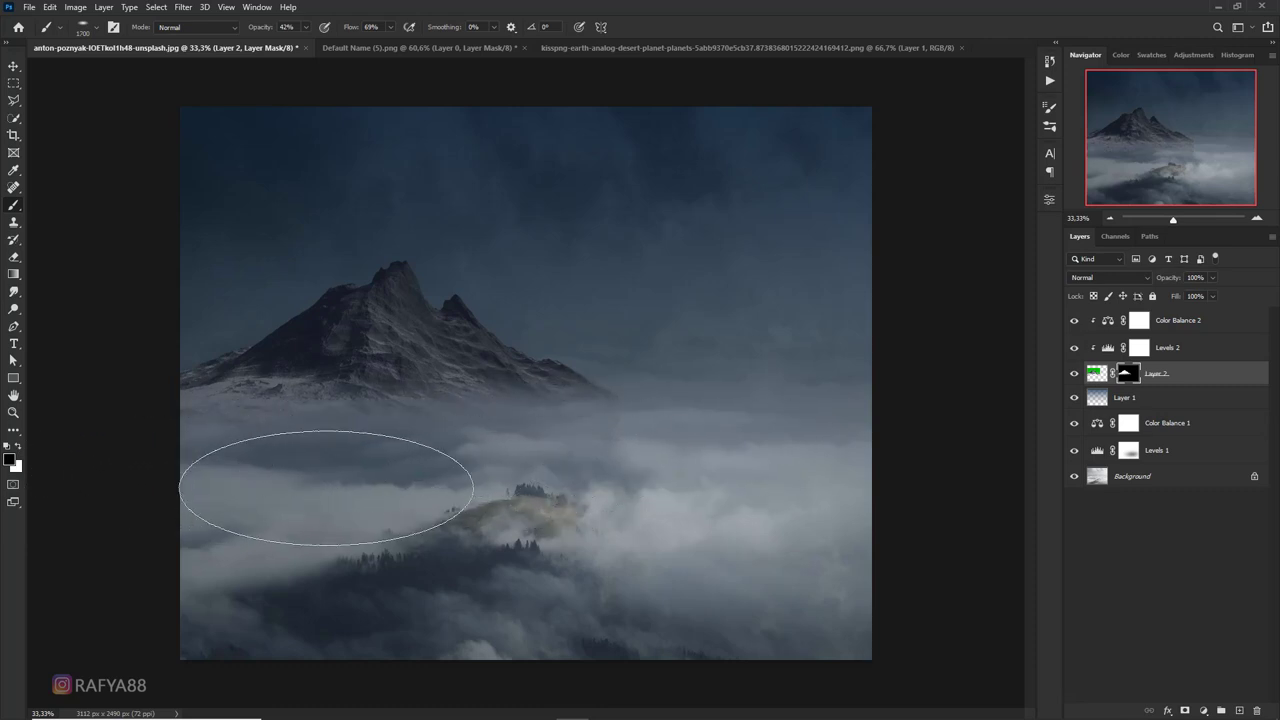
key("bracketright")
key("bracketright")
key("bracketright")
key("bracketright")
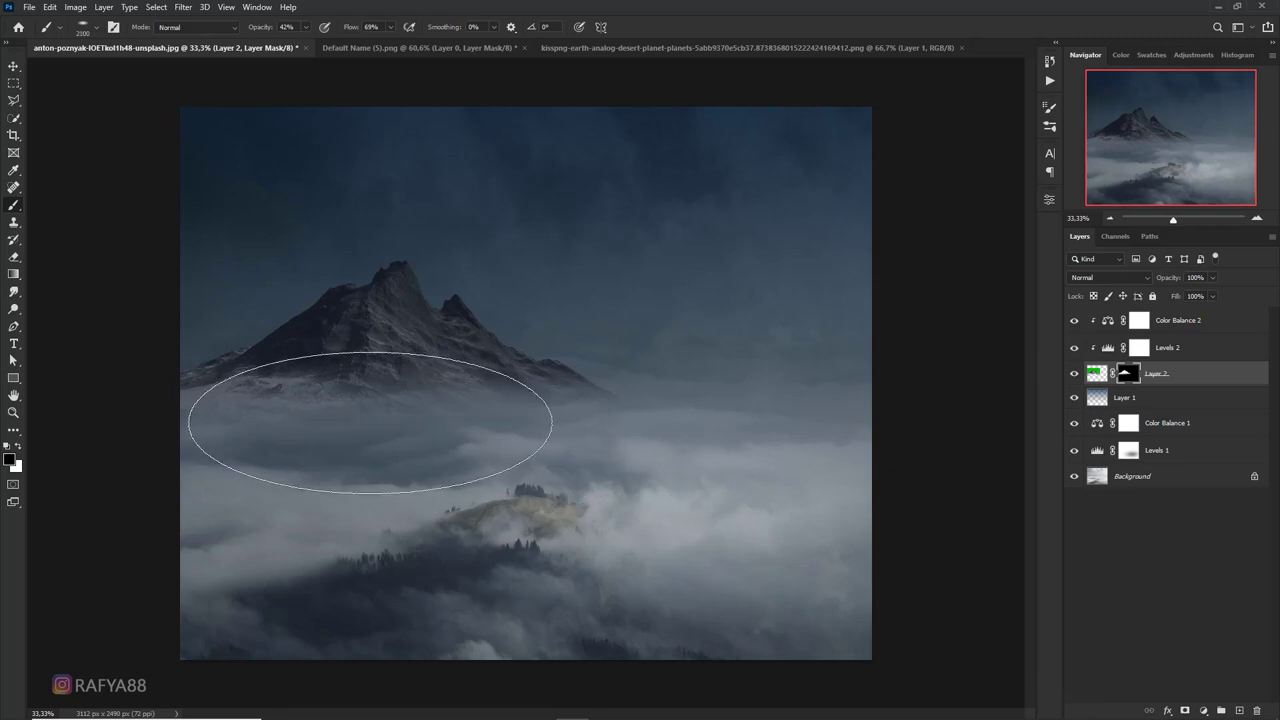
Lower the mountain layer's opacity to 63%
left_click(1097, 373)
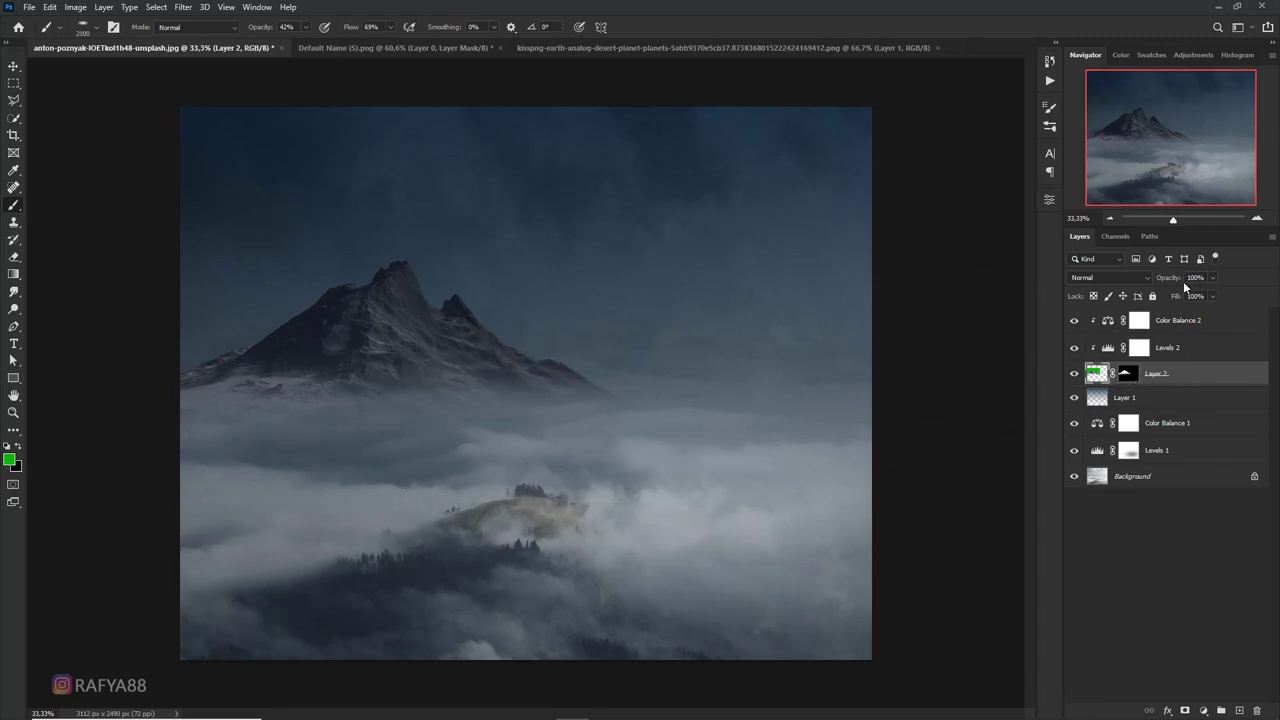
left_click_drag(1183, 281, 1149, 285)
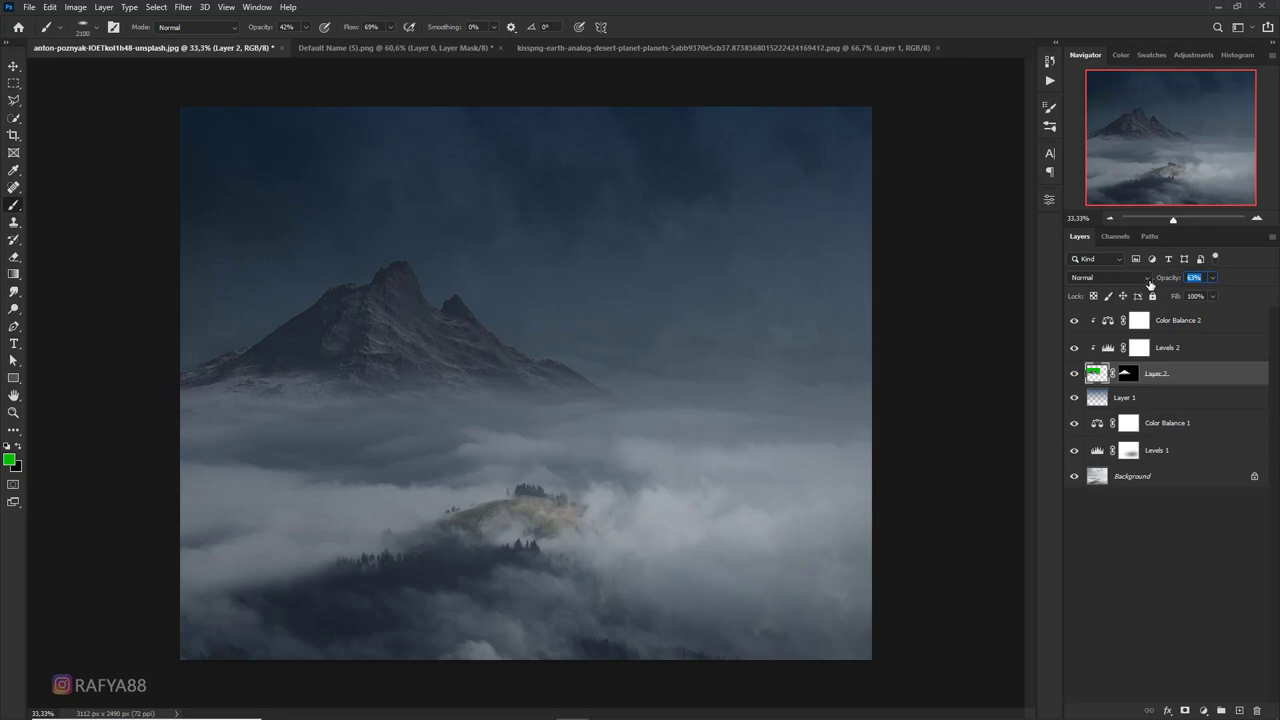
left_click(1157, 382)
key("ctrl+r")
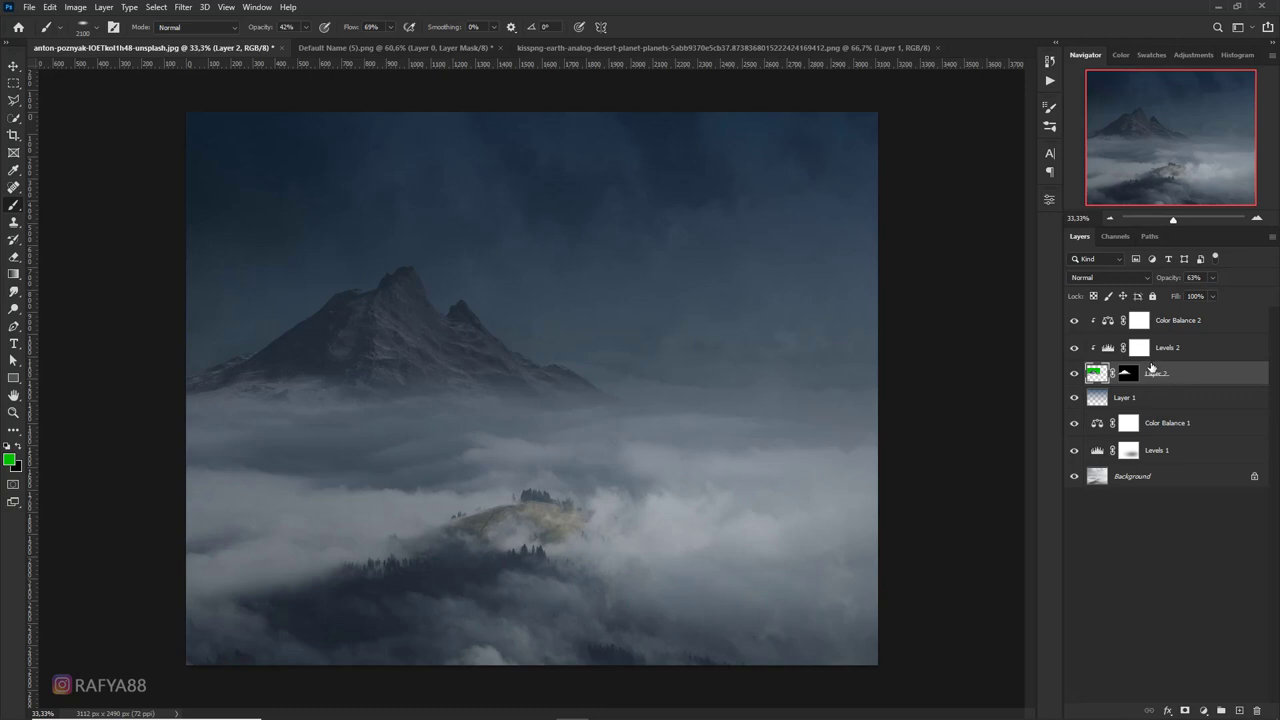
key("ctrl+r")
Group the mountain with its two adjustments as Group 1 and duplicate the group
left_click(1176, 321, "shift")
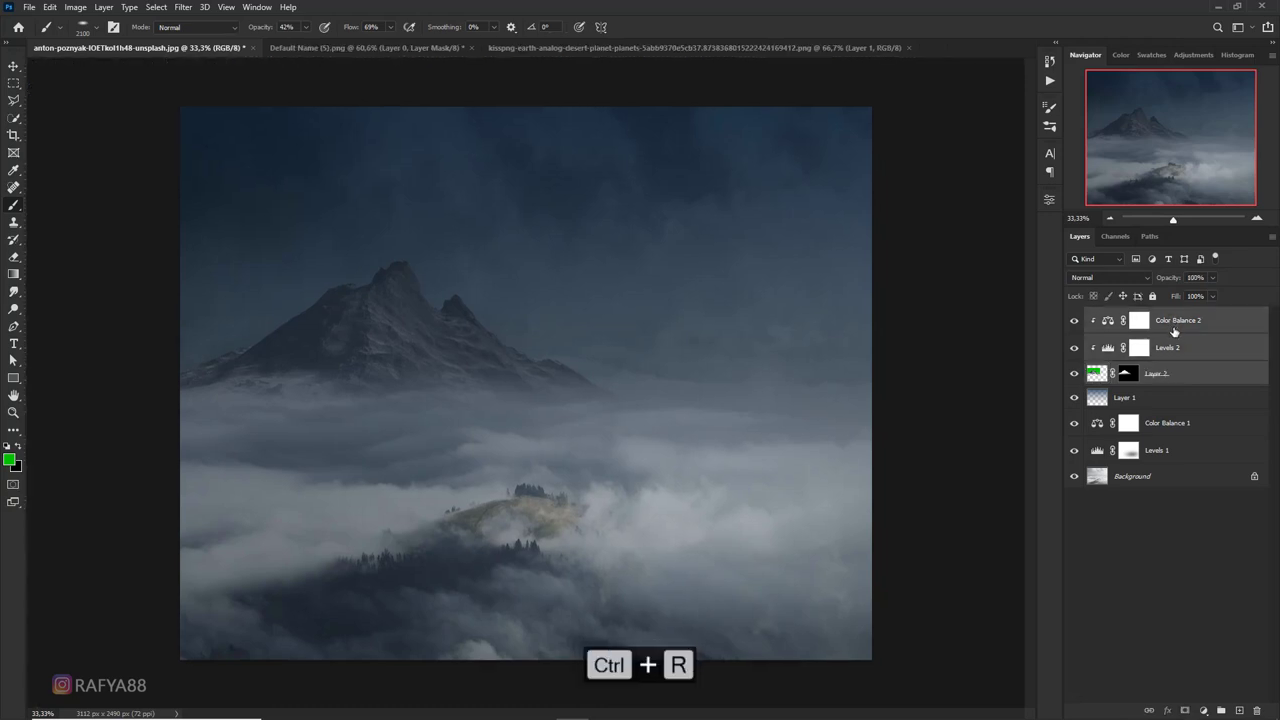
key("ctrl+g")
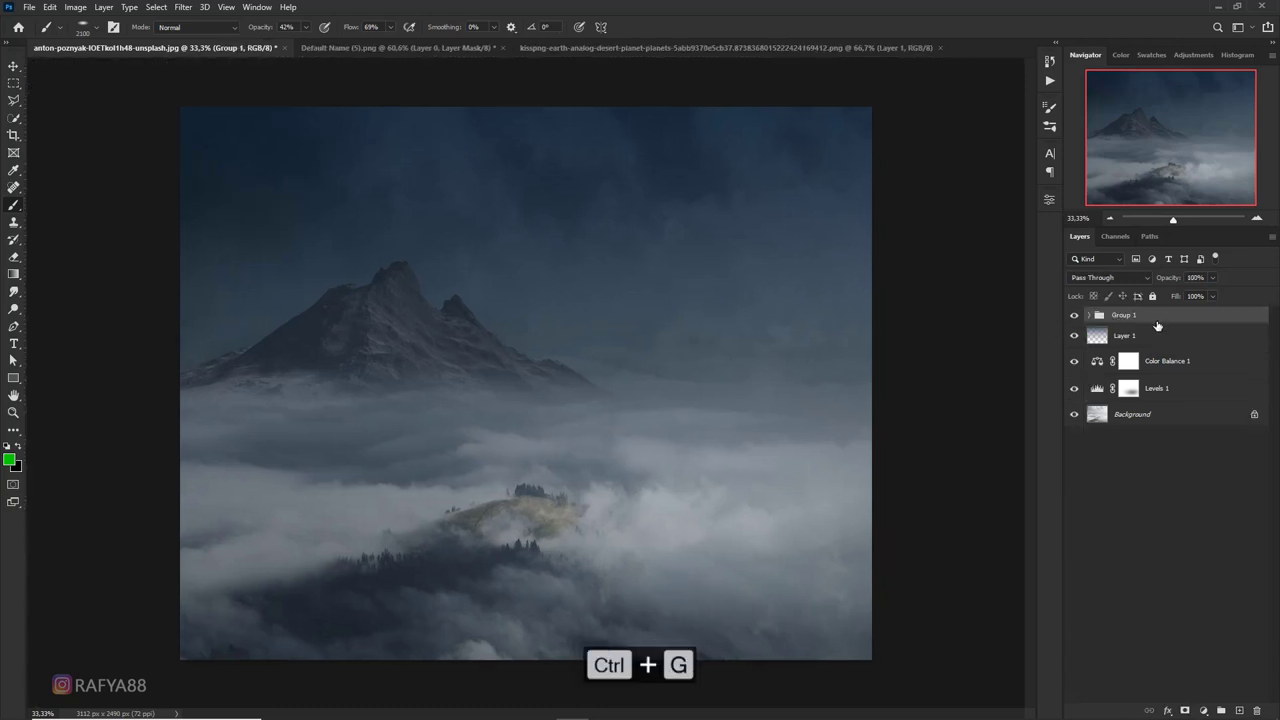
key("ctrl+j")
key("ctrl+t")
Flip the duplicate mountain group, shrink it onto the right edge, and set 68% opacity
right_click(477, 312)
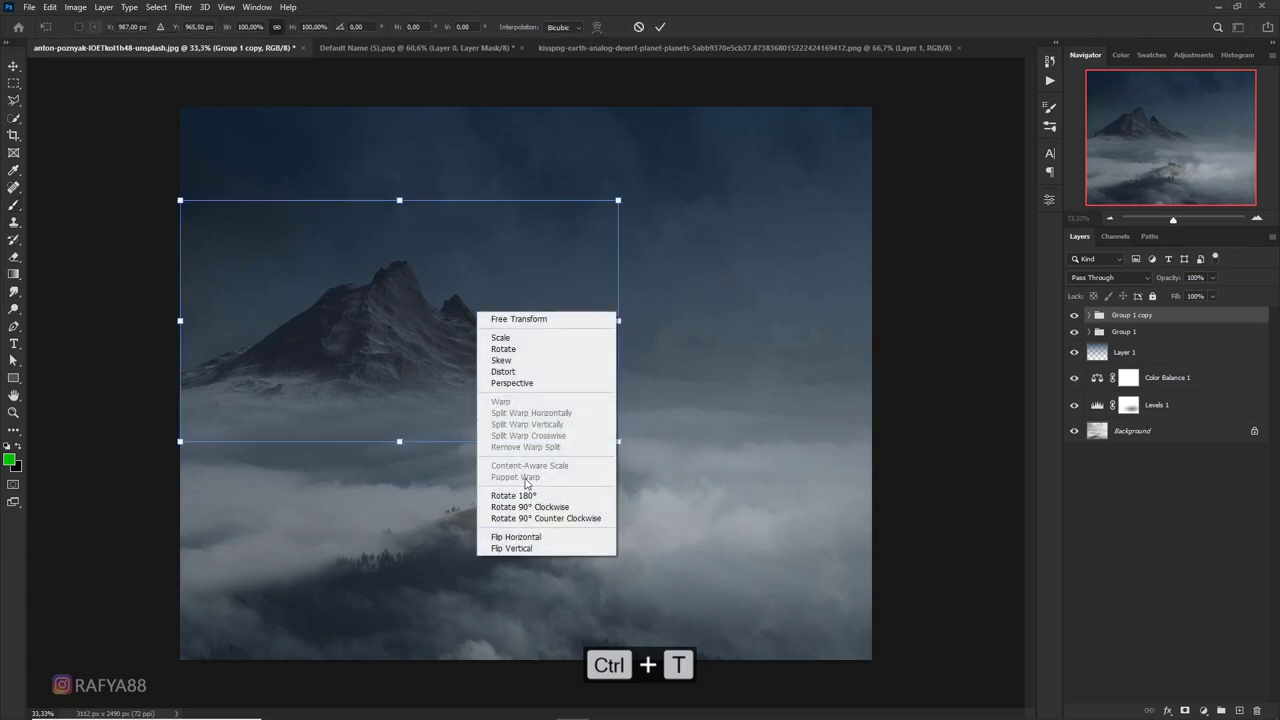
left_click(538, 541)
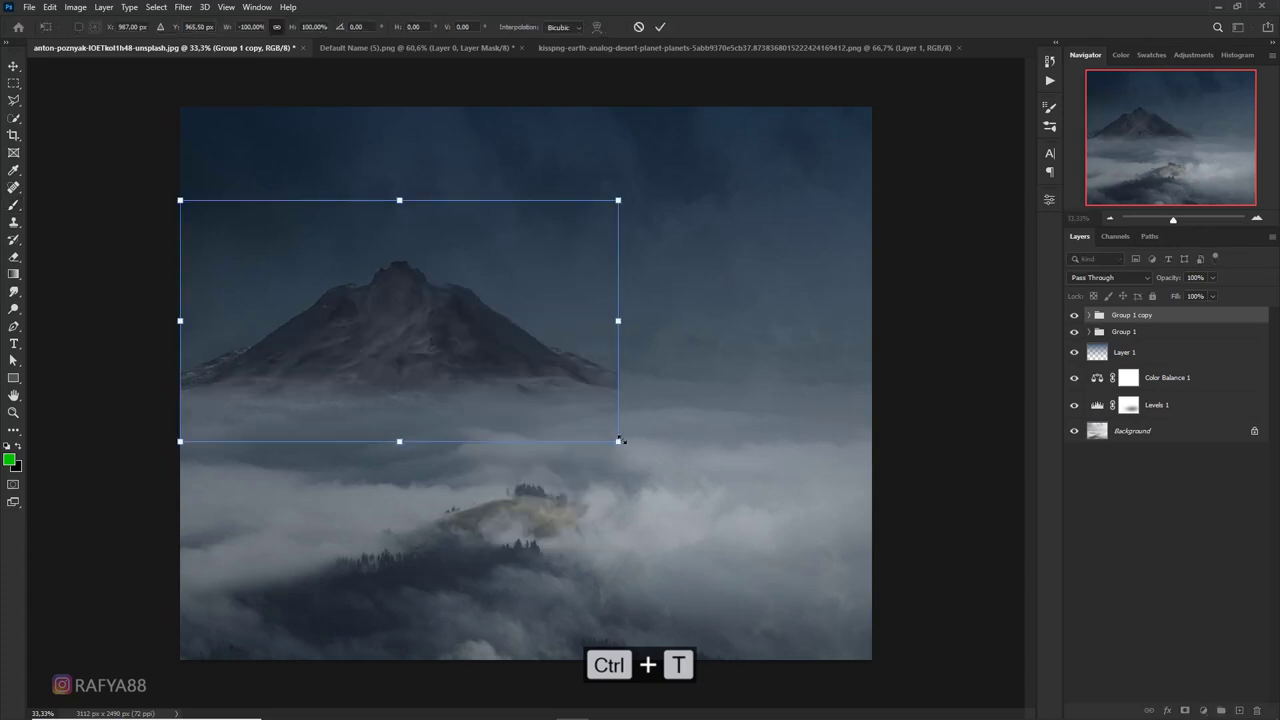
left_click_drag(619, 440, 526, 386)
left_click_drag(461, 352, 932, 391)
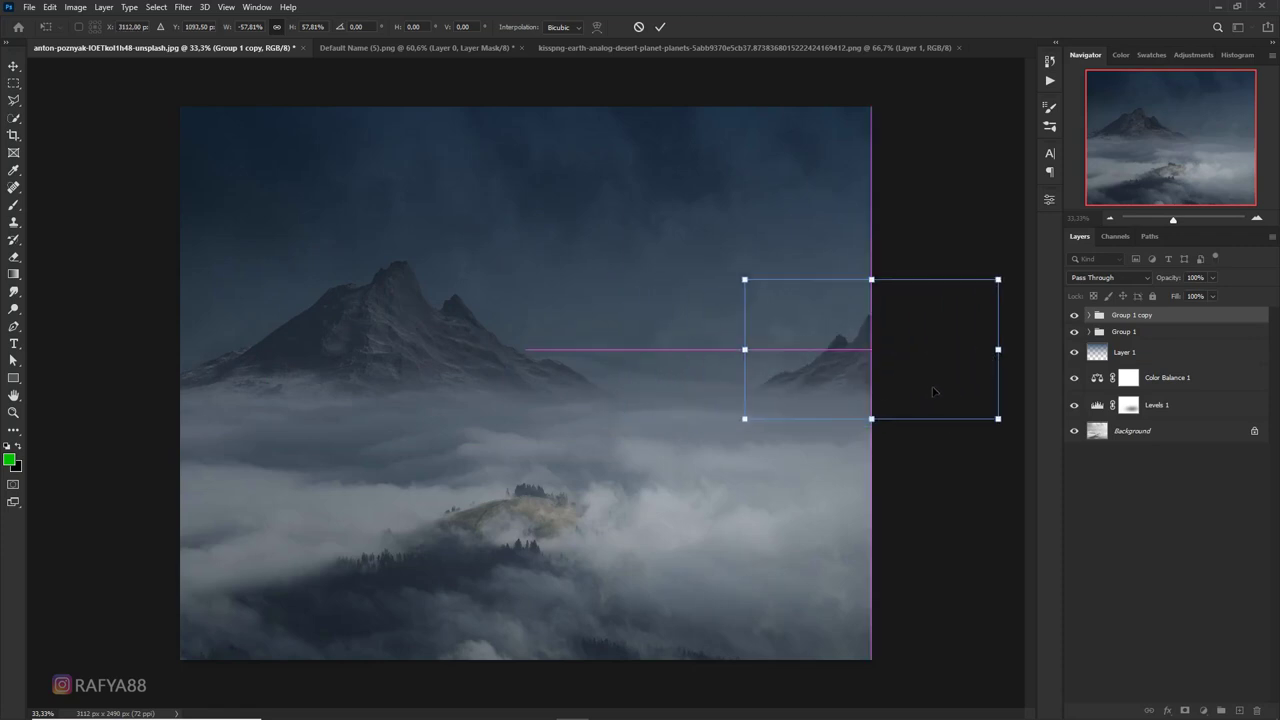
left_click_drag(744, 419, 696, 447)
left_click_drag(758, 391, 754, 388)
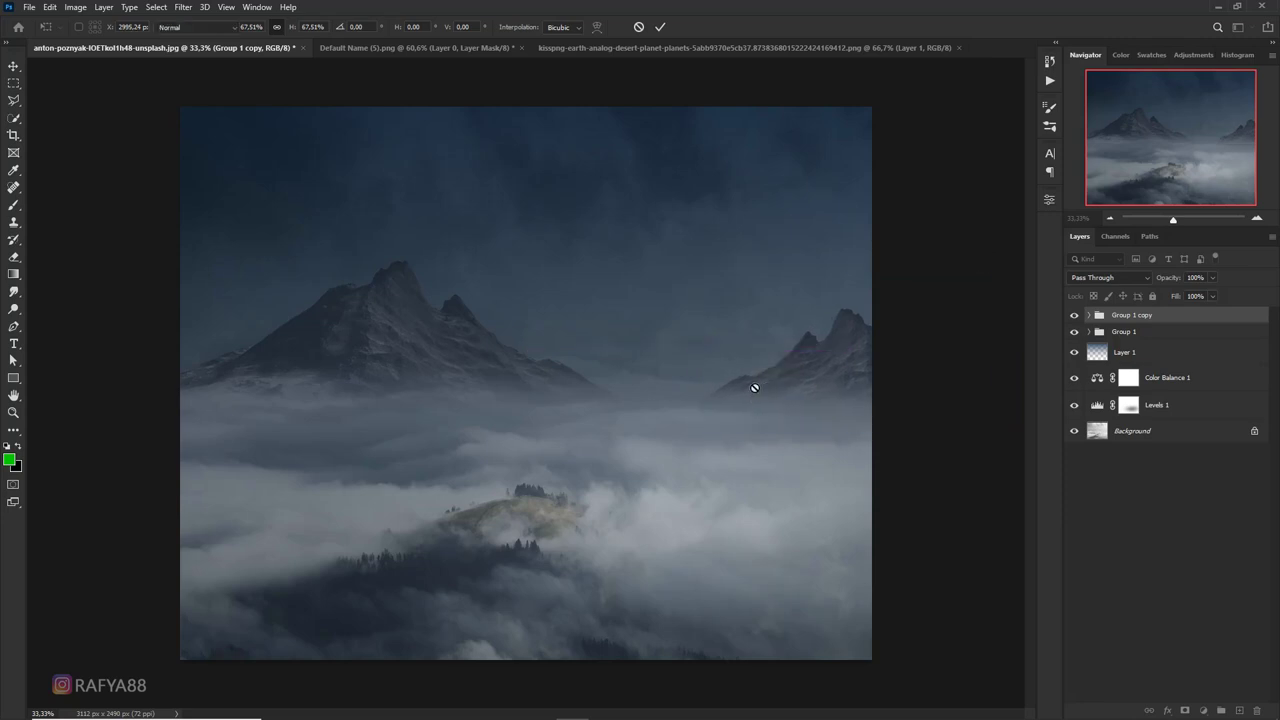
key("b")
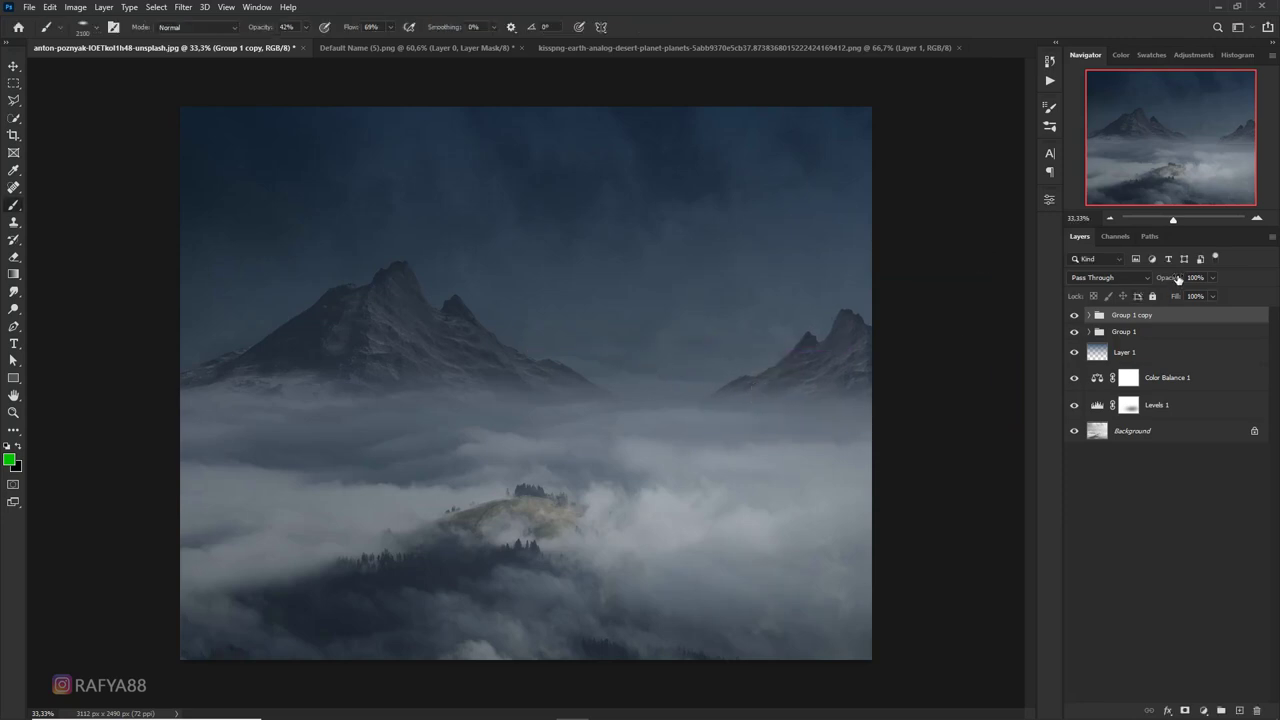
left_click_drag(1177, 279, 1171, 282)
key("Return")
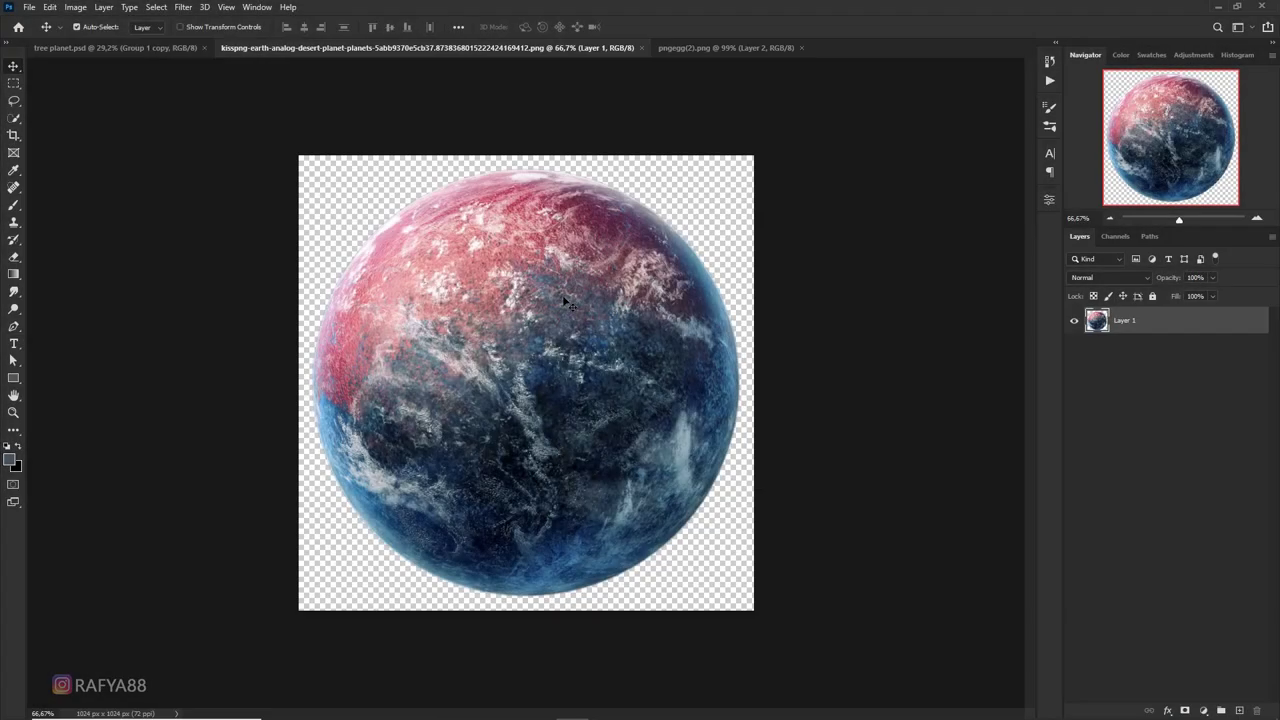
Drag the planet into tree planet.psd and scale it to about 120% right of centre
mouse_move(567, 304)
left_mouse_down()
mouse_move(593, 343)
mouse_move(632, 343)
left_mouse_up()
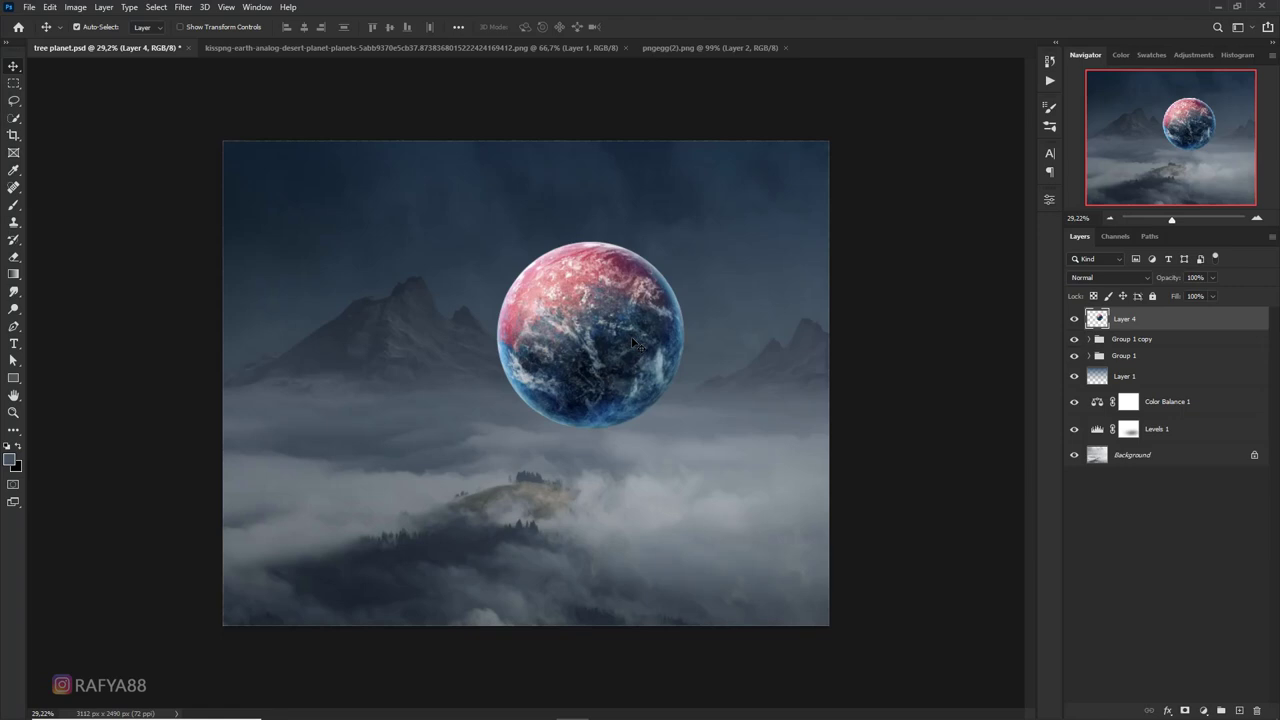
key("ctrl+t")
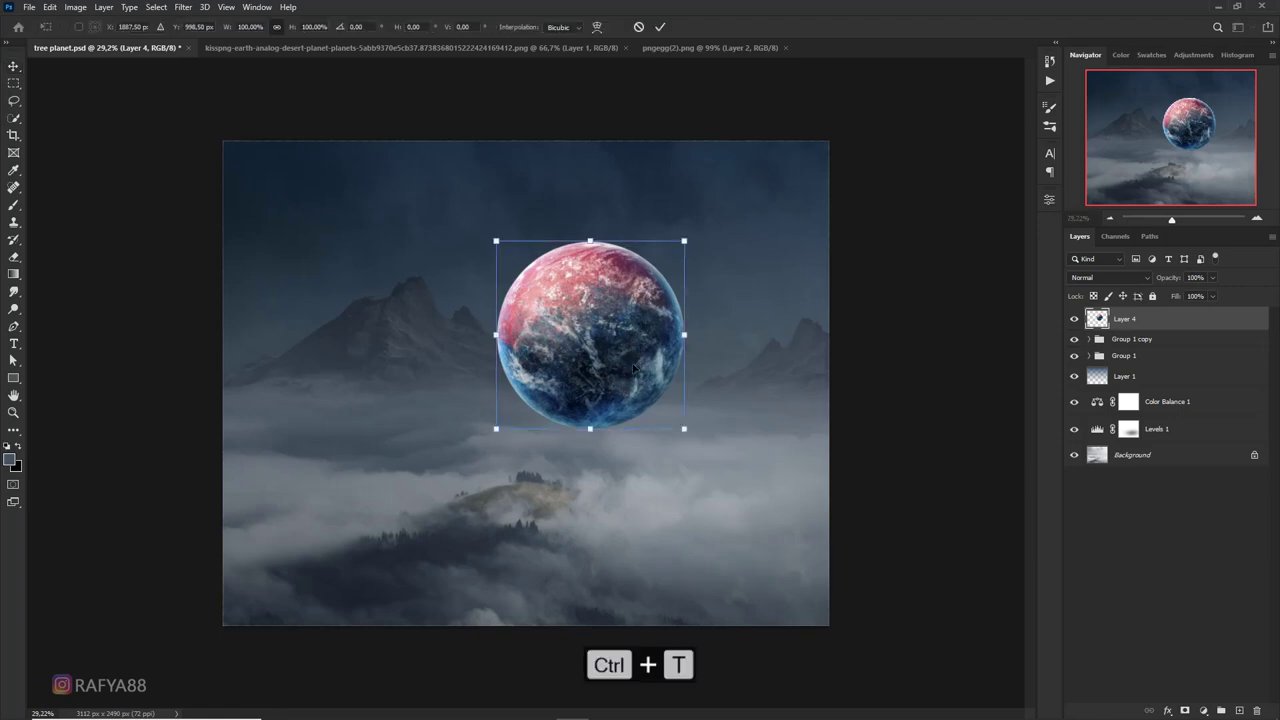
left_click_drag(633, 368, 684, 393)
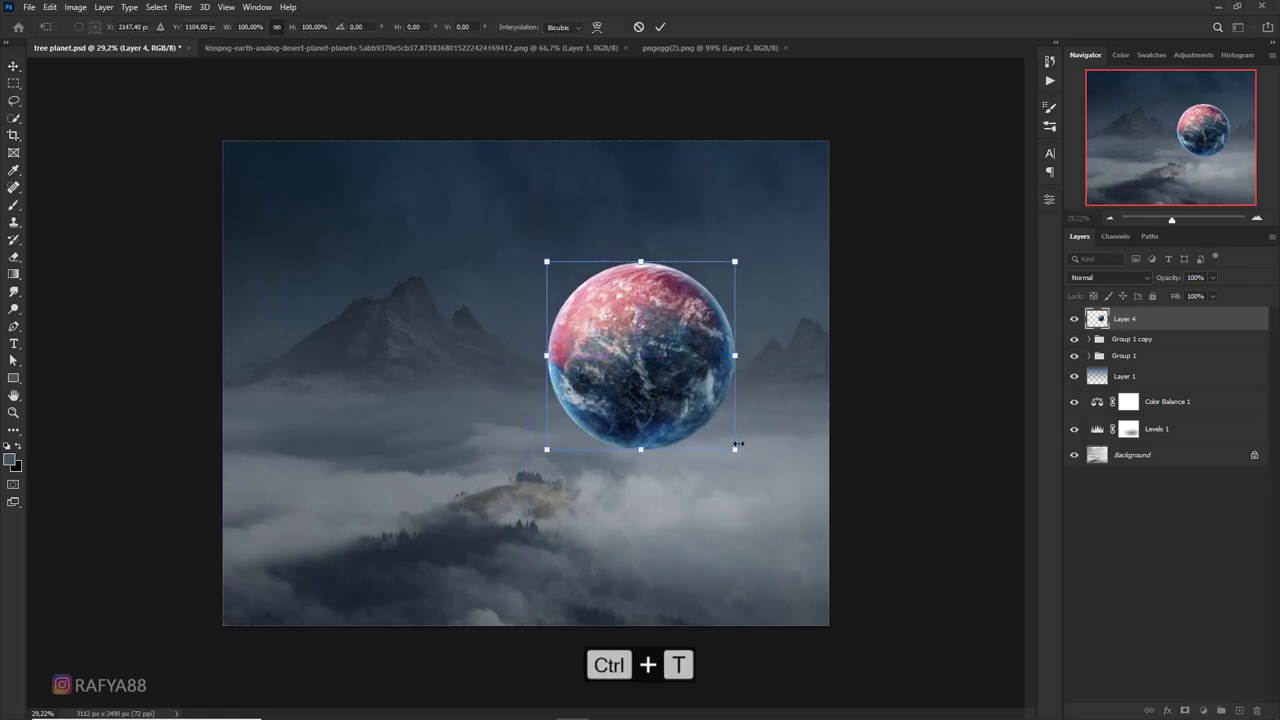
left_click_drag(732, 447, 760, 455)
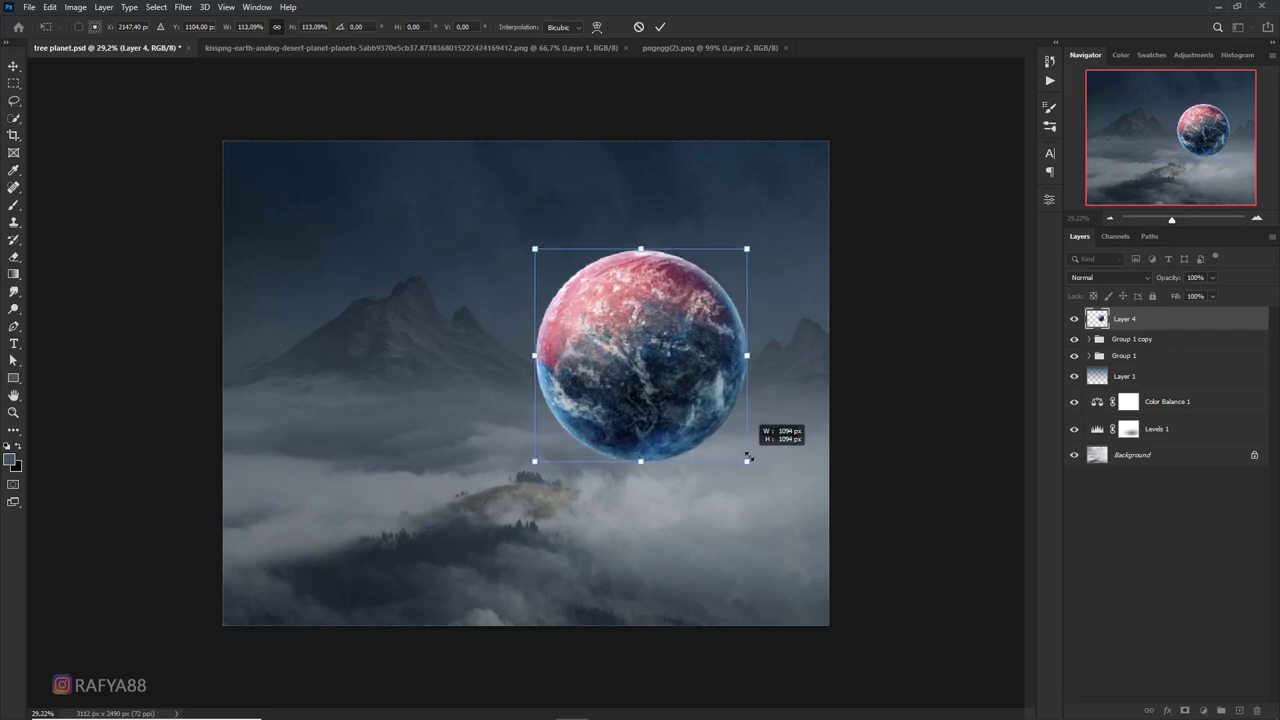
mouse_move(683, 384)
left_mouse_down()
mouse_move(686, 402)
mouse_move(646, 370)
left_mouse_up()
key("Return")
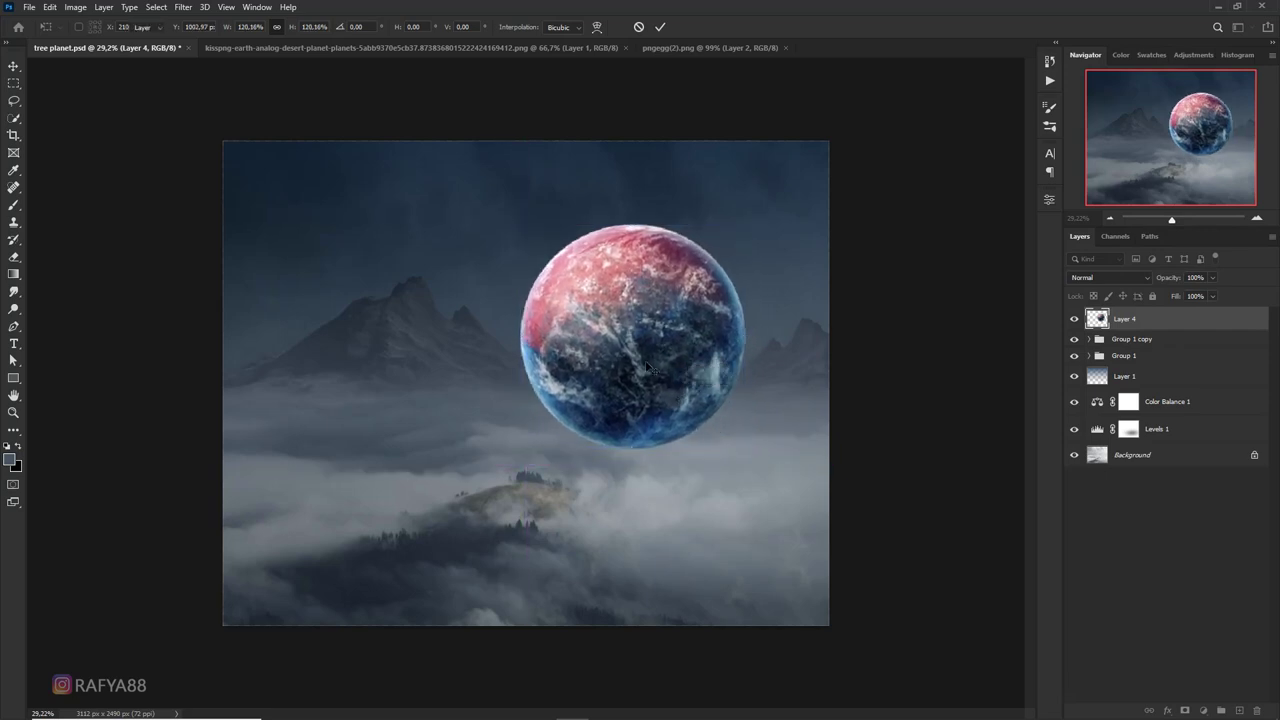
Add two Levels adjustments clipped to the planet, each lowering its output white
left_click(1201, 710)
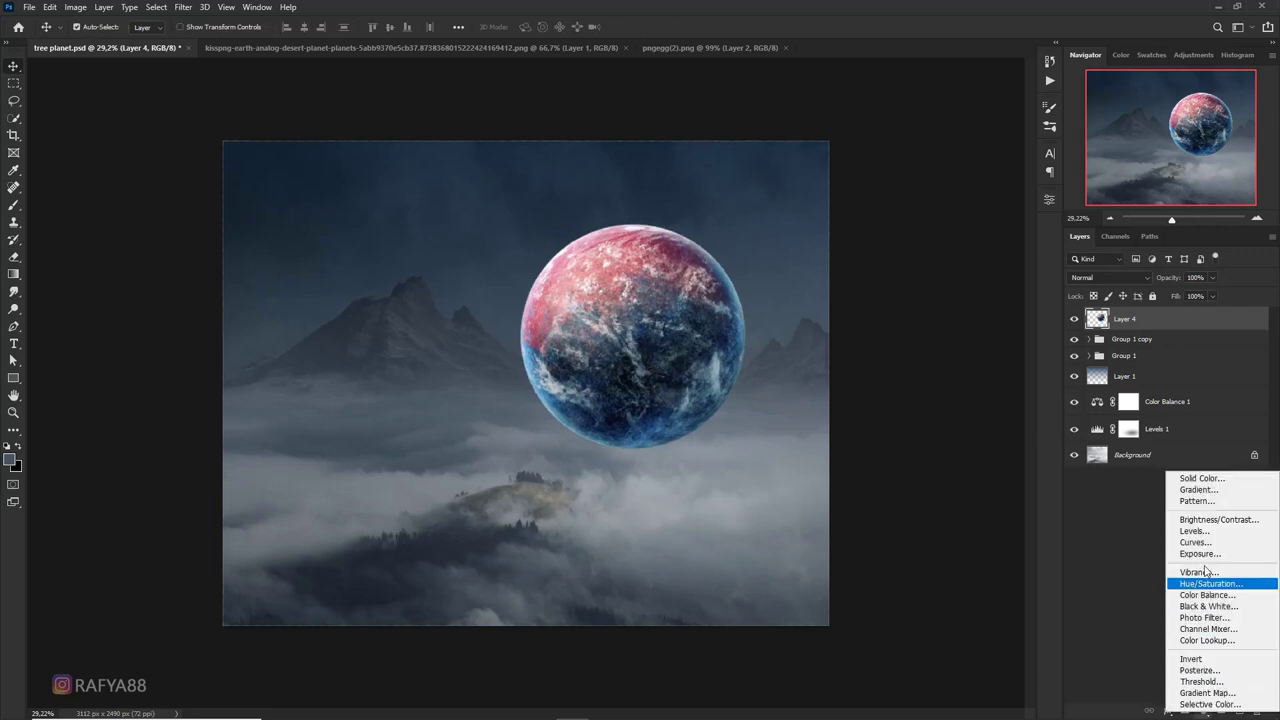
left_click(1188, 531)
left_click(935, 421)
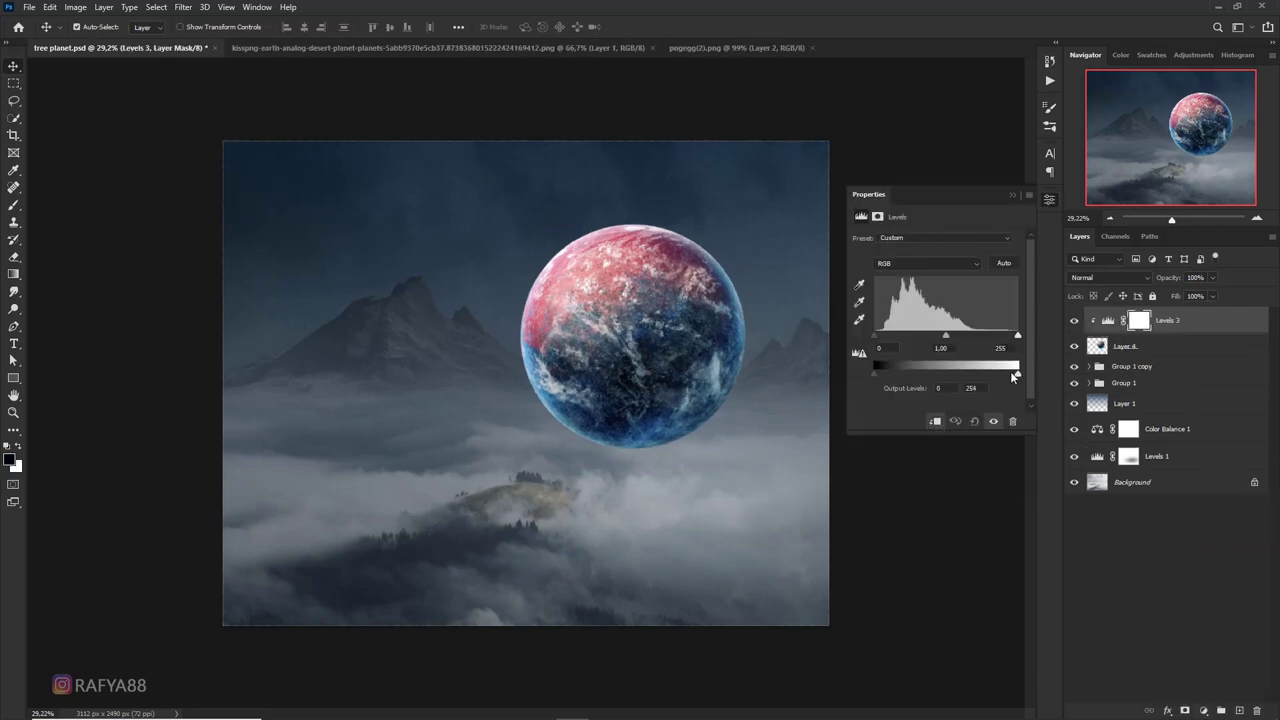
mouse_move(1017, 374)
left_mouse_down()
mouse_move(971, 374)
mouse_move(956, 342)
left_mouse_up()
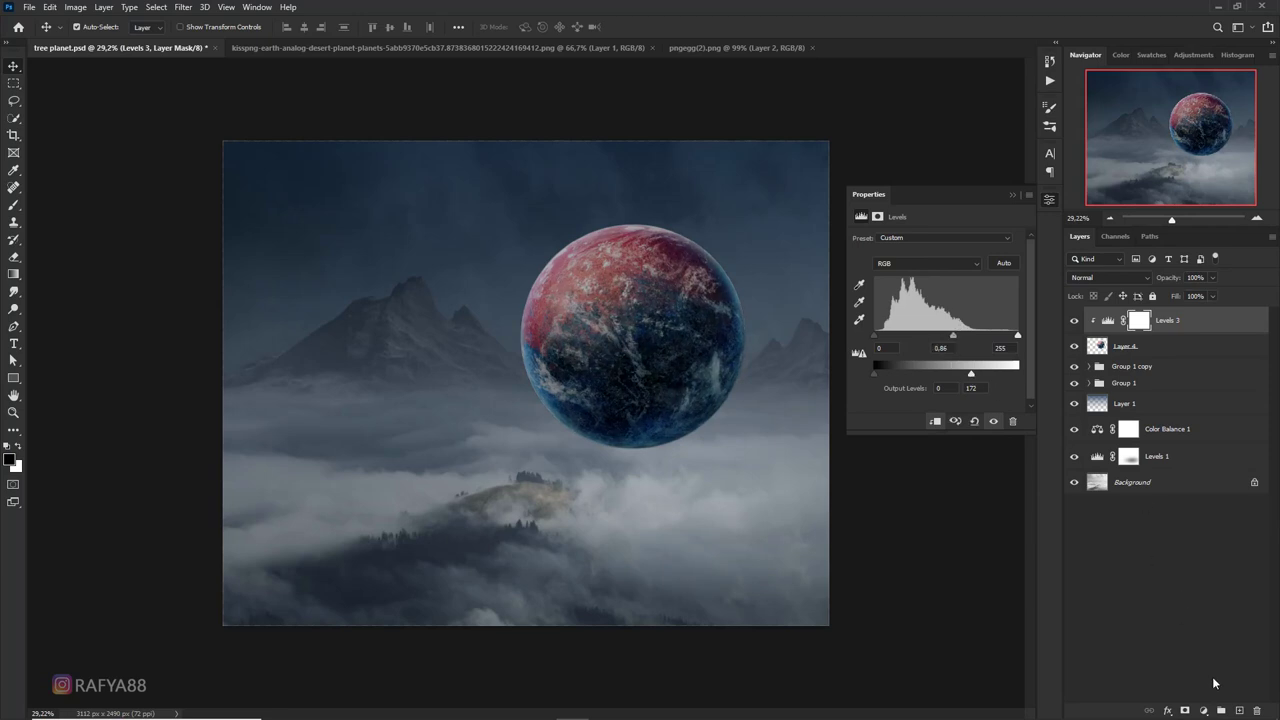
left_click(1204, 711)
left_click(1200, 527)
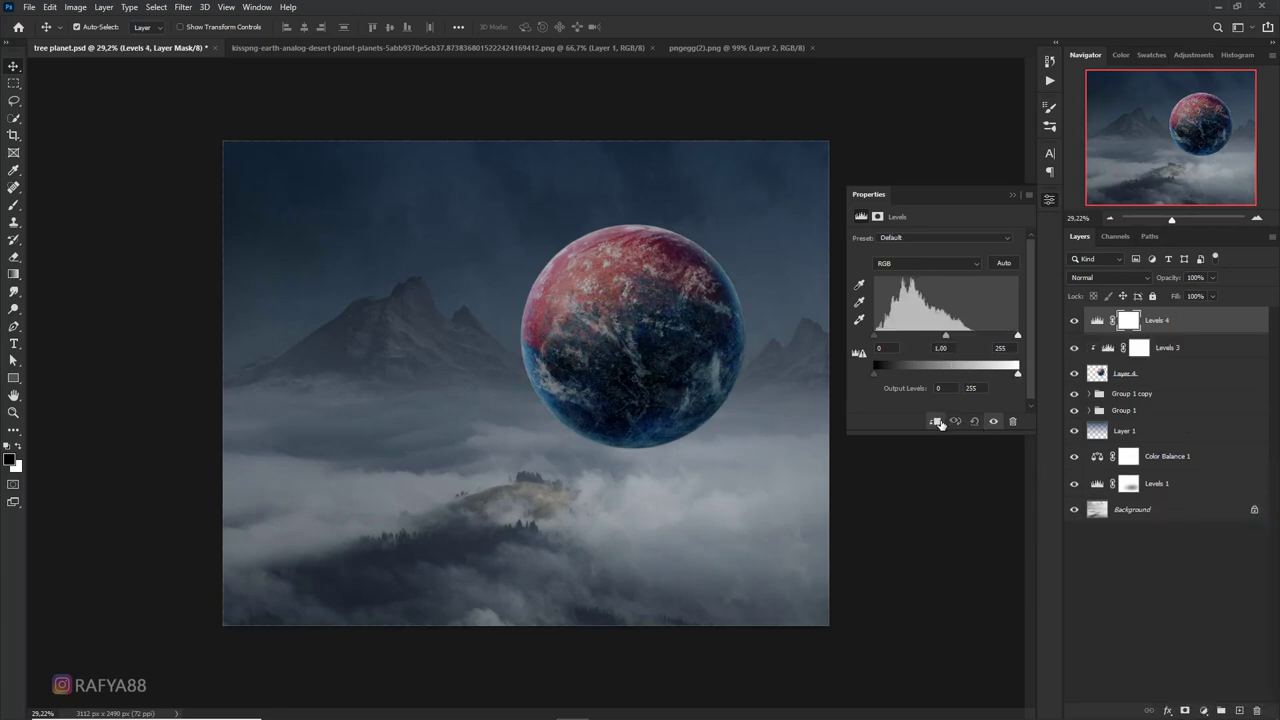
left_click(936, 421)
left_click_drag(1017, 373, 975, 377)
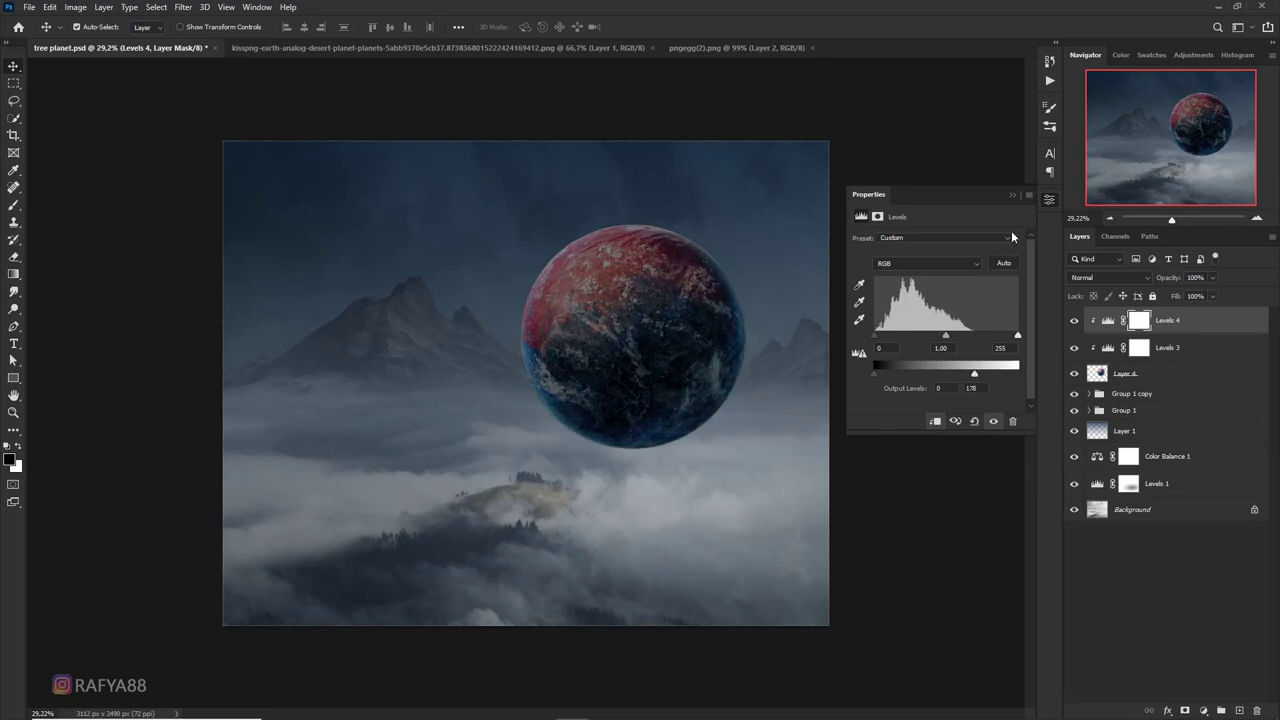
left_click(1013, 197)
Paint black on the Levels 4 mask over the planet with a 400 px soft brush
key("b")
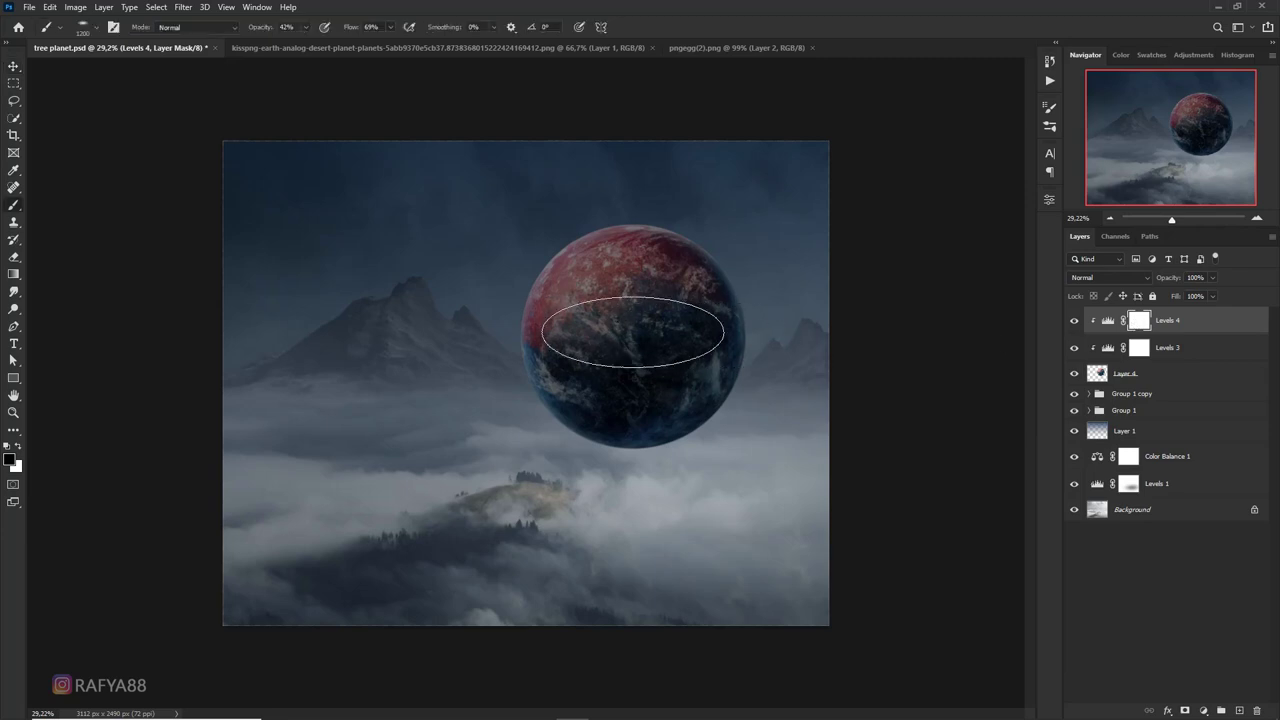
right_click(484, 318)
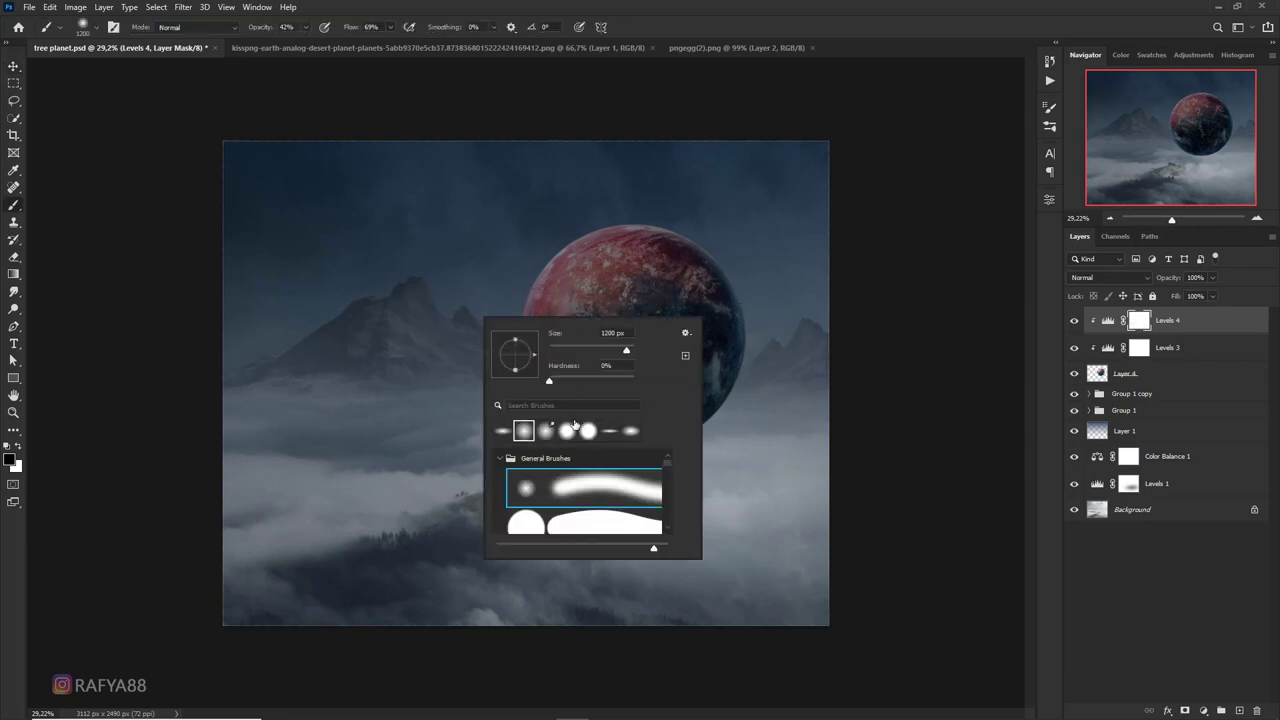
key("bracketleft")
key("Escape")
key("bracketleft")
key("bracketleft")
key("bracketleft")
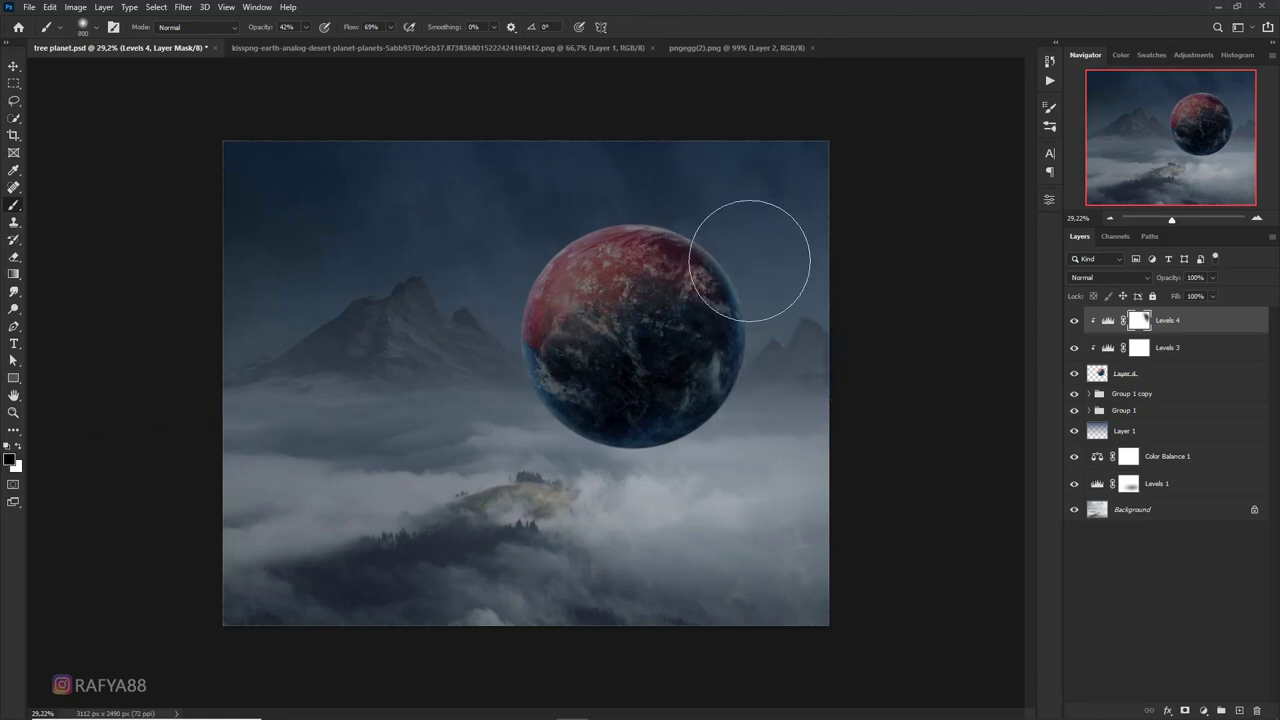
mouse_move(432, 265)
left_mouse_down()
mouse_move(700, 471)
mouse_move(642, 373)
mouse_move(594, 414)
mouse_move(590, 439)
mouse_move(705, 253)
left_mouse_up()
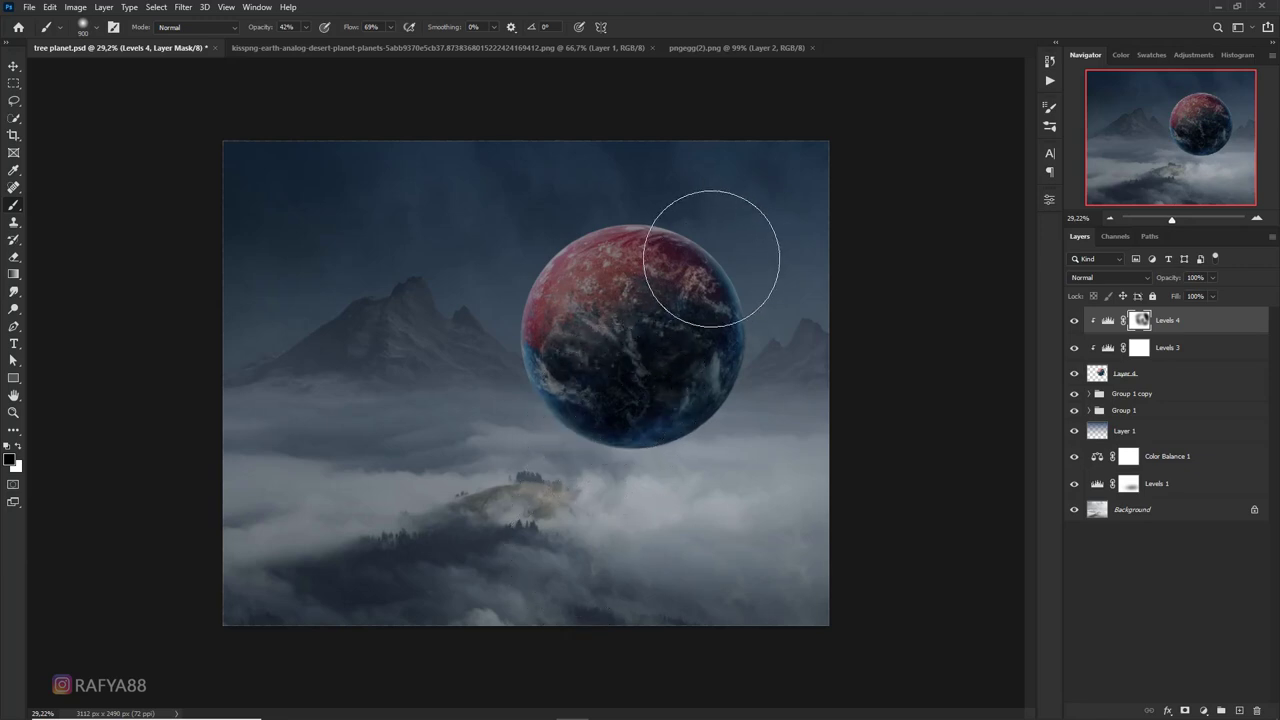
Add a brightening Curves layer, invert its mask, and paint white along the planet's right edge
left_click(1203, 710)
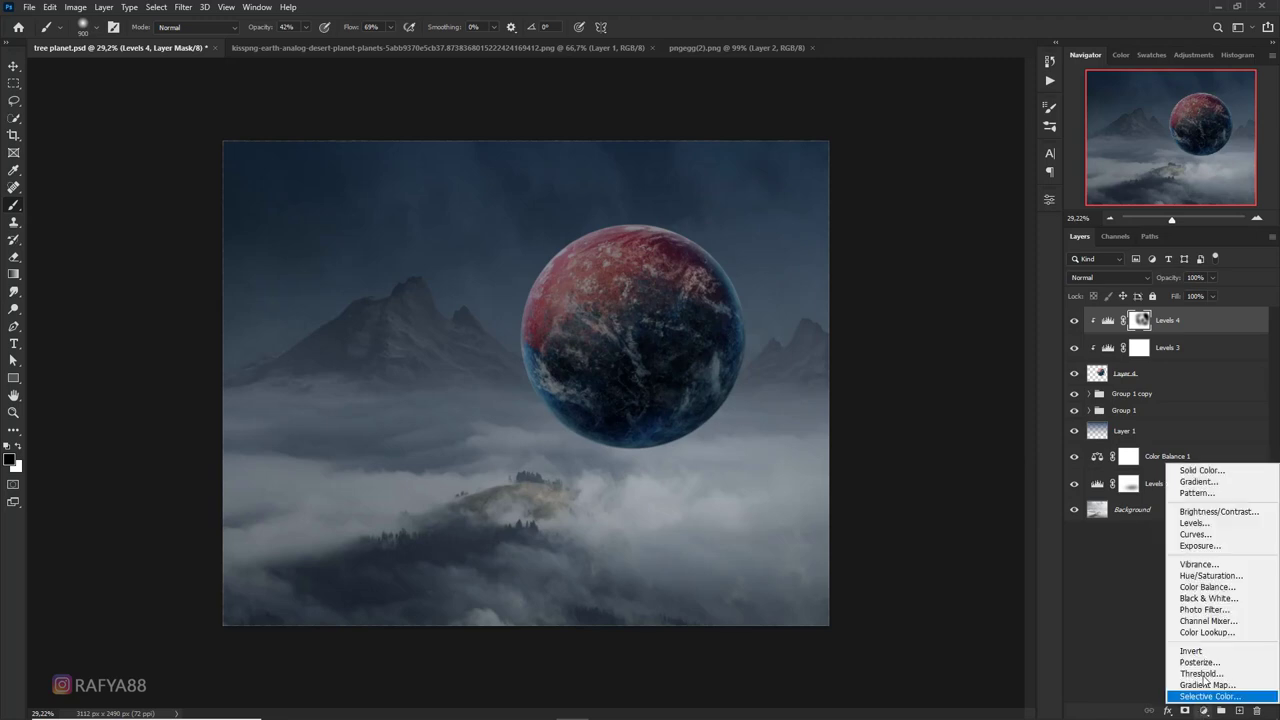
left_click(1196, 538)
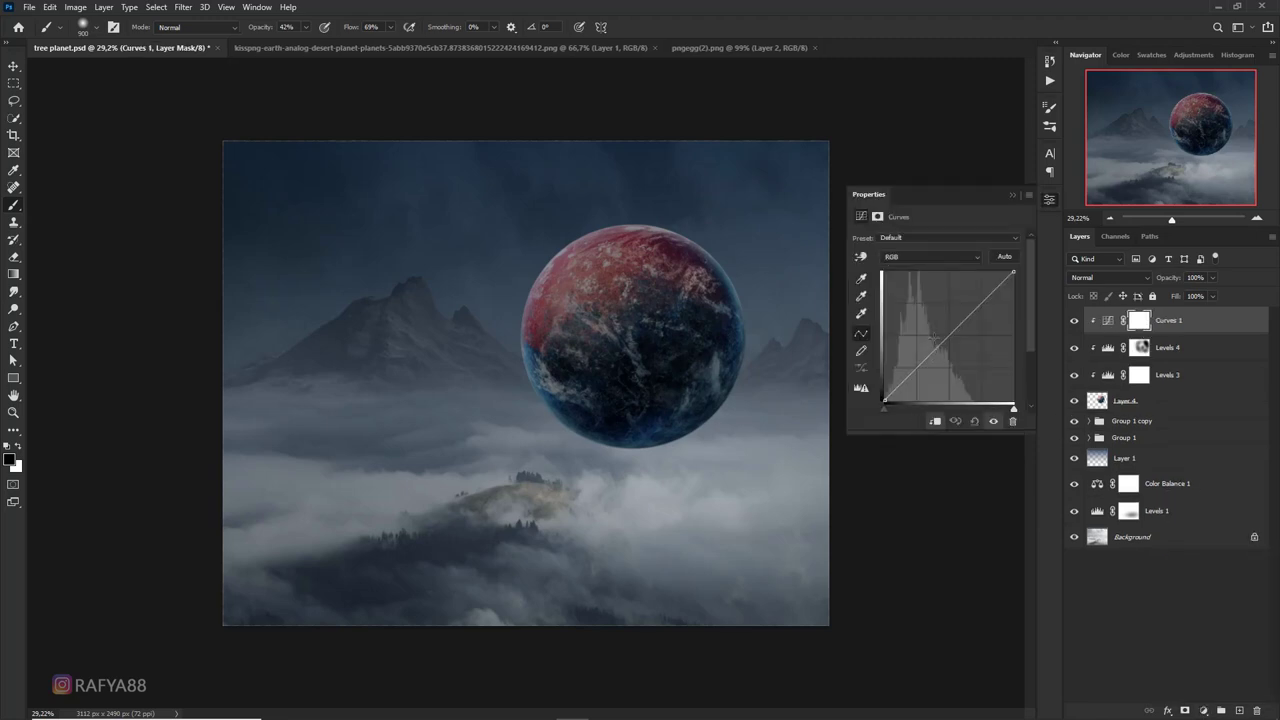
left_click_drag(935, 349, 931, 328)
left_click(1012, 195)
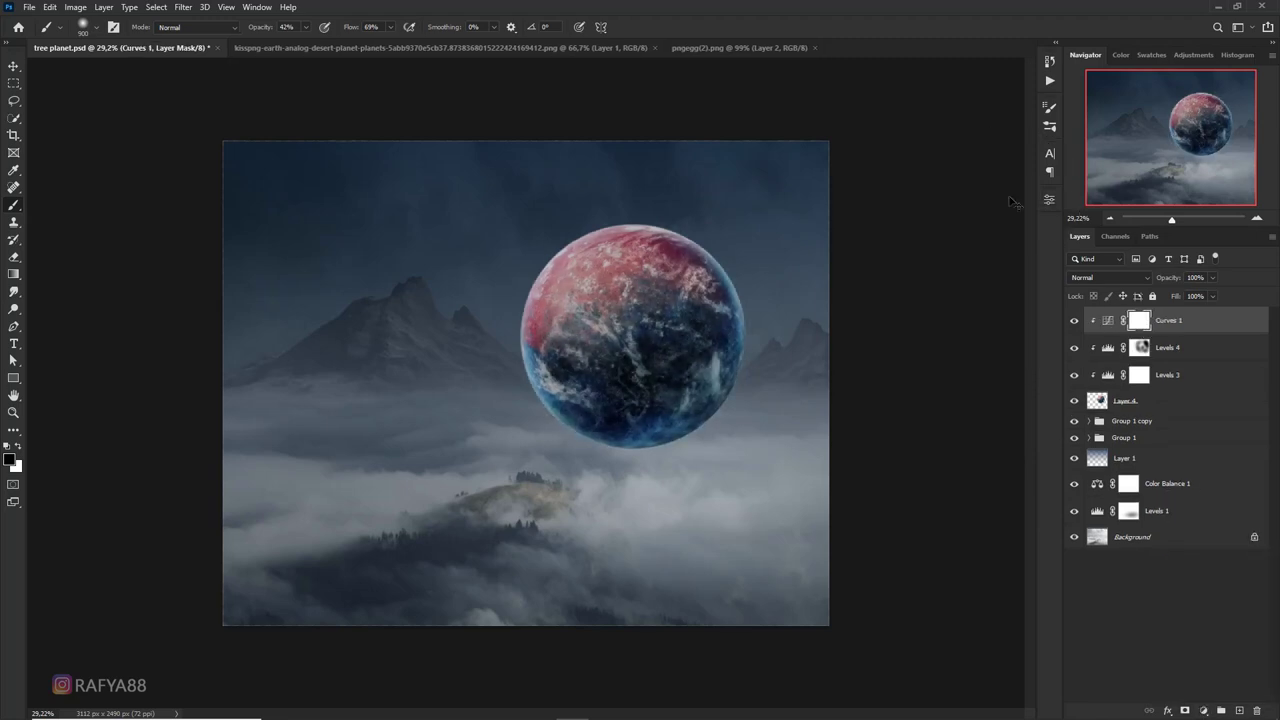
key("ctrl+i")
key("x")
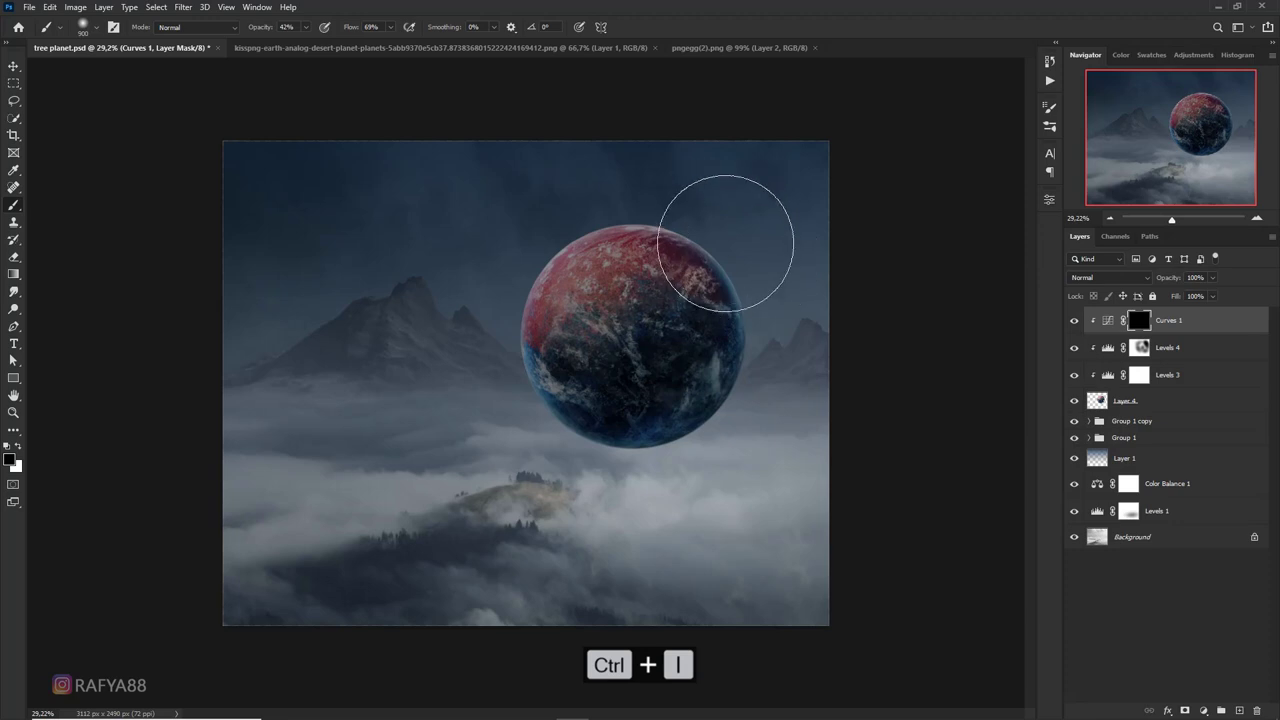
mouse_move(723, 220)
left_mouse_down()
mouse_move(749, 251)
mouse_move(756, 340)
left_mouse_up()
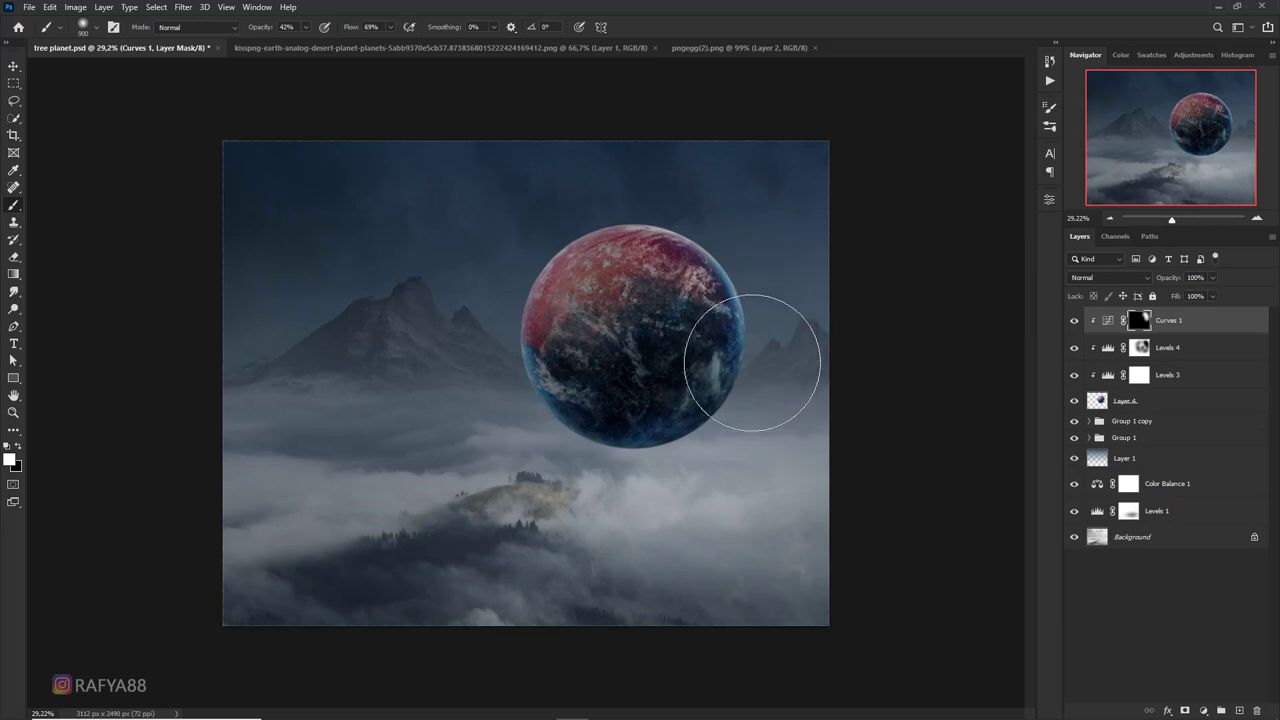
Paint the Levels 4 mask over the planet's lower half and compare with Levels 3 toggled
left_click(1140, 348)
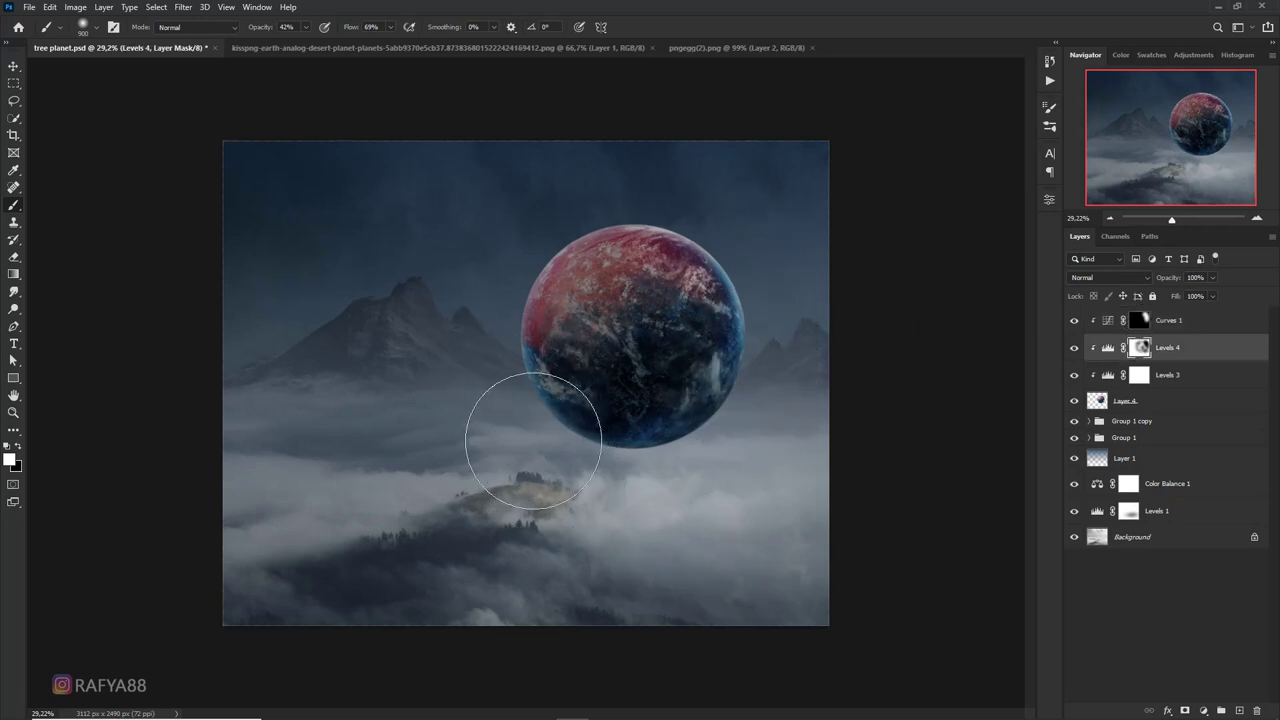
left_click_drag(510, 392, 700, 447)
left_click(1075, 375)
left_click(1137, 375)
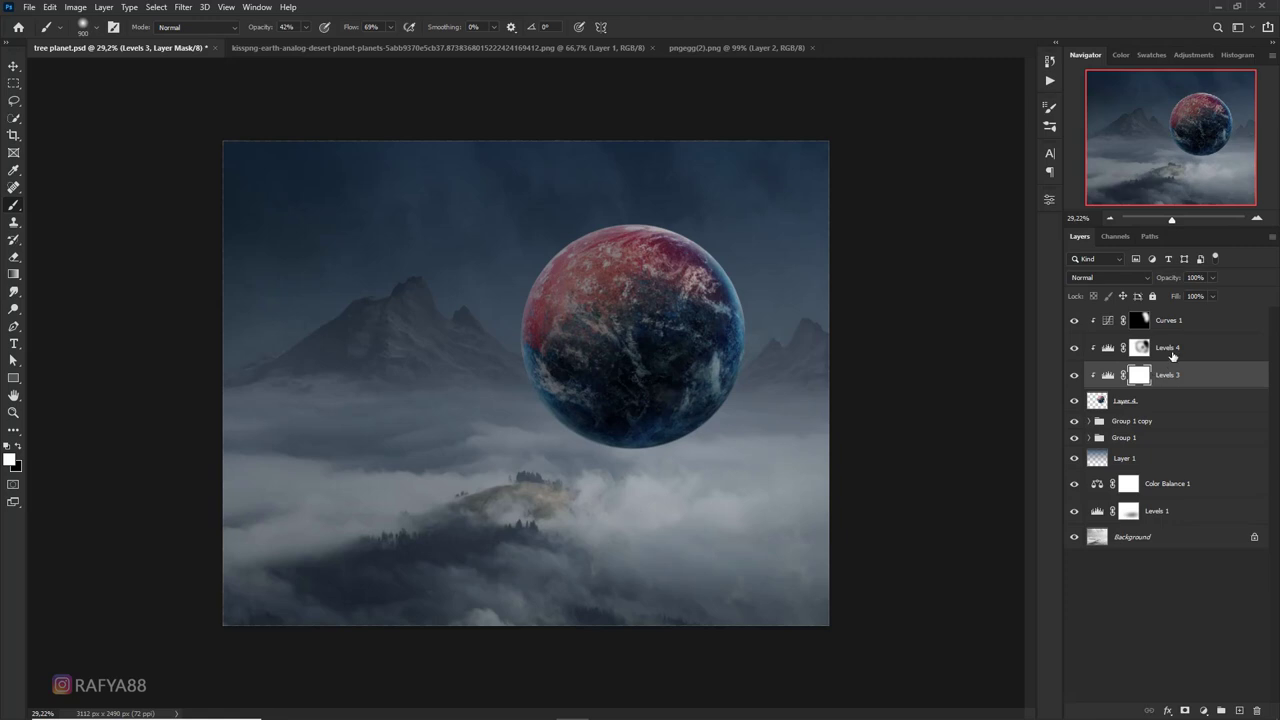
left_click(1171, 350)
Add Levels 5 with output white 178, invert its mask, and paint the planet's edges
left_click(1203, 710)
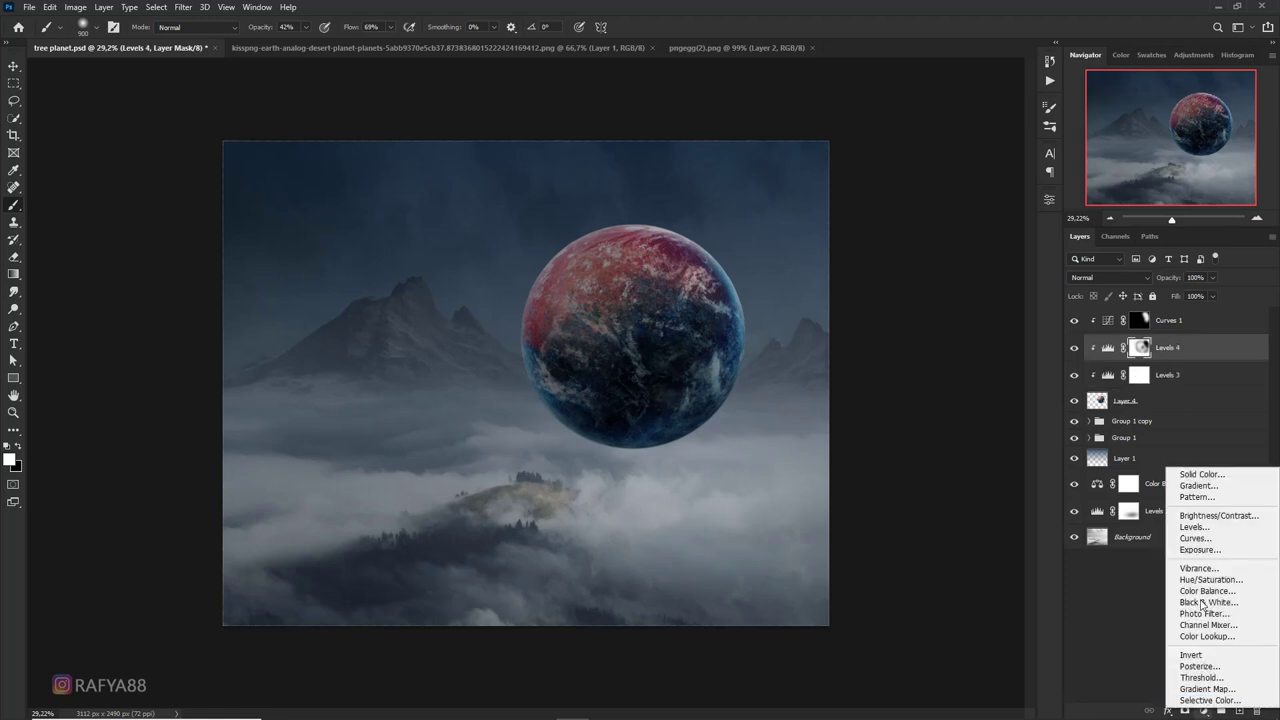
left_click(1185, 530)
left_click_drag(1016, 377, 975, 374)
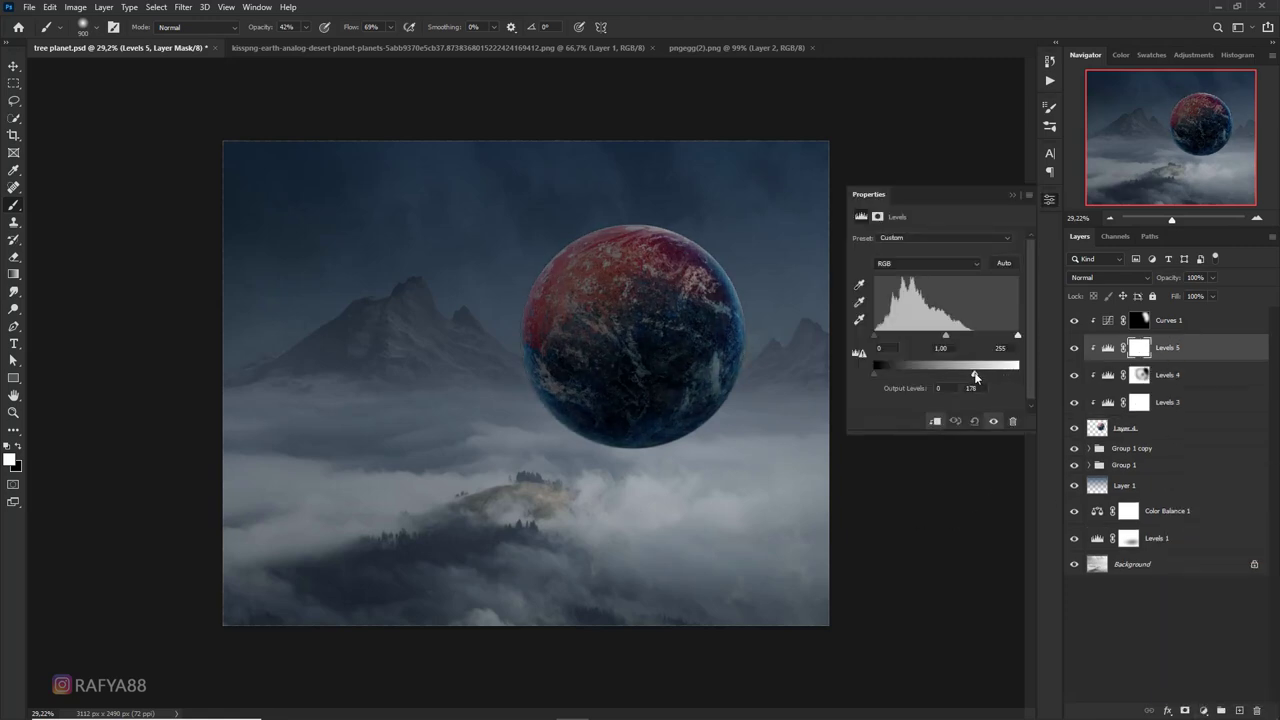
left_click(1012, 195)
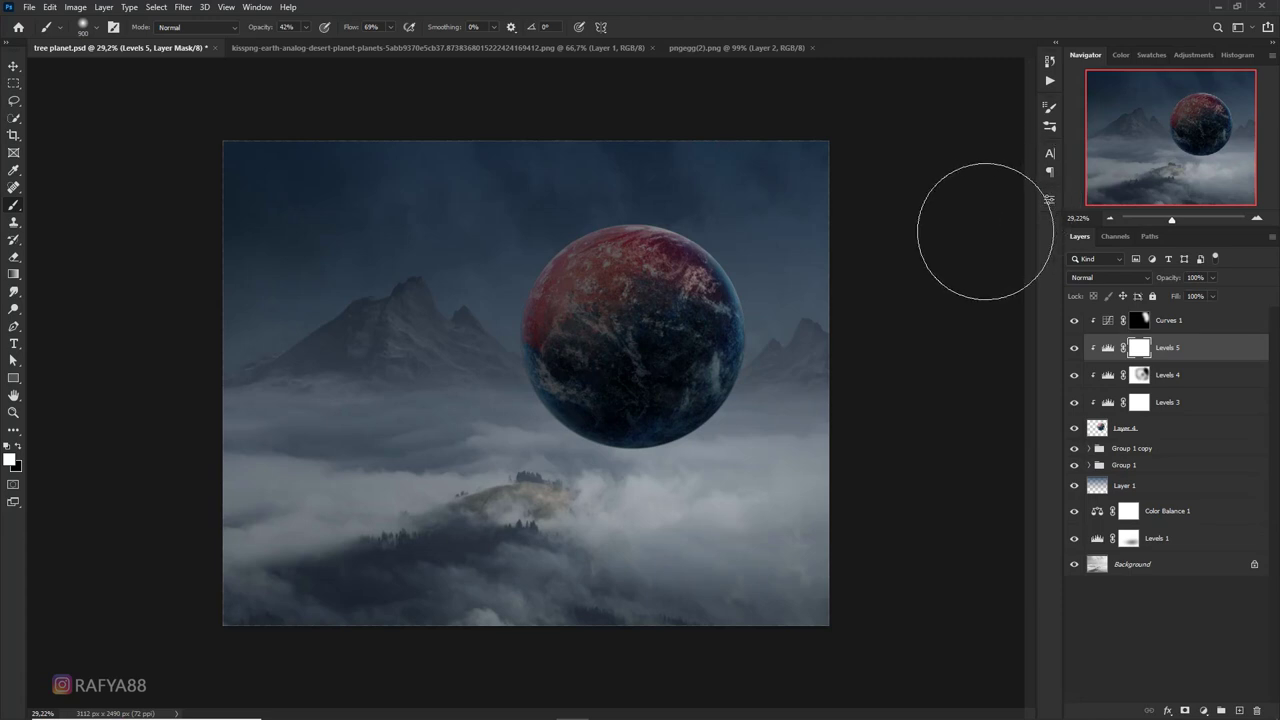
key("ctrl+i")
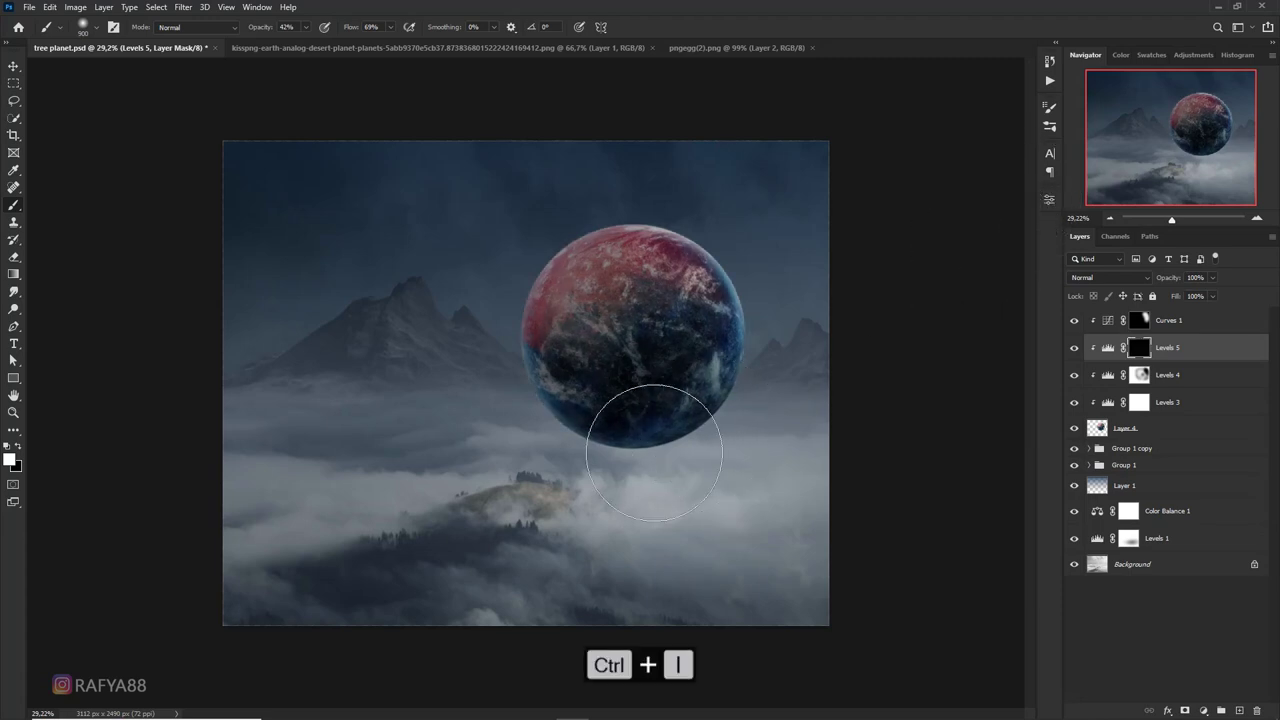
mouse_move(614, 471)
left_mouse_down()
mouse_move(725, 383)
mouse_move(600, 400)
mouse_move(586, 423)
left_mouse_up()
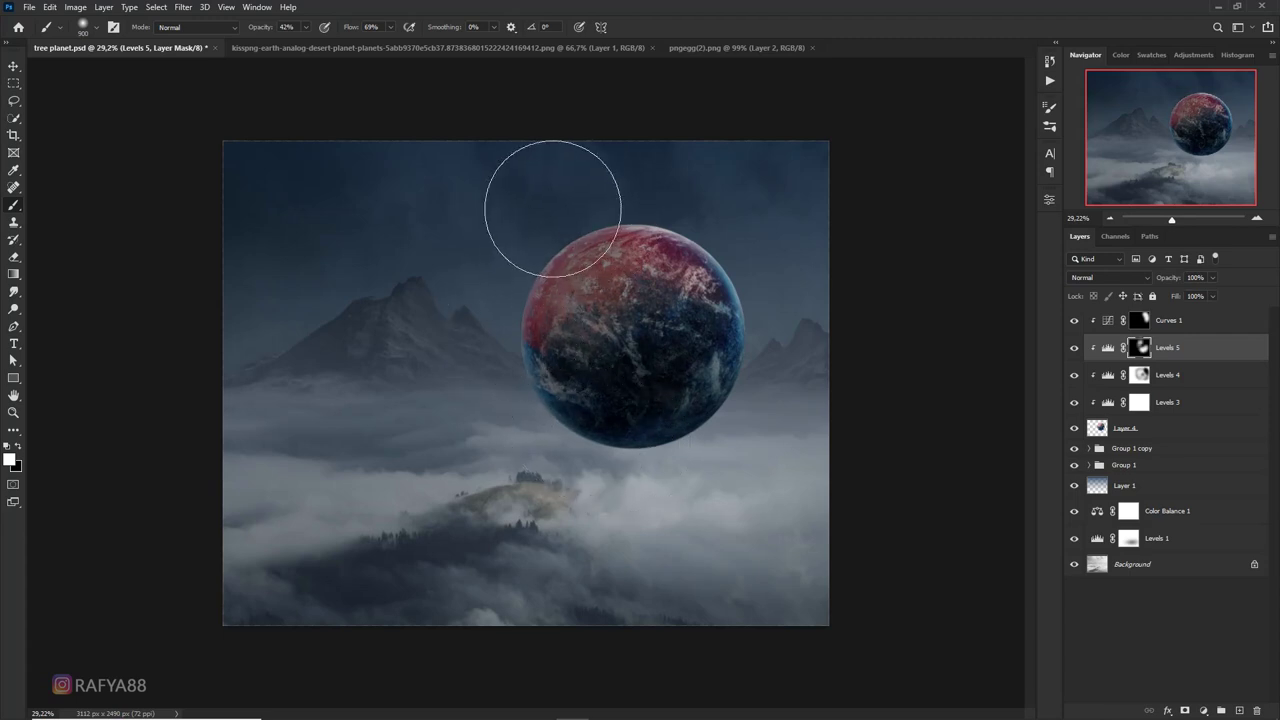
left_click_drag(551, 191, 497, 334)
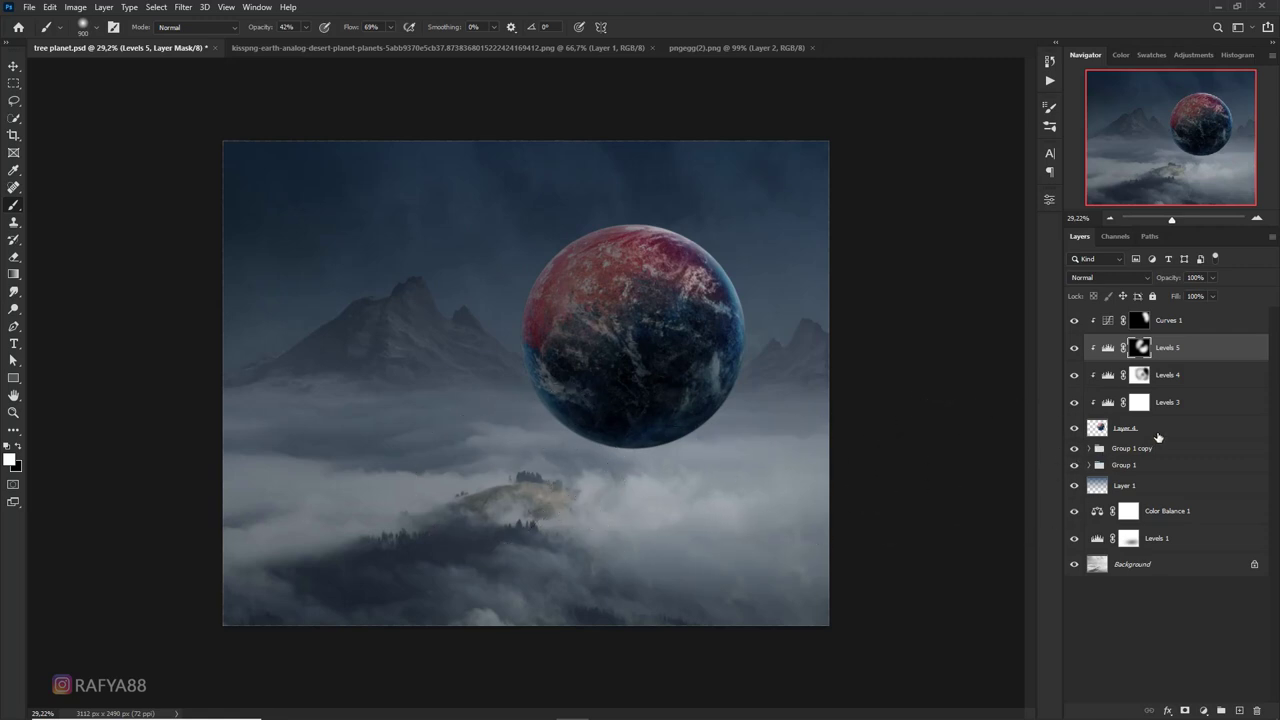
Make the planet image, Layer 4, the active layer
left_click(1125, 428)
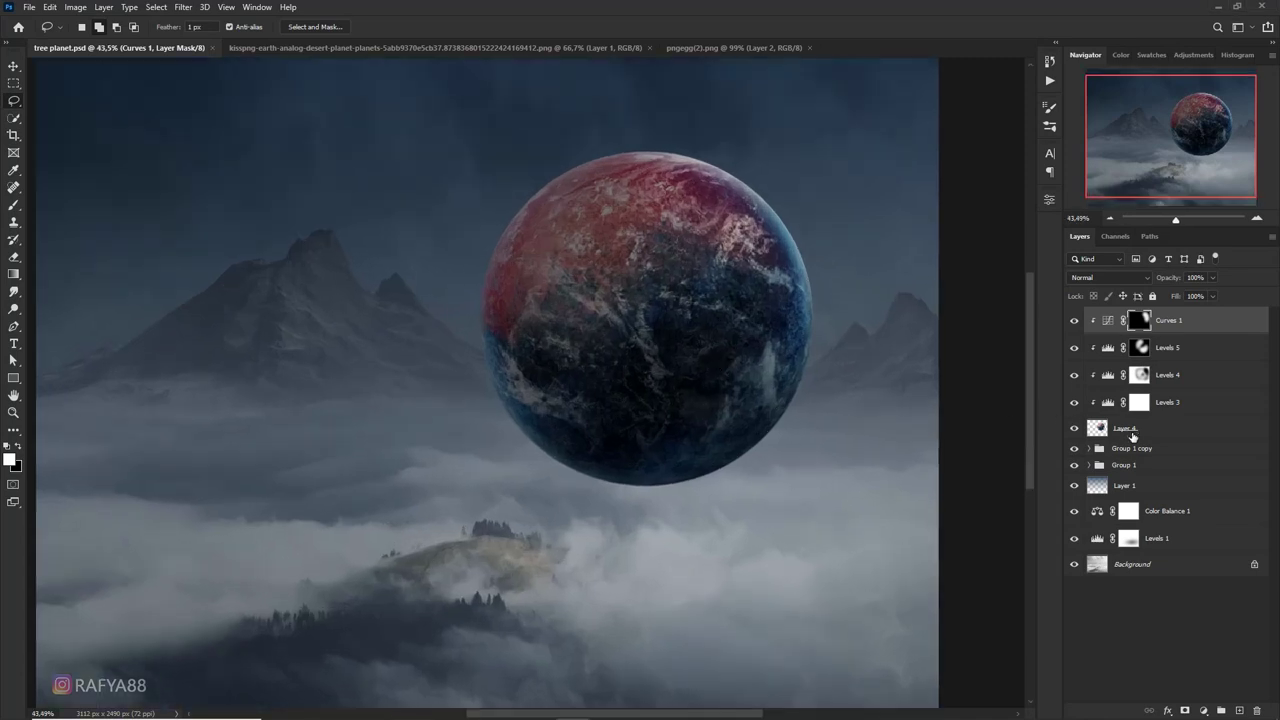
left_click(1127, 430)
scroll(640, 300, "up", 1)
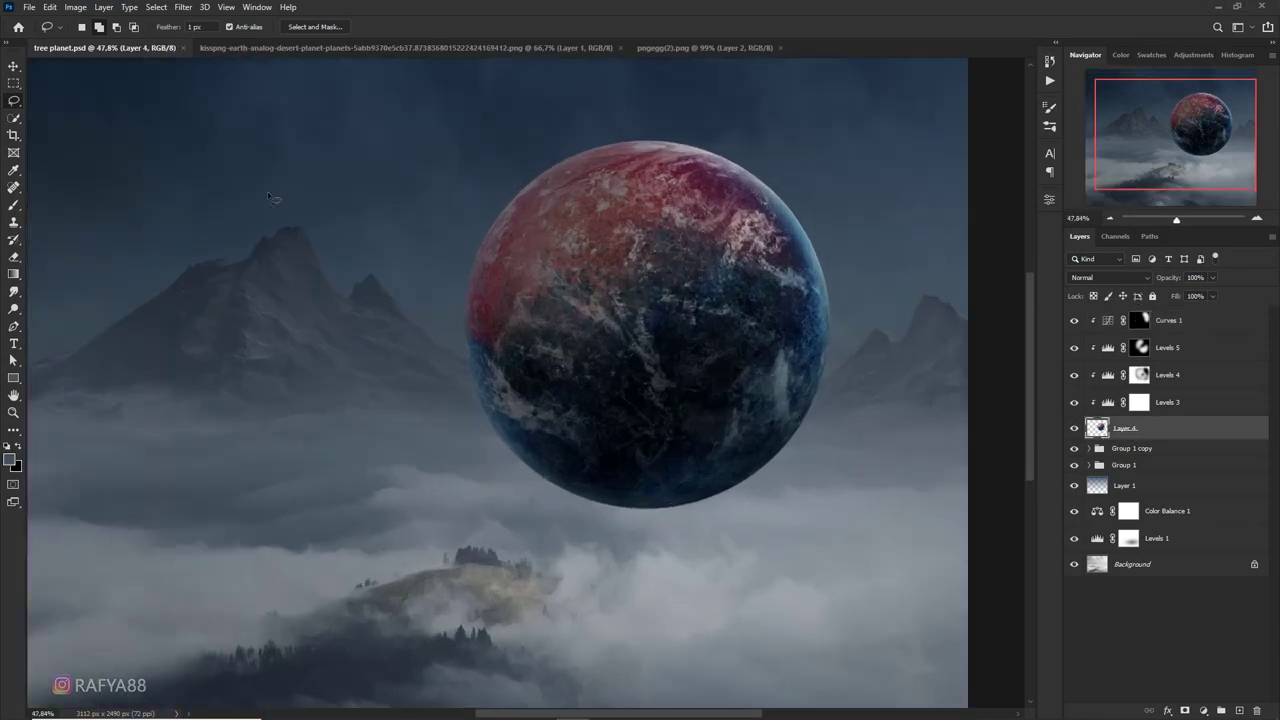
scroll(624, 355, "up", 1)
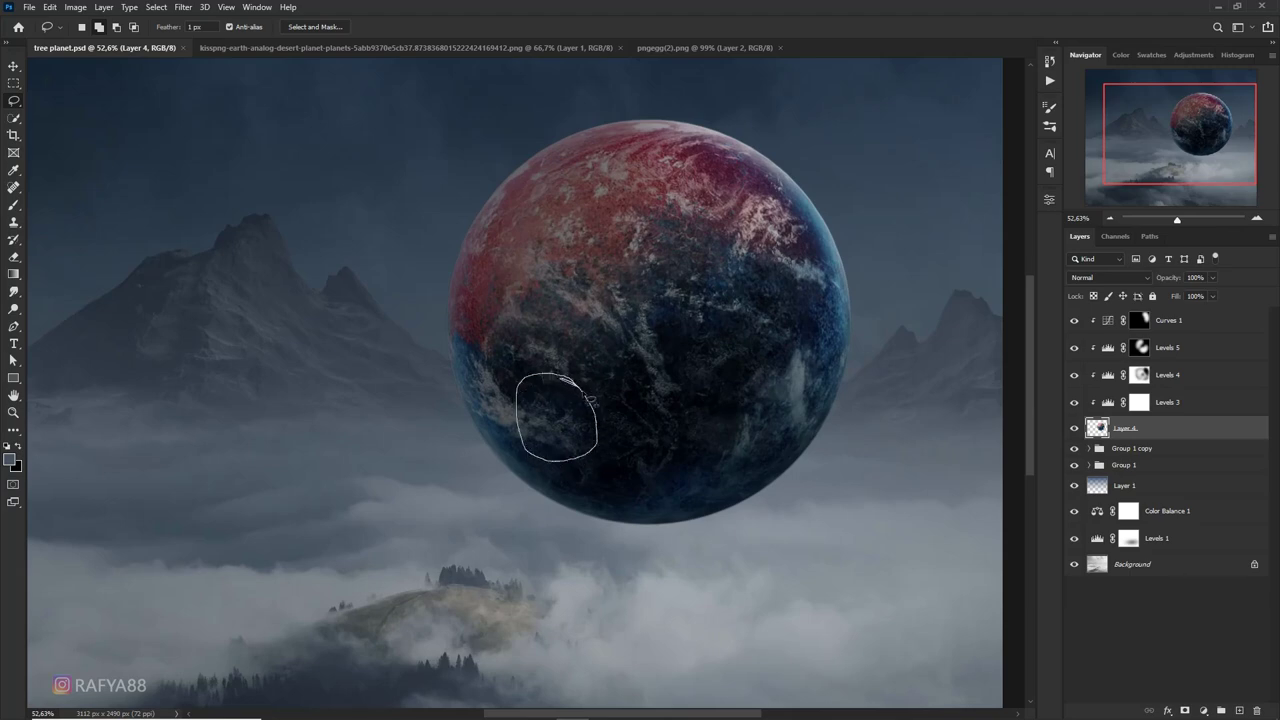
Lasso a rounded area on the planet's lower left, extending its lower edge
left_click_drag(590, 399, 560, 376)
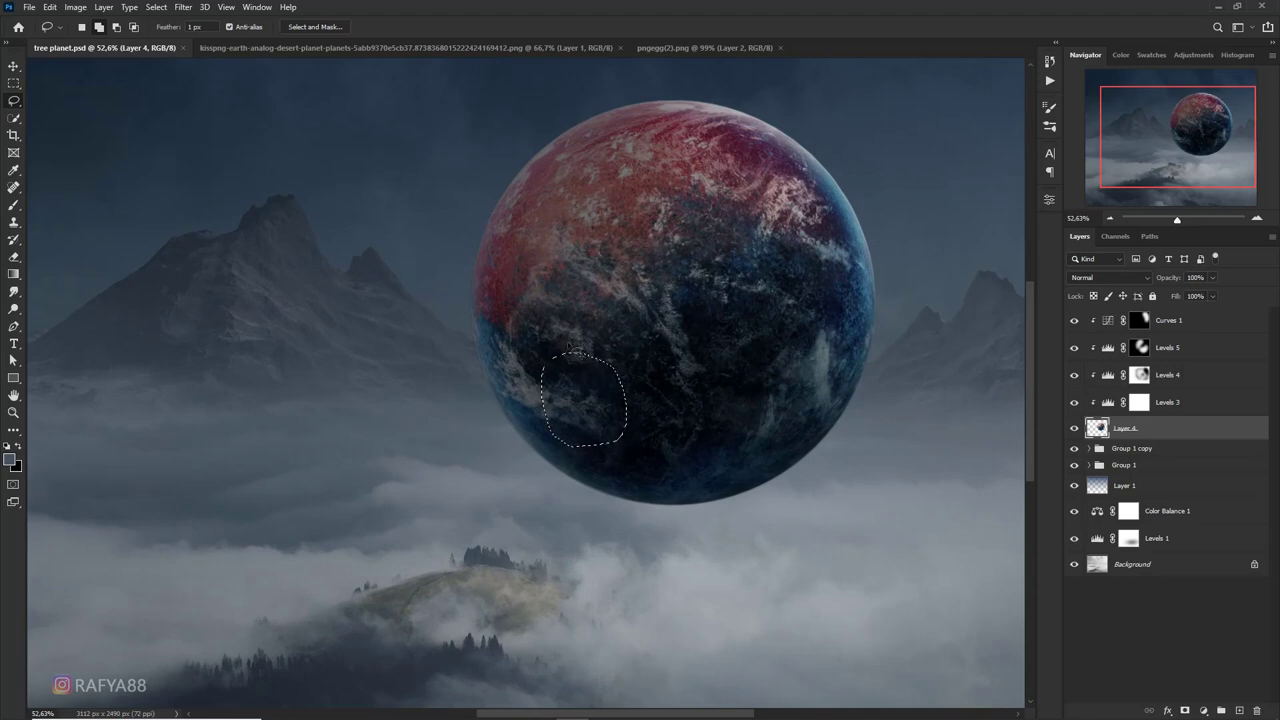
scroll(568, 345, "down", 3)
scroll(568, 345, "down", 2)
scroll(560, 390, "up", 6)
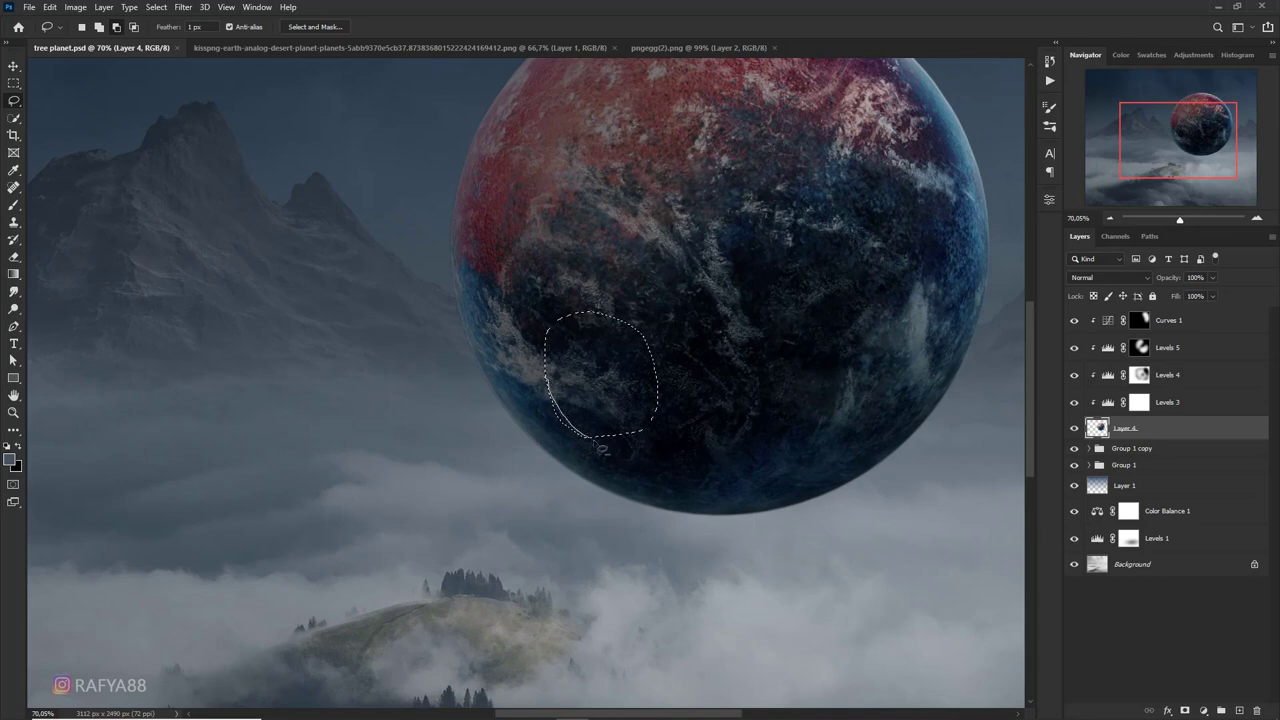
left_click_drag(540, 410, 516, 376)
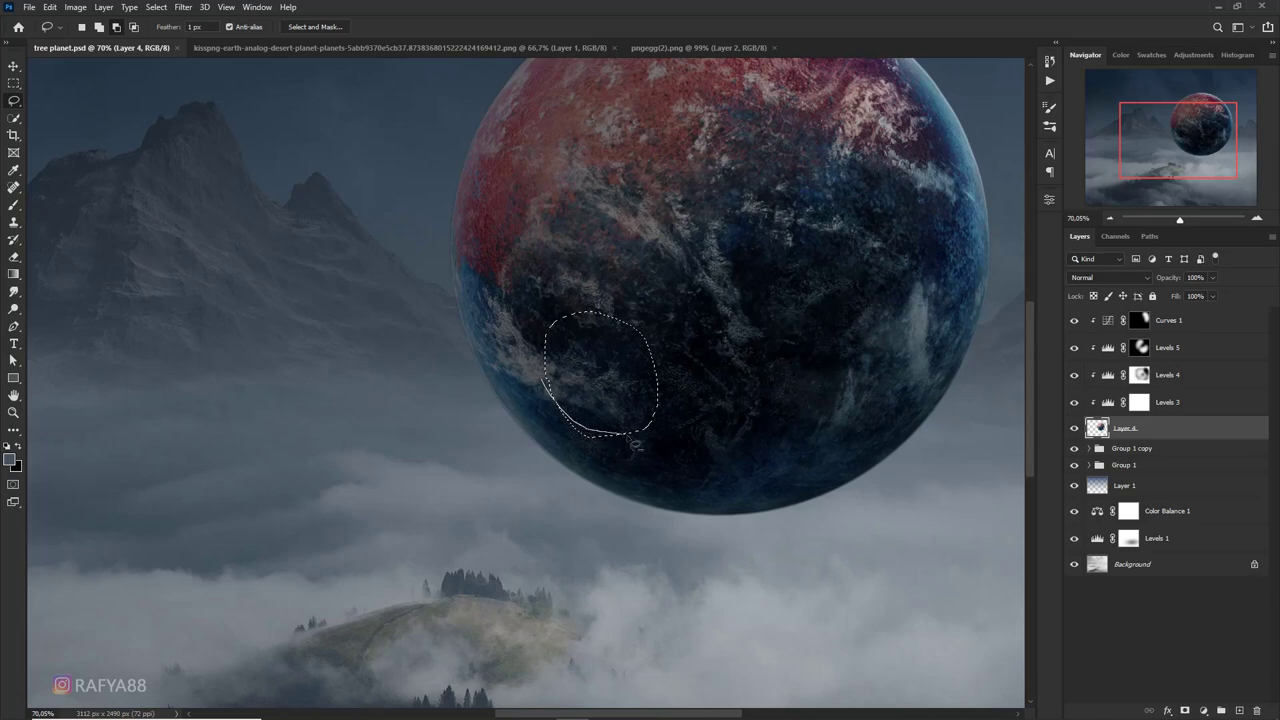
left_click_drag(551, 437, 525, 400)
scroll(560, 400, "down", 3)
scroll(560, 400, "down", 1)
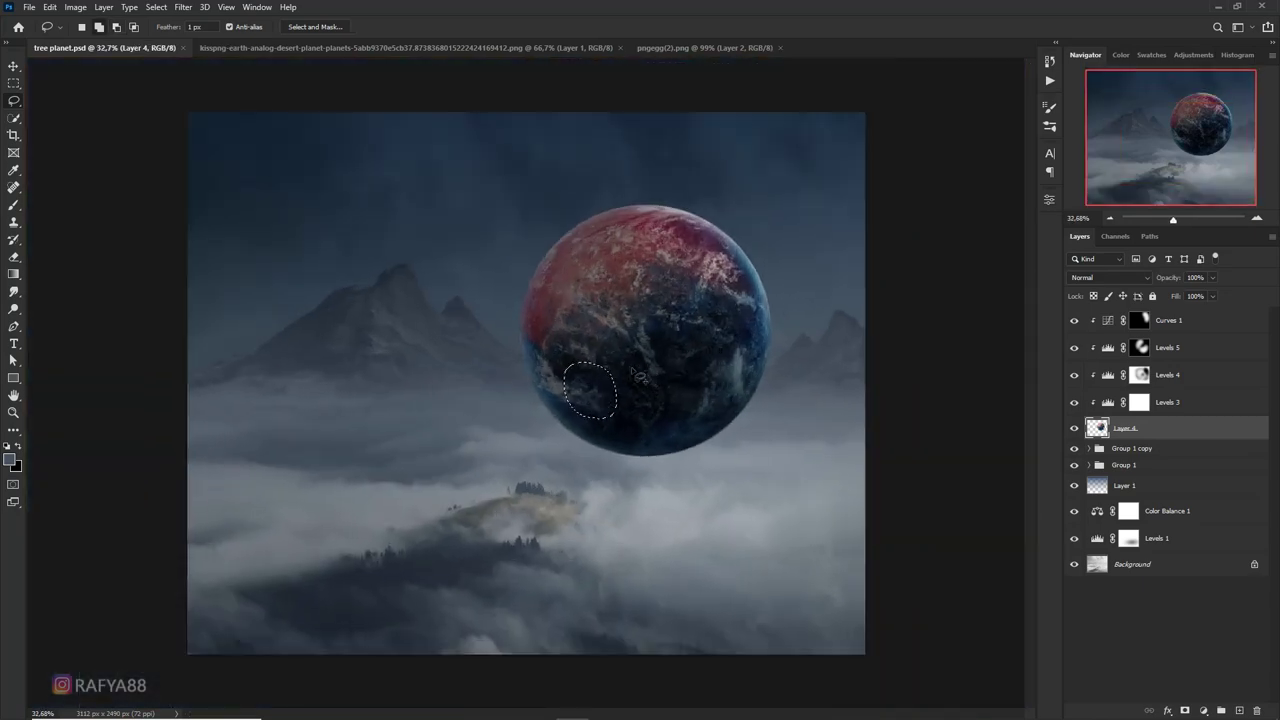
scroll(630, 407, "up", 5)
scroll(578, 392, "down", 1)
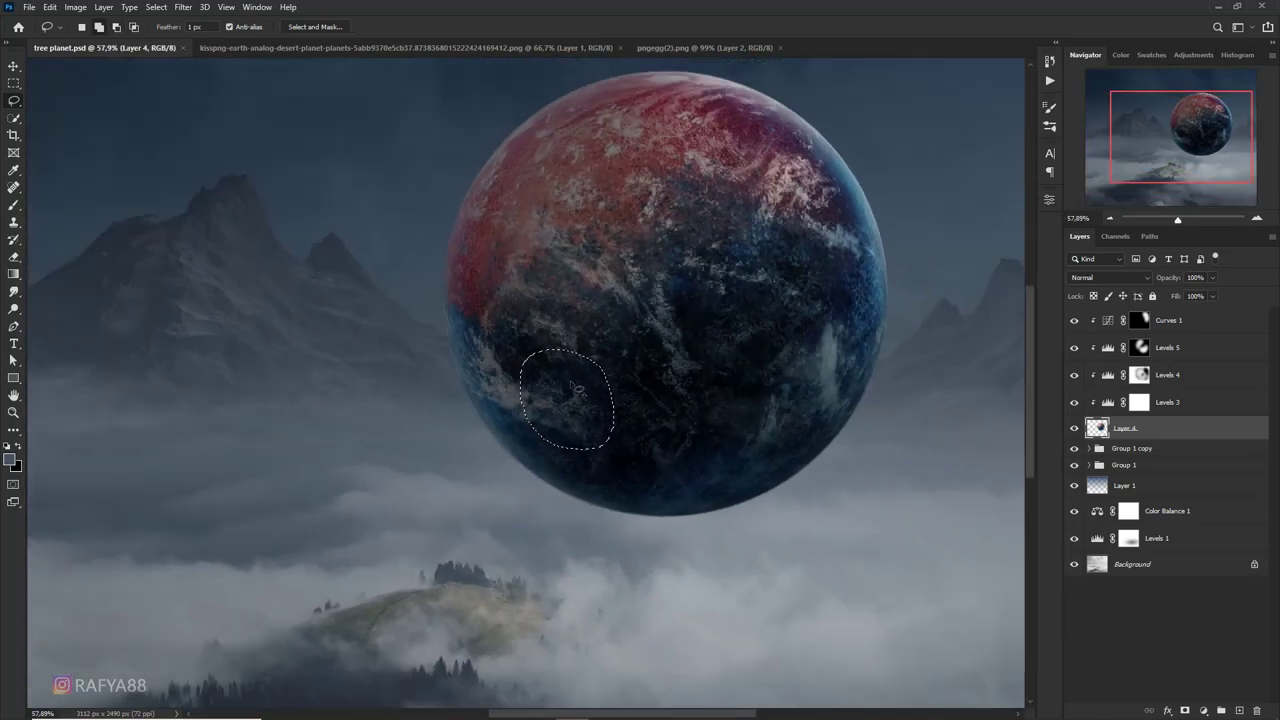
Invert the selection and mask it out to cut a round hole in the planet
key("ctrl+shift+i")
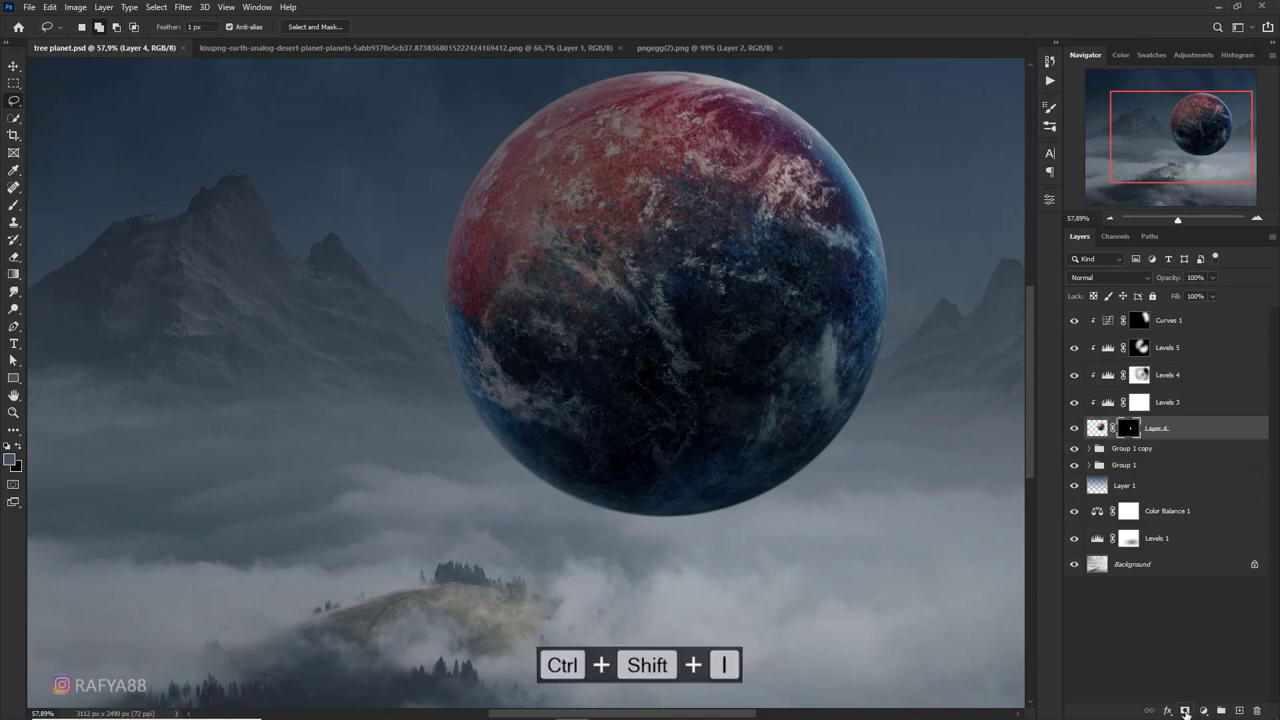
left_click(1185, 711)
scroll(749, 509, "down", 2)
scroll(618, 430, "down", 2)
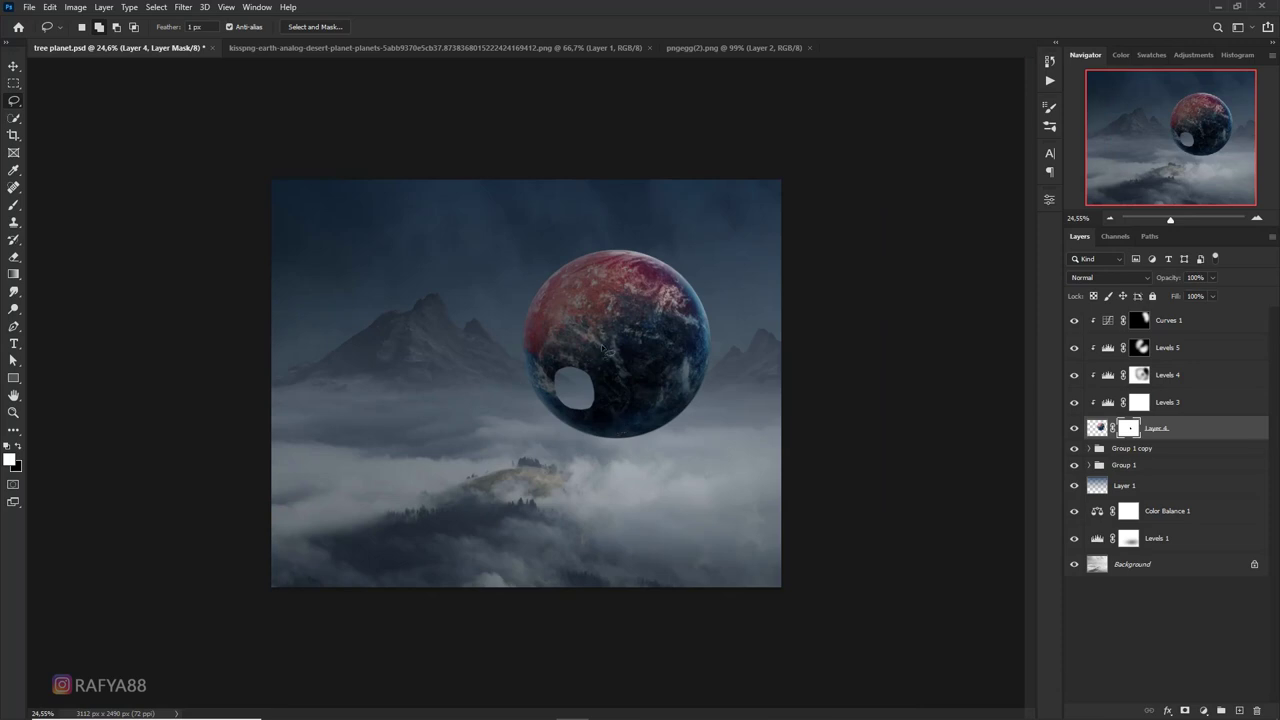
scroll(603, 347, "up", 3)
scroll(628, 375, "up", 1)
scroll(631, 376, "up", 1)
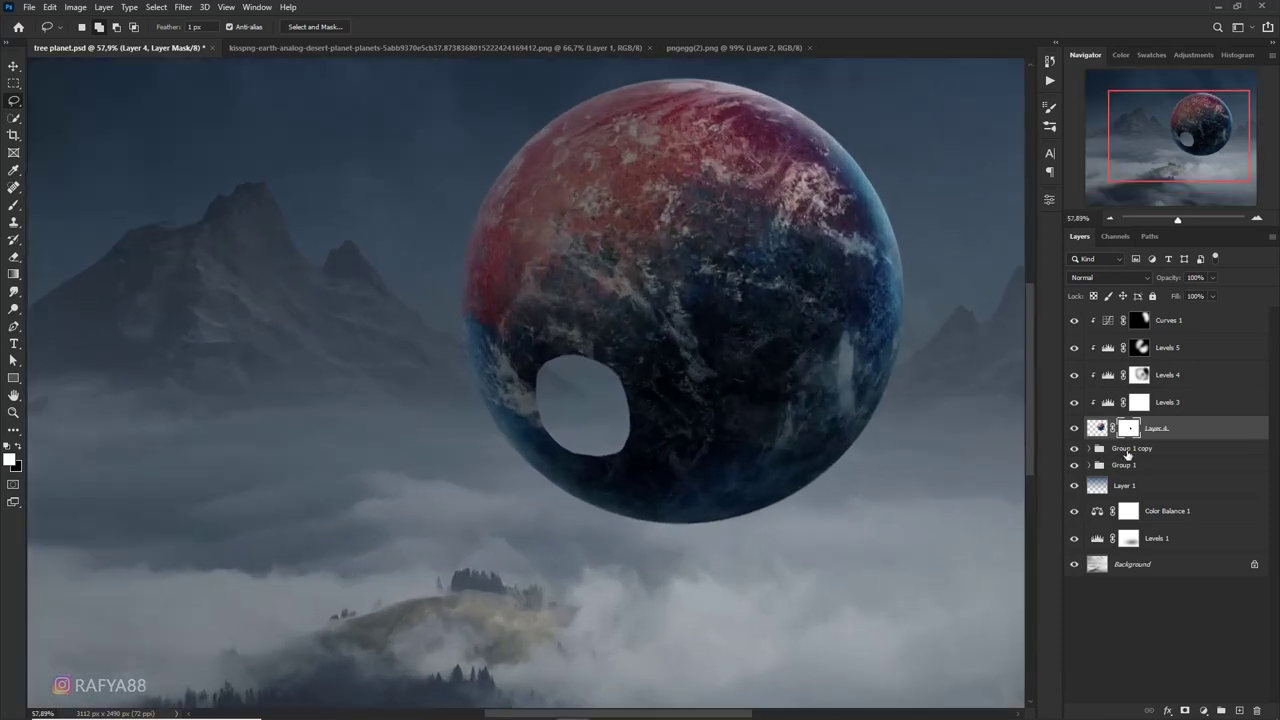
With Group 1 copy selected, lasso the crescent-shaped inner rim of the hole
left_click(1133, 450)
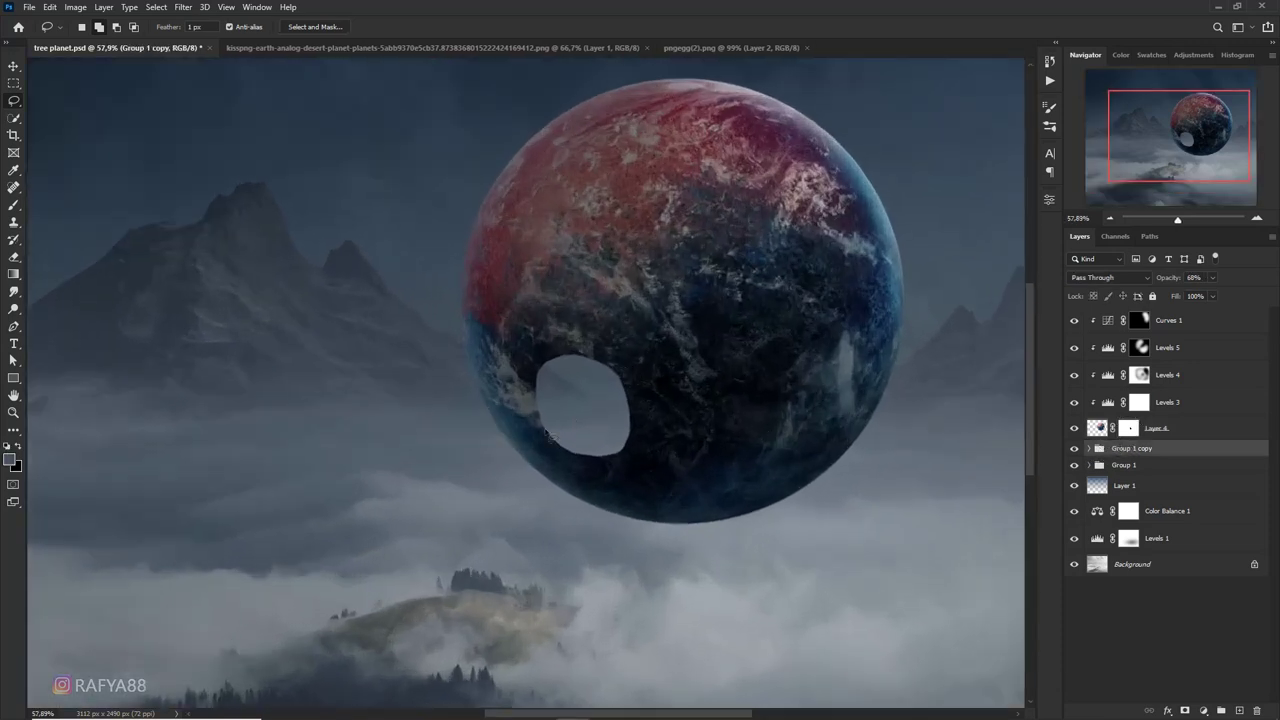
scroll(547, 434, "up", 2)
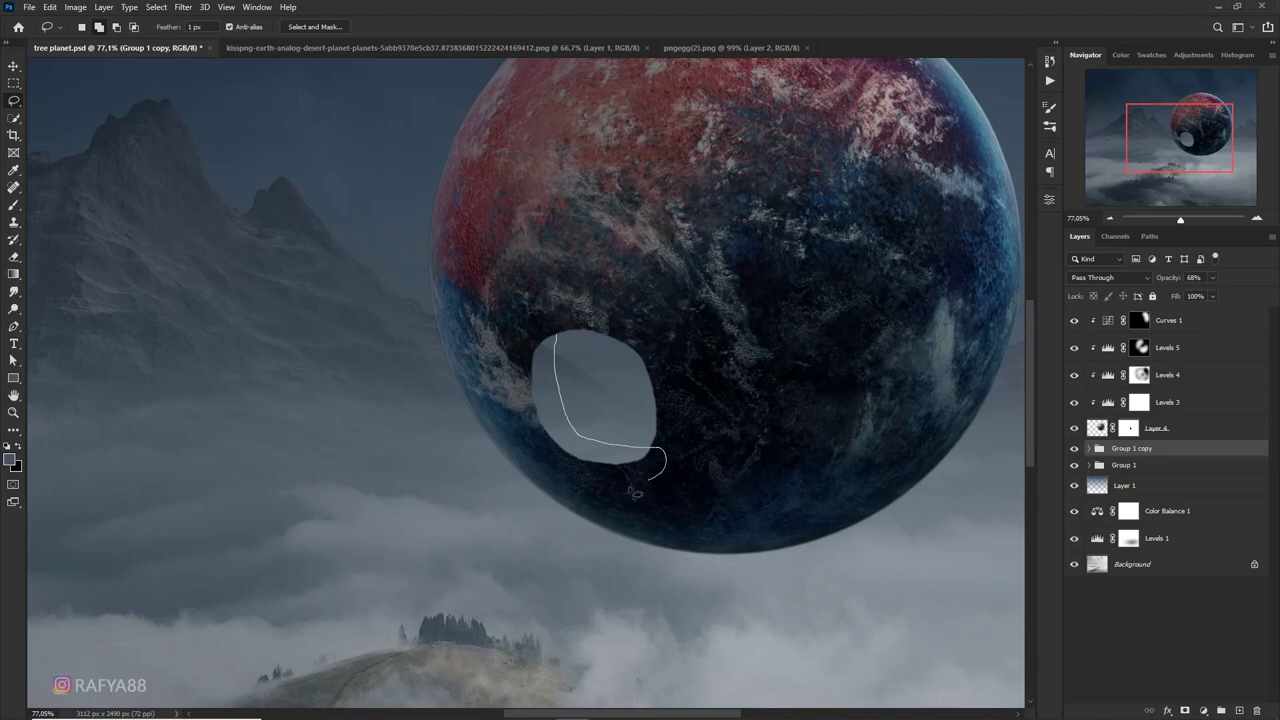
left_click_drag(537, 318, 530, 326)
scroll(506, 378, "down", 4)
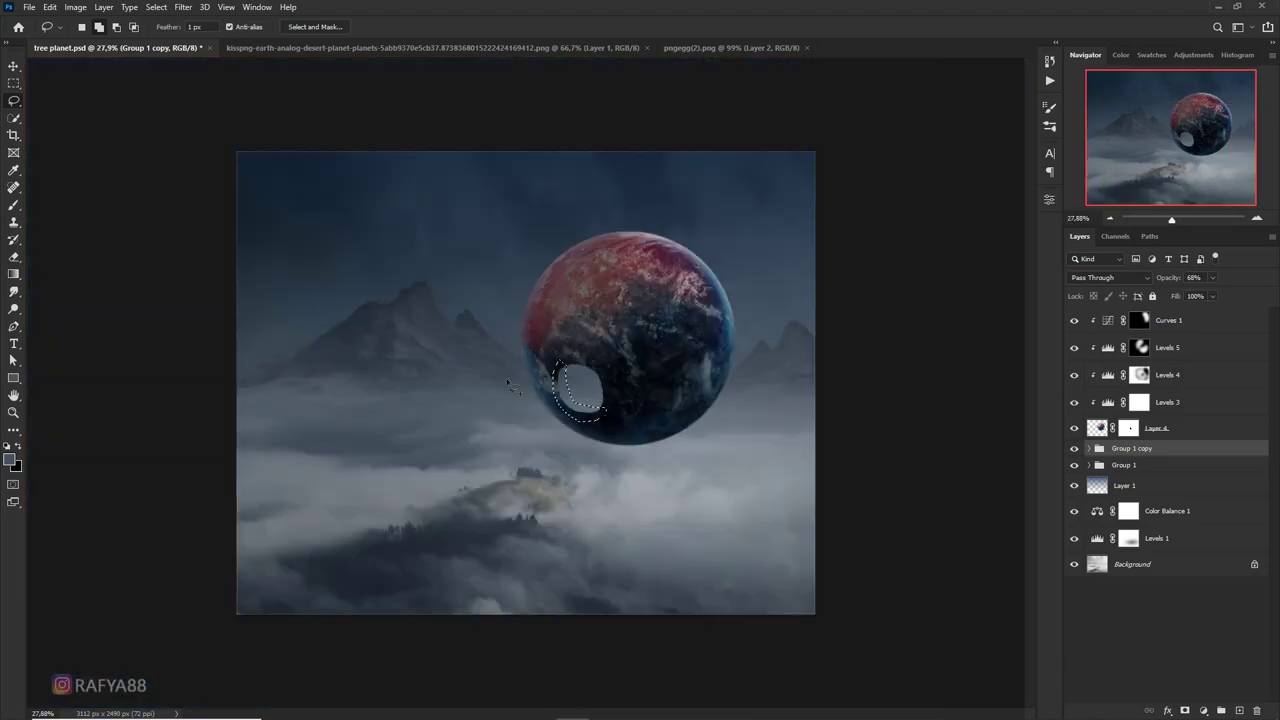
scroll(661, 333, "up", 2)
scroll(545, 400, "up", 1)
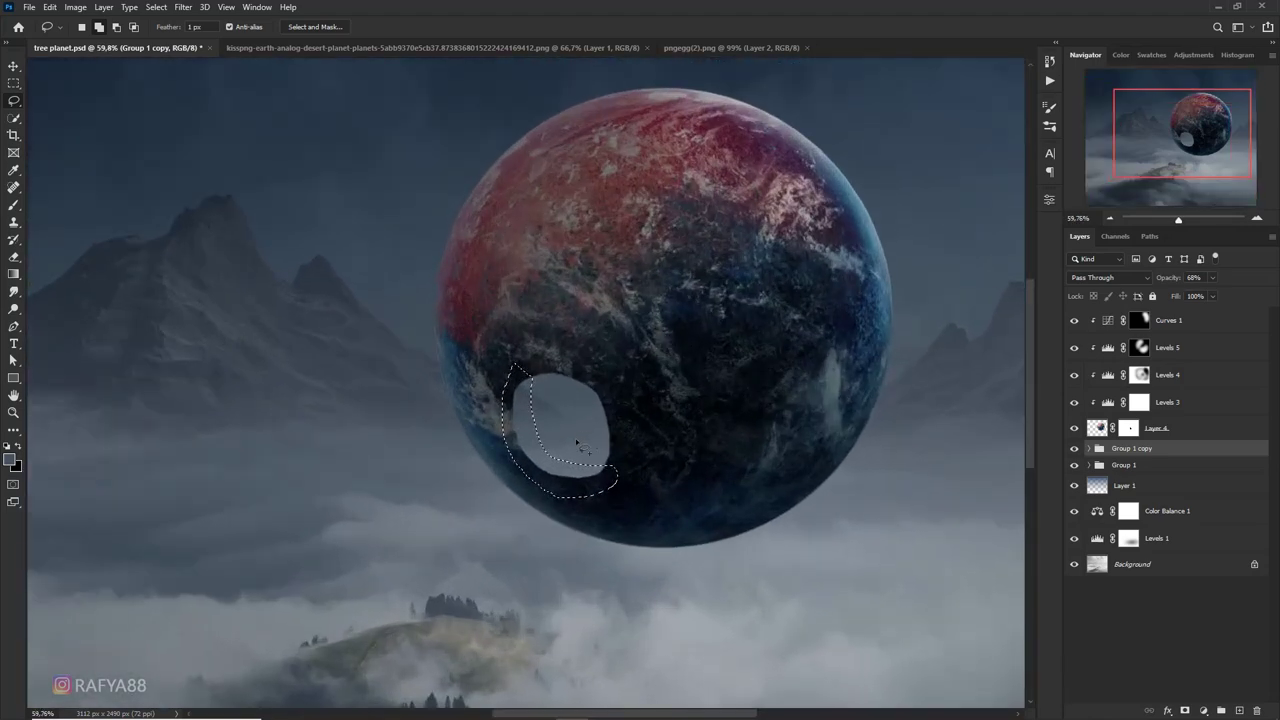
scroll(535, 465, "up", 1)
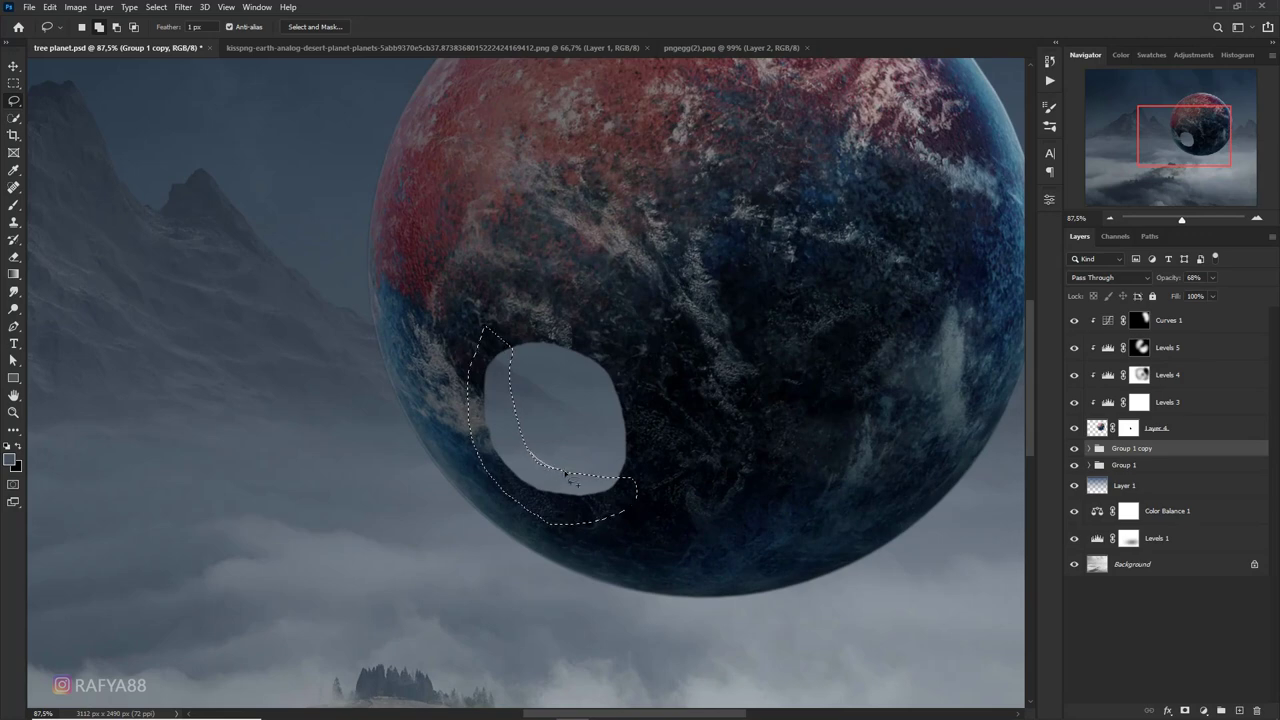
left_click_drag(632, 486, 520, 440)
left_click_drag(506, 454, 510, 456)
scroll(492, 426, "down", 1)
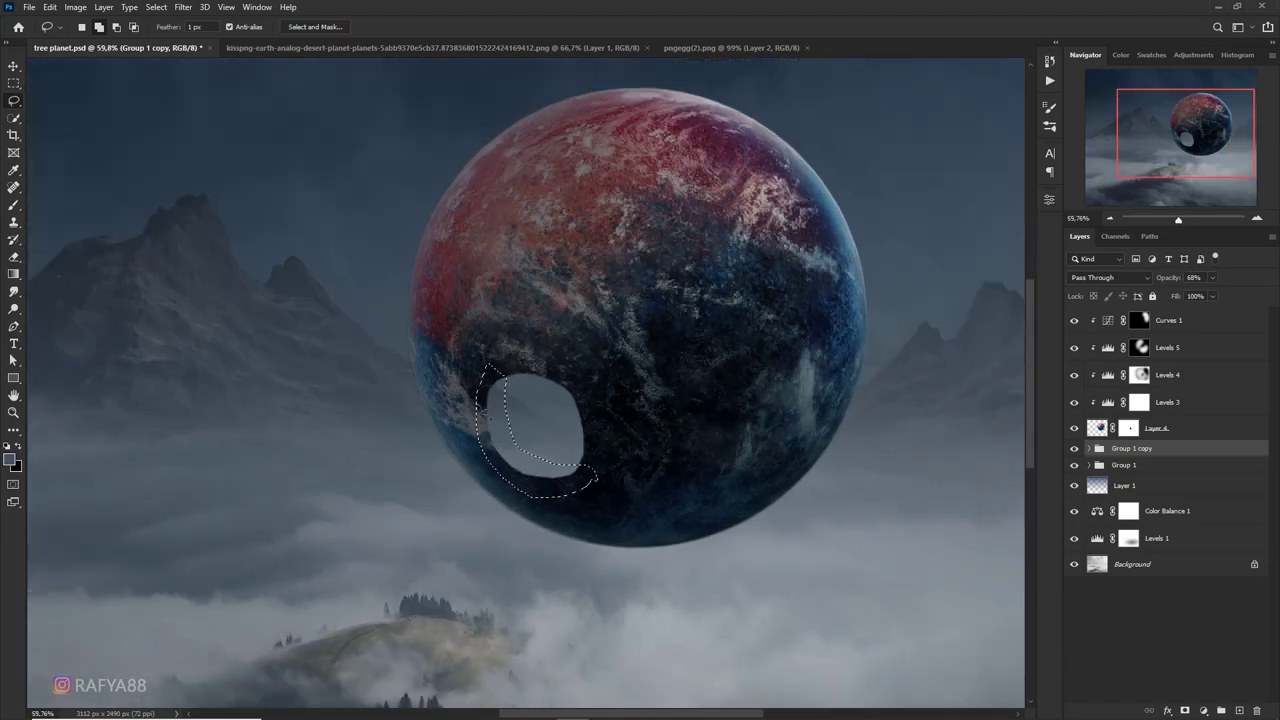
Attempt Clone Stamp on the group, dismiss the group warning, and add empty Layer 5
left_click(13, 221)
mouse_move(492, 400)
left_mouse_down()
mouse_move(557, 428)
mouse_move(540, 440)
mouse_move(600, 406)
mouse_move(528, 430)
left_mouse_up()
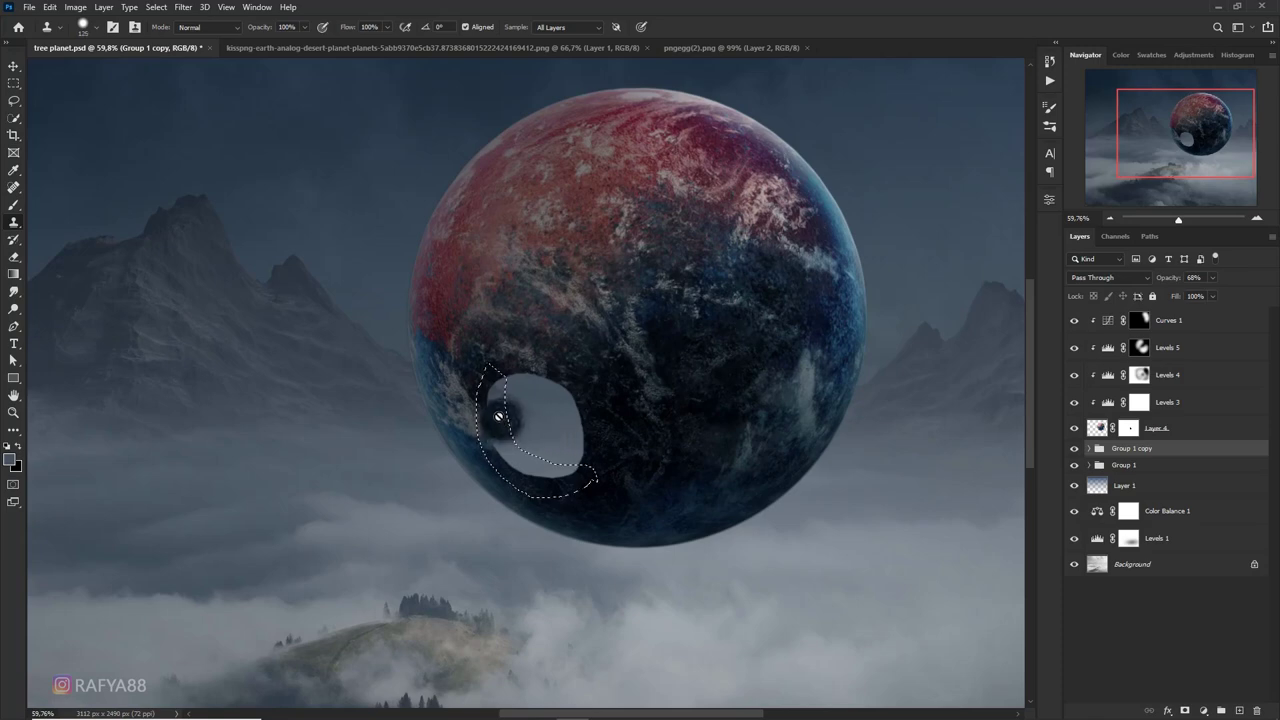
left_click(534, 402)
left_click(633, 281)
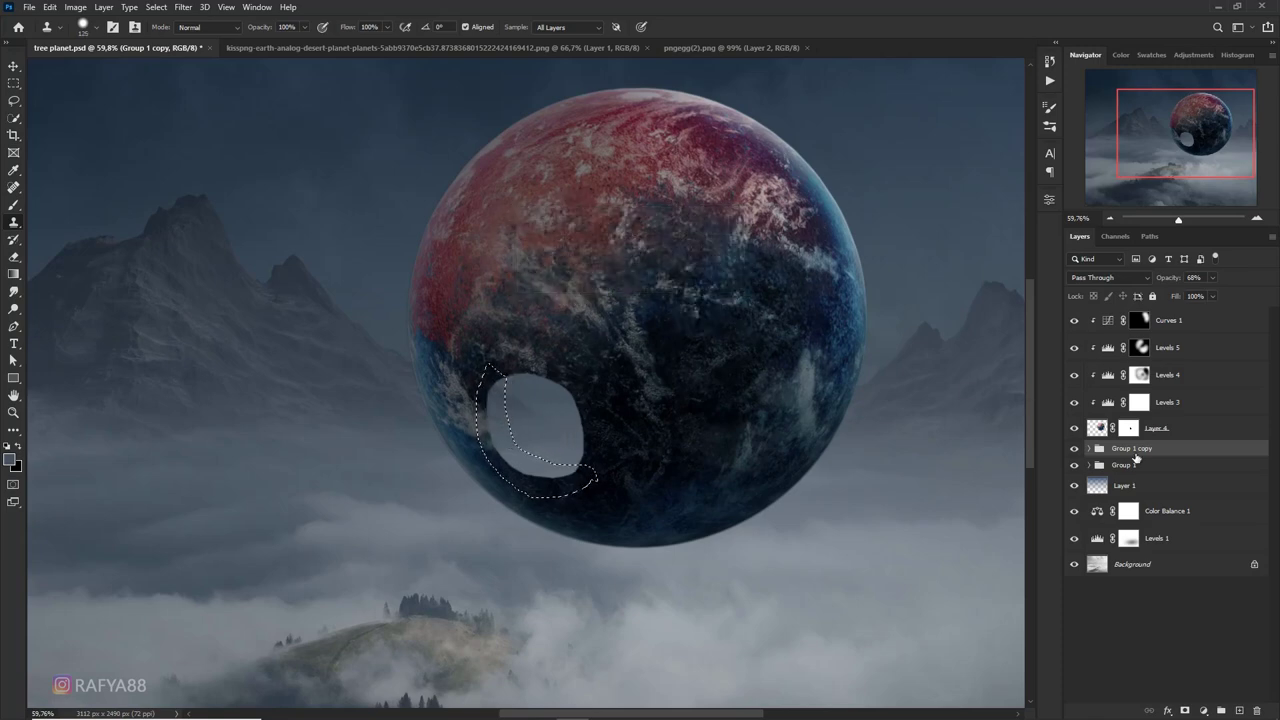
left_click(1239, 710)
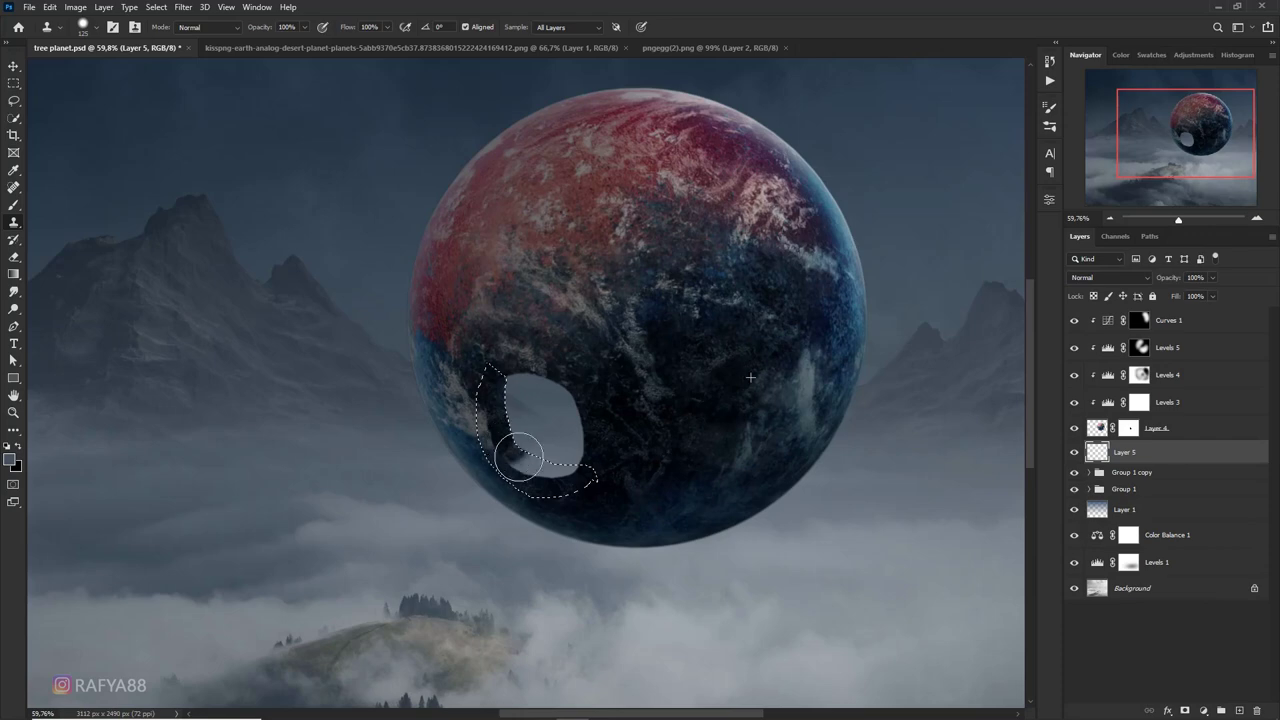
Clone planet texture across the selected rim on Layer 5, then deselect with Ctrl+D
mouse_move(523, 451)
left_mouse_down()
mouse_move(557, 469)
mouse_move(516, 463)
left_mouse_up()
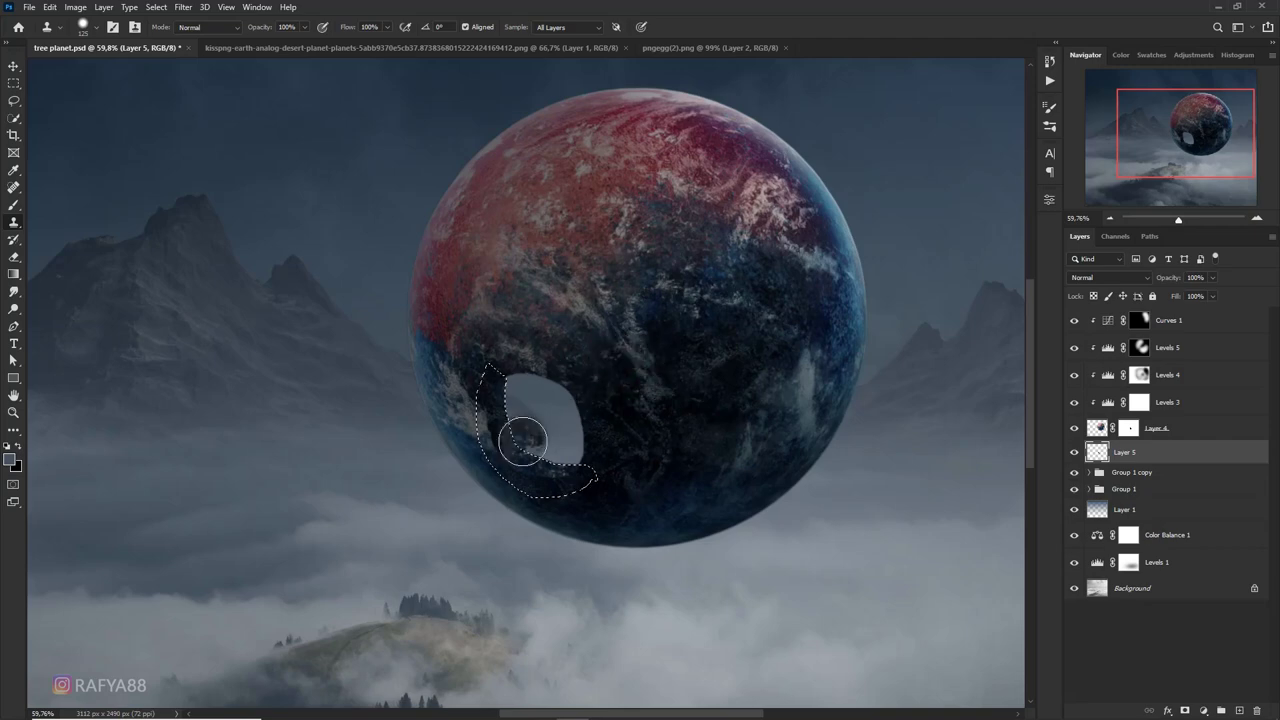
left_click_drag(516, 463, 537, 452)
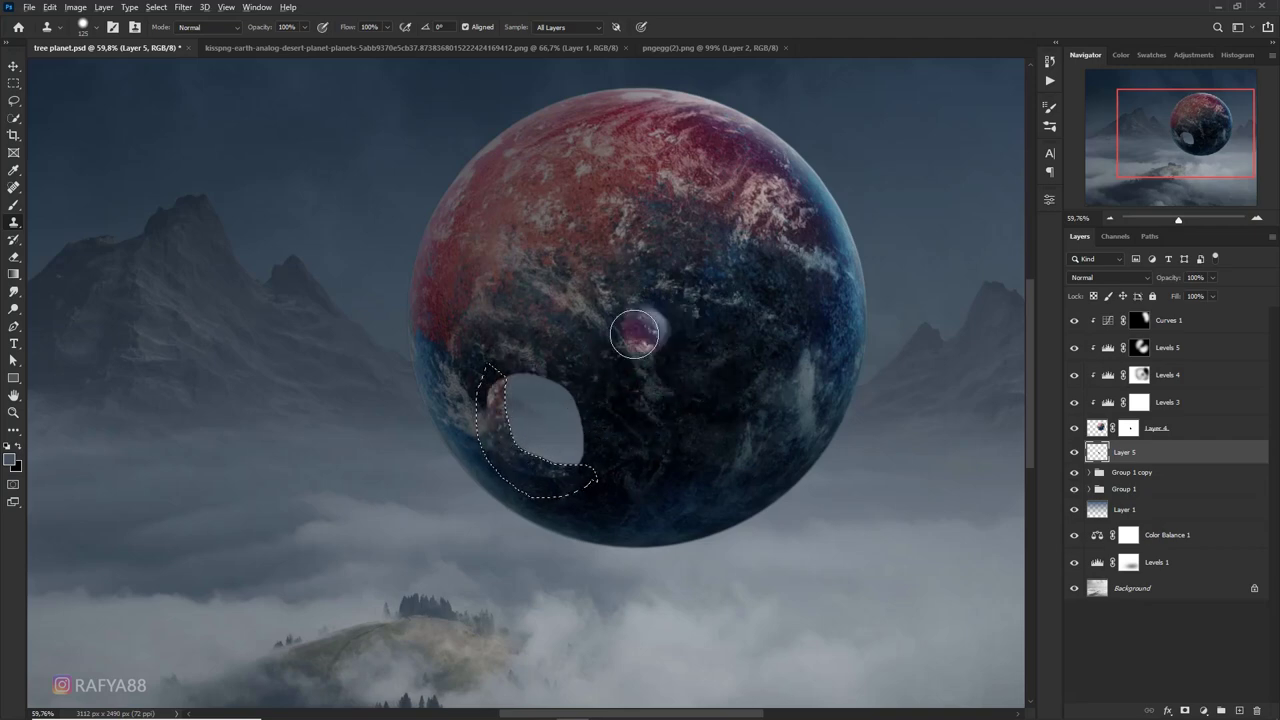
scroll(620, 335, "down", 2)
key("ctrl+d")
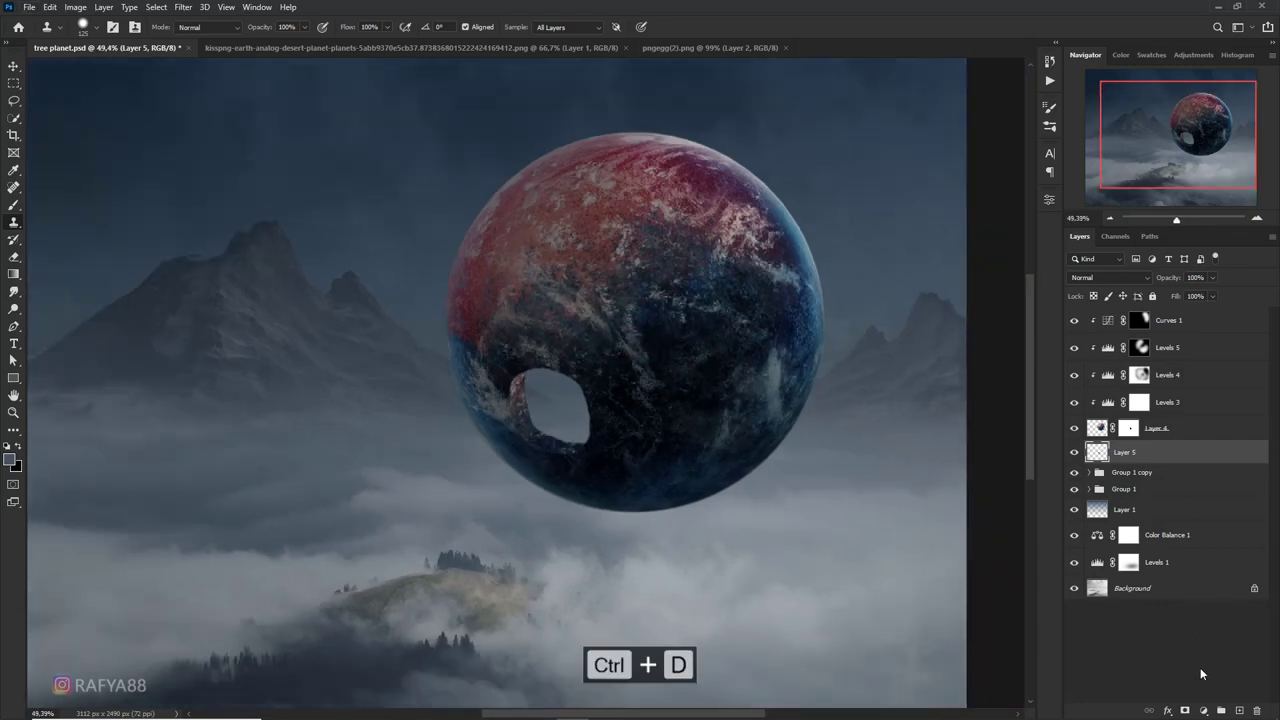
left_click(1205, 710)
Add Levels 6 above Layer 5: output white 204, output black raised, midtone 0.83
left_click(1202, 530)
left_click_drag(1016, 378, 983, 380)
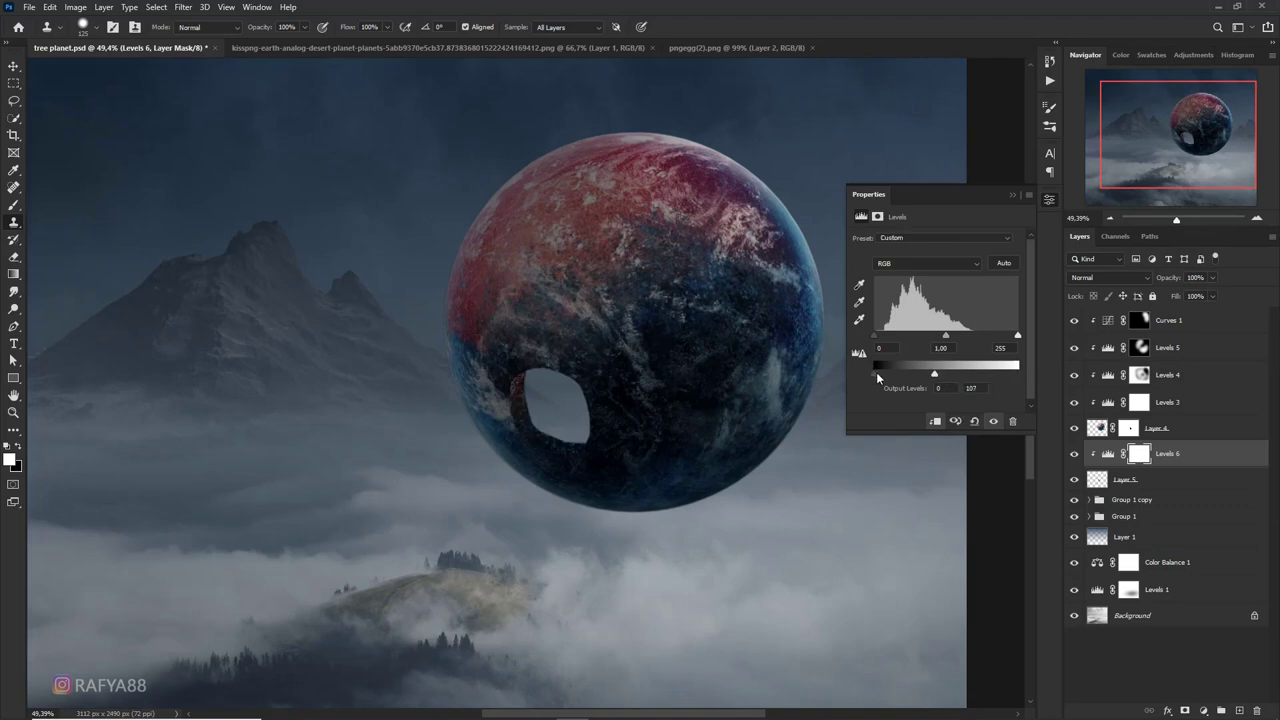
left_click_drag(876, 372, 895, 372)
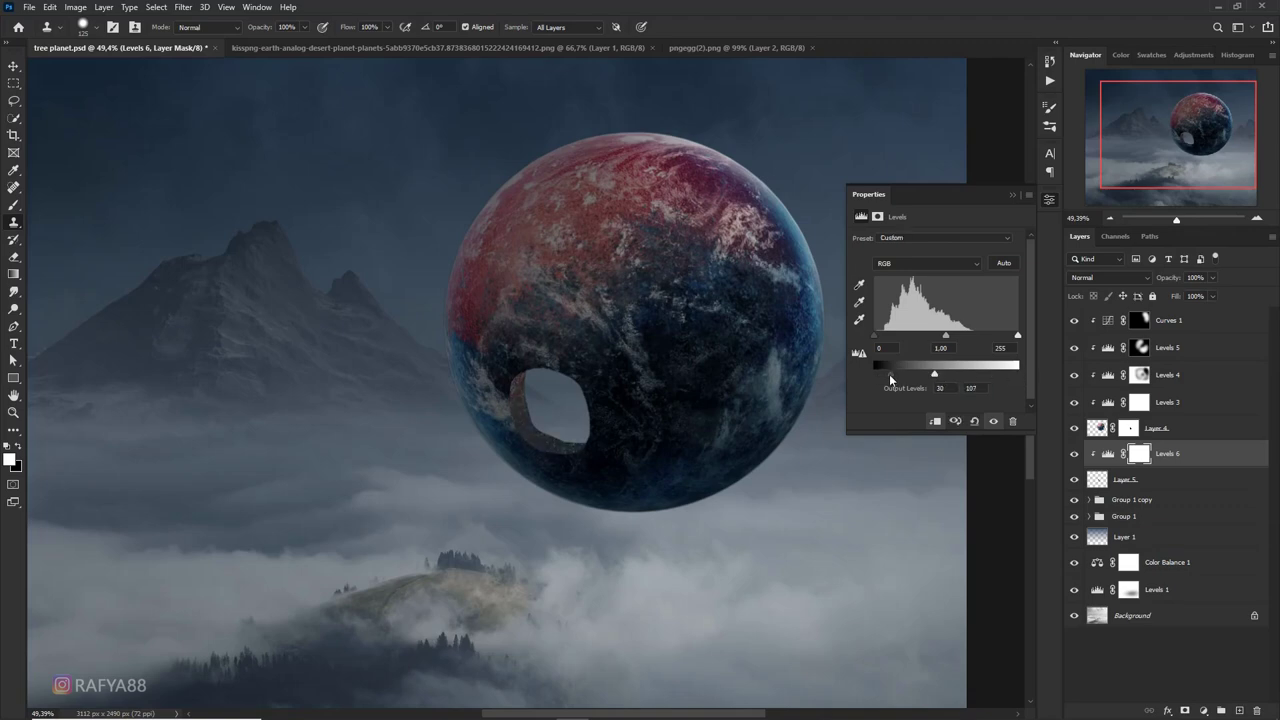
left_click_drag(945, 335, 955, 337)
left_click(1011, 196)
scroll(718, 371, "up", 2)
scroll(718, 371, "up", 3)
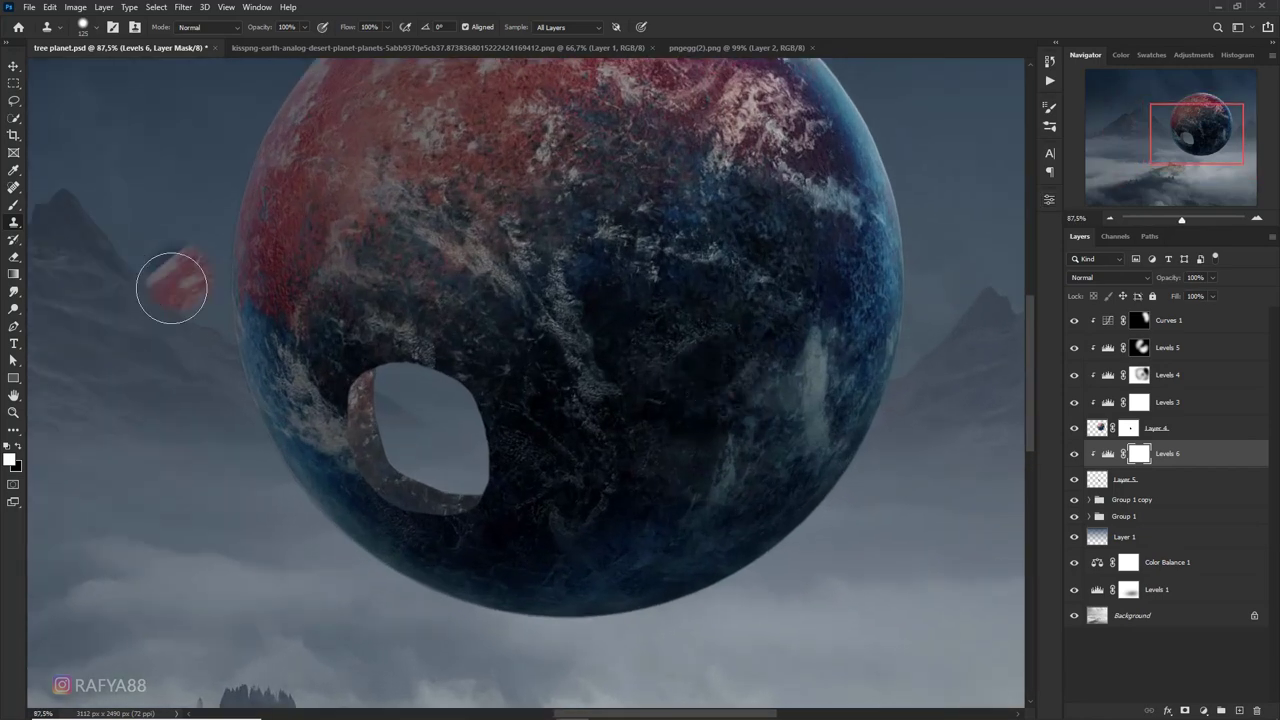
Brighten the hole's left rim on Layer 5 with the Dodge tool
left_click(14, 308)
right_click(14, 308)
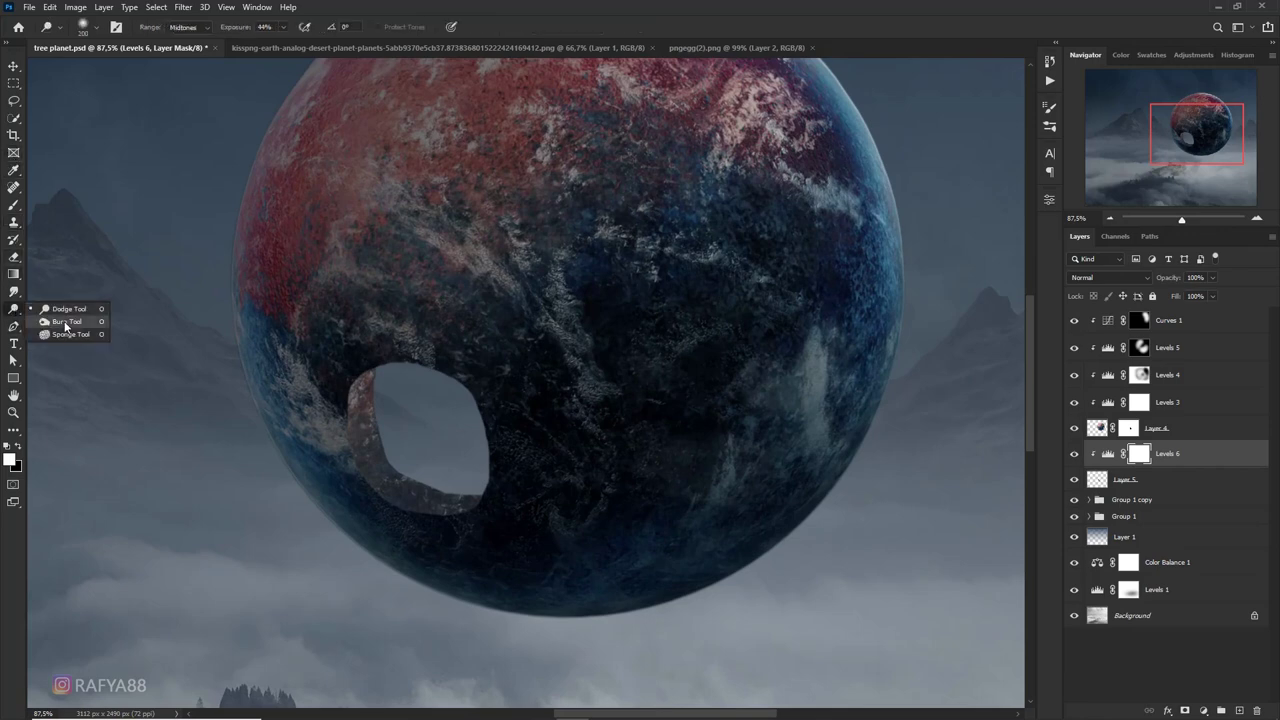
left_click(66, 322)
left_click(1148, 483)
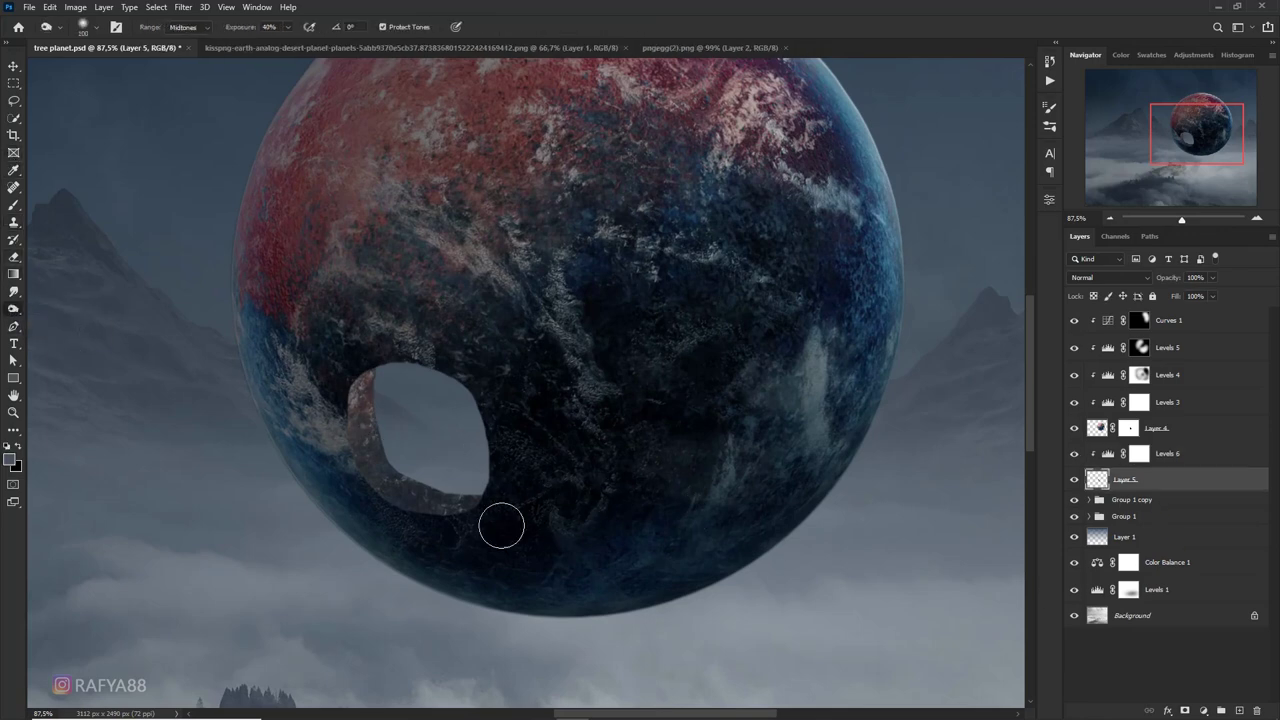
left_click_drag(383, 458, 350, 417)
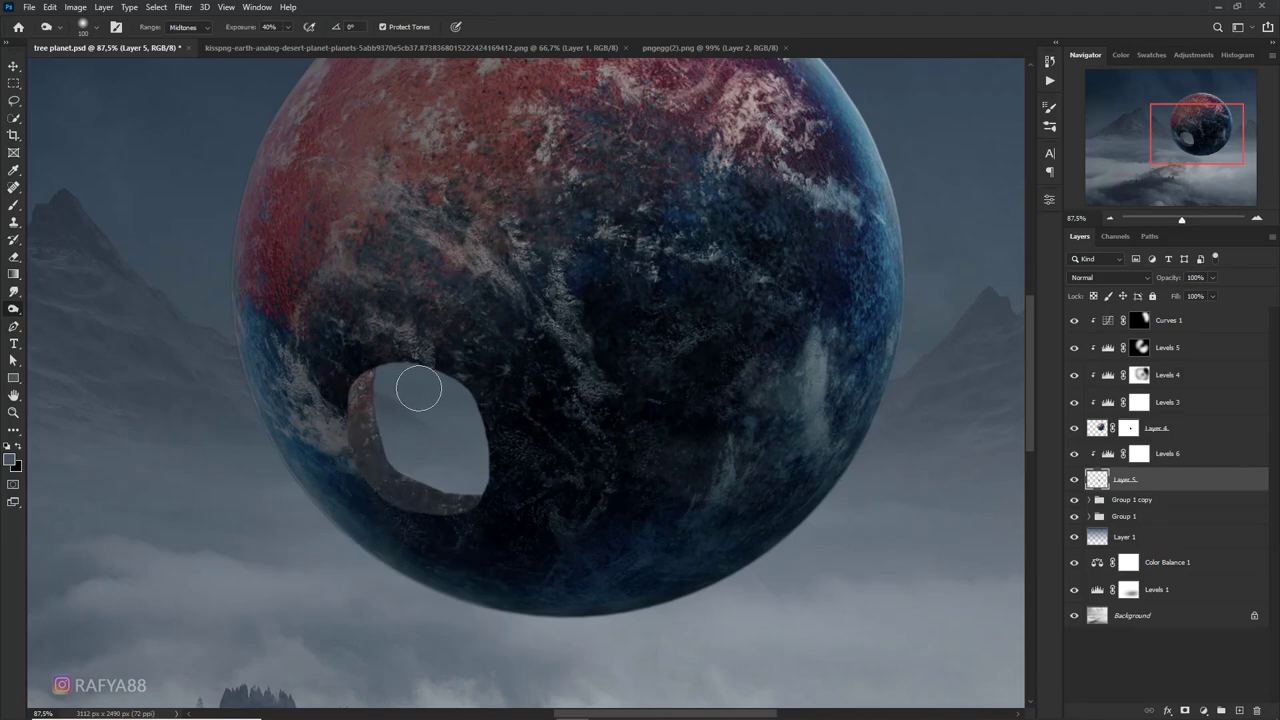
Lasso the hole's lower rim, clone planet texture over it, and deselect
left_click(14, 101)
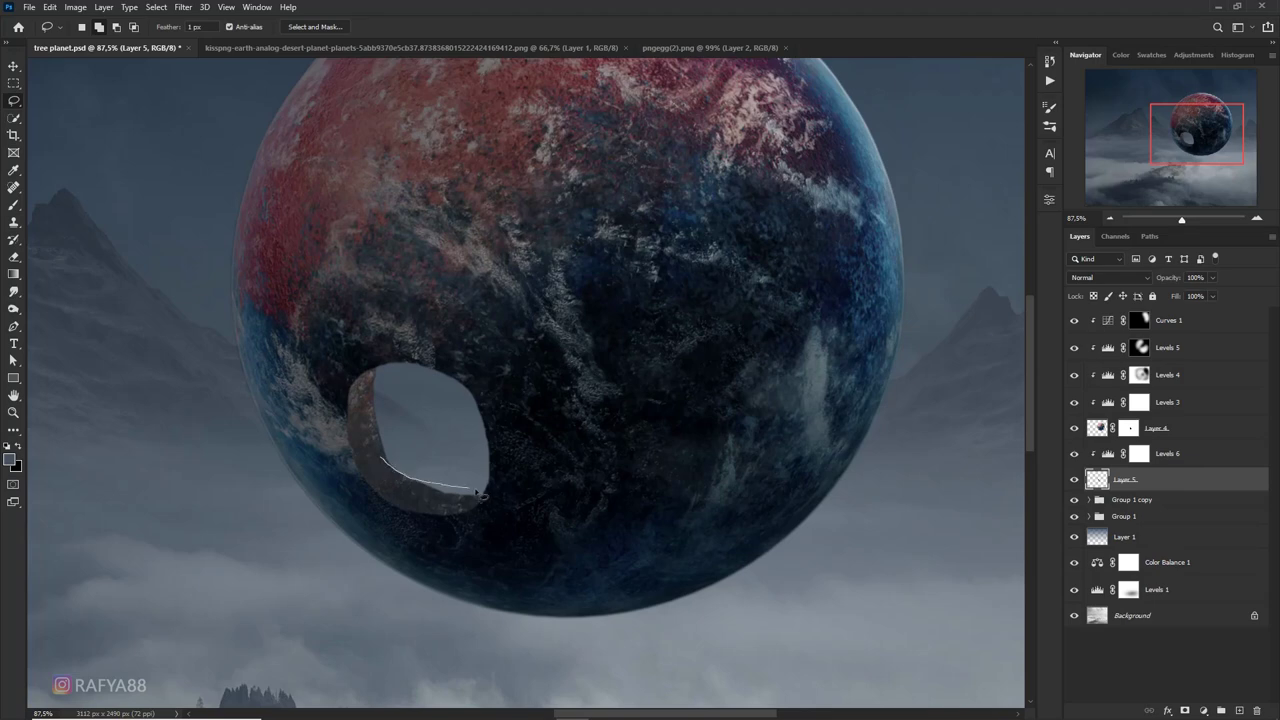
left_click_drag(494, 519, 428, 522)
left_click(17, 224)
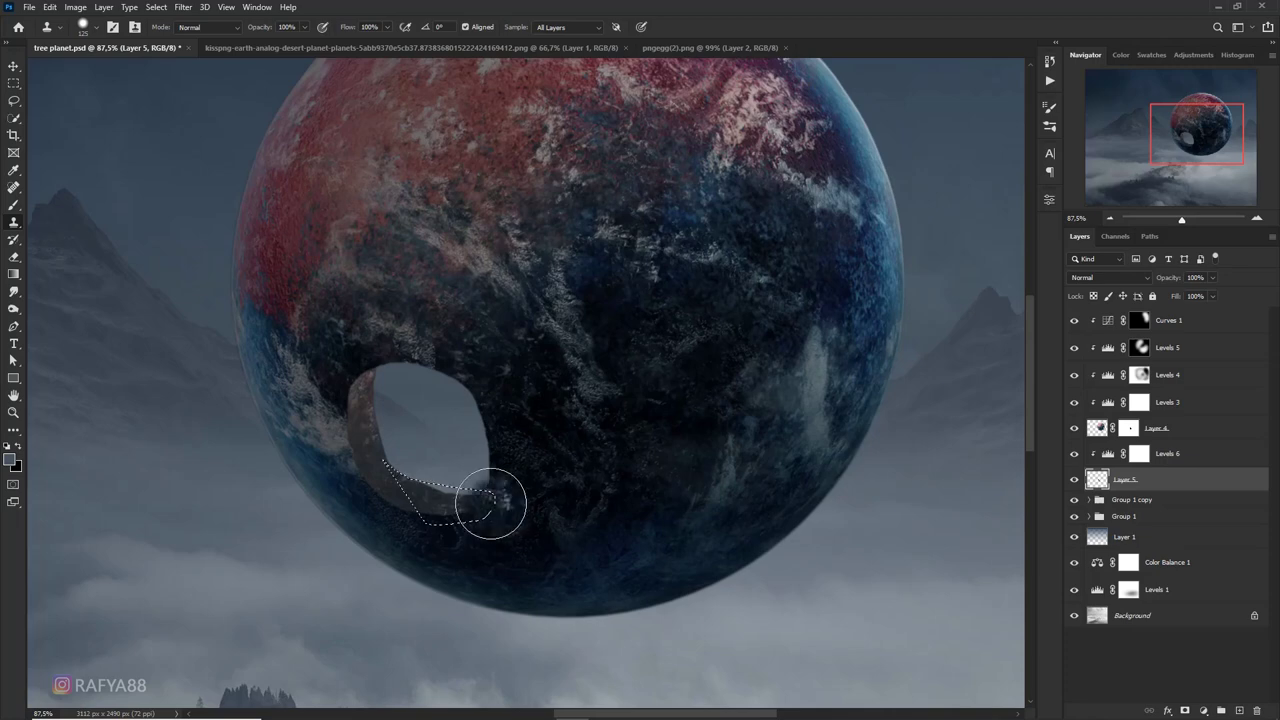
mouse_move(485, 500)
left_mouse_down()
mouse_move(457, 500)
mouse_move(443, 480)
left_mouse_up()
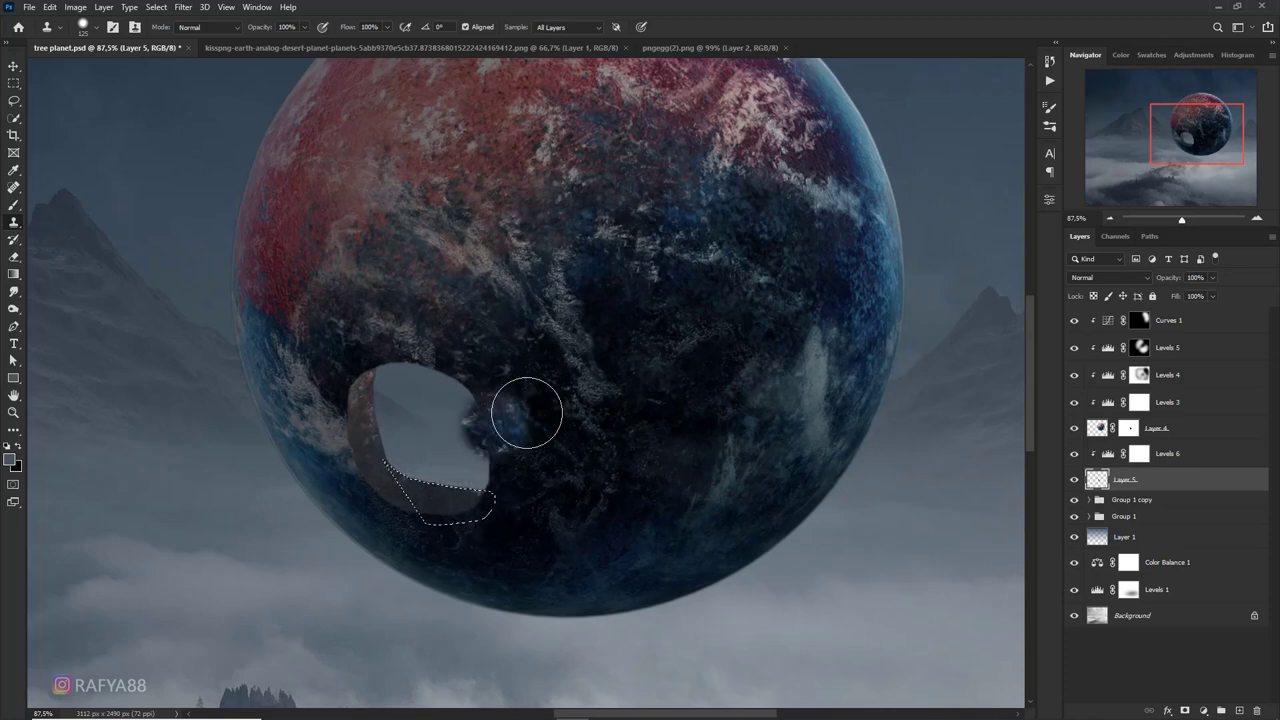
key("ctrl+d")
scroll(600, 420, "down", 10)
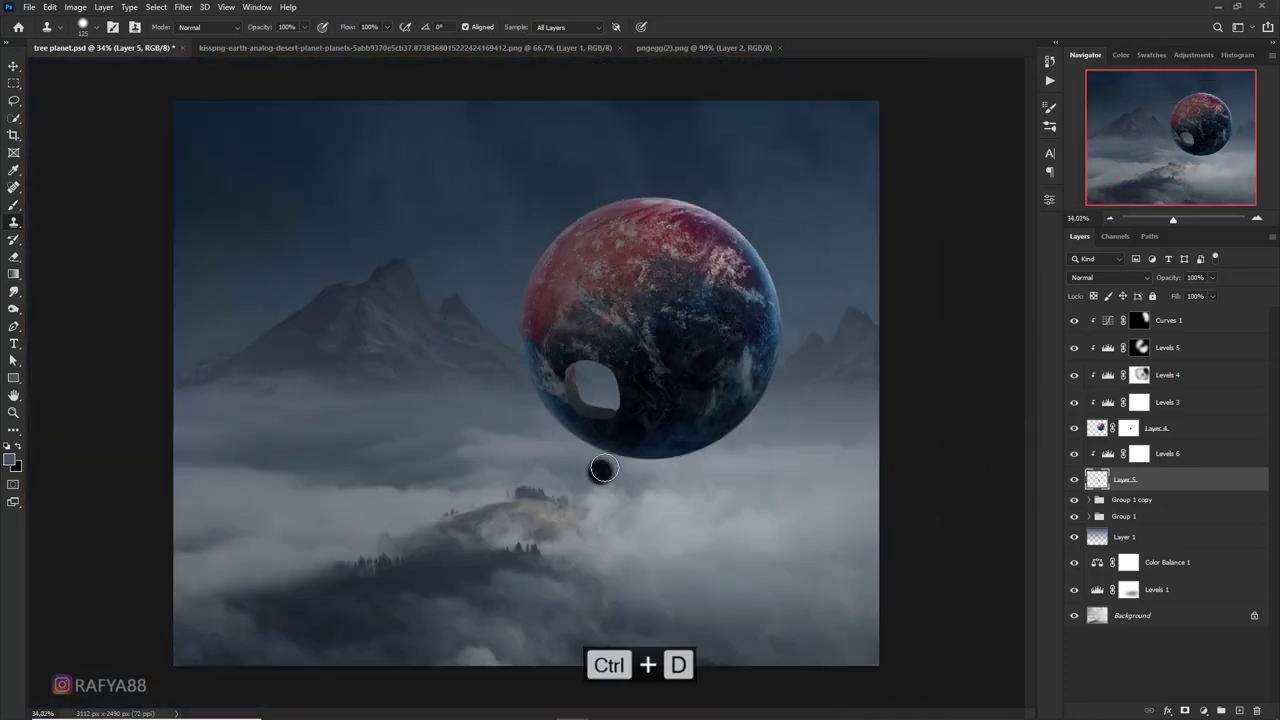
scroll(602, 378, "up", 5)
scroll(634, 360, "up", 2)
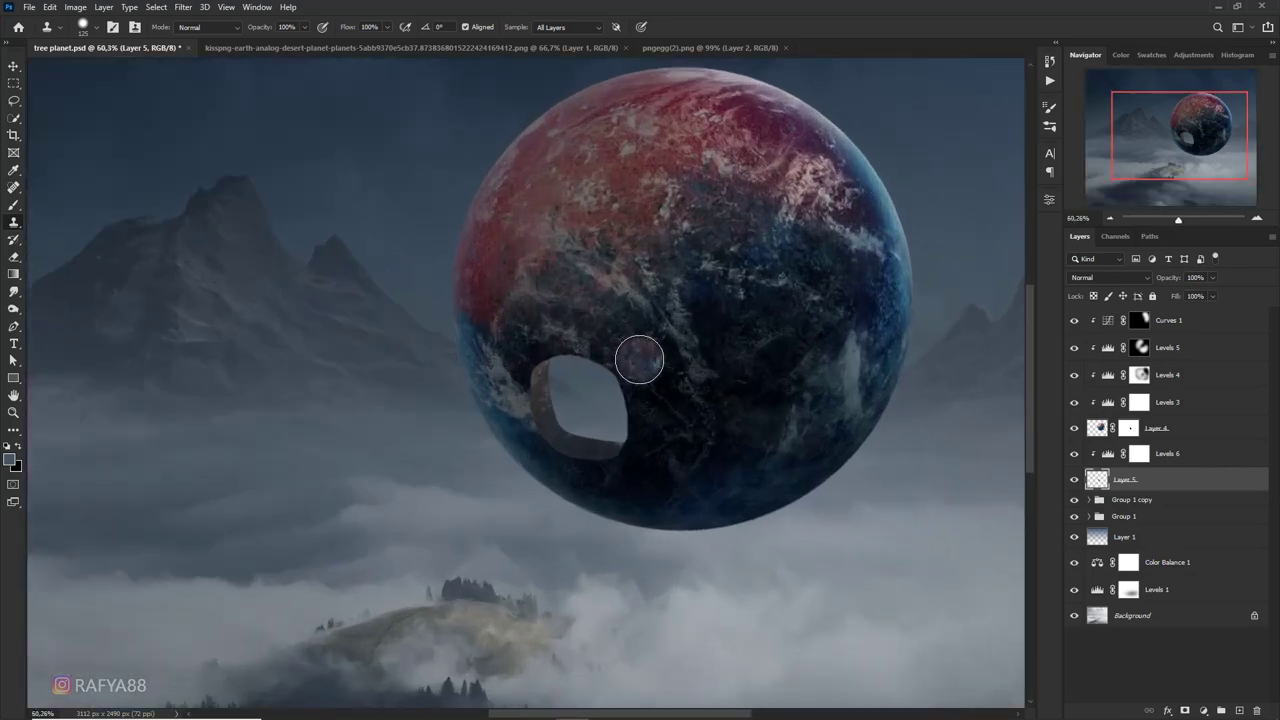
Give Layer 5 a light-blue Color Dodge Inner Shadow, angle 35, distance 7 px
double_click(1181, 482)
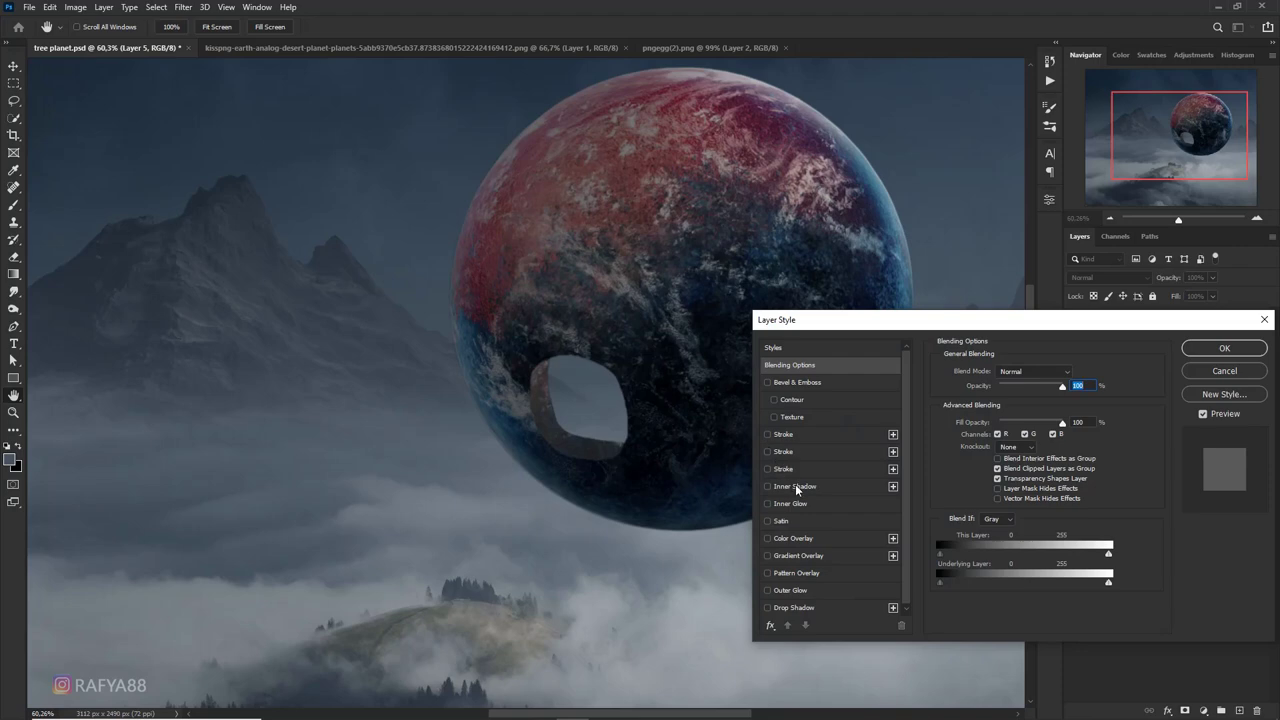
left_click(800, 487)
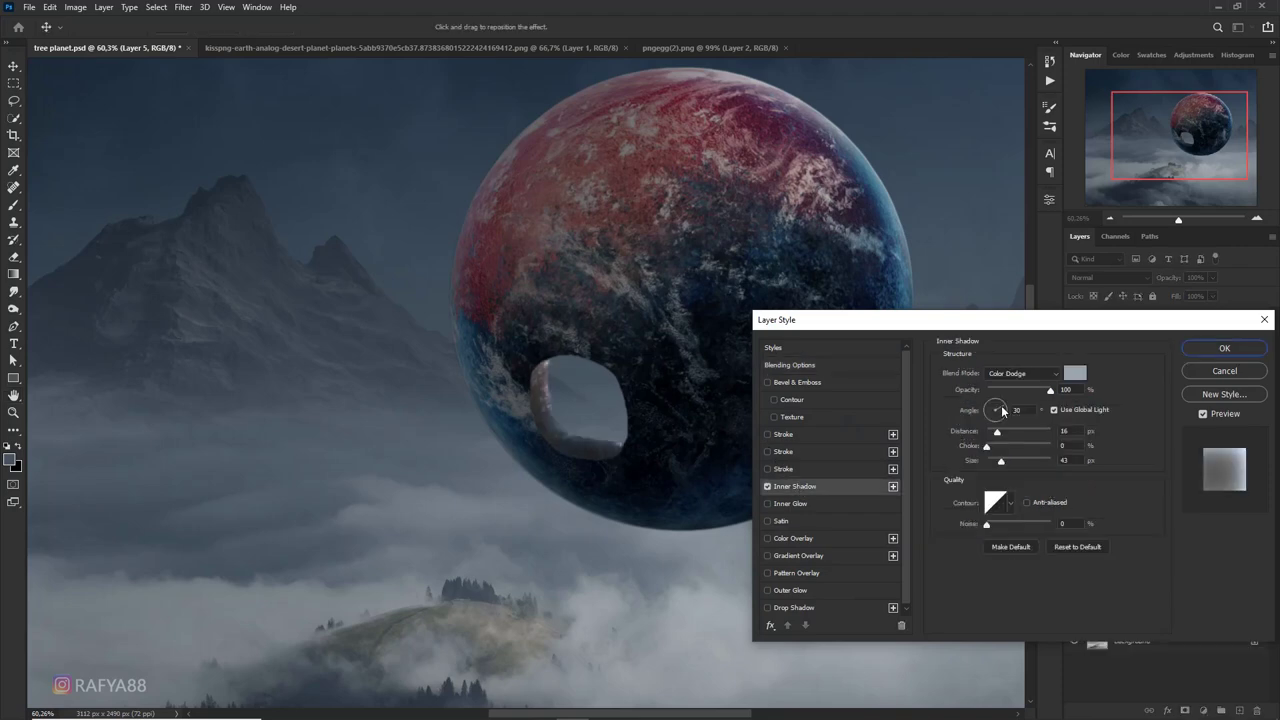
double_click(1016, 409)
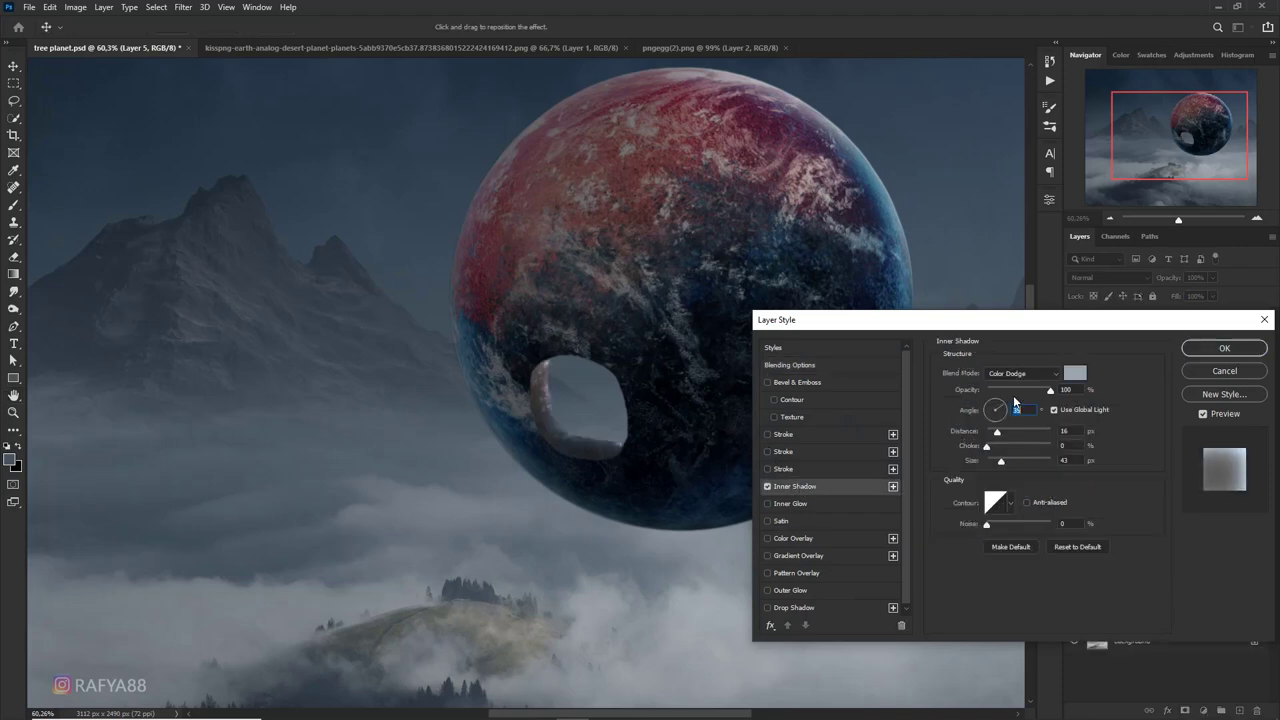
left_click(1074, 373)
left_click(873, 180)
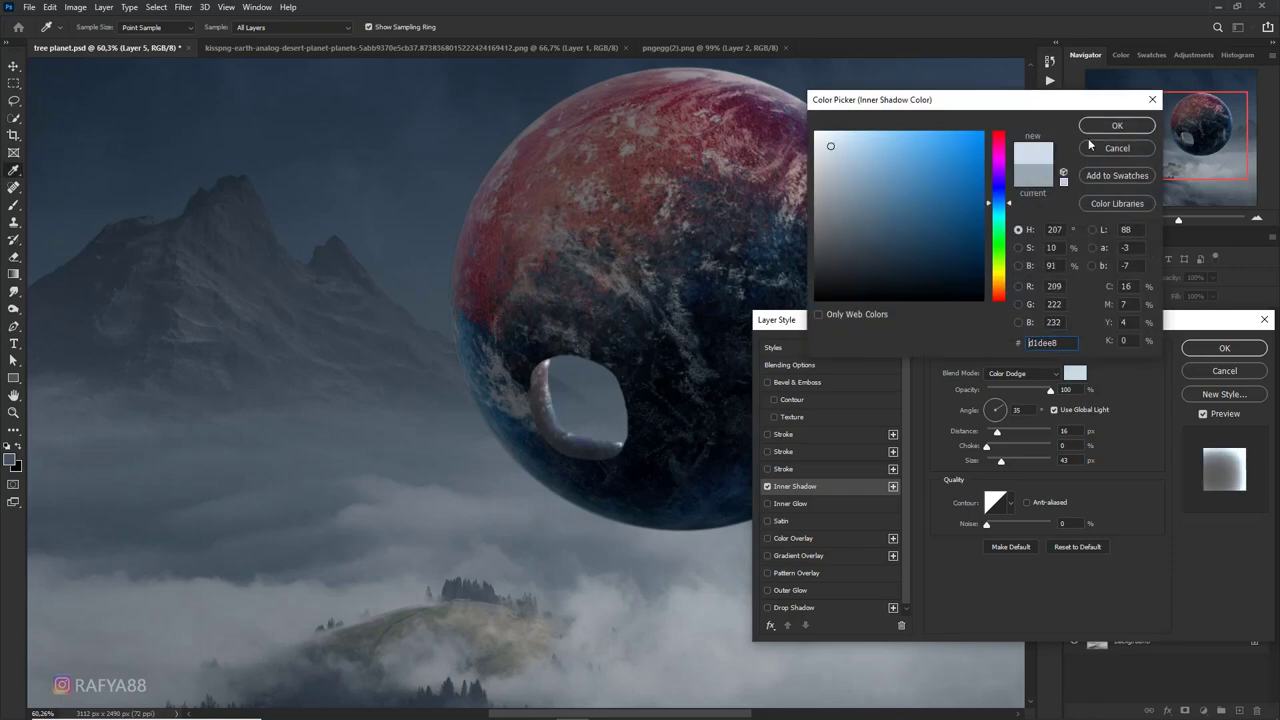
left_click(1092, 140)
left_click_drag(997, 432, 991, 462)
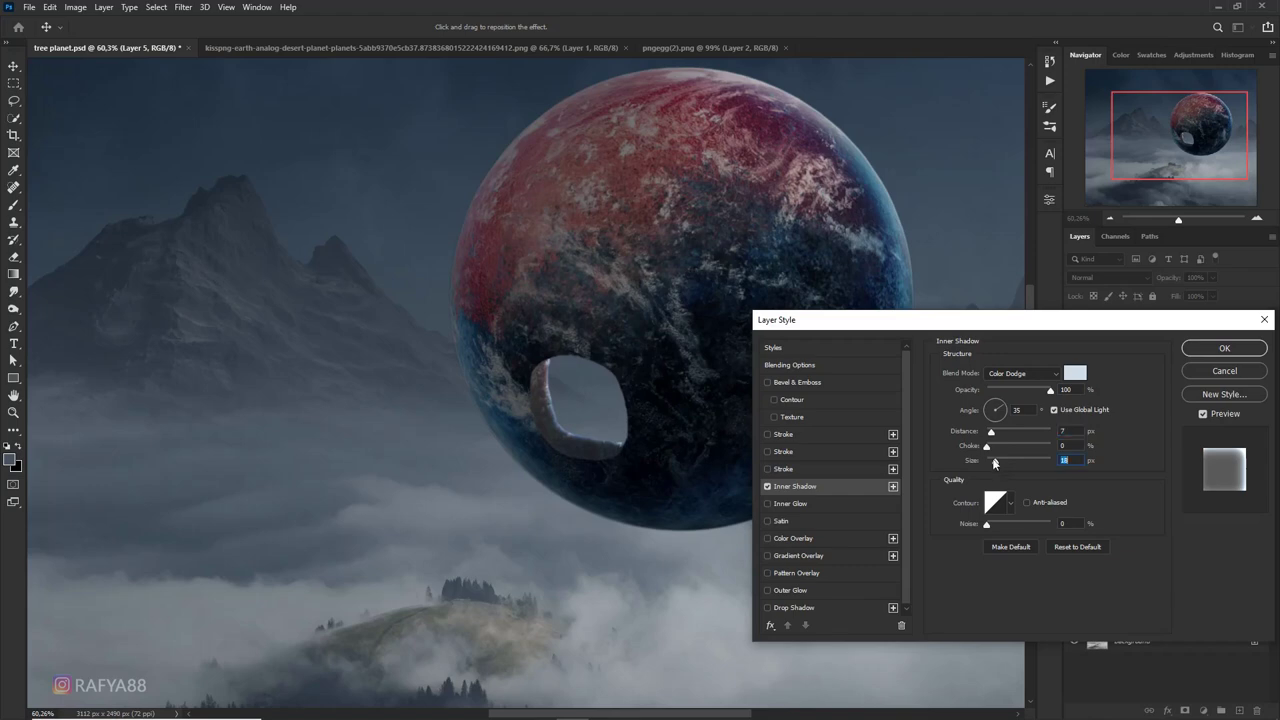
left_click(1190, 356)
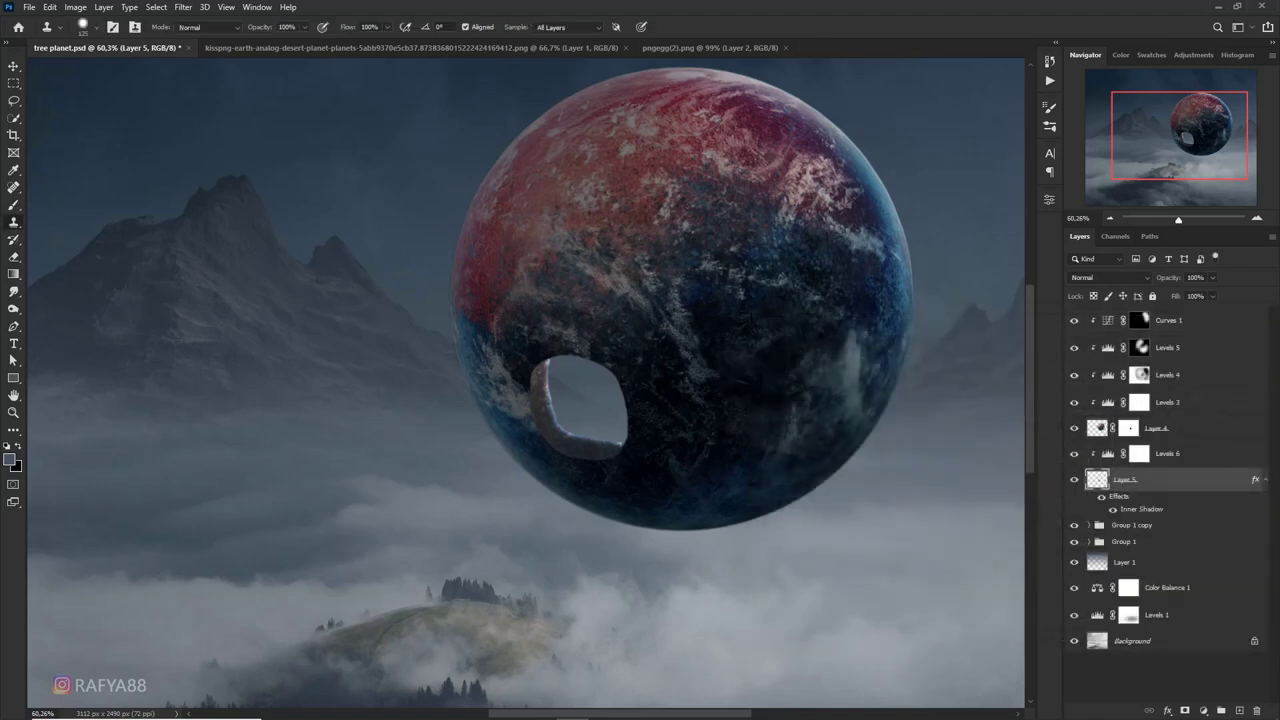
Split the inner shadow onto its own layer and drag the orange tree into the composite
right_click(1272, 487)
left_click(1212, 455)
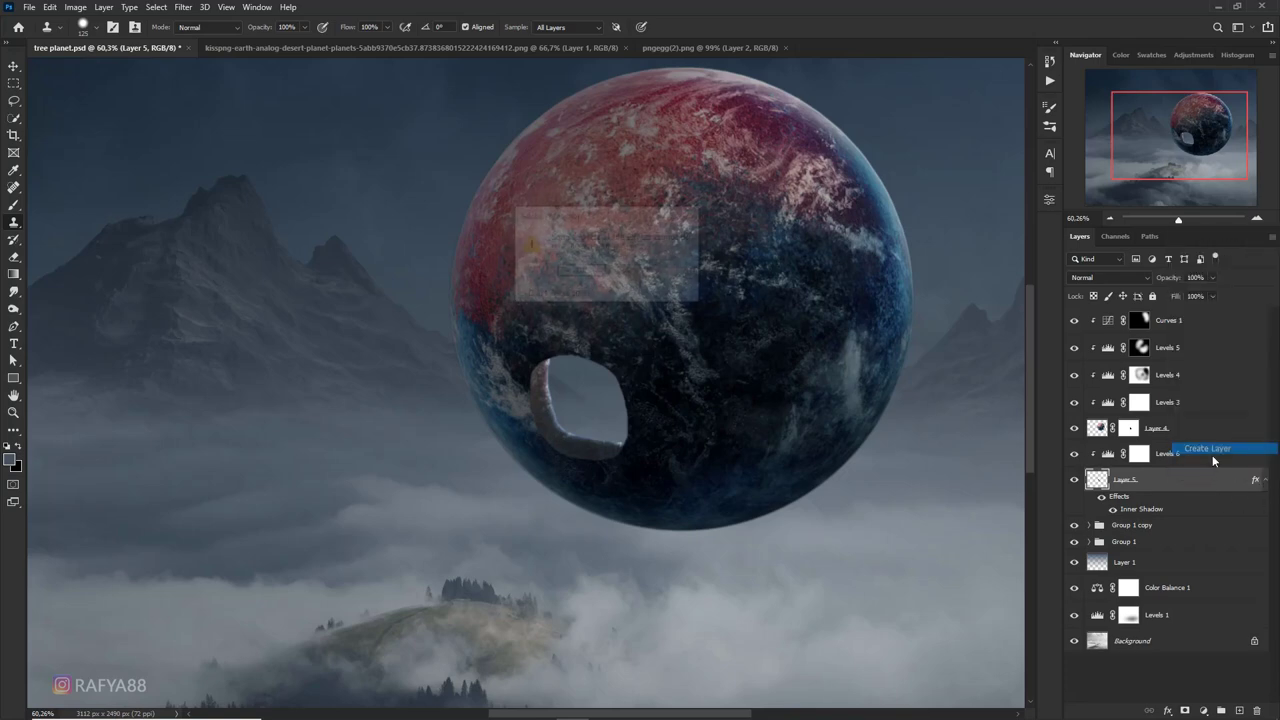
left_click(600, 274)
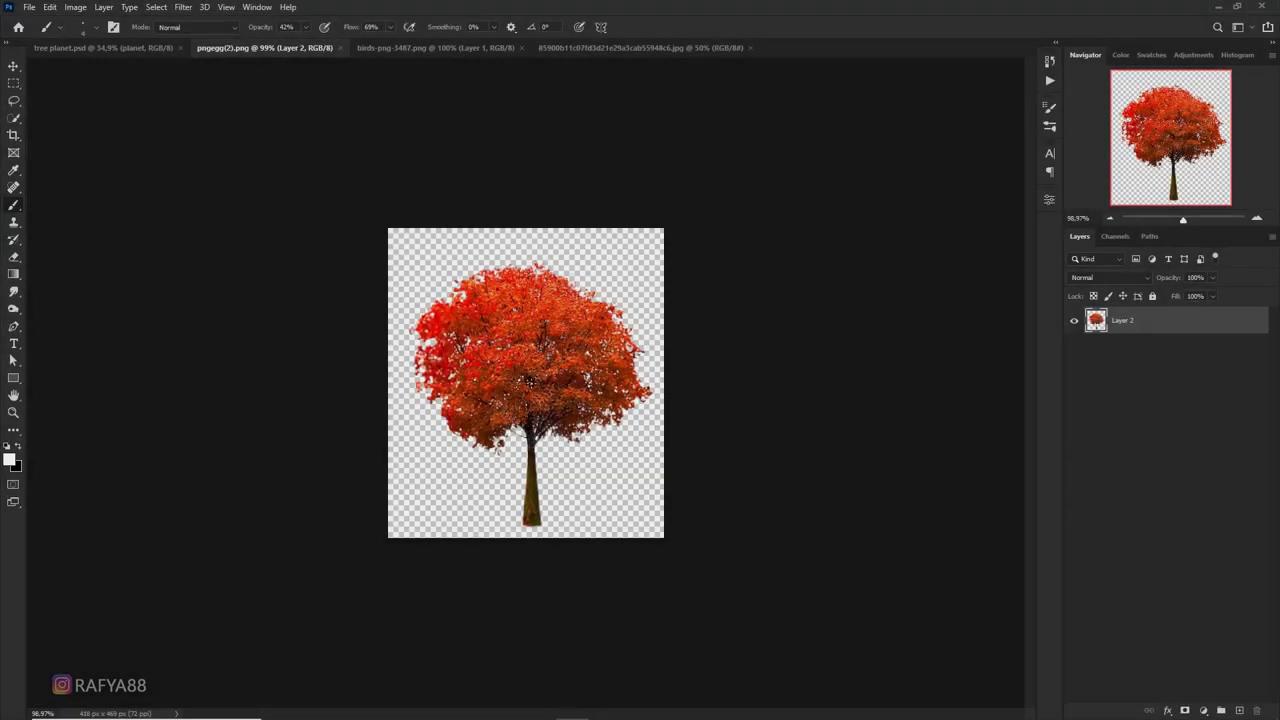
key("v")
mouse_move(660, 450)
left_mouse_down()
mouse_move(188, 84)
mouse_move(631, 390)
left_mouse_up()
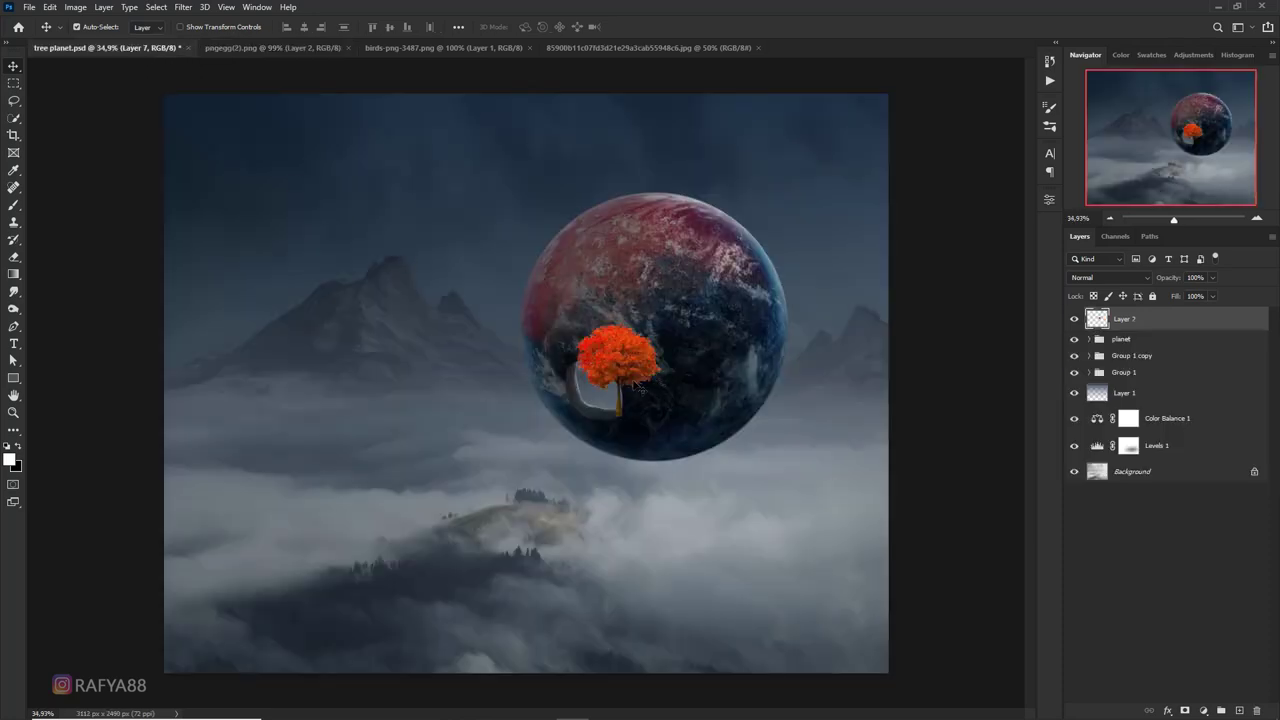
Scale the tree down with Ctrl+T, set it in the hole, and nudge it onto the lower rim
scroll(636, 385, "up", 3)
key("ctrl+t")
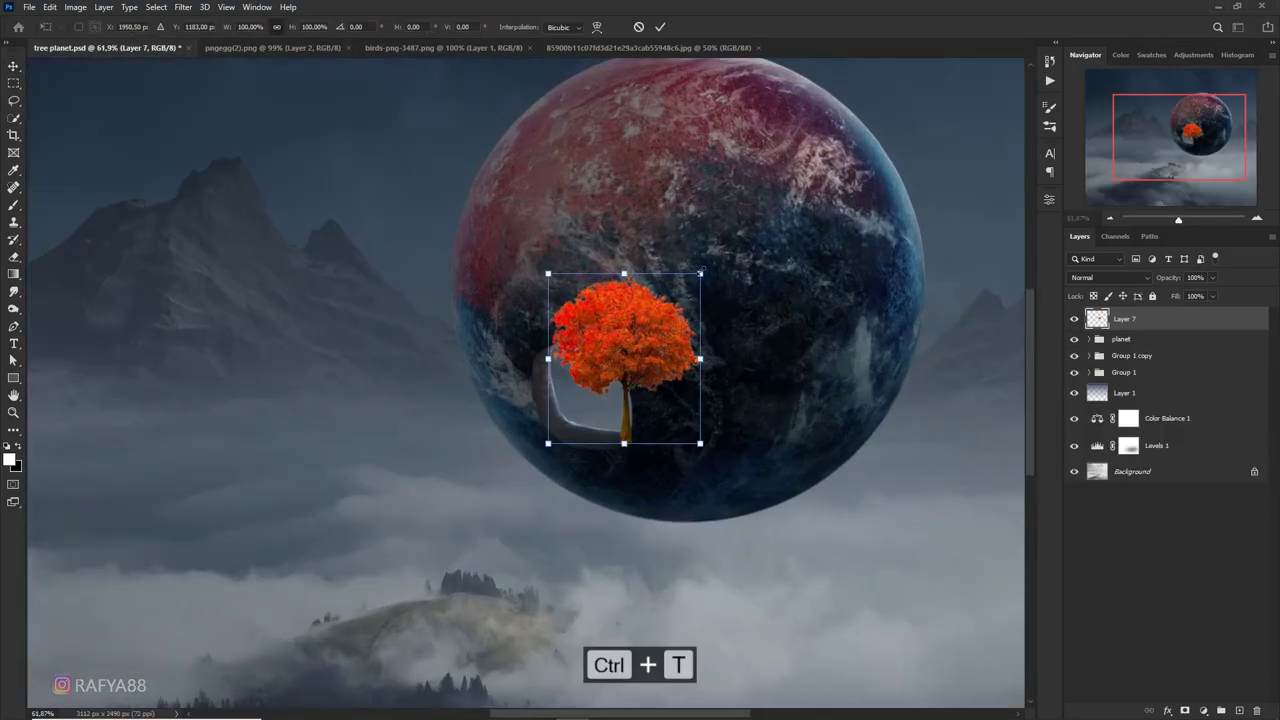
mouse_move(700, 272)
left_mouse_down()
mouse_move(620, 372)
mouse_move(617, 357)
mouse_move(614, 398)
left_mouse_up()
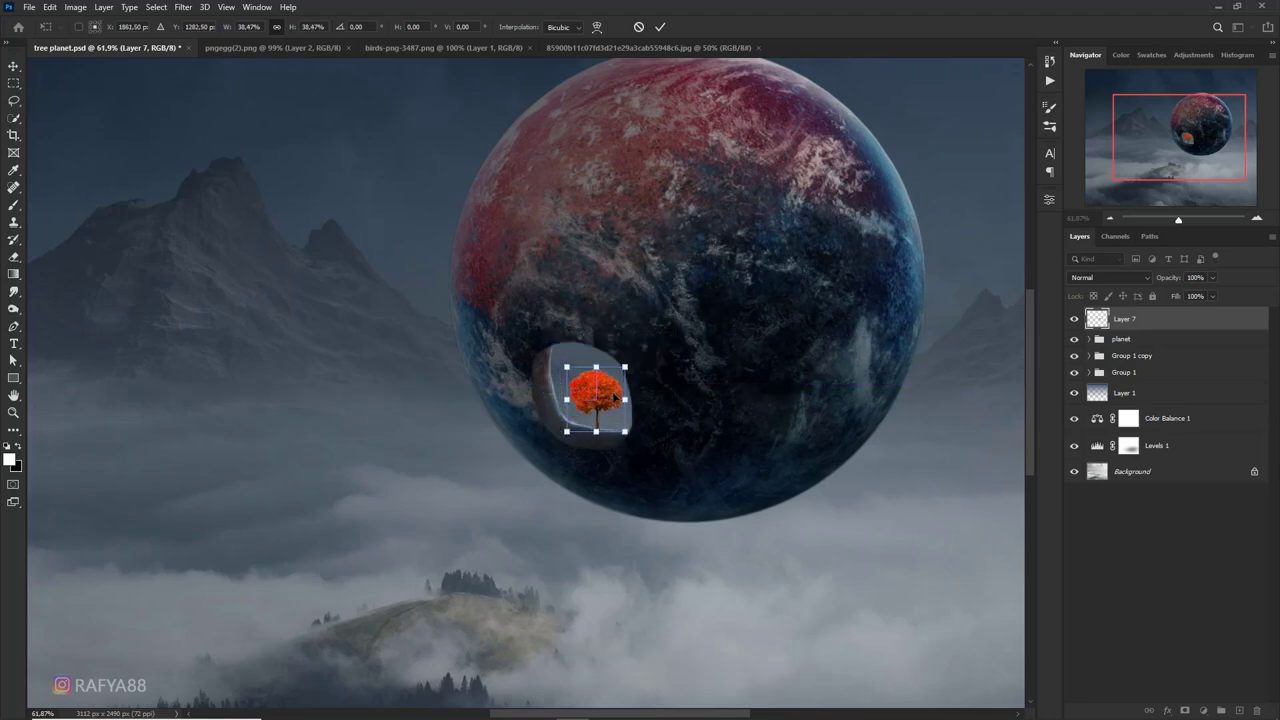
key("Return")
scroll(614, 420, "down", 2)
scroll(614, 430, "down", 2)
scroll(617, 451, "up", 5)
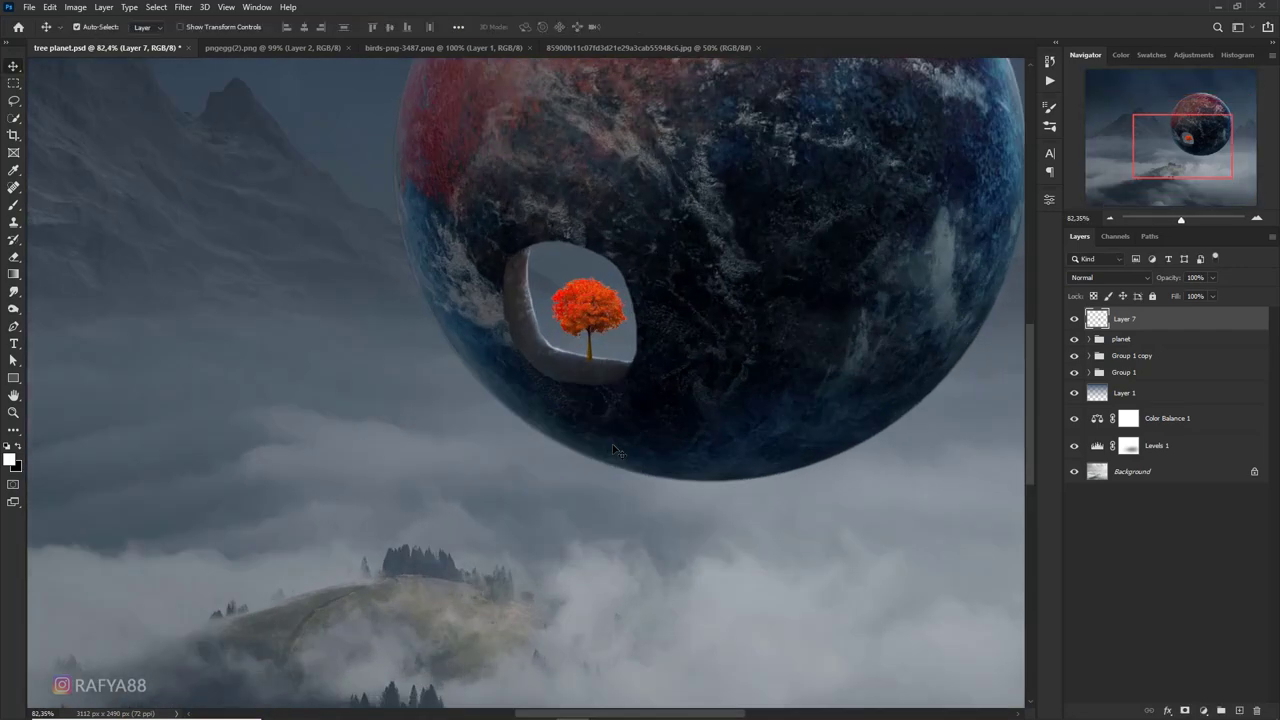
scroll(617, 451, "up", 1)
left_click_drag(583, 300, 579, 303)
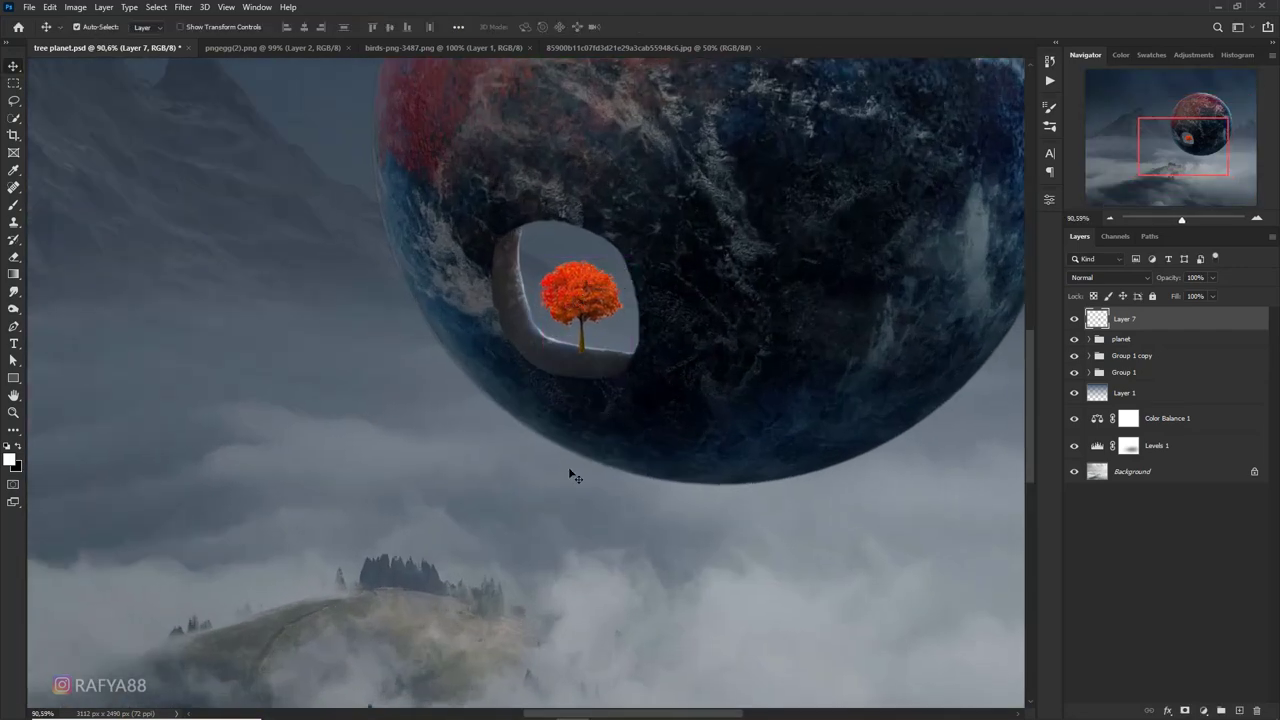
Add a Hue/Saturation adjustment clipped to Layer 7 with Saturation -34 and Lightness -14
left_click(1203, 710)
left_click(1200, 578)
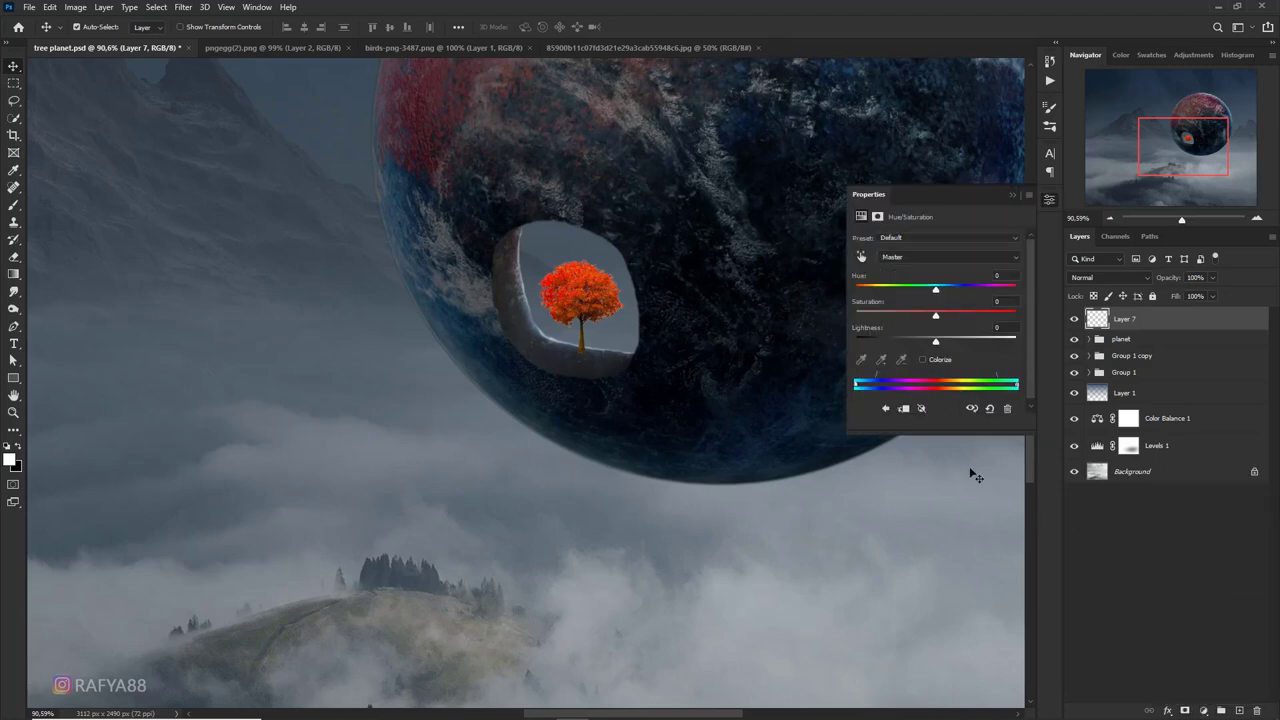
left_click(934, 421)
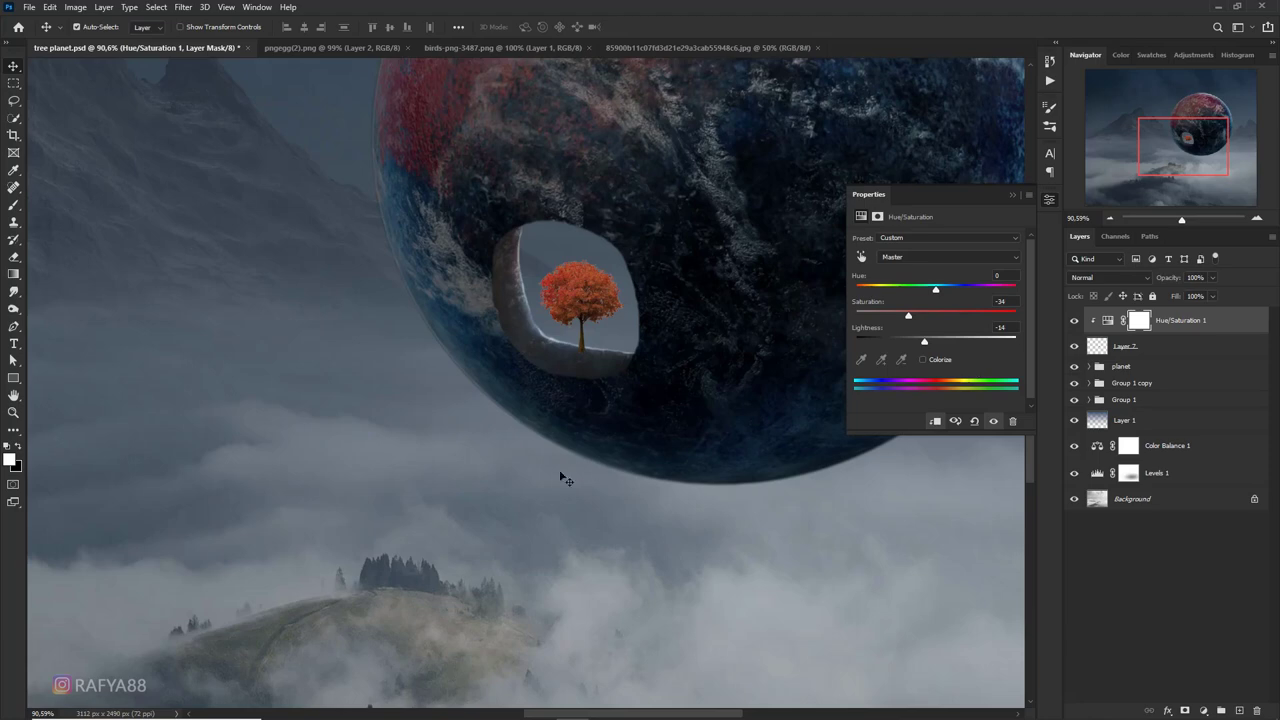
Add a clipped Curves adjustment bent upward to brighten the tree
left_click(1204, 712)
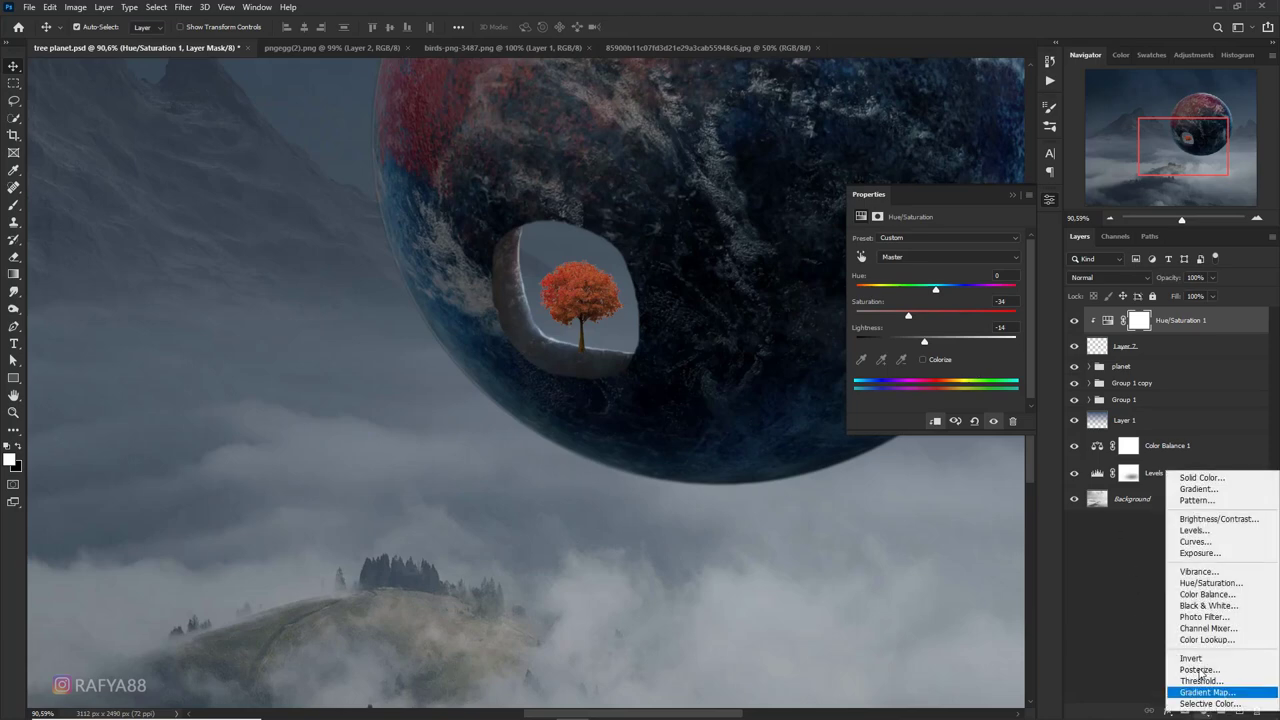
left_click(1190, 541)
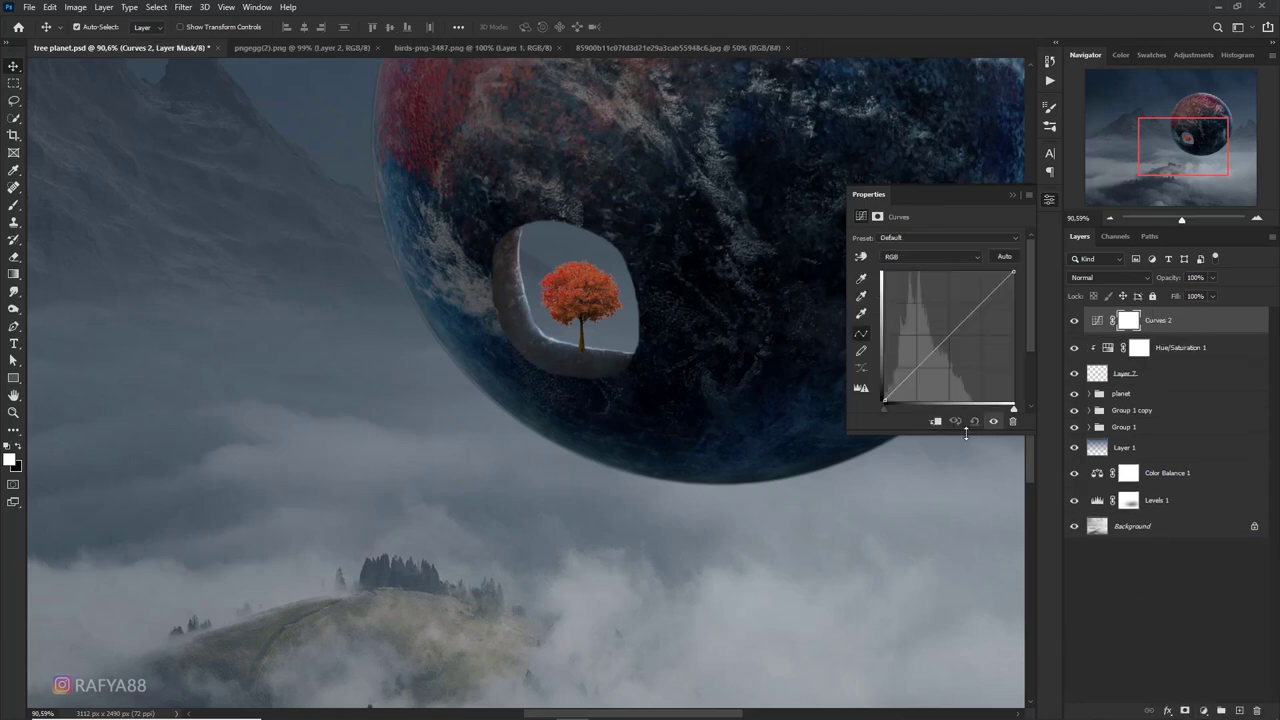
left_click(935, 421)
mouse_move(943, 340)
left_mouse_down()
mouse_move(937, 319)
mouse_move(951, 304)
left_mouse_up()
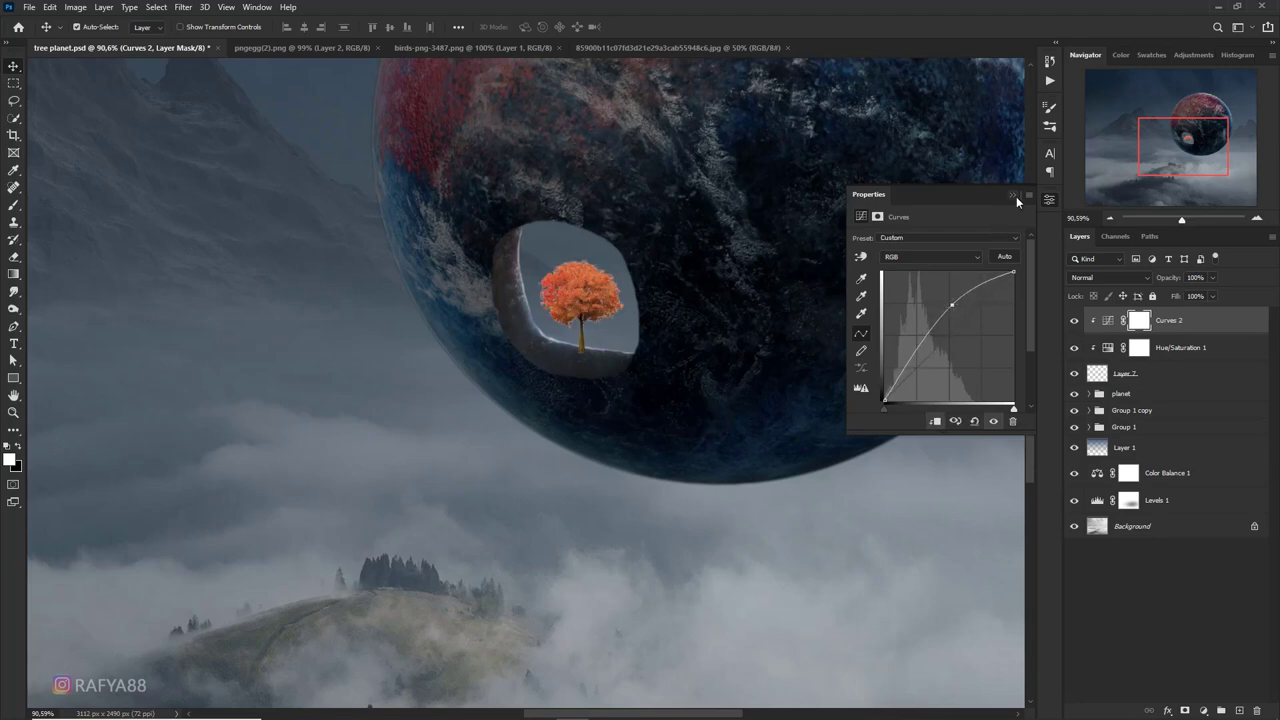
left_click(1014, 195)
Invert the Curves mask and paint white with a ~60 px brush over the tree's foliage
key("ctrl+i")
key("b")
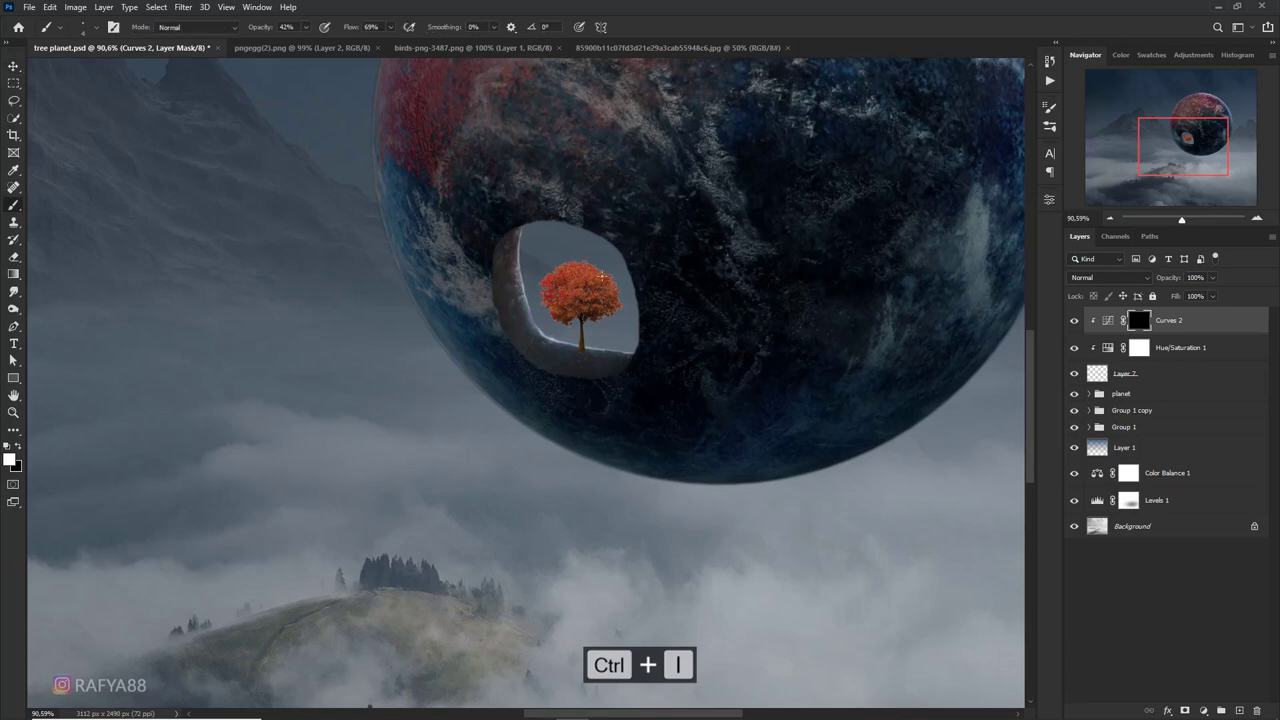
key("bracketright")
key("bracketright")
key("bracketright")
key("bracketright")
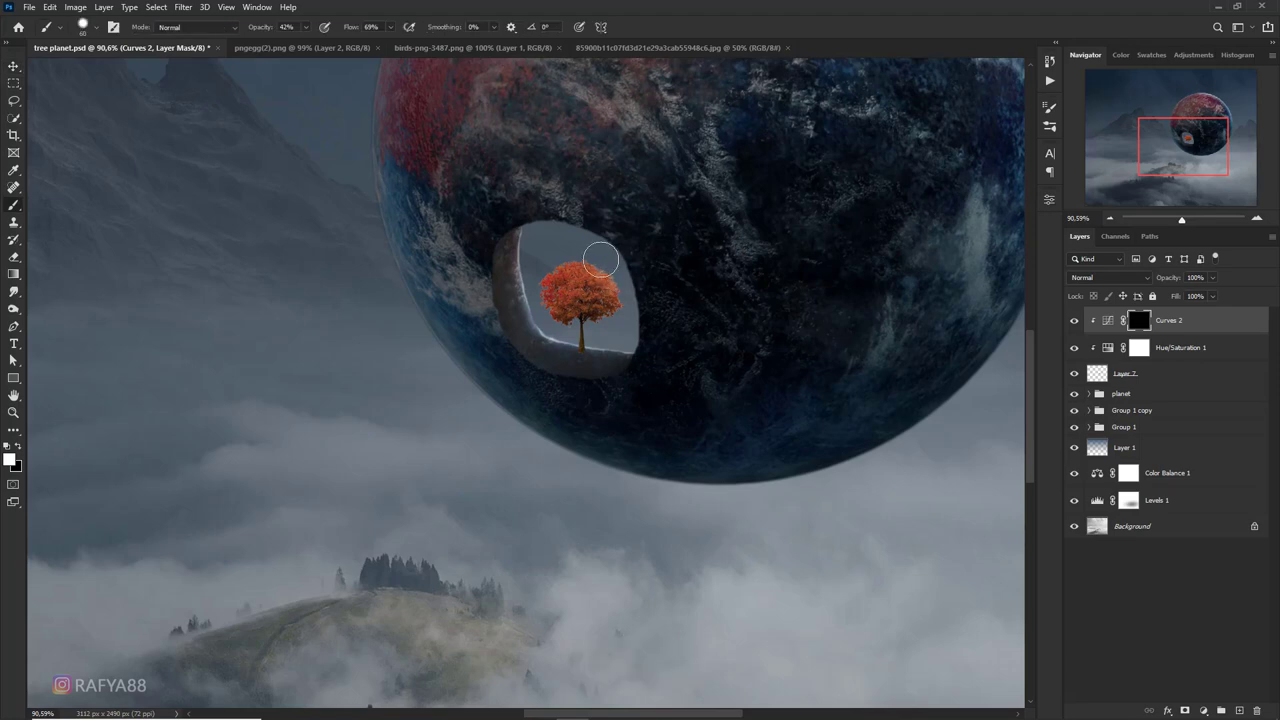
left_click_drag(587, 262, 558, 333)
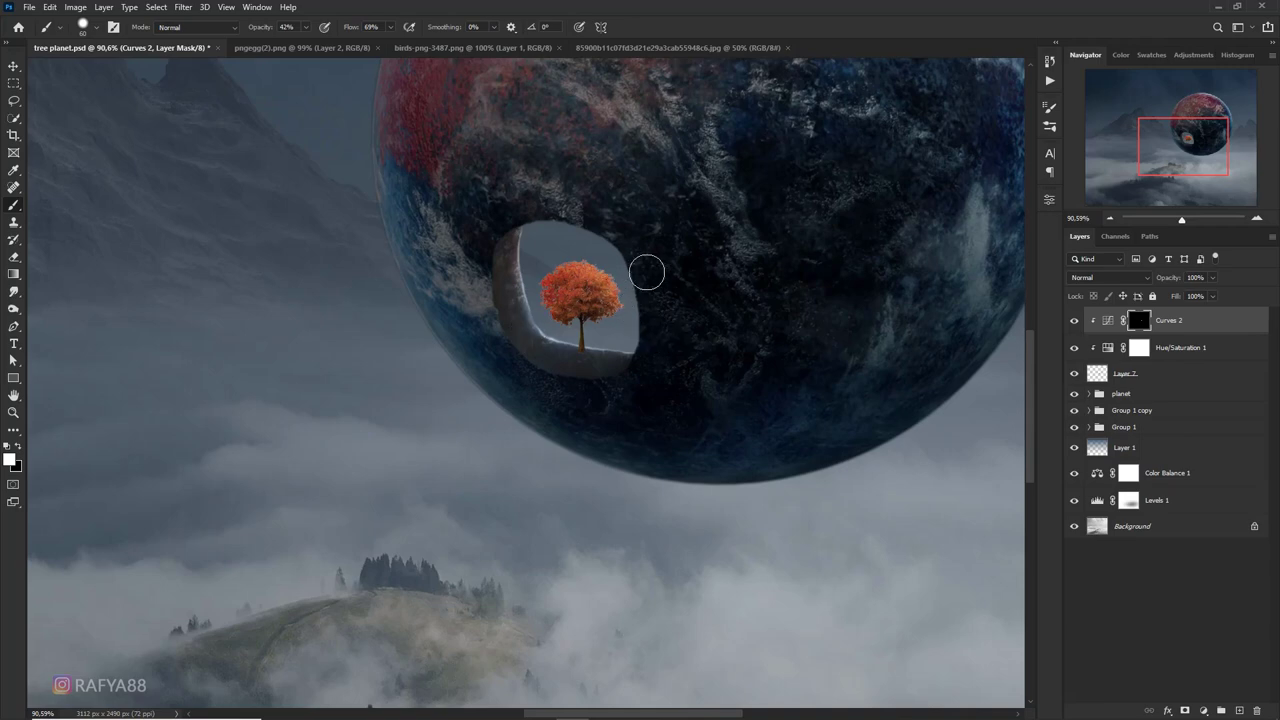
Add a Levels adjustment clipped to the tree with output white set to 170
left_click(1203, 710)
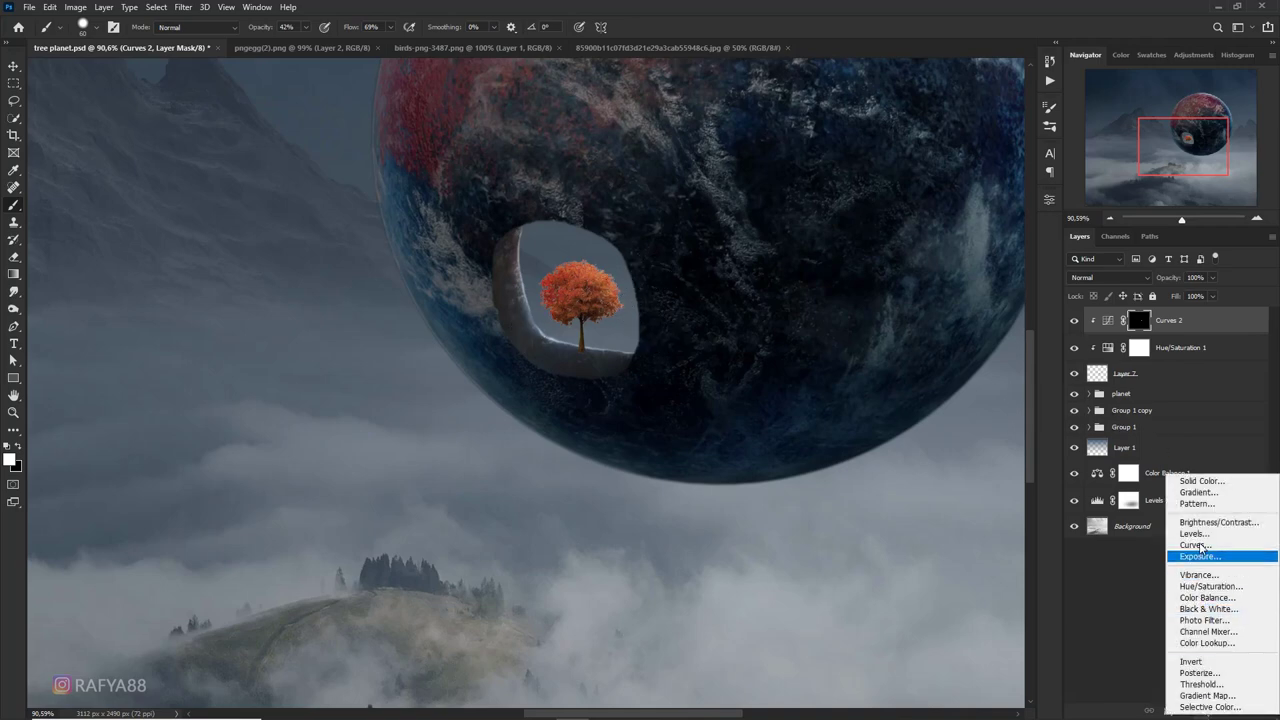
left_click(1195, 542)
left_click(937, 423)
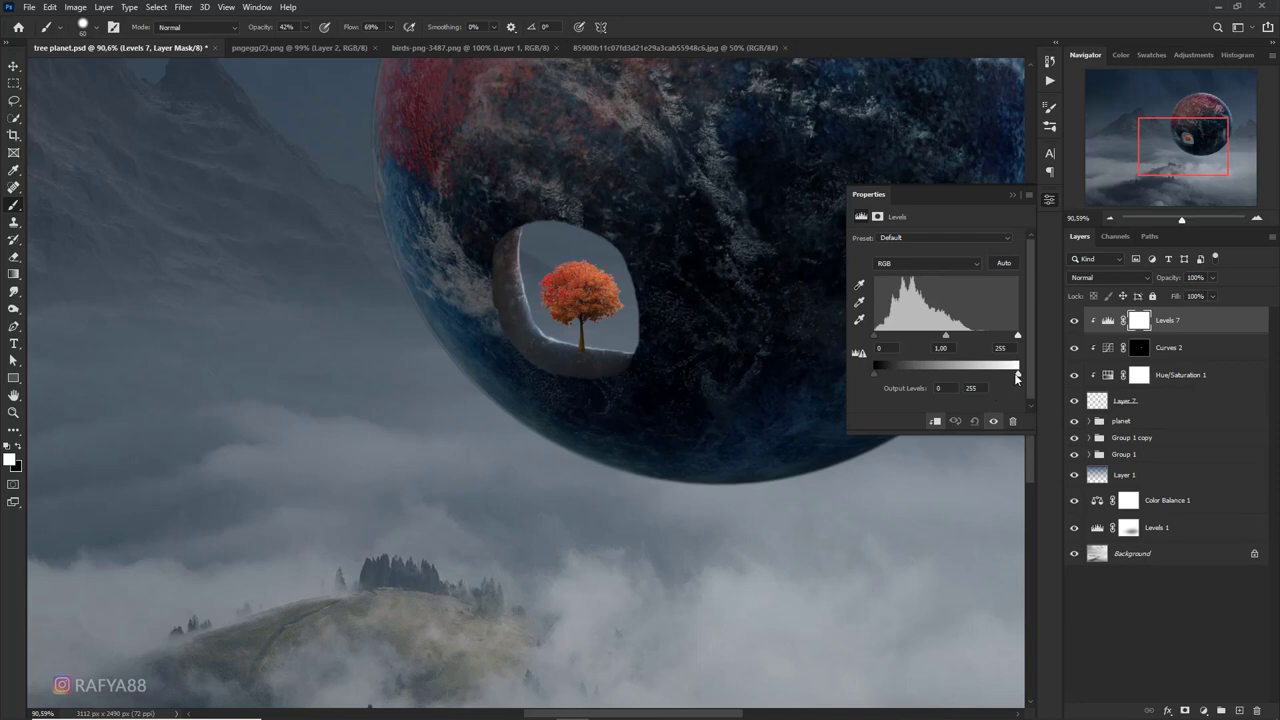
left_click_drag(1017, 377, 970, 375)
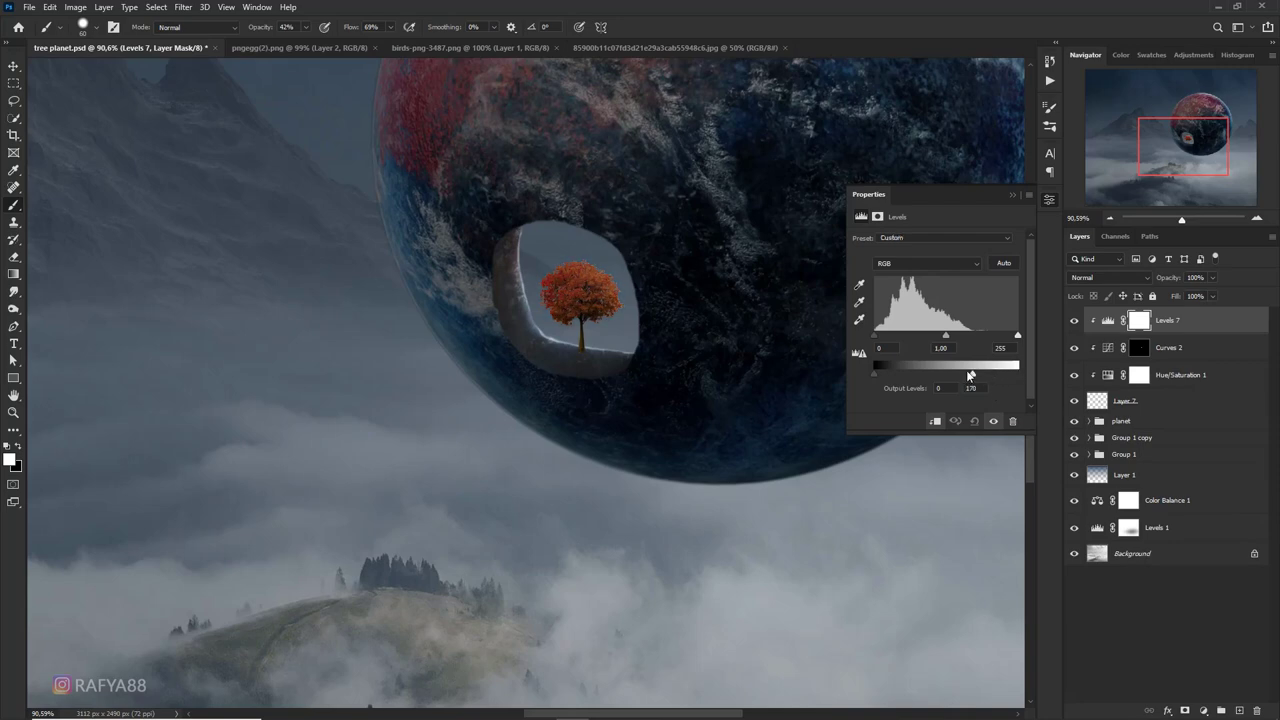
left_click(1012, 195)
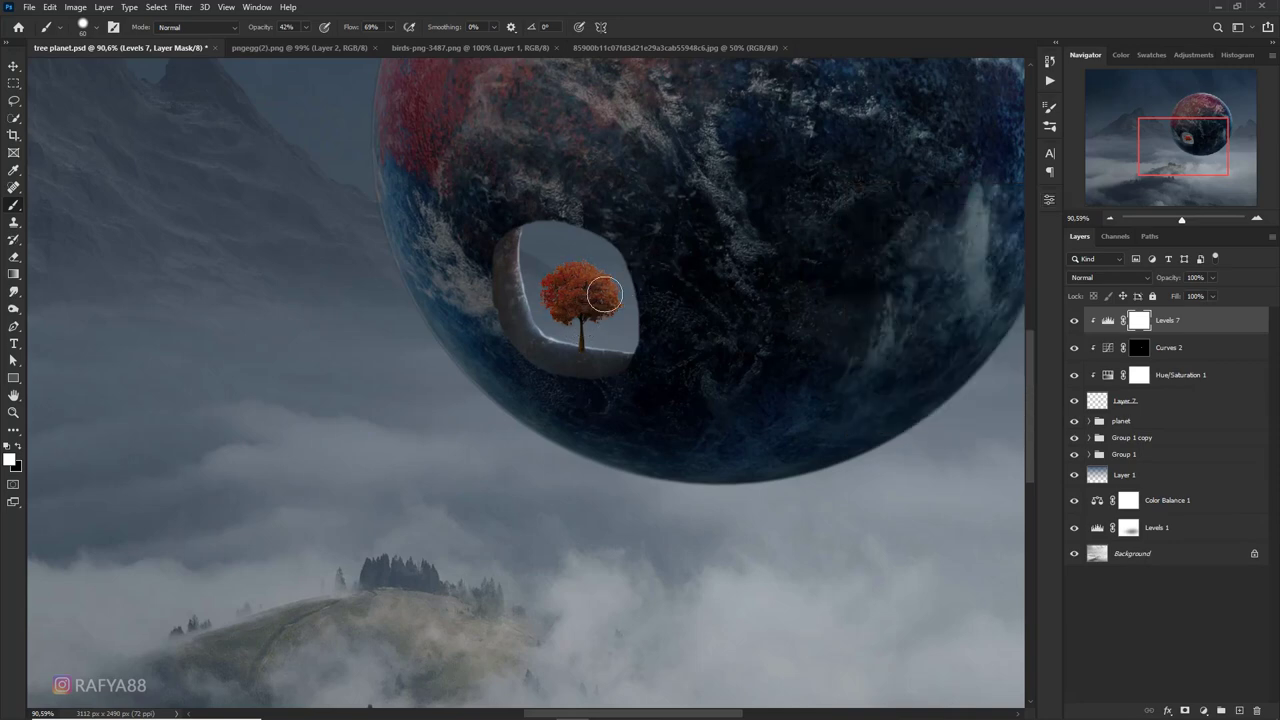
Paint black on the Levels mask to keep the darkening off the tree's right side
key("x")
mouse_move(605, 285)
left_mouse_down()
mouse_move(585, 280)
mouse_move(619, 306)
left_mouse_up()
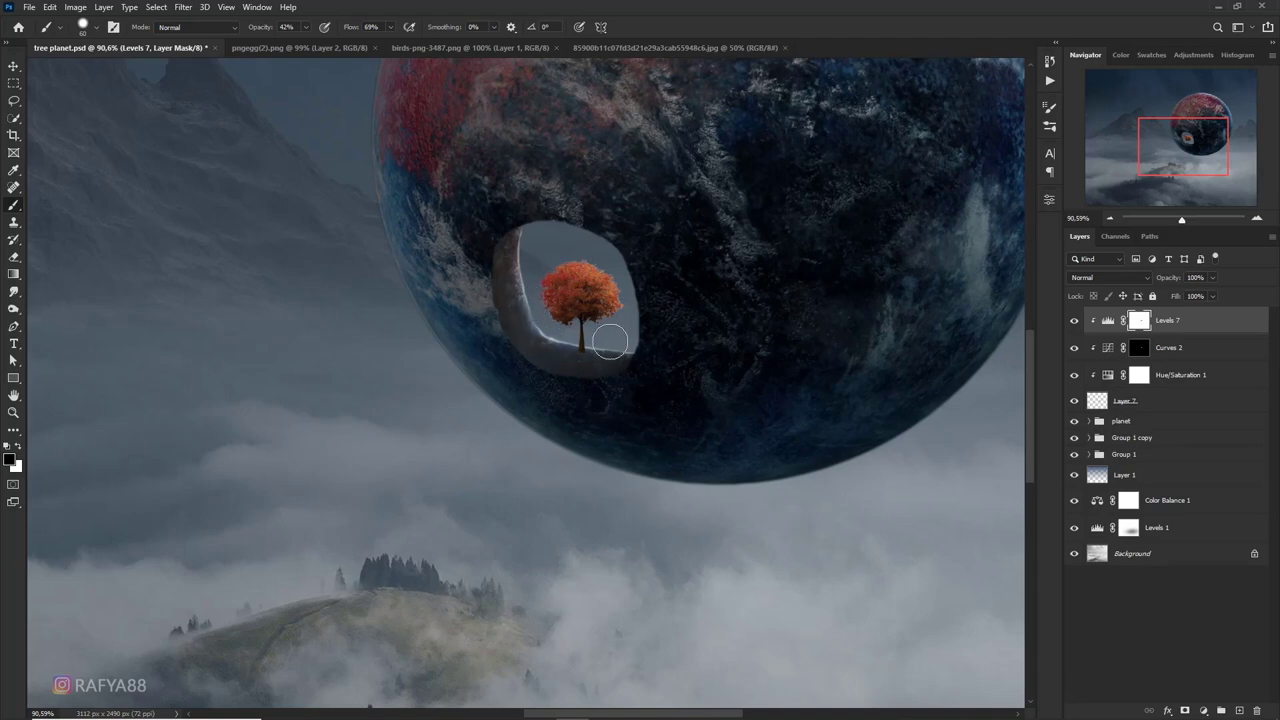
scroll(609, 341, "down", 3)
scroll(560, 491, "down", 2)
scroll(586, 386, "up", 3)
scroll(620, 380, "up", 2)
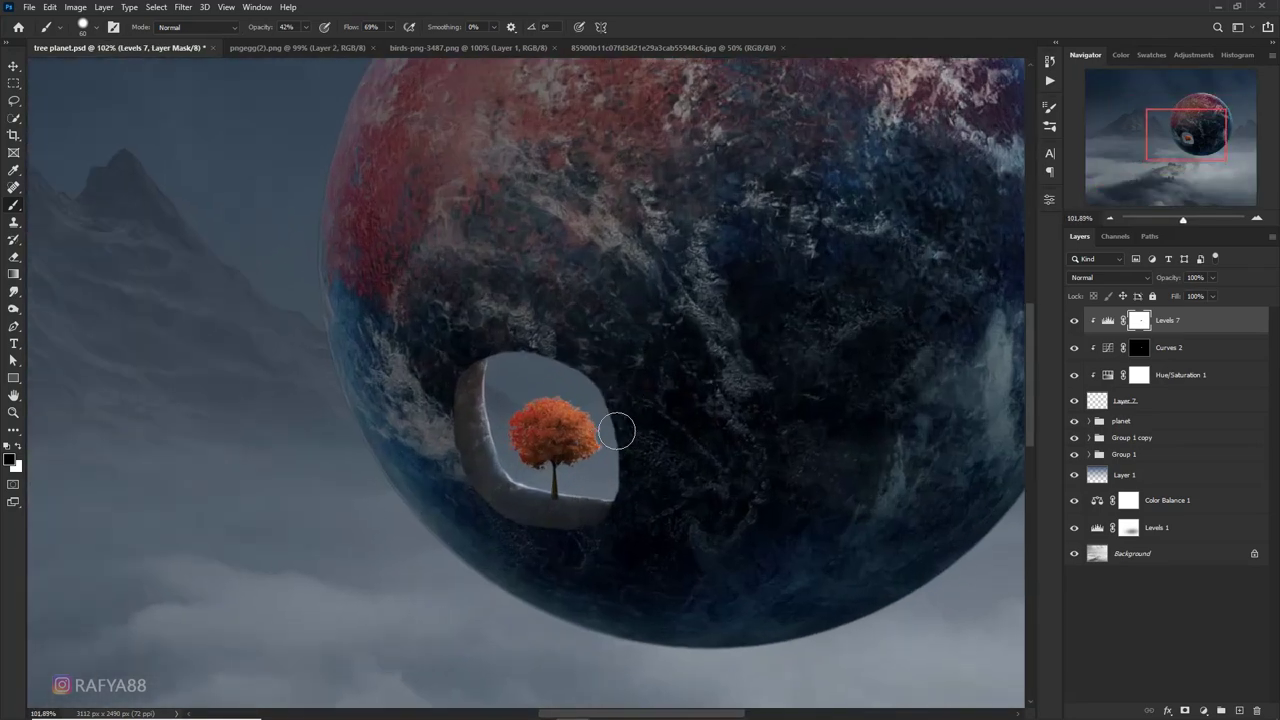
scroll(584, 438, "down", 2)
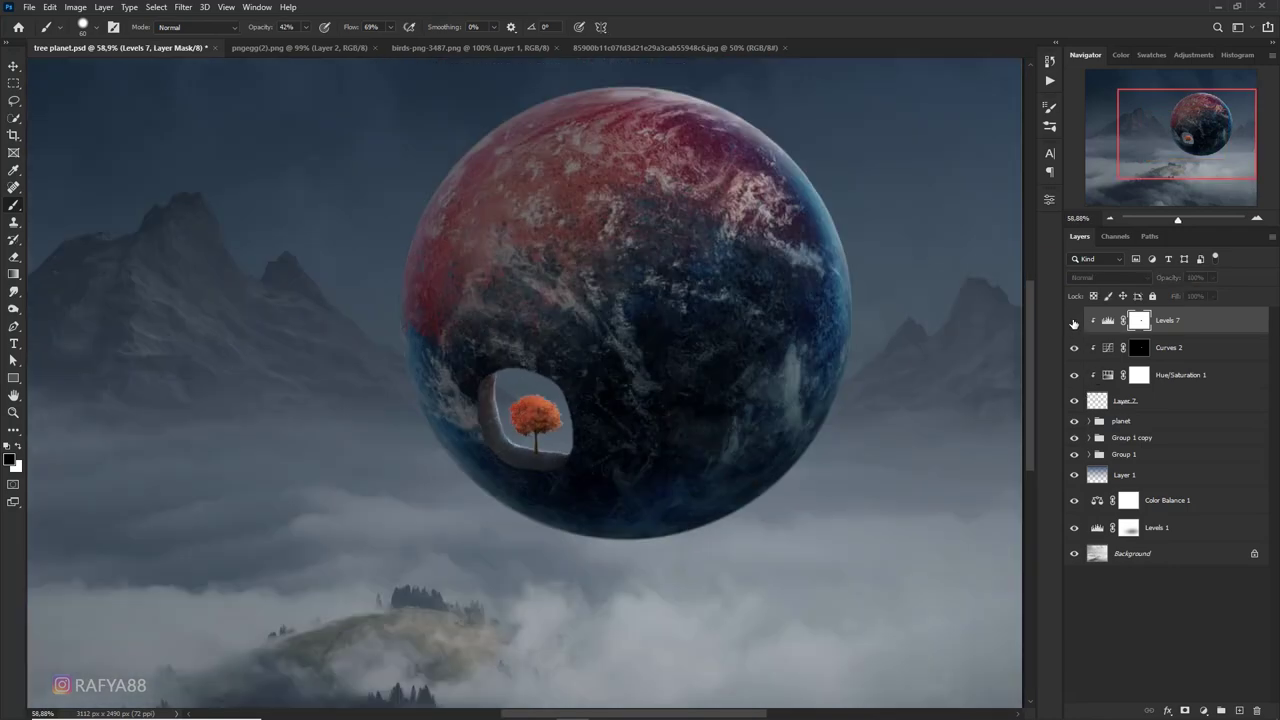
scroll(600, 380, "down", 3)
scroll(605, 395, "up", 1)
scroll(600, 405, "up", 4)
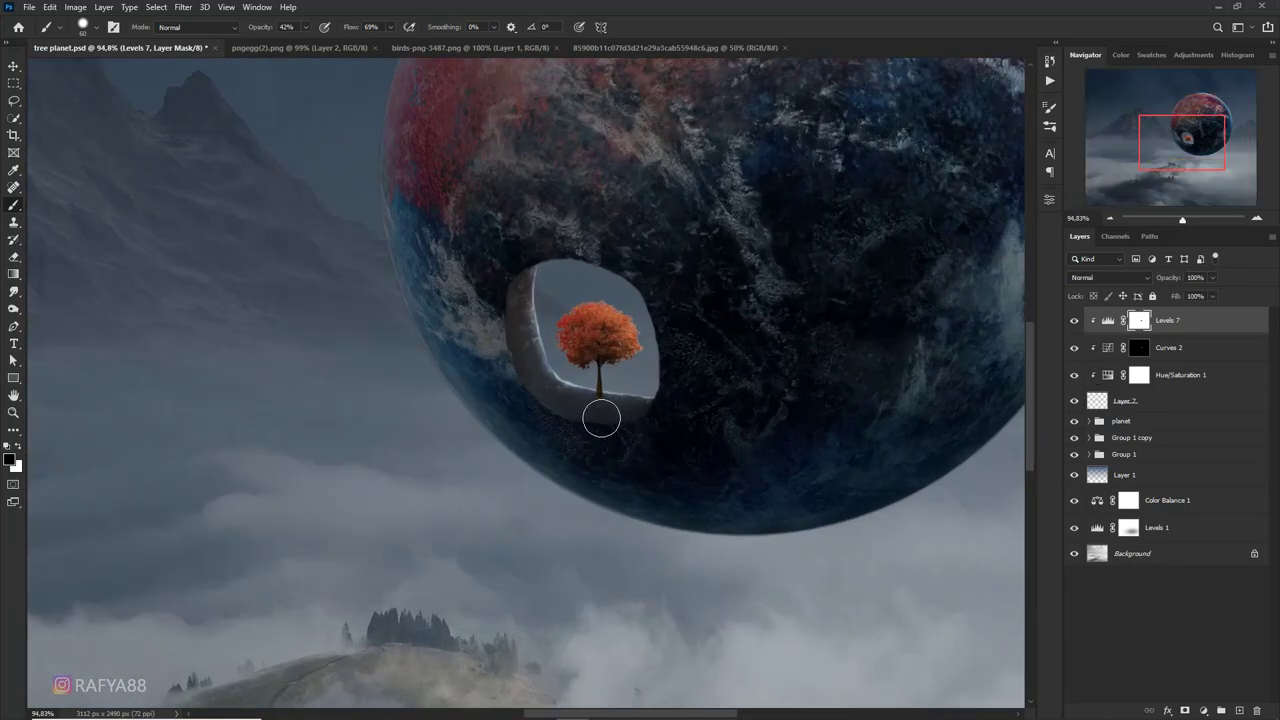
left_click(1152, 421)
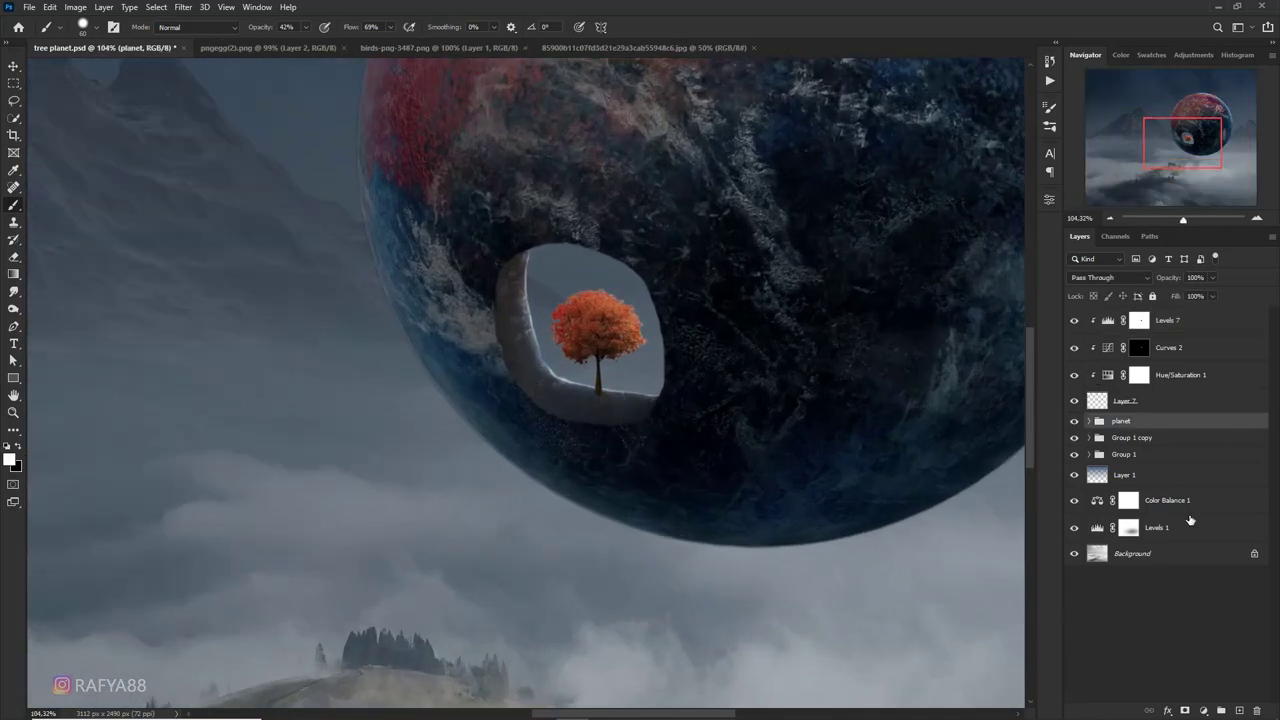
On a new layer above the planet group, set a fully soft brush for the tree's shadow
left_click(1238, 709)
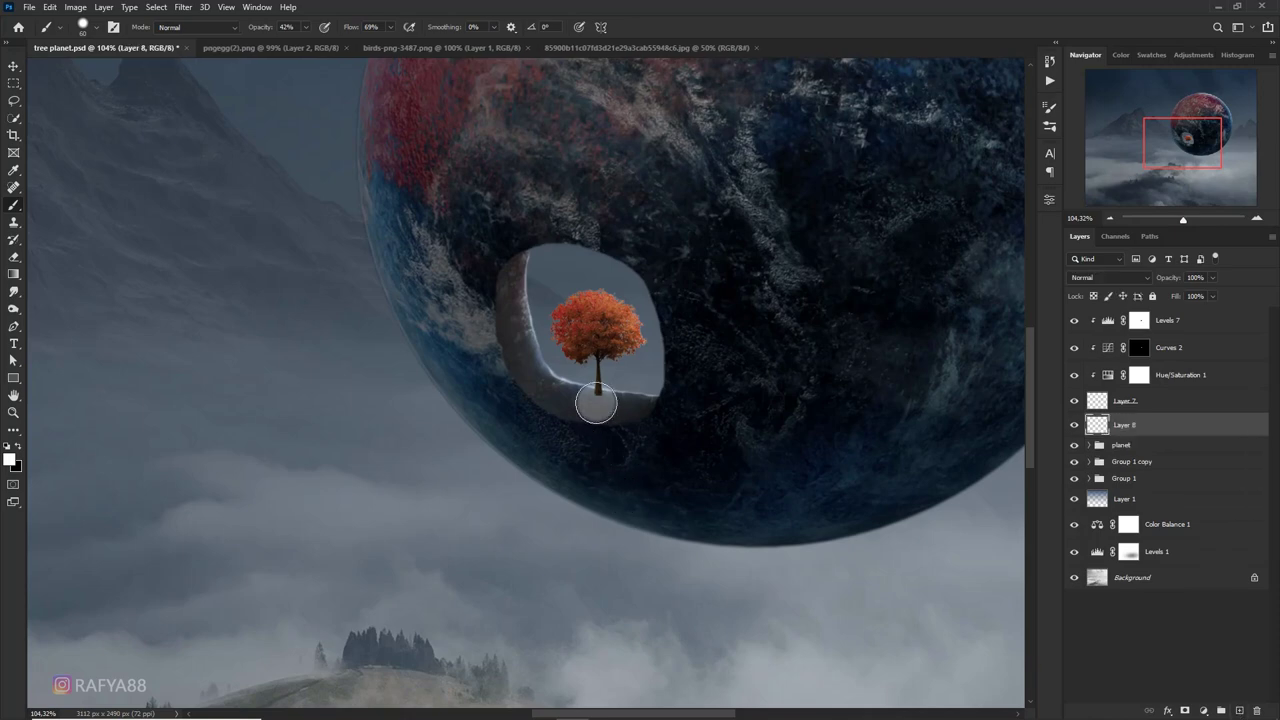
key("ctrl+z")
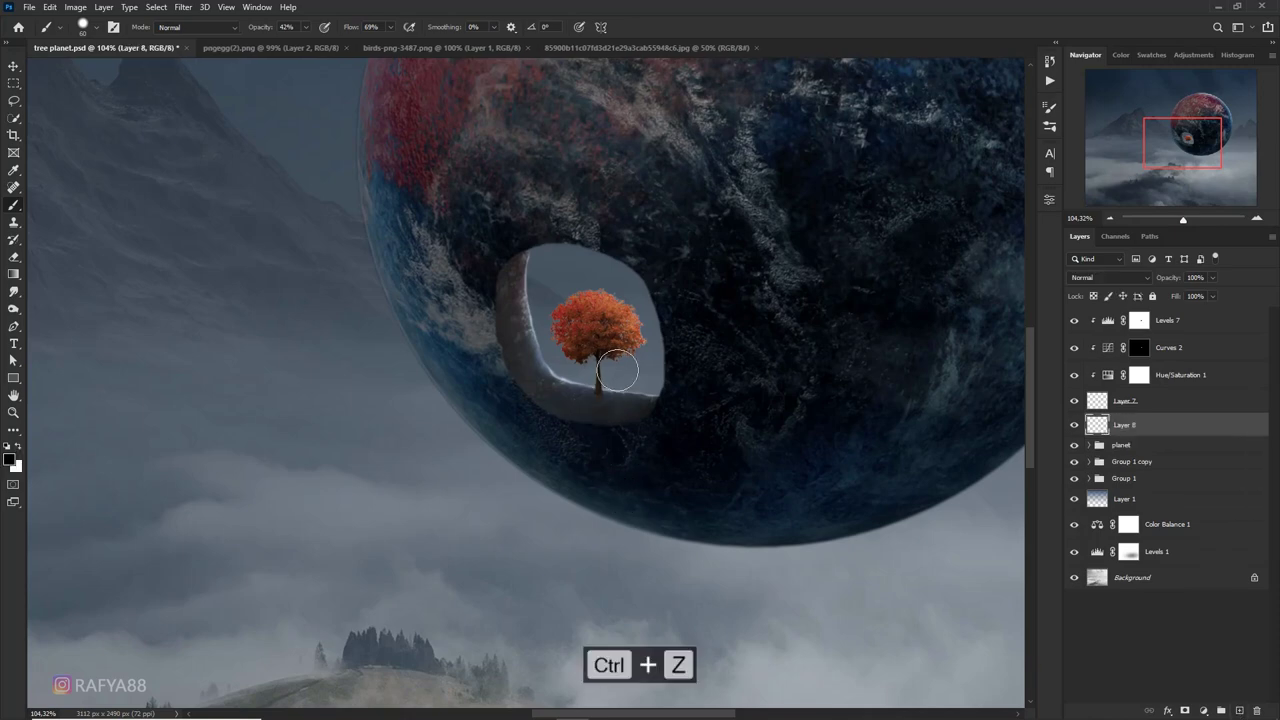
right_click(617, 371)
key("Return")
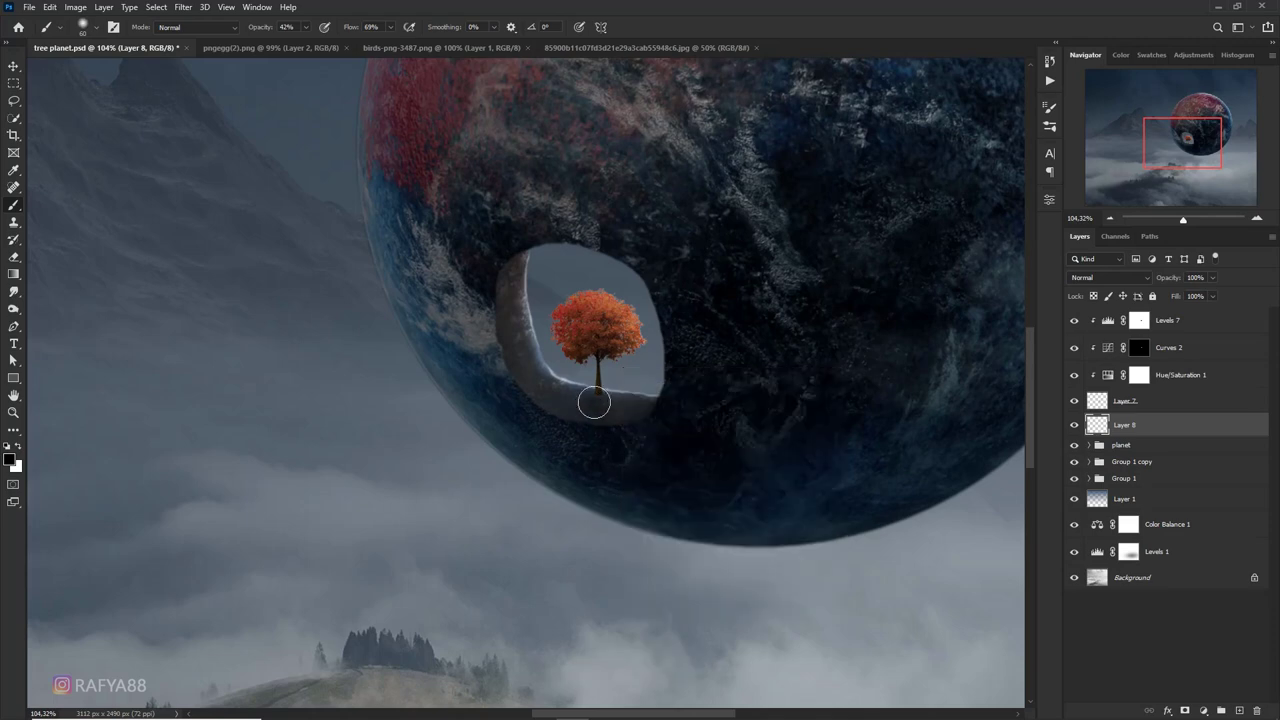
Squash the dark shadow wide and flat under the tree, then fit the image to the window
key("ctrl+t")
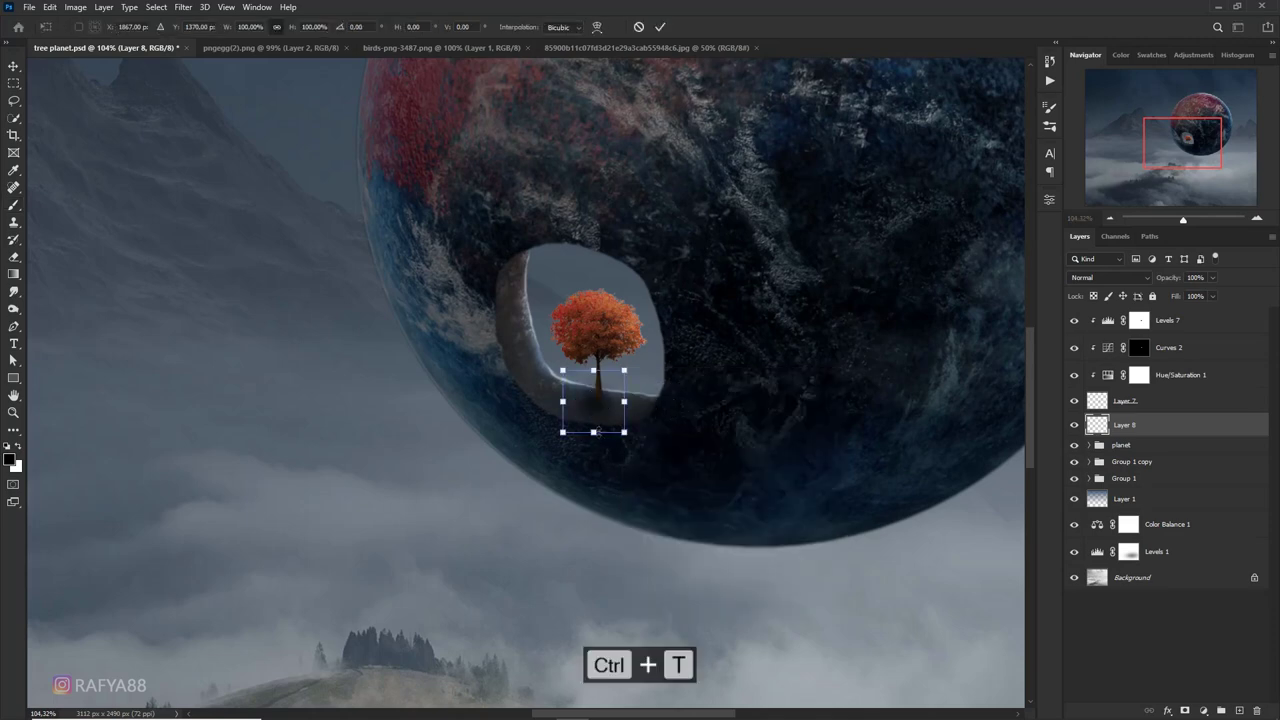
left_click_drag(625, 432, 667, 412)
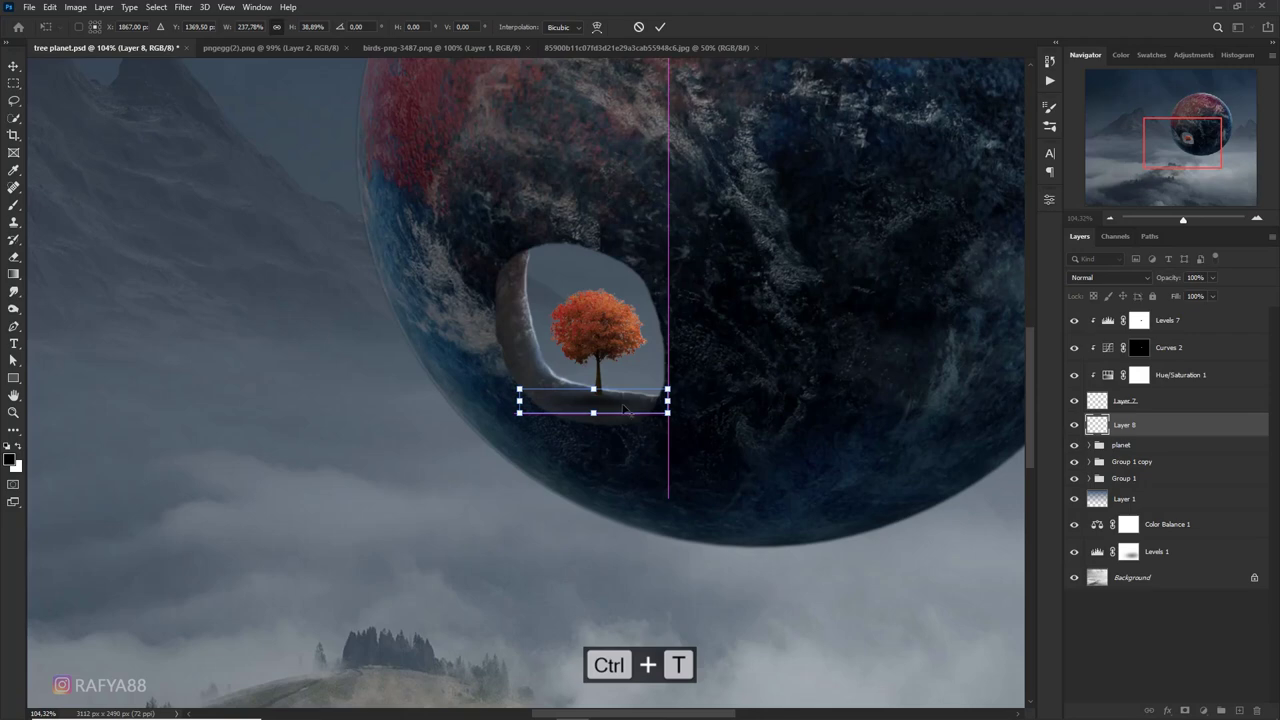
left_click_drag(594, 412, 600, 421)
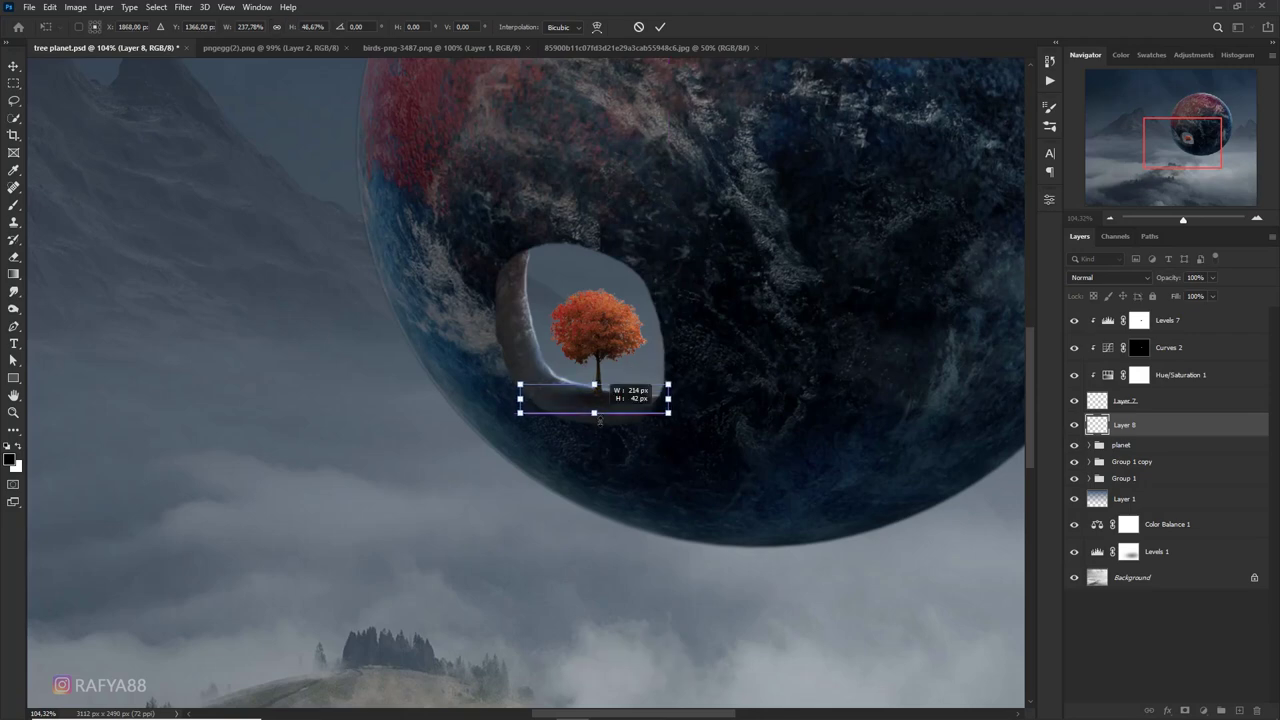
key("Return")
key("b")
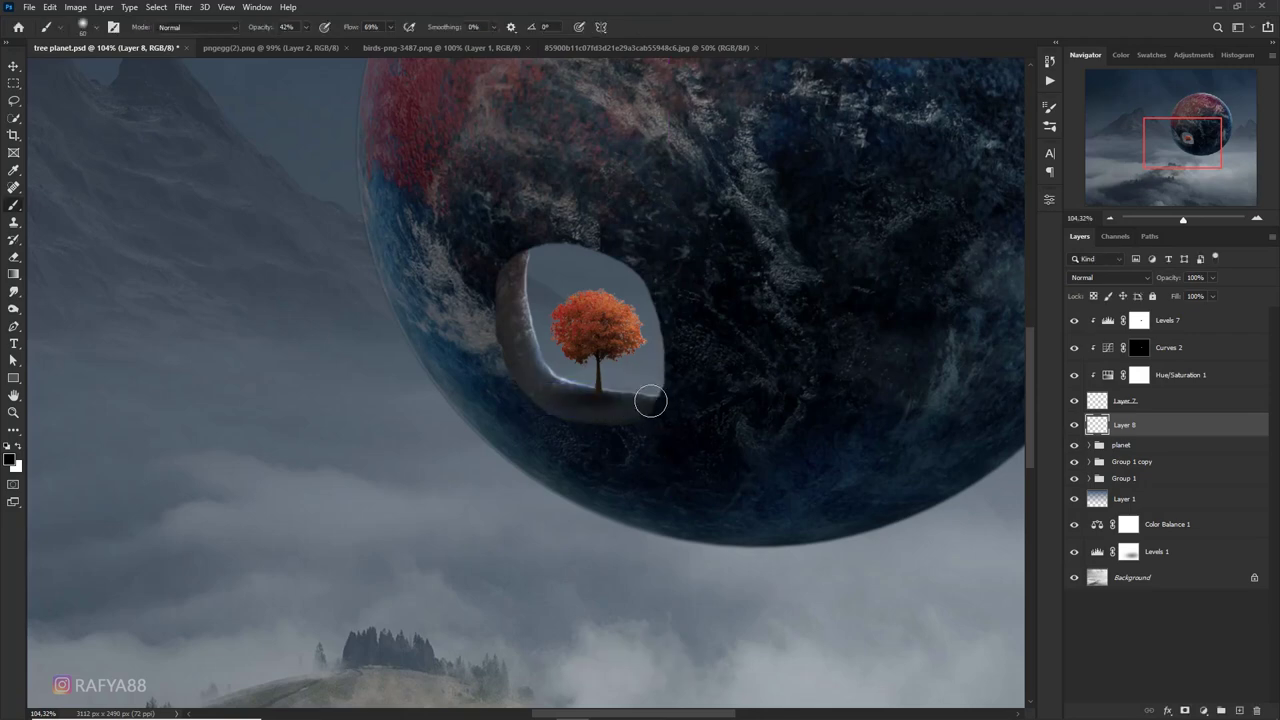
key("ctrl+0")
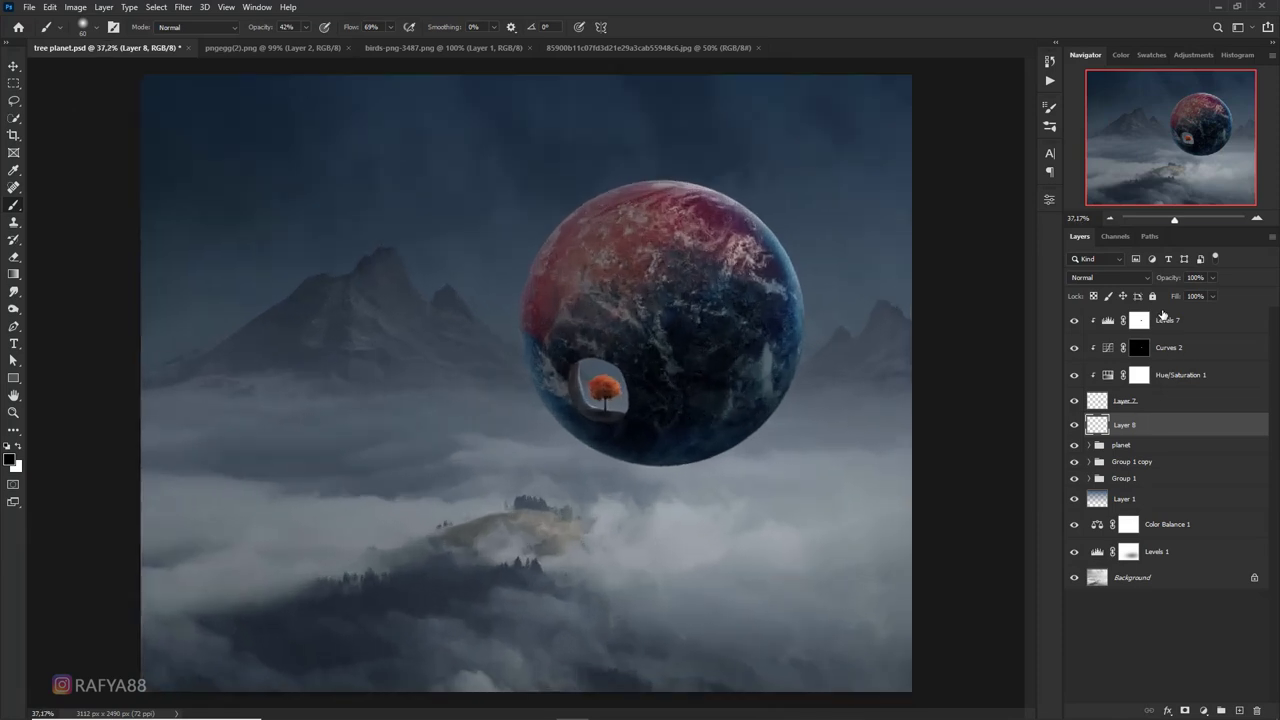
Drag the light-rays image into the planet composite above Levels 7
left_click(1169, 318)
left_click(601, 49)
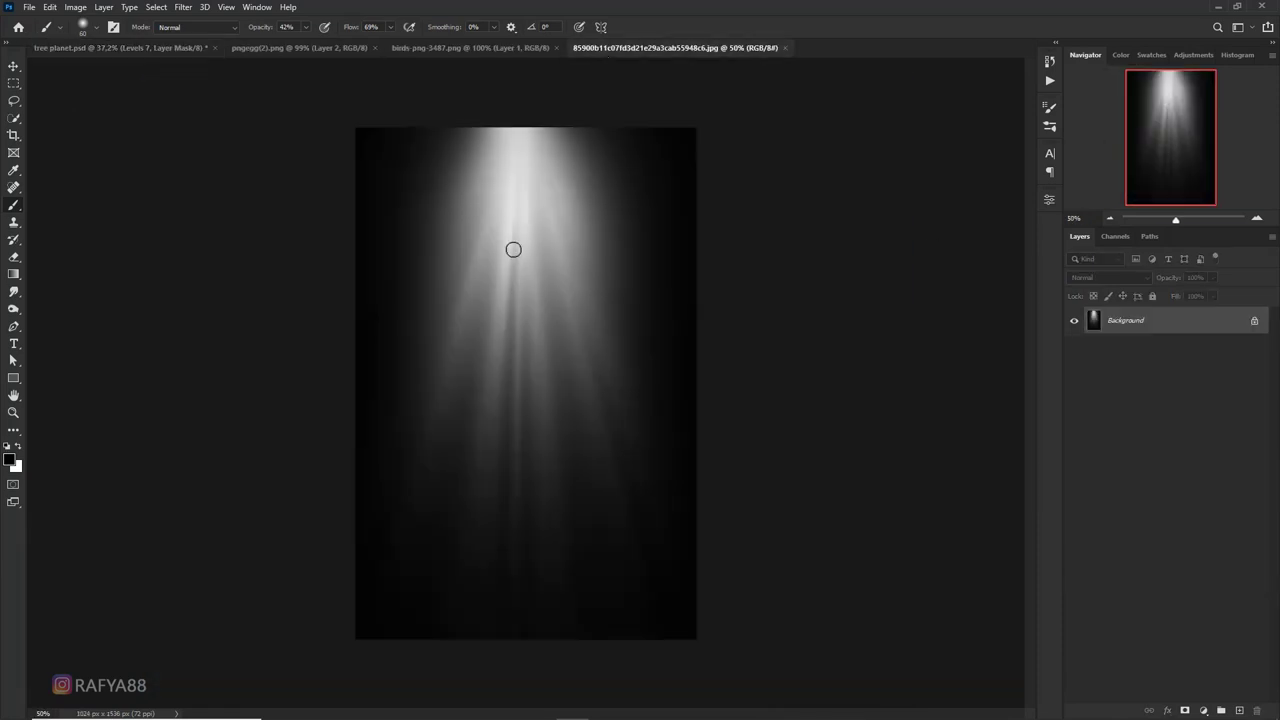
key("v")
left_click(196, 54)
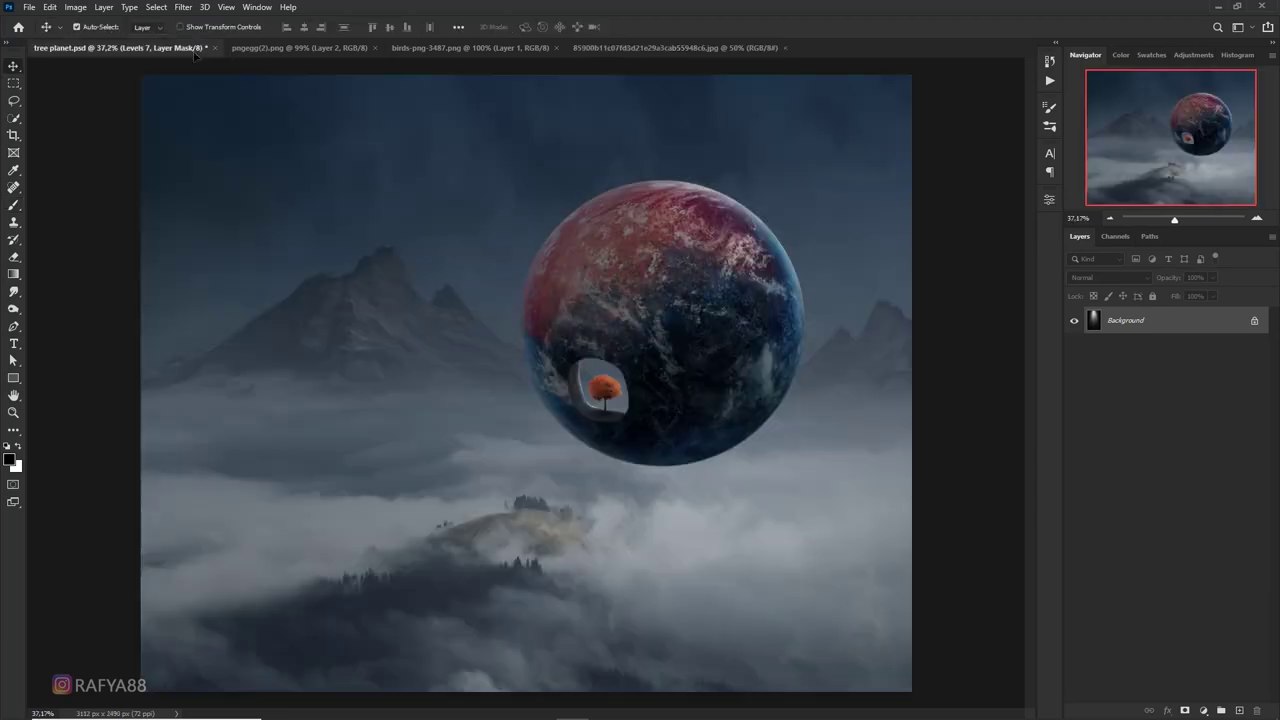
left_click_drag(505, 447, 505, 447)
Rotate the light rays about 45° and position them at the planet's hole
key("ctrl+t")
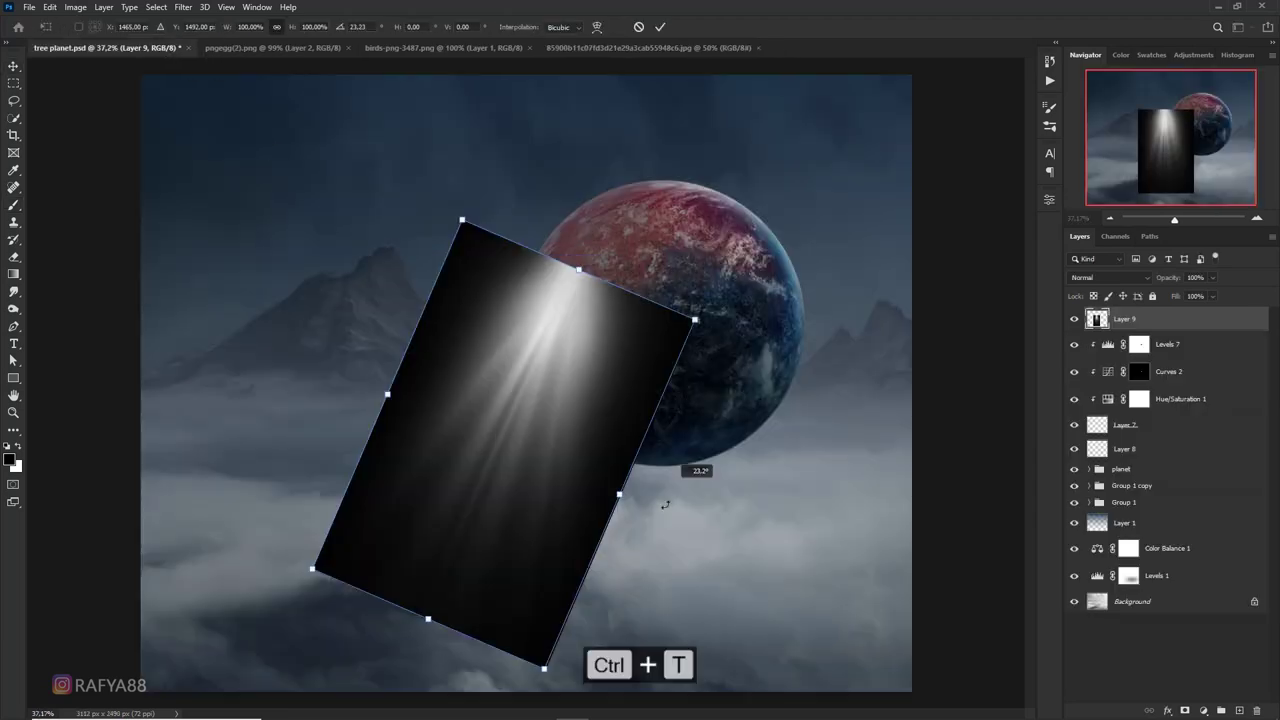
left_click_drag(673, 429, 634, 553)
left_click_drag(624, 437, 596, 491)
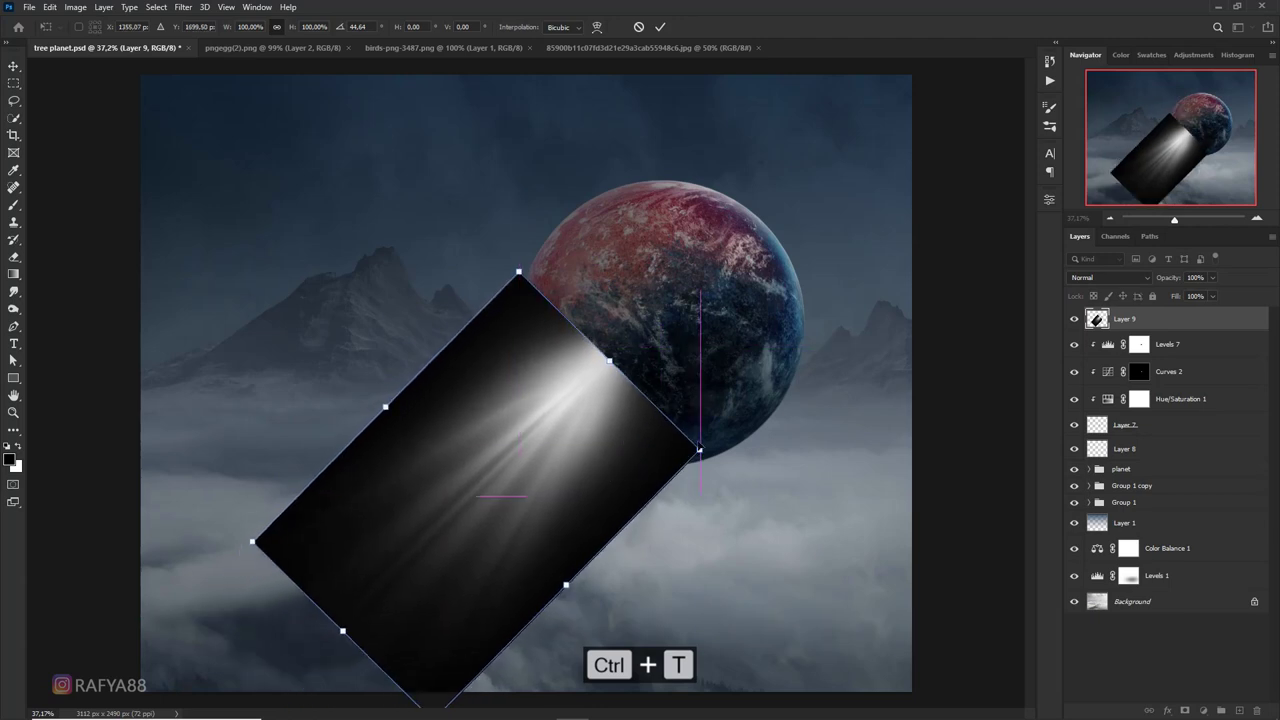
left_click_drag(714, 416, 717, 427)
left_click_drag(560, 440, 570, 431)
key("Return")
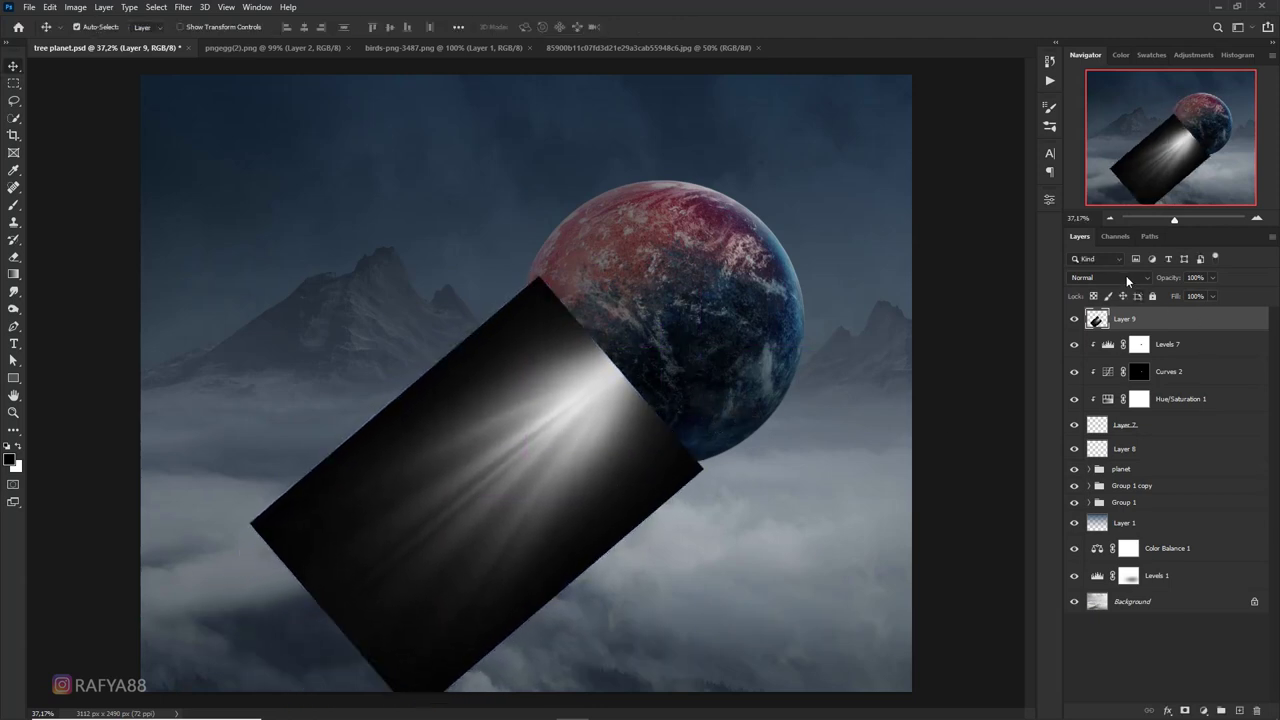
Set the light rays to Screen blending and darken their midtones with Levels
left_click(1126, 277)
left_click(1108, 389)
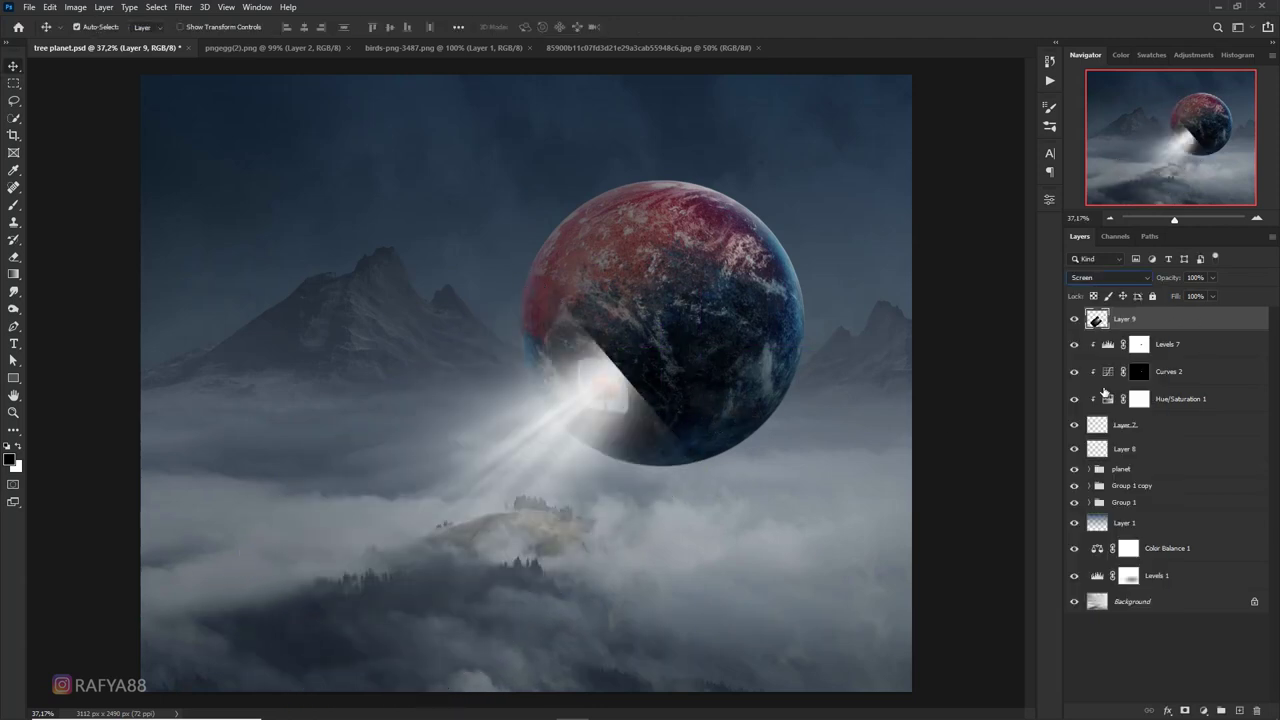
key("ctrl+l")
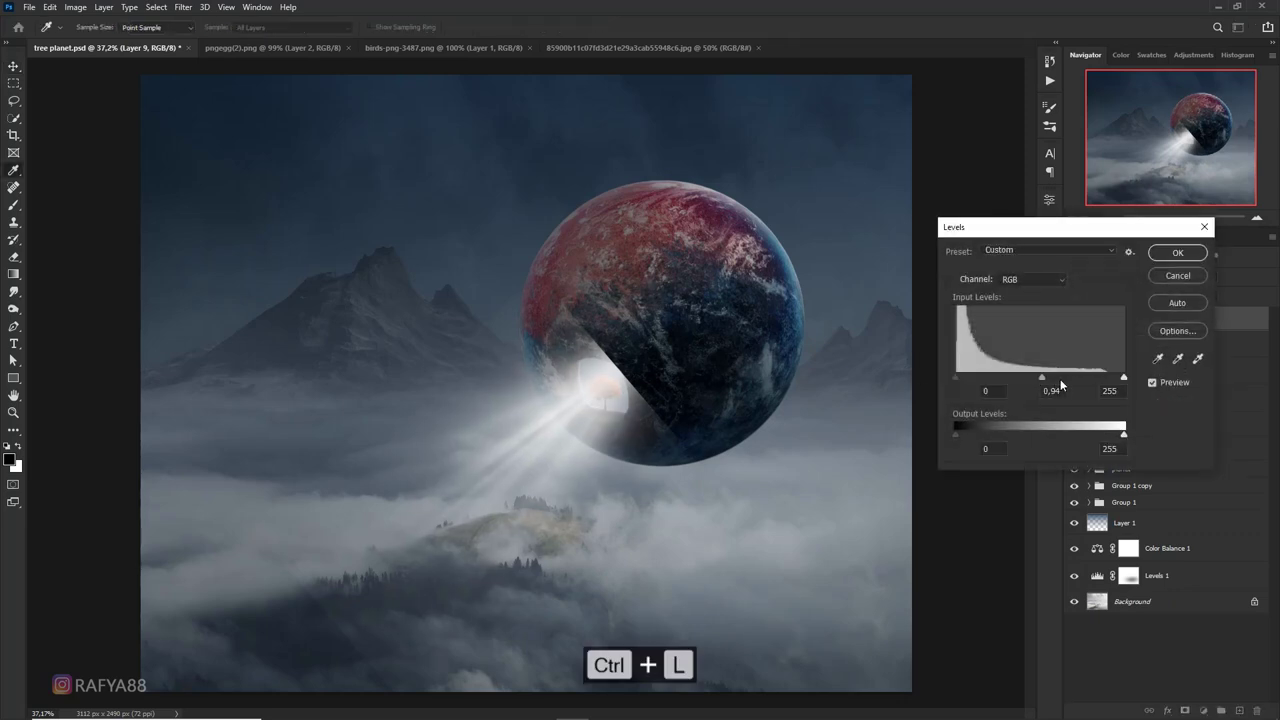
left_click_drag(1062, 385, 1126, 383)
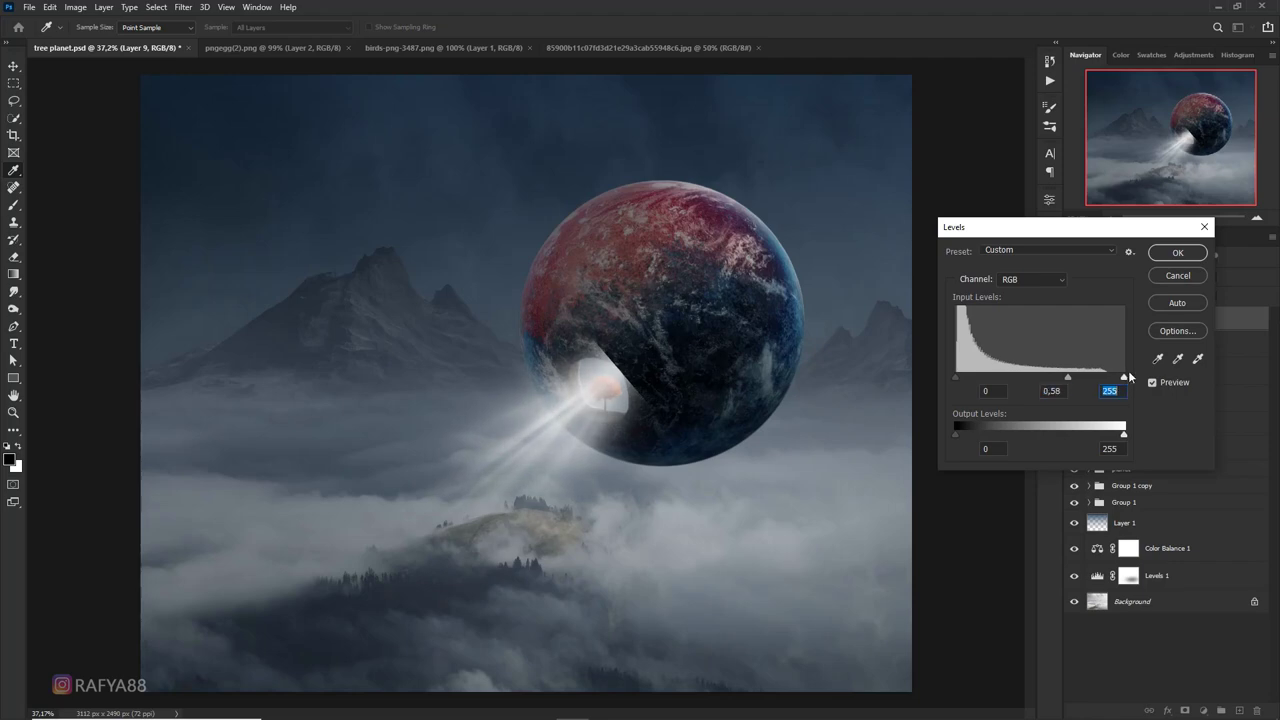
left_click(1177, 253)
Distort the beam by pulling its lower-left corner outward, then add a layer mask
key("ctrl+t")
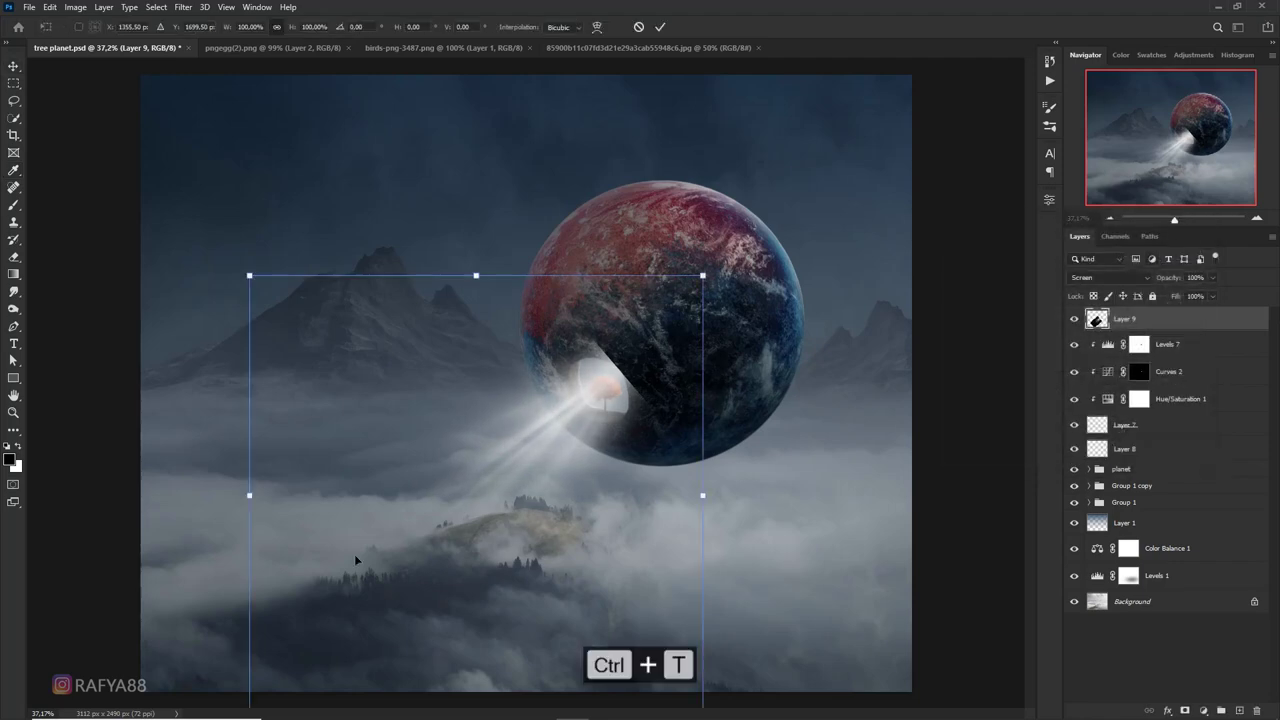
scroll(398, 526, "down", 3)
left_click_drag(356, 592, 227, 639)
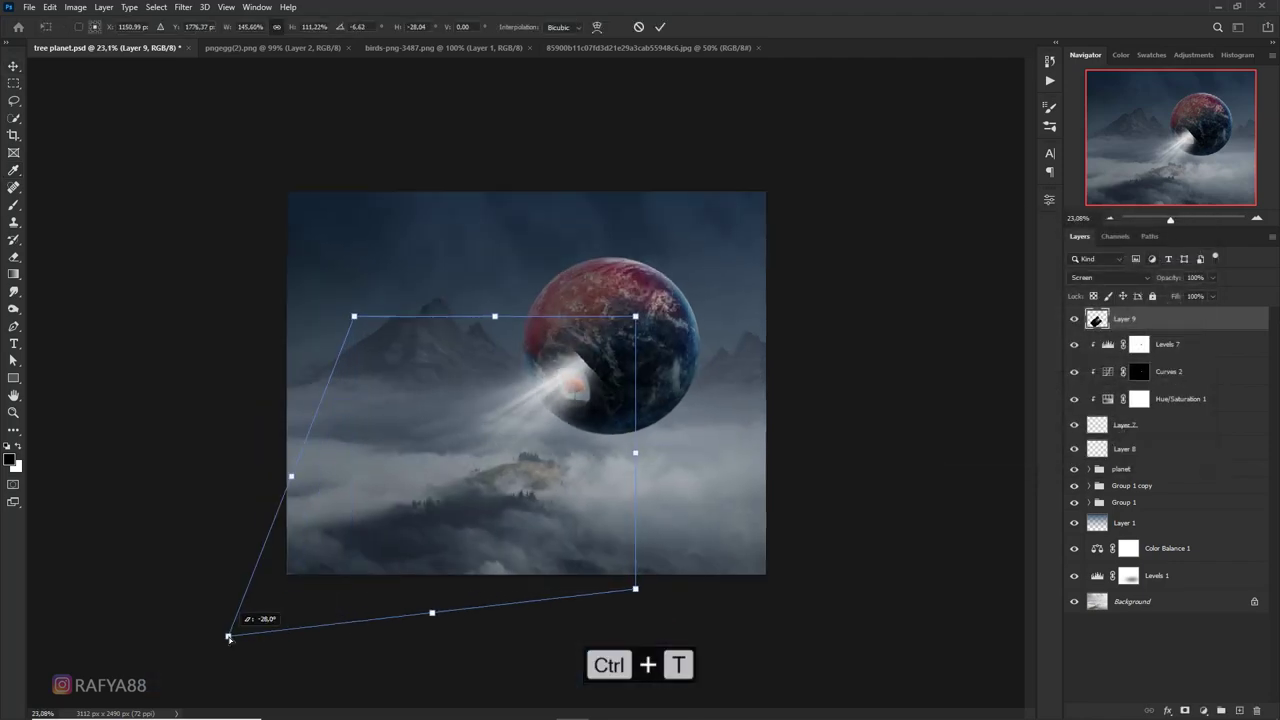
left_click_drag(553, 441, 550, 455)
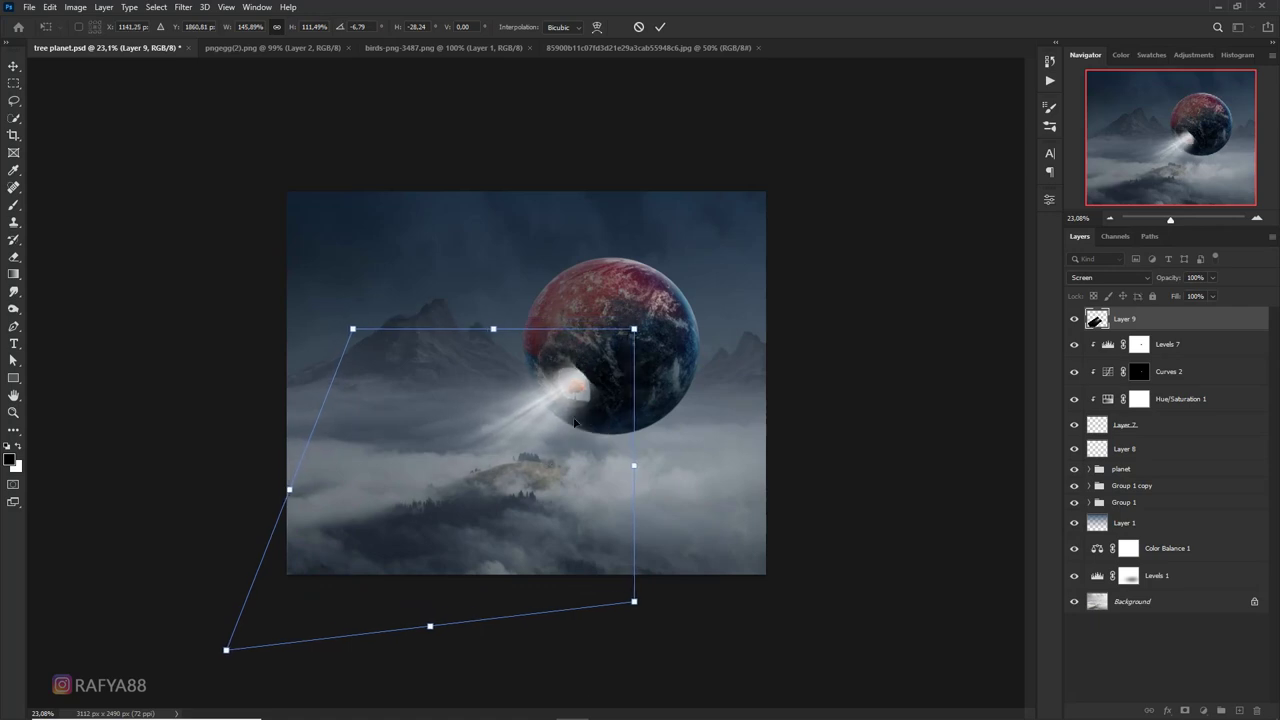
key("Return")
scroll(632, 369, "up", 3)
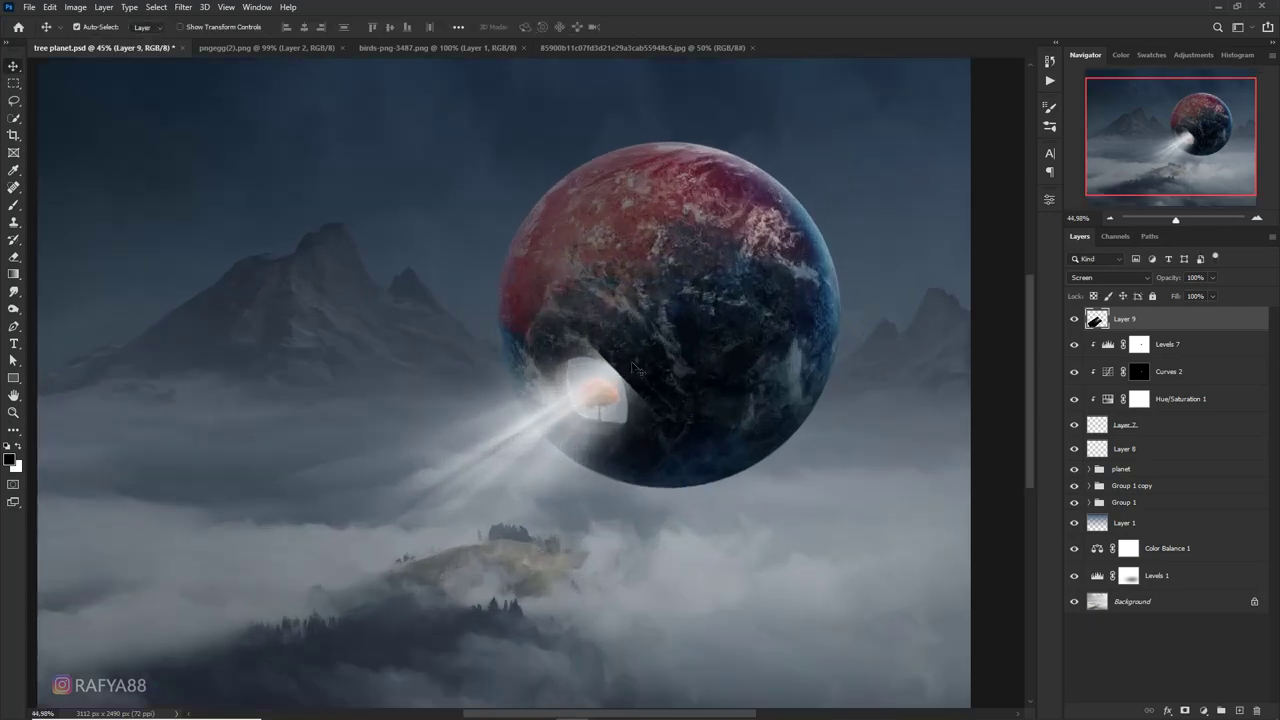
left_click(1182, 709)
Paint out part of the beam near the hole with a large brush and lower its opacity
key("b")
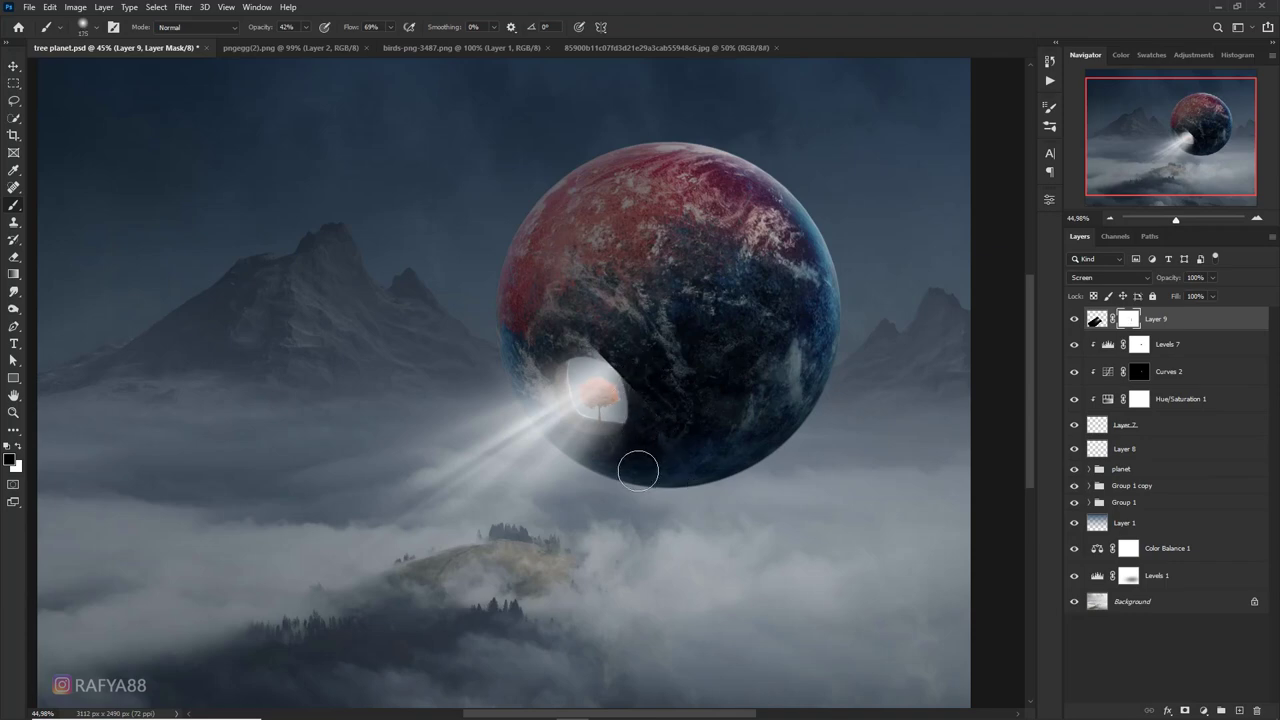
key("bracketright")
key("bracketright")
key("bracketright")
left_click_drag(573, 325, 615, 361)
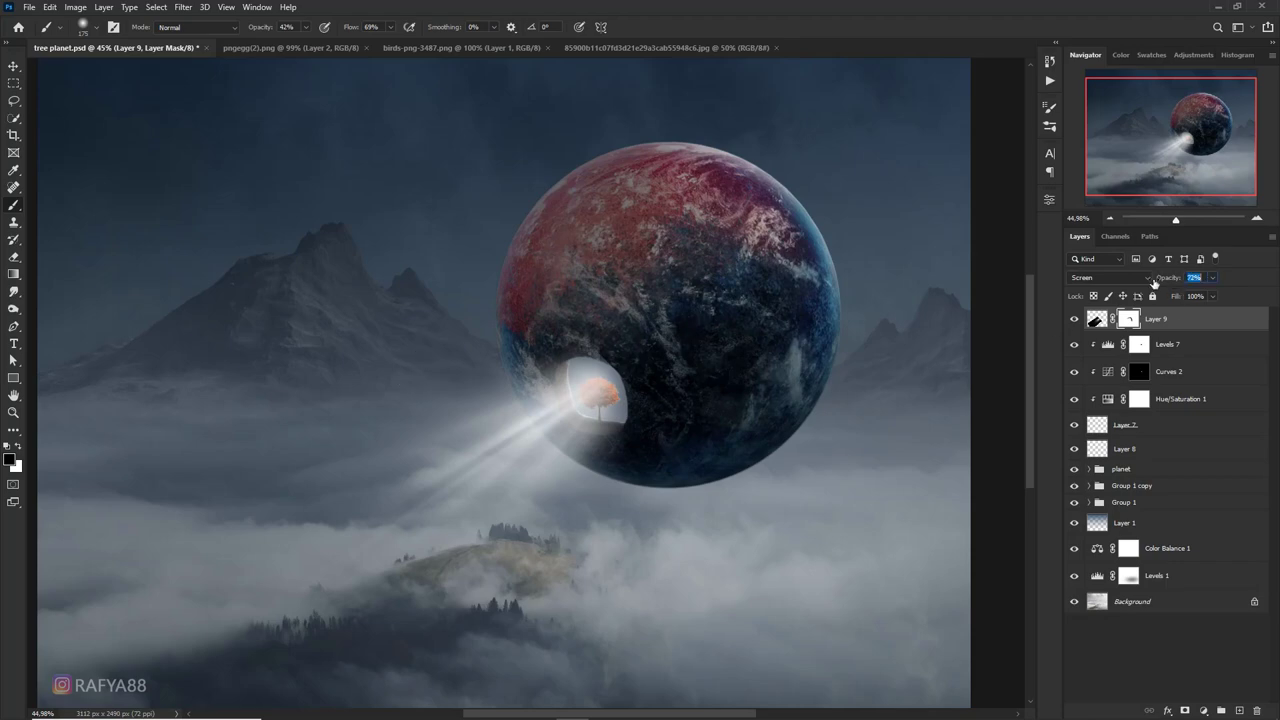
left_click_drag(1153, 283, 1153, 284)
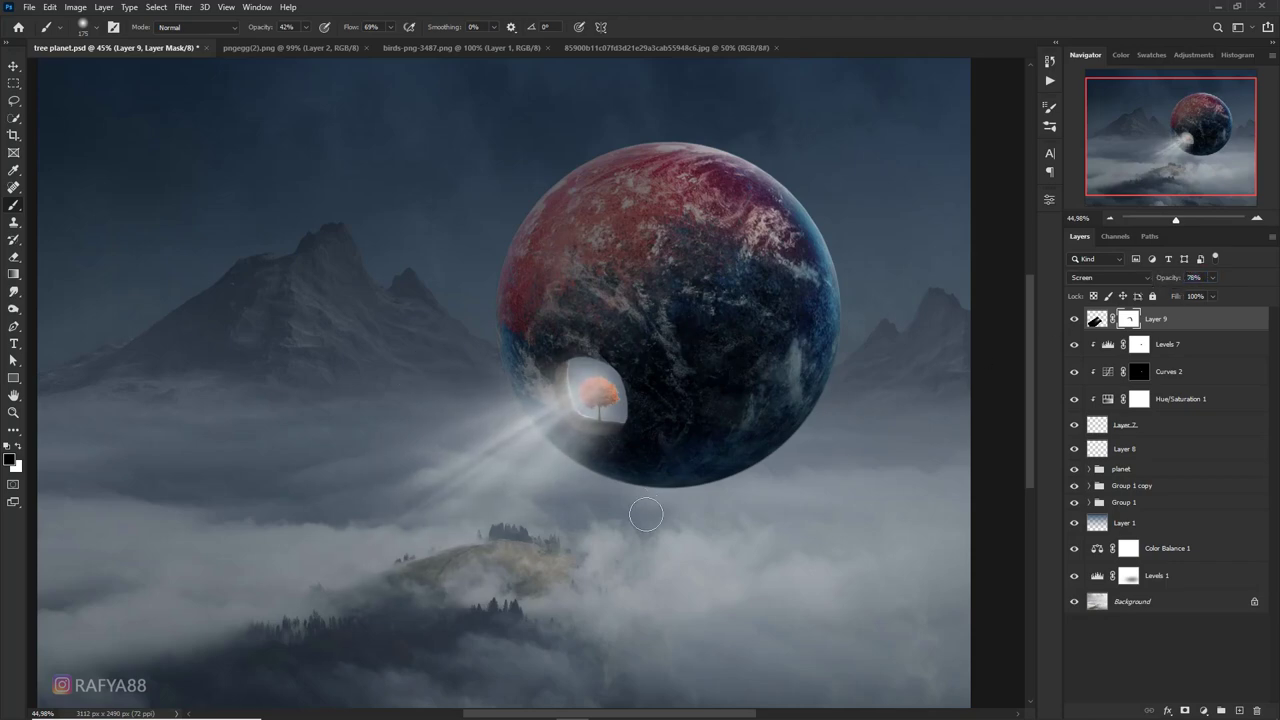
scroll(646, 514, "down", 5)
scroll(655, 507, "up", 2)
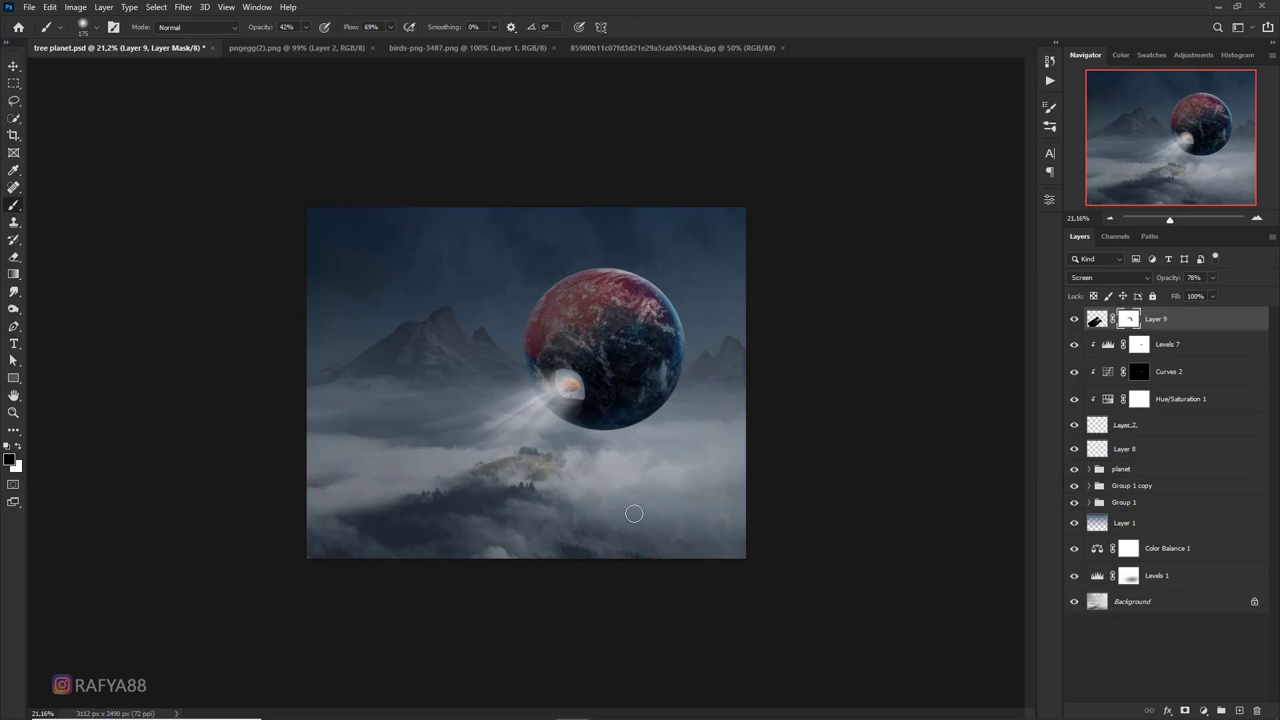
Nudge the beam slightly up-right and fade it to about 53% opacity
key("ctrl+t")
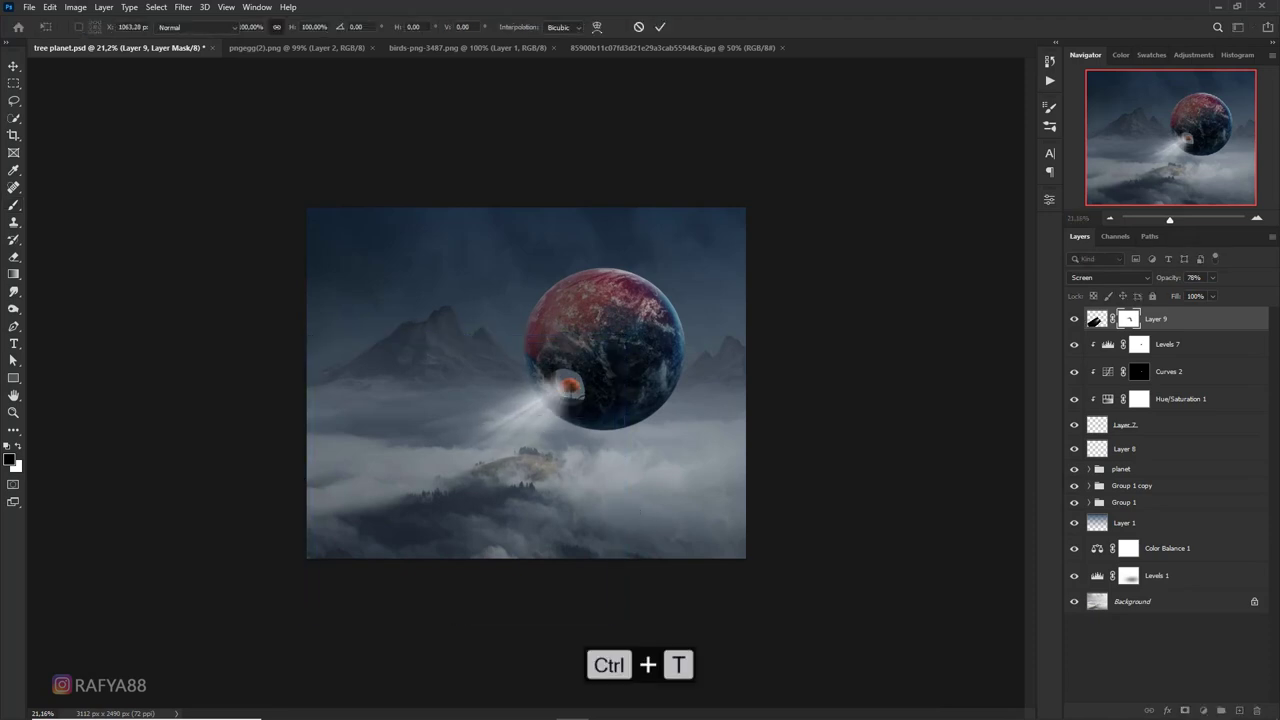
key("b")
scroll(608, 486, "up", 1)
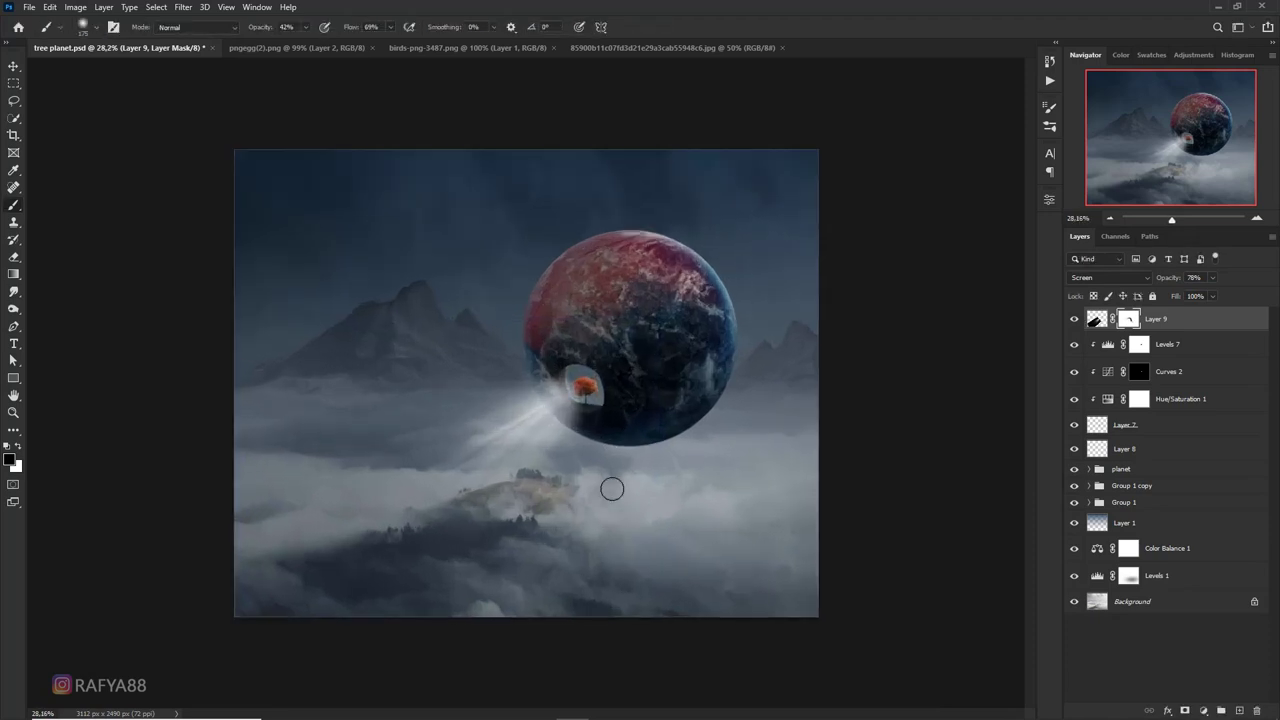
key("ctrl+t")
left_click_drag(558, 458, 576, 447)
key("Return")
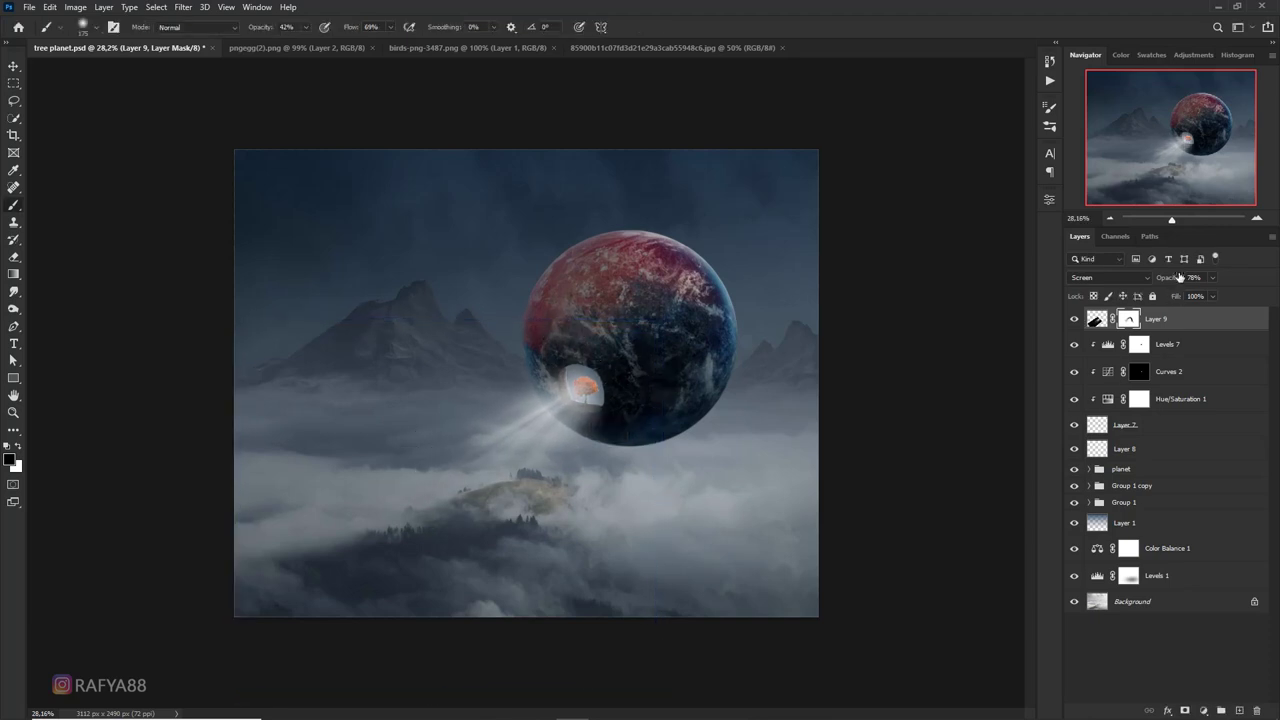
left_click_drag(1164, 278, 1152, 282)
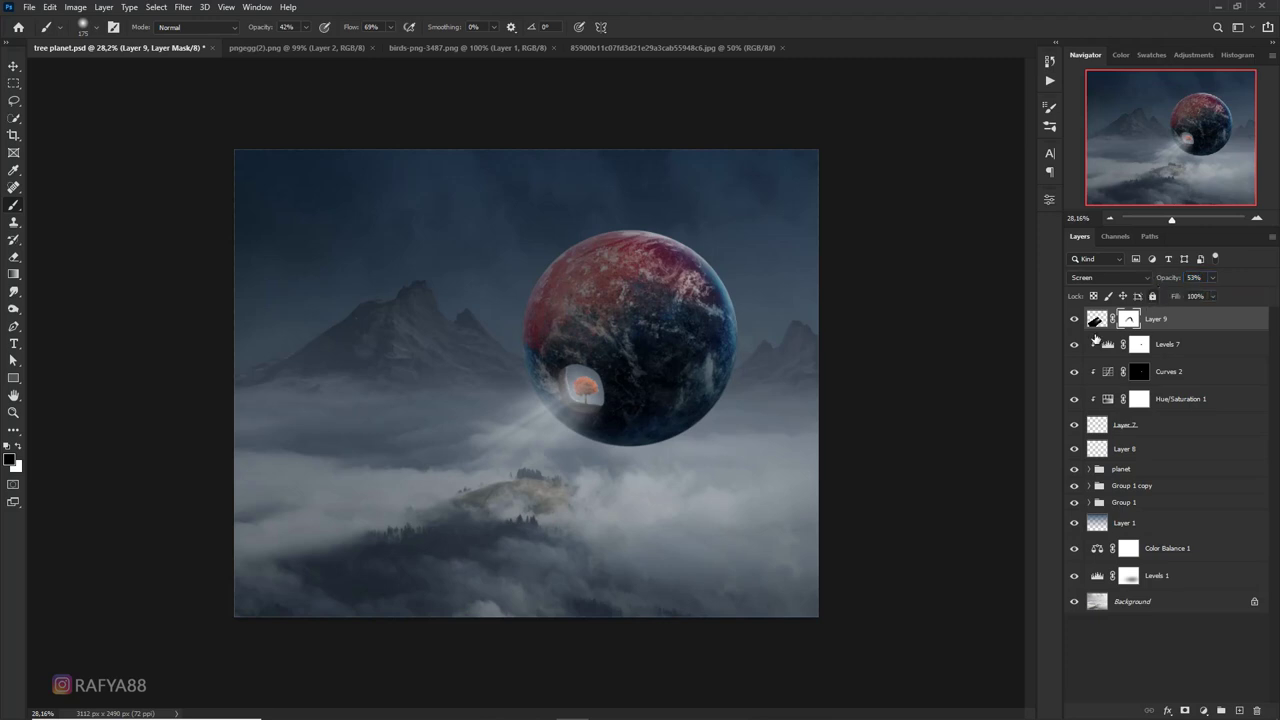
Stretch the beam's lower-left corner further outward
key("ctrl+t")
scroll(345, 562, "down", 3, "alt")
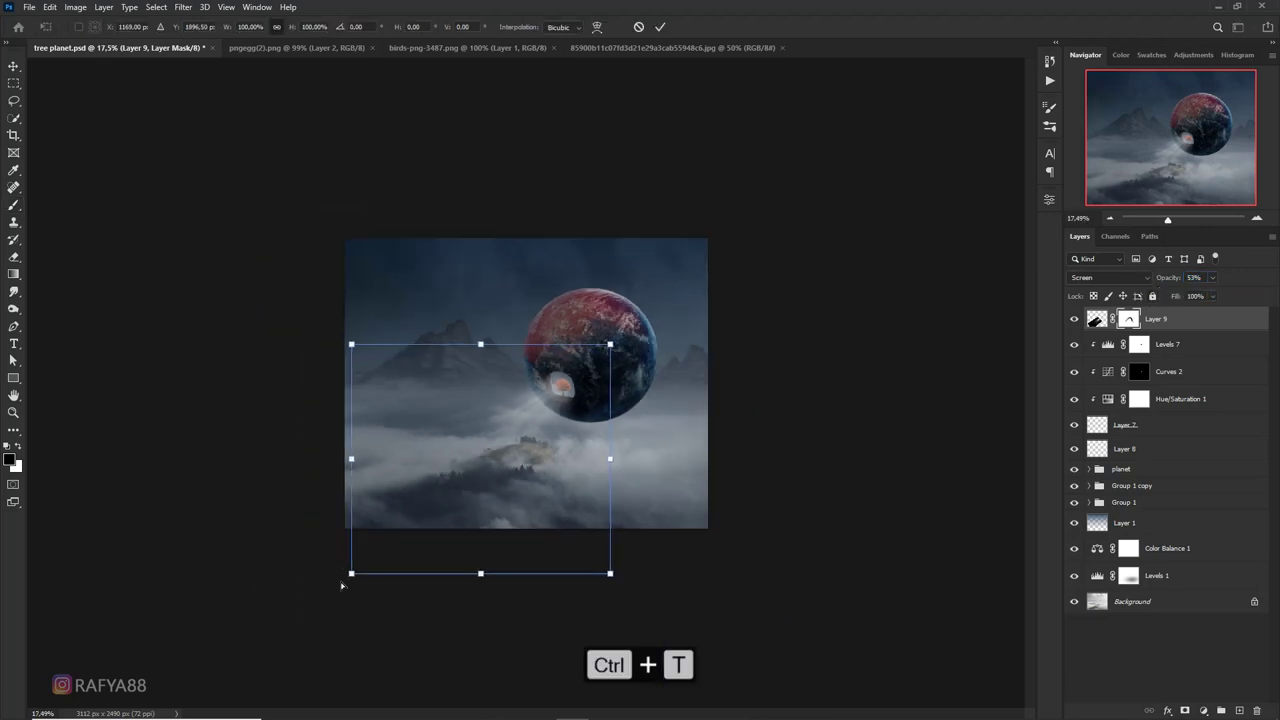
left_click_drag(341, 585, 178, 693)
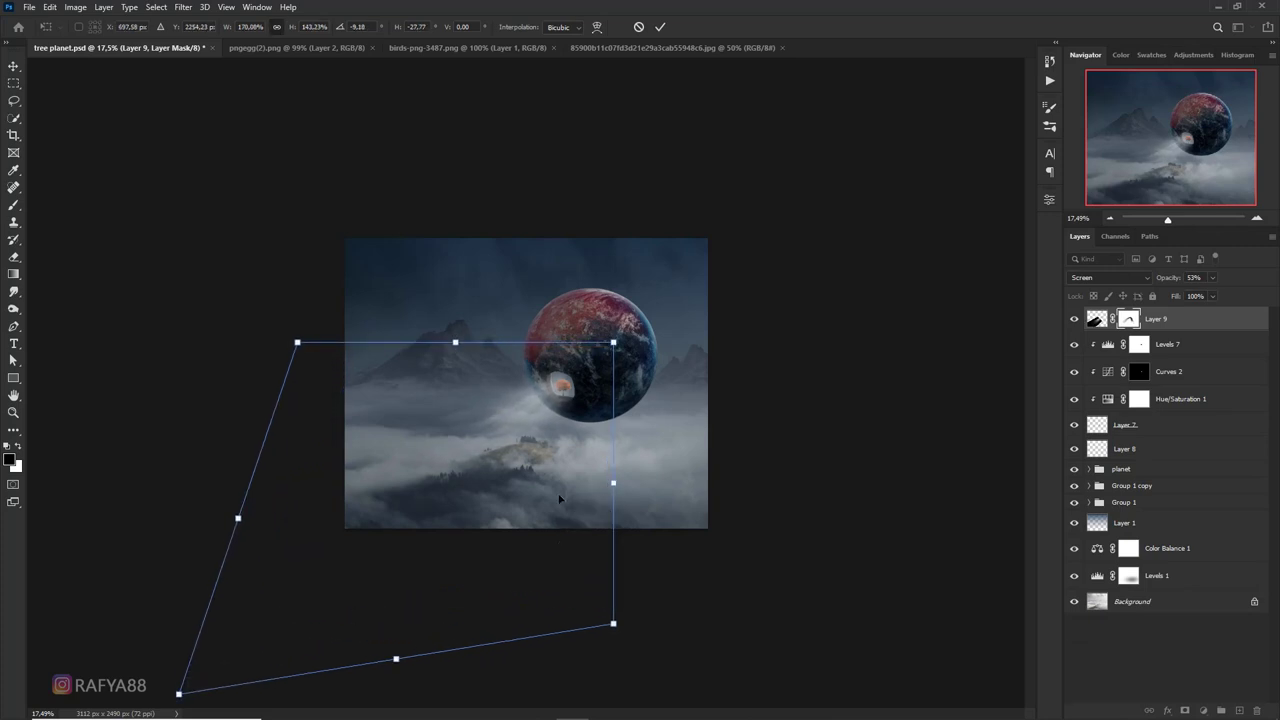
key("Return")
scroll(634, 366, "up", 5, "alt")
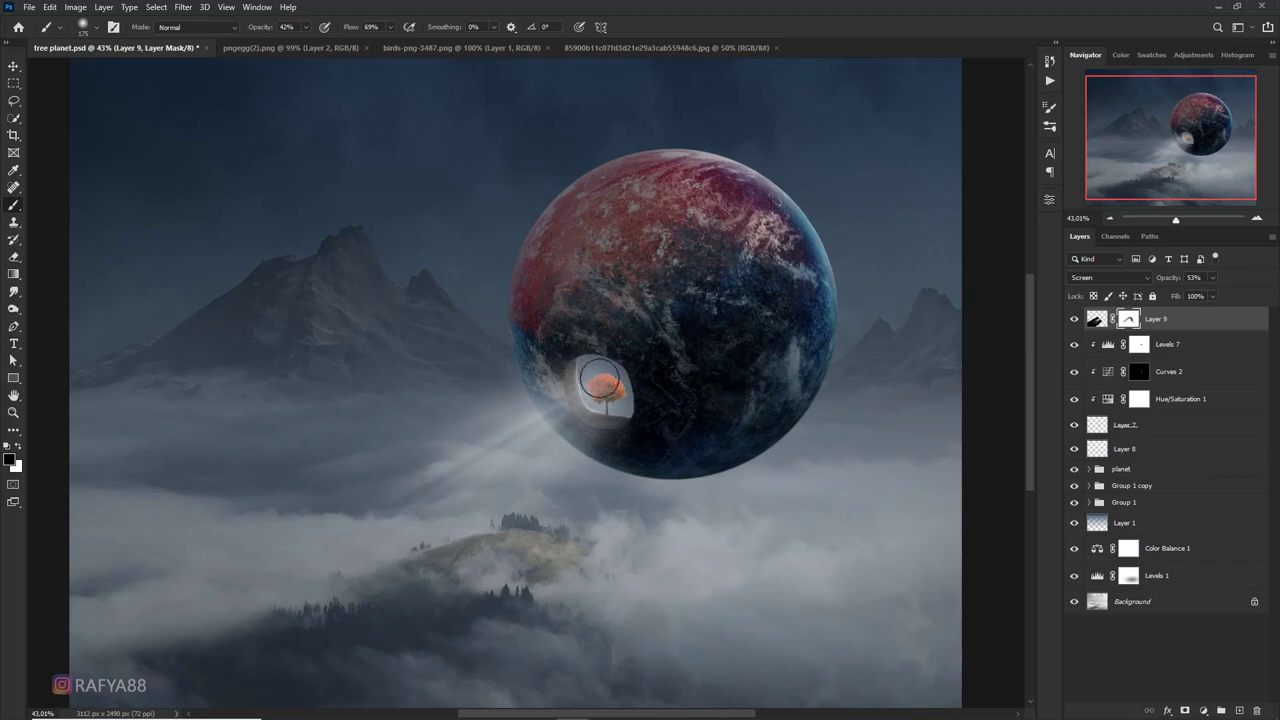
scroll(590, 390, "down", 2, "alt")
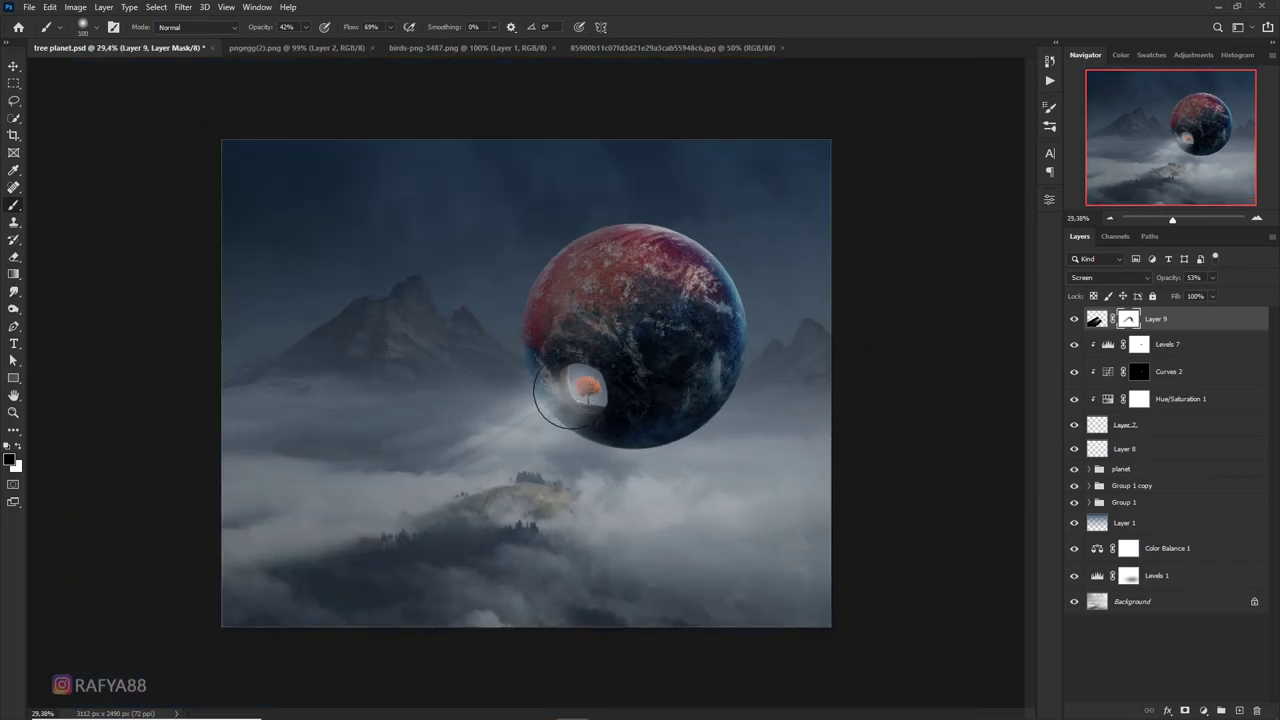
scroll(620, 458, "down", 3, "alt")
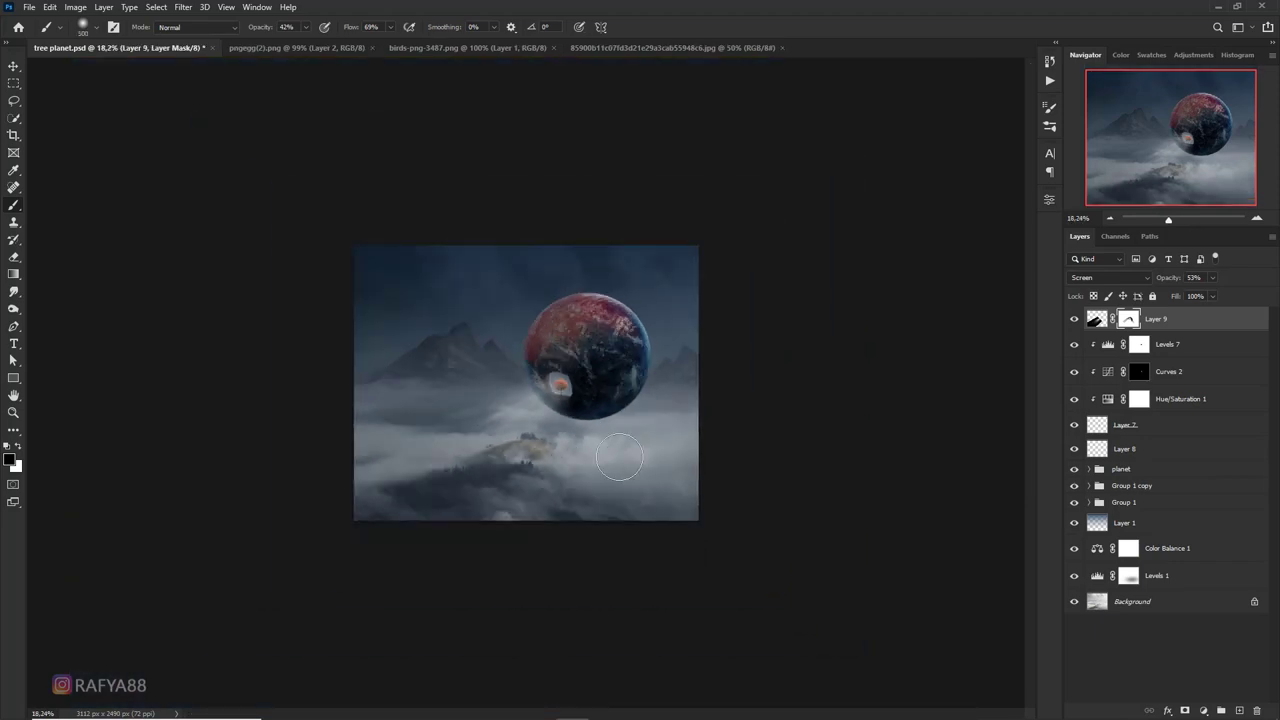
scroll(620, 458, "up", 2, "alt")
Tilt the beam slightly counter-clockwise and shift it right and down
key("ctrl+t")
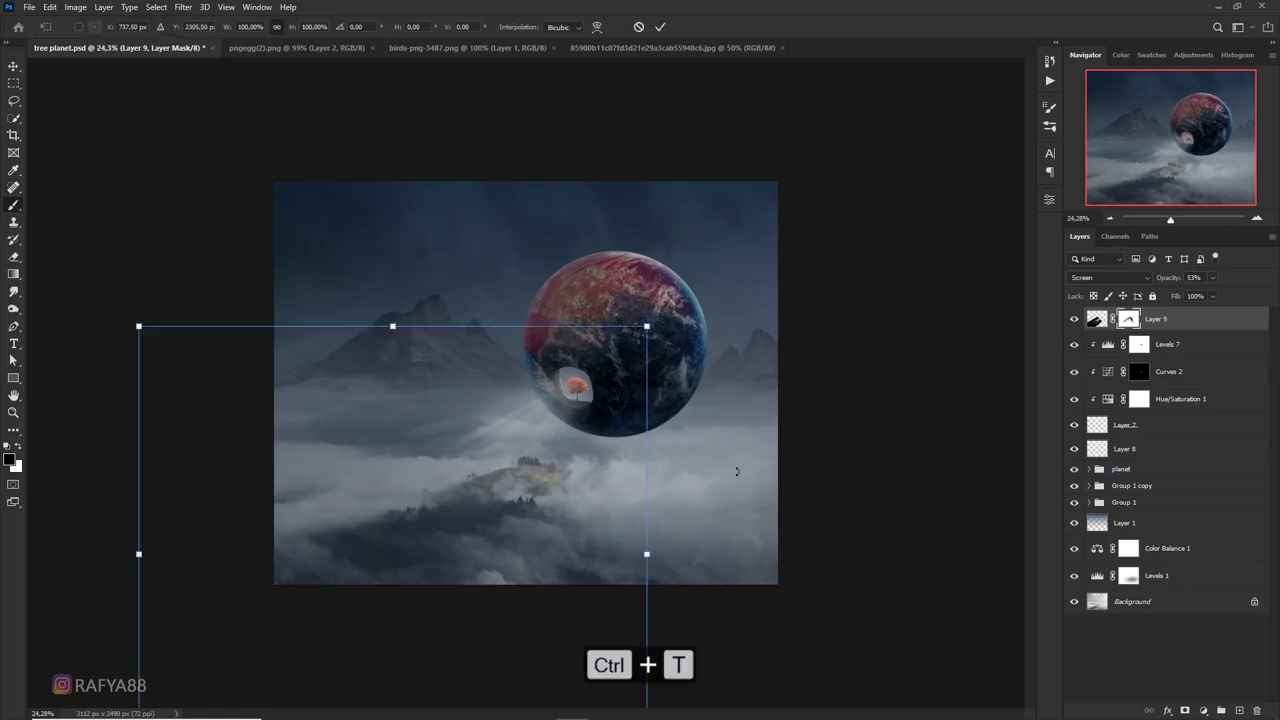
left_click_drag(749, 479, 740, 445)
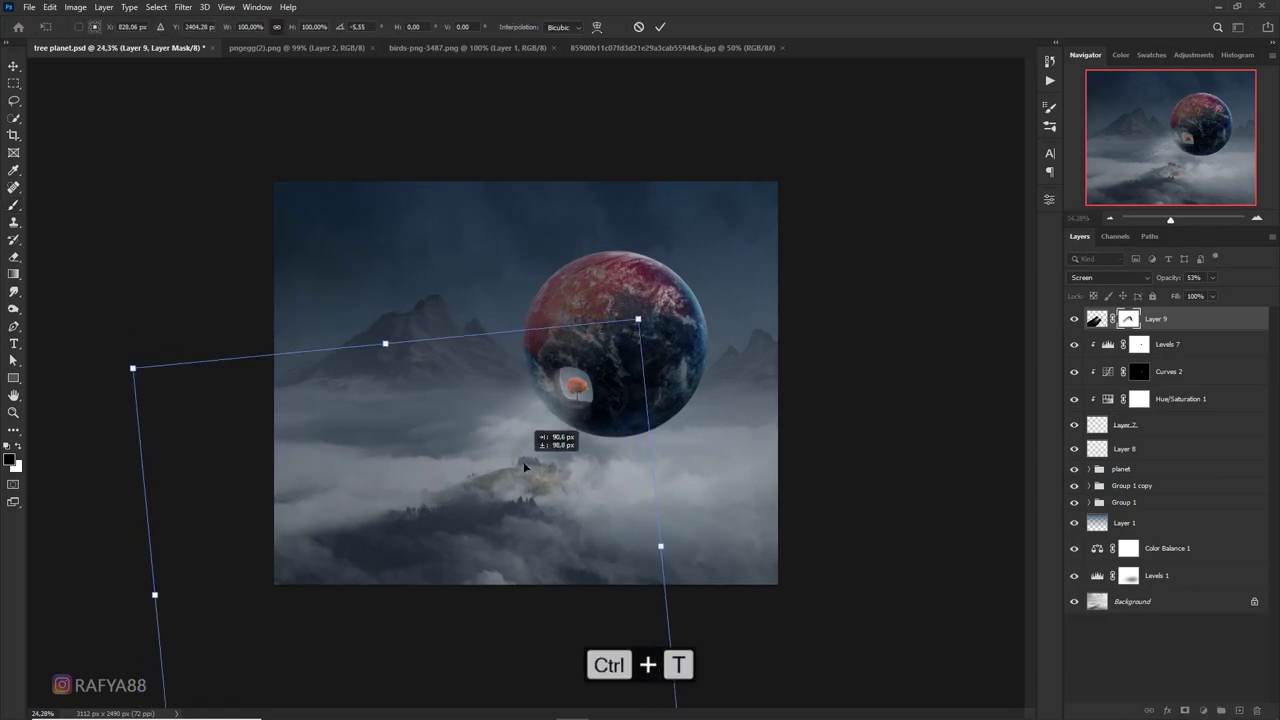
left_click_drag(499, 436, 527, 459)
key("Return")
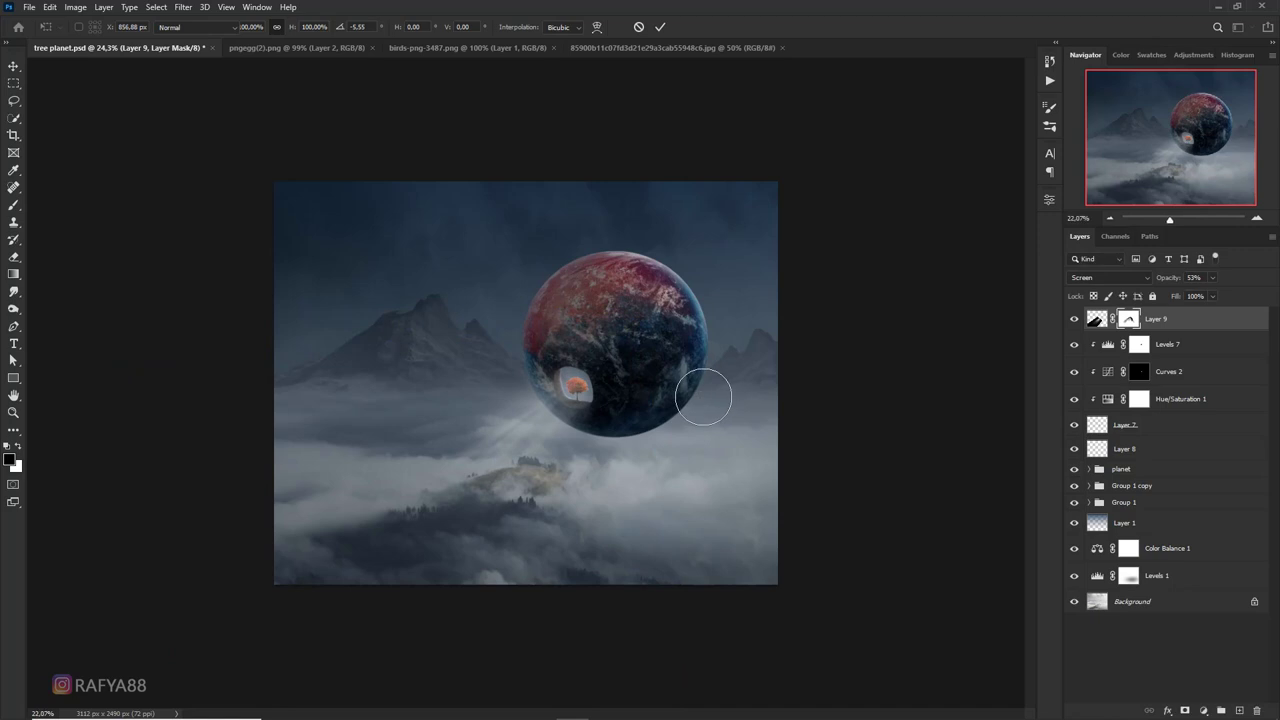
scroll(703, 400, "down", 3, "alt")
scroll(663, 382, "up", 5, "alt")
scroll(663, 380, "up", 1, "alt")
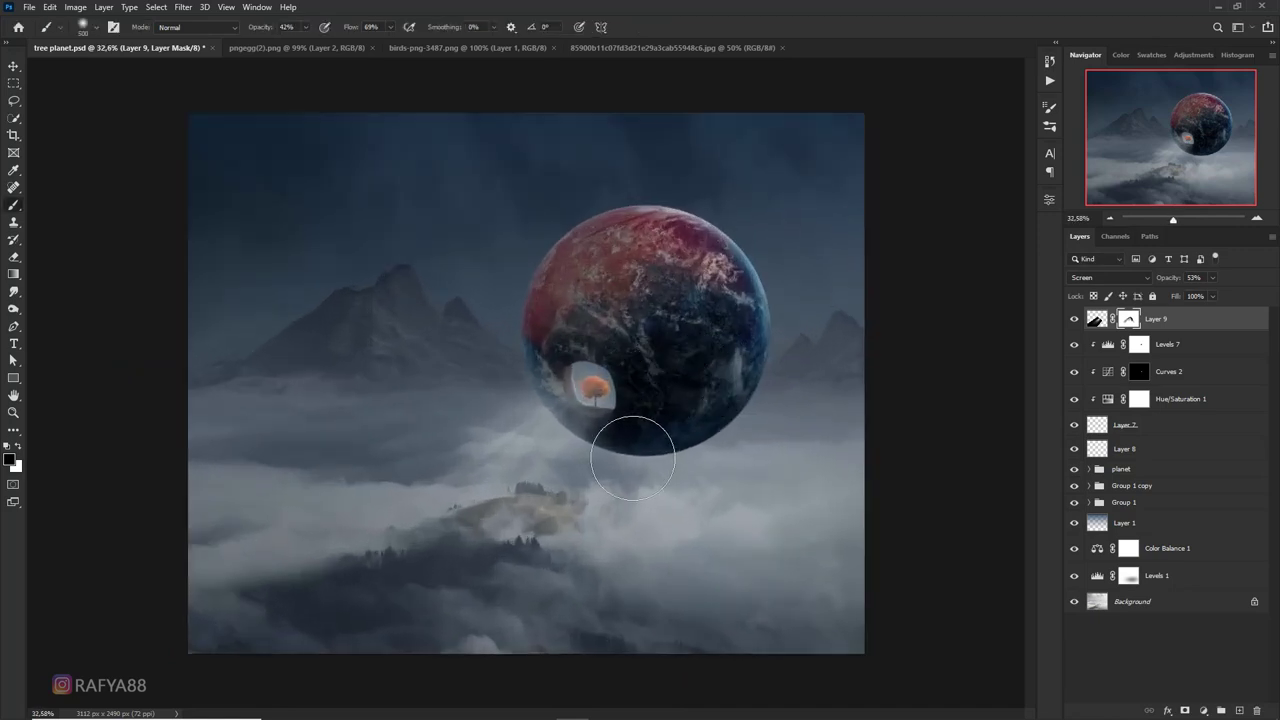
Above Layer 1, add Layer 10 with soft dark strokes over the side and bottom fog, blended Multiply
left_click(1150, 523)
left_click(1238, 710)
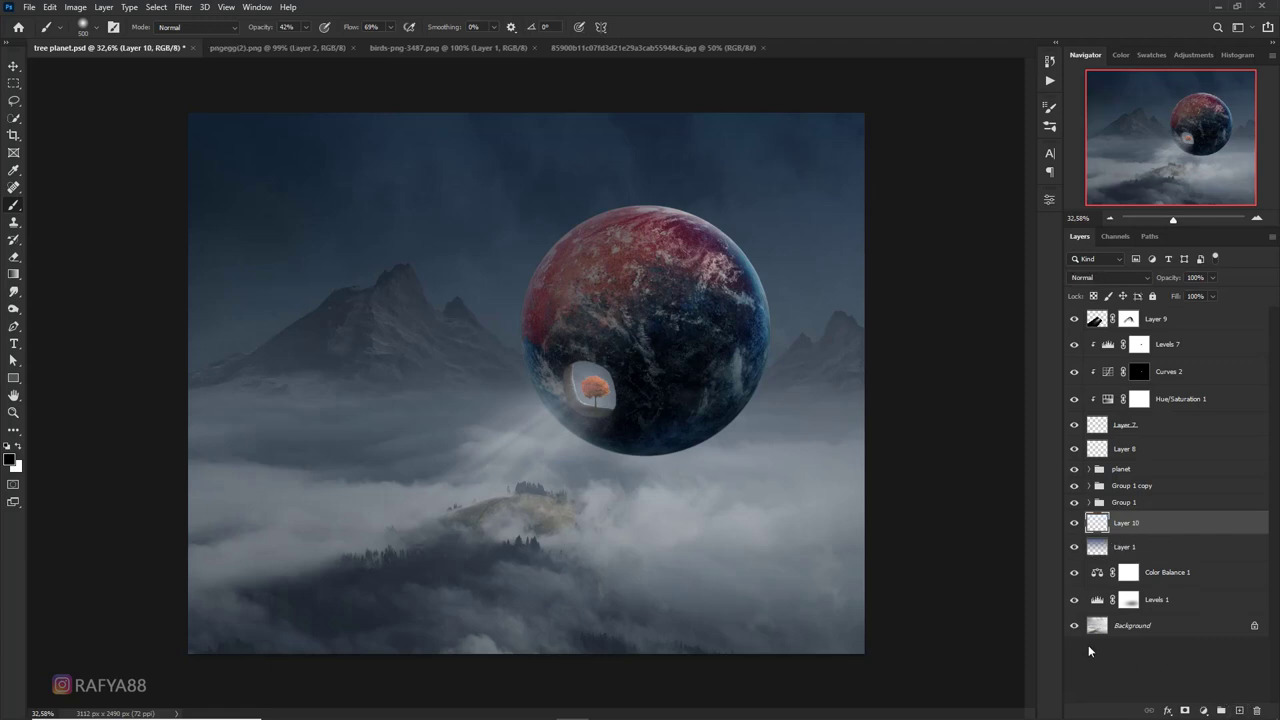
key("bracketright")
key("bracketright")
key("bracketright")
key("ctrl+minus")
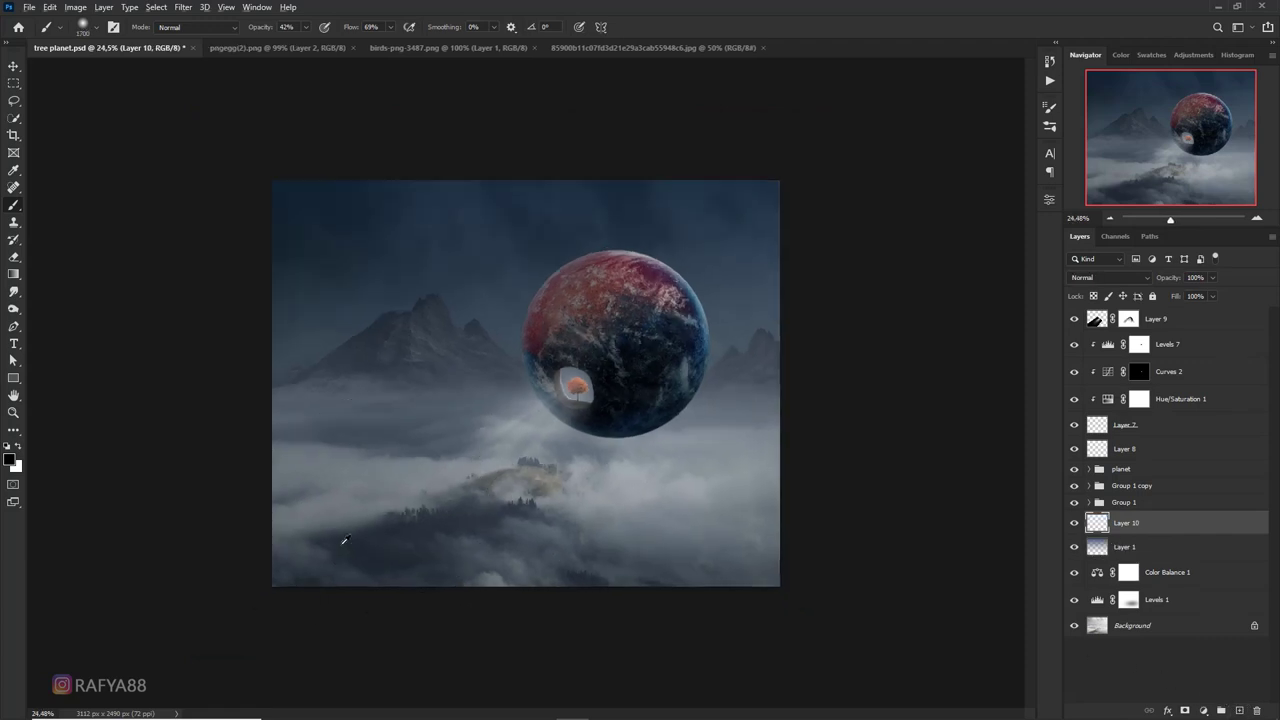
mouse_move(271, 406)
left_mouse_down()
mouse_move(309, 466)
mouse_move(426, 440)
mouse_move(343, 414)
mouse_move(343, 343)
mouse_move(314, 386)
left_mouse_up()
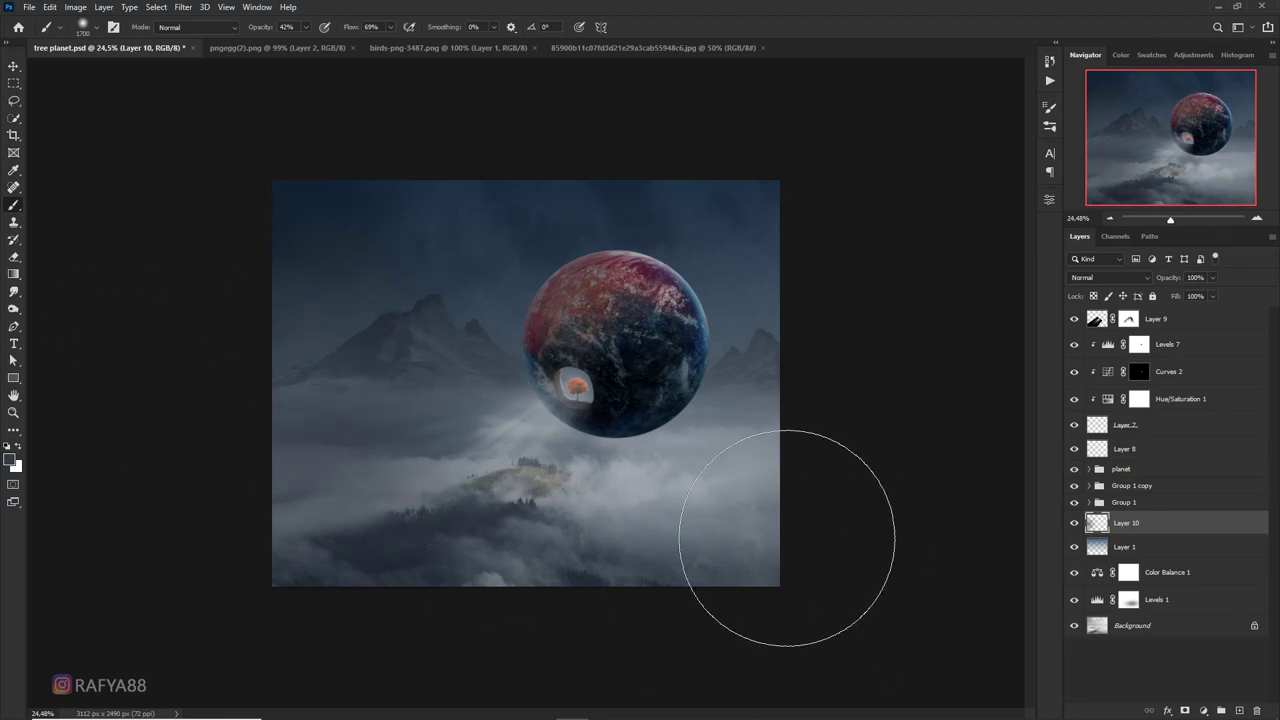
left_click_drag(781, 505, 823, 371)
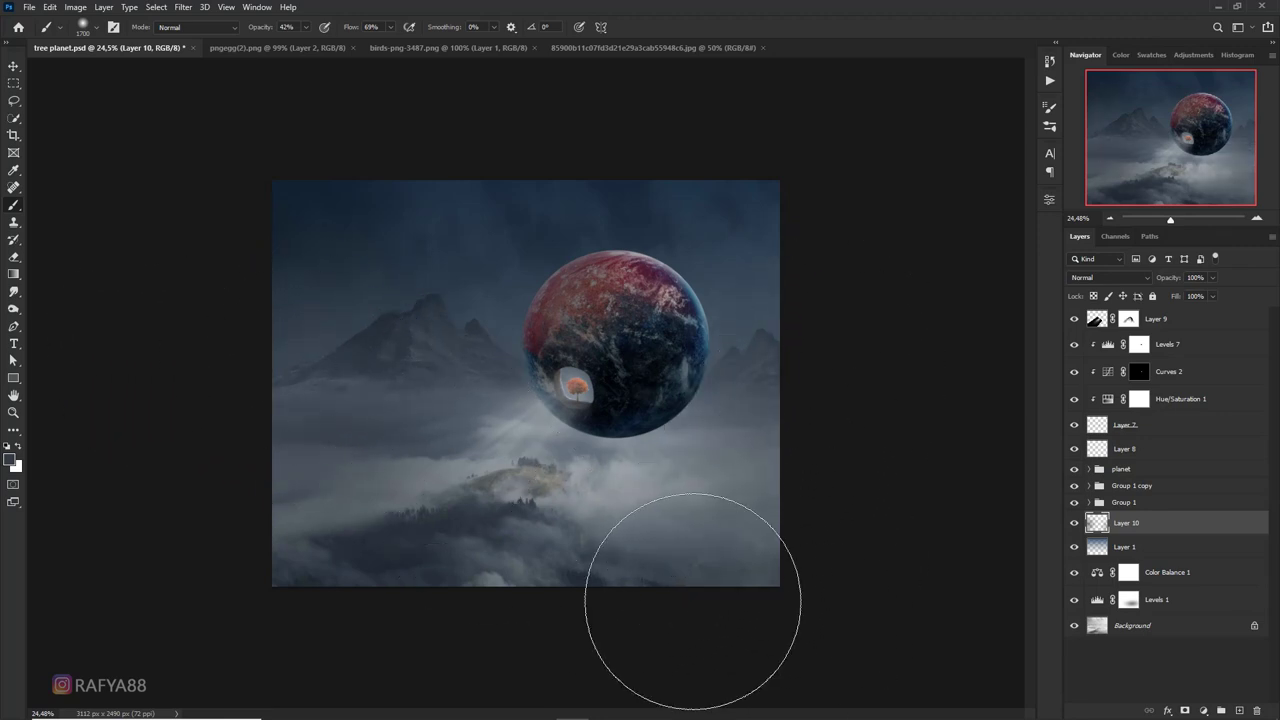
mouse_move(693, 601)
left_mouse_down()
mouse_move(580, 563)
mouse_move(463, 586)
left_mouse_up()
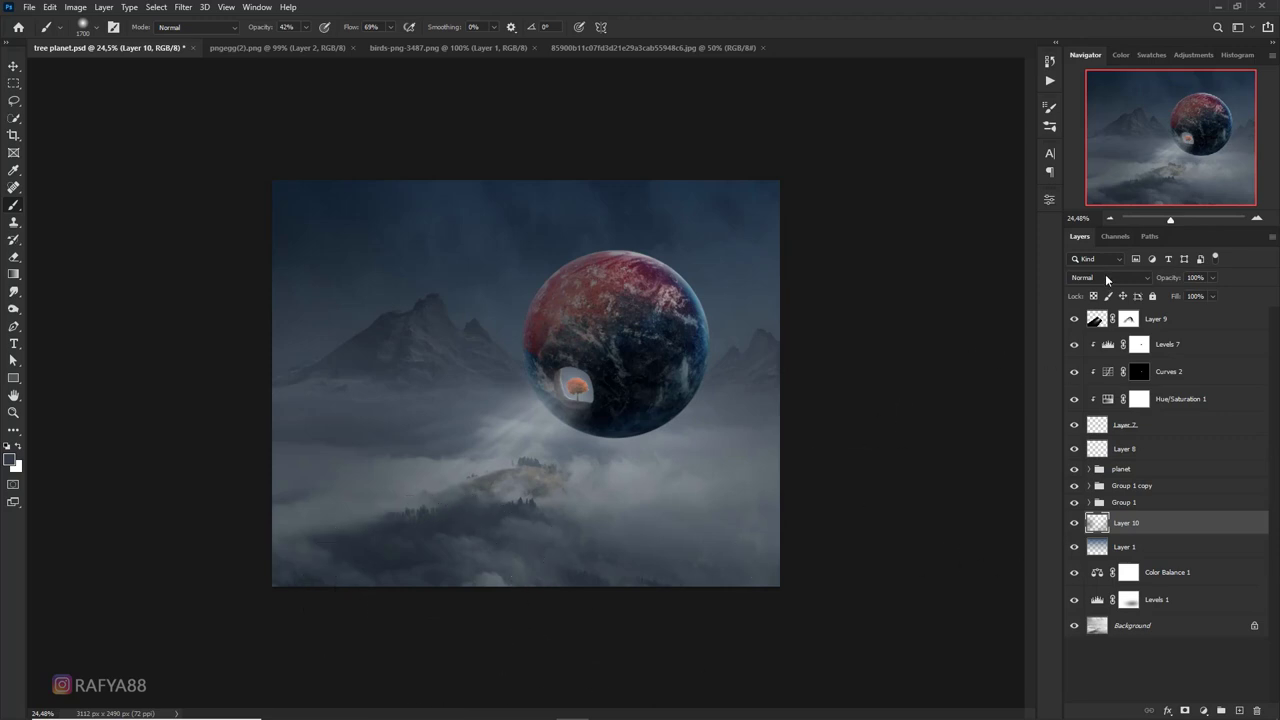
left_click(1106, 279)
left_click(1102, 331)
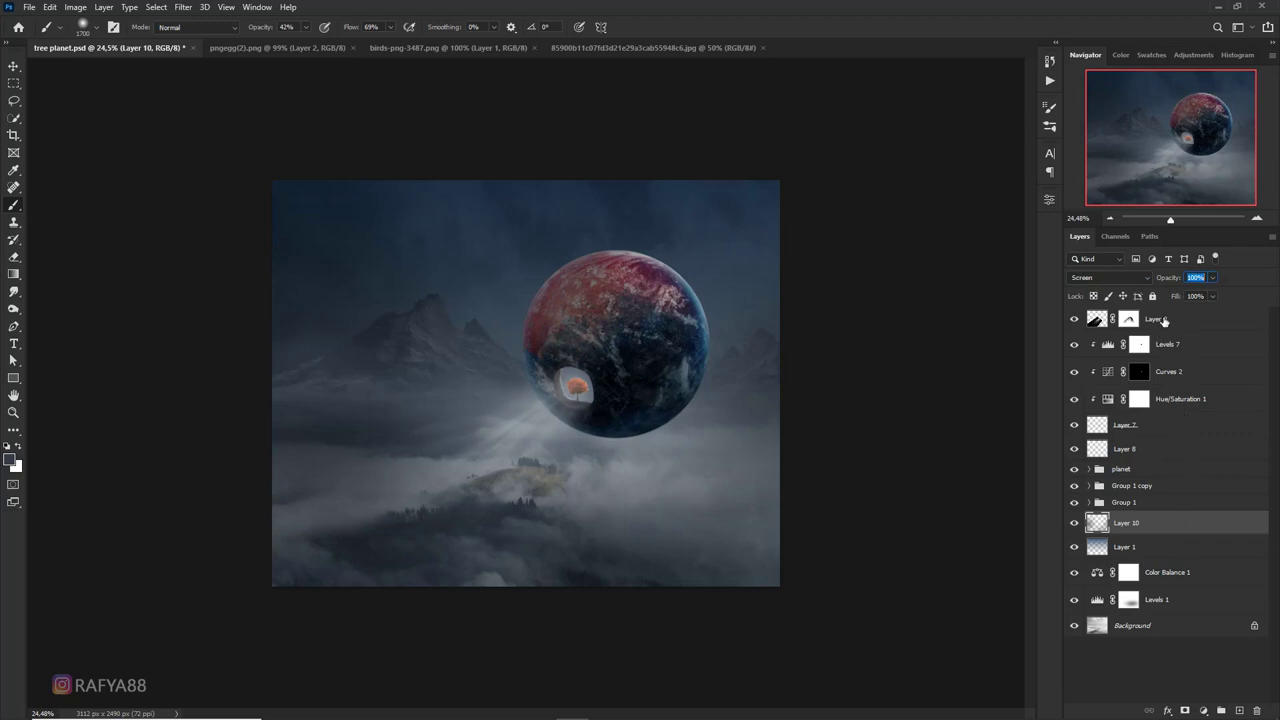
Rotate the light beam layer about 4.5° and move it up-left toward the hole
left_click(1163, 320)
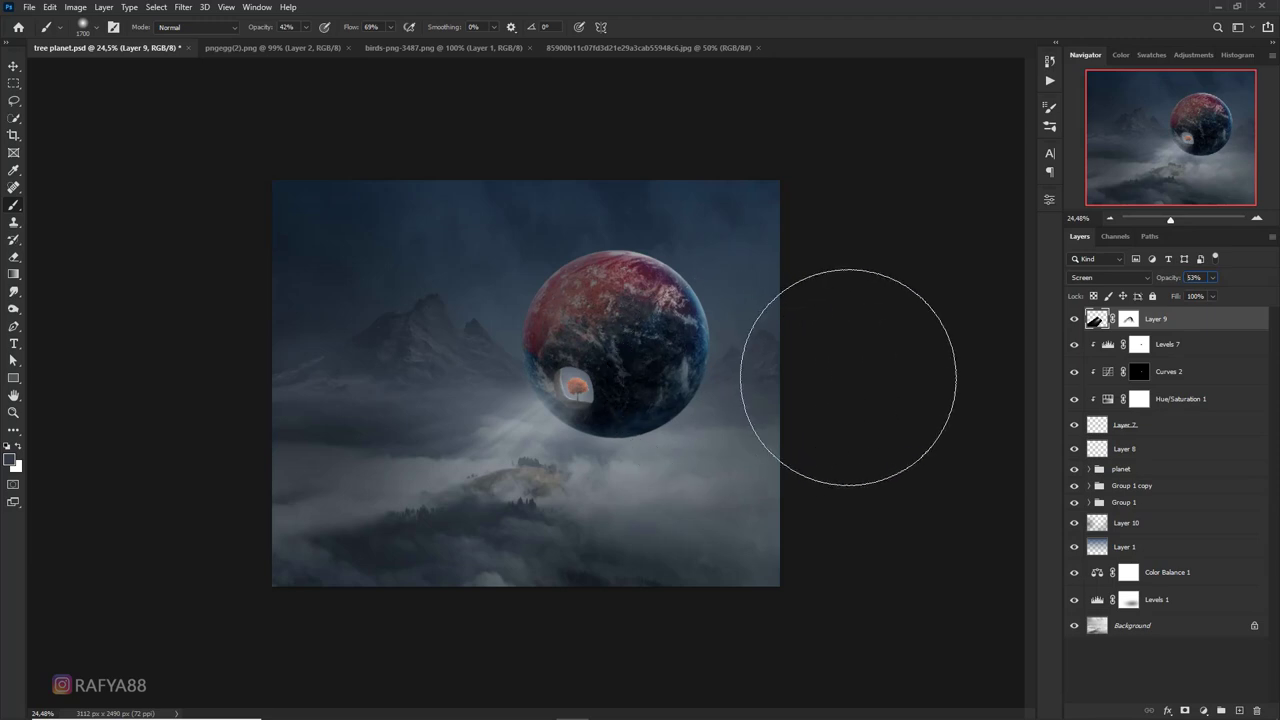
key("ctrl+t")
left_click_drag(771, 392, 755, 415)
left_click_drag(650, 480, 585, 415)
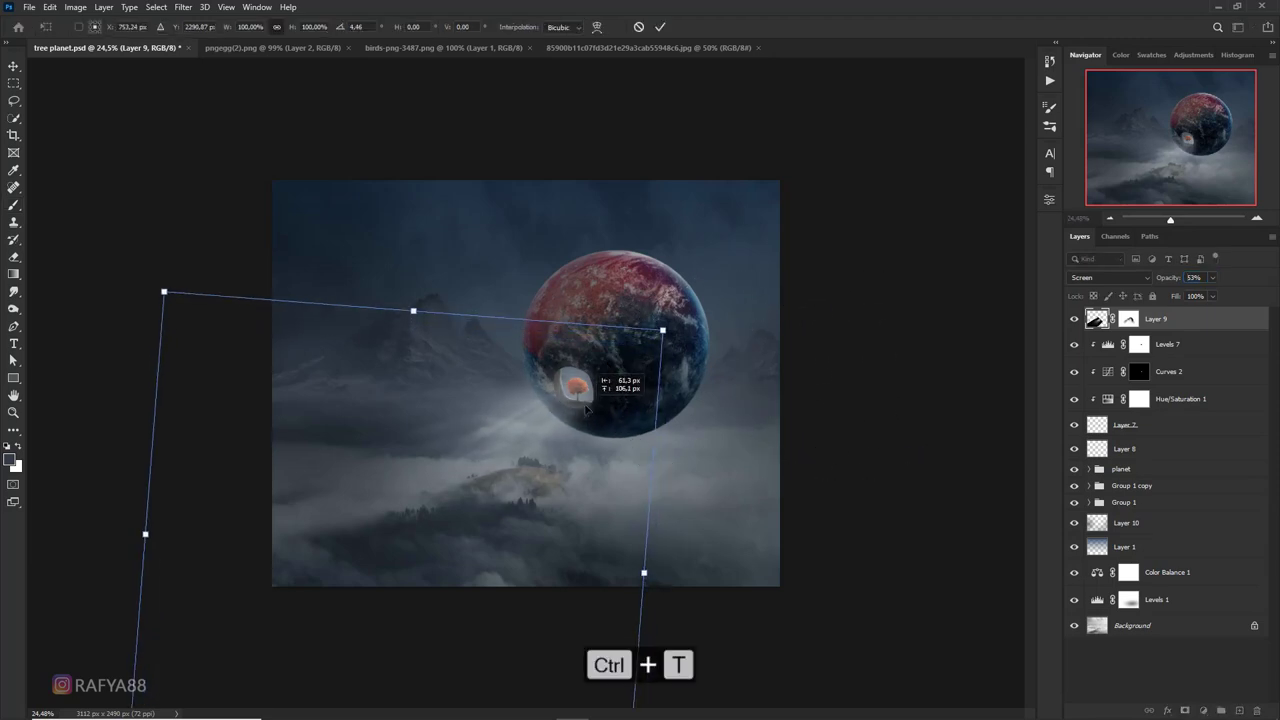
key("Return")
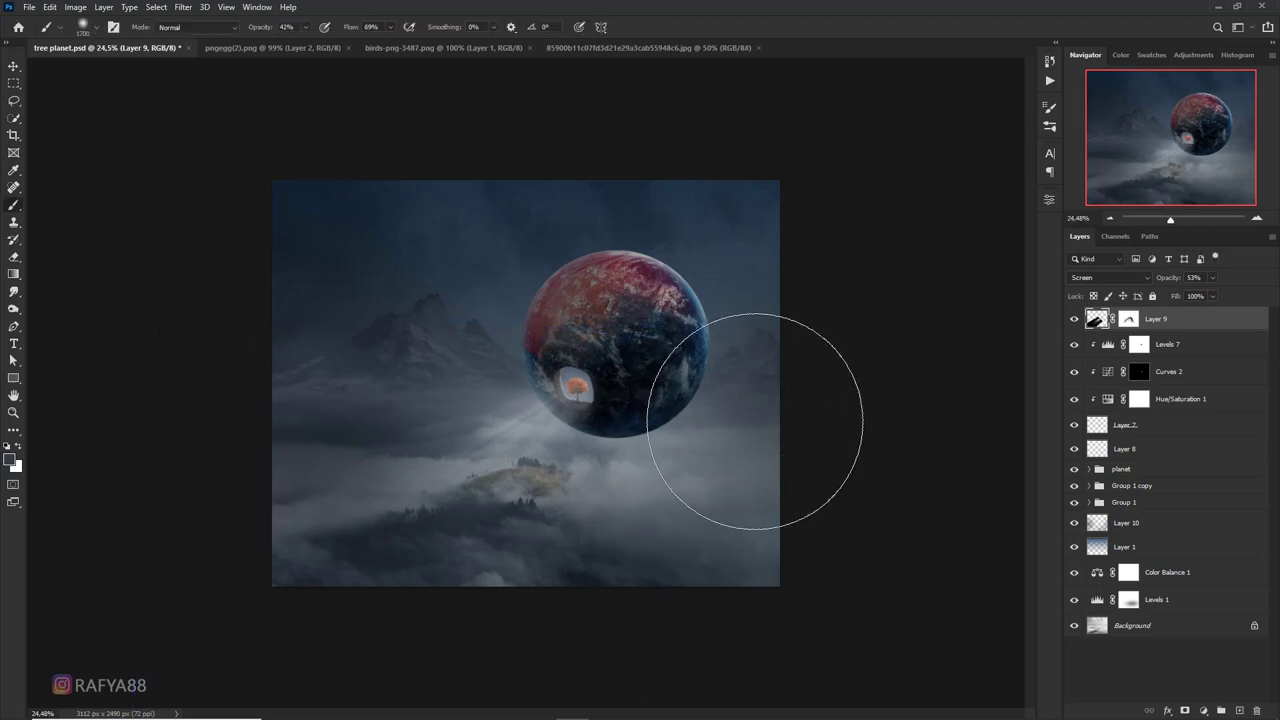
key("ctrl+minus")
key("ctrl+0")
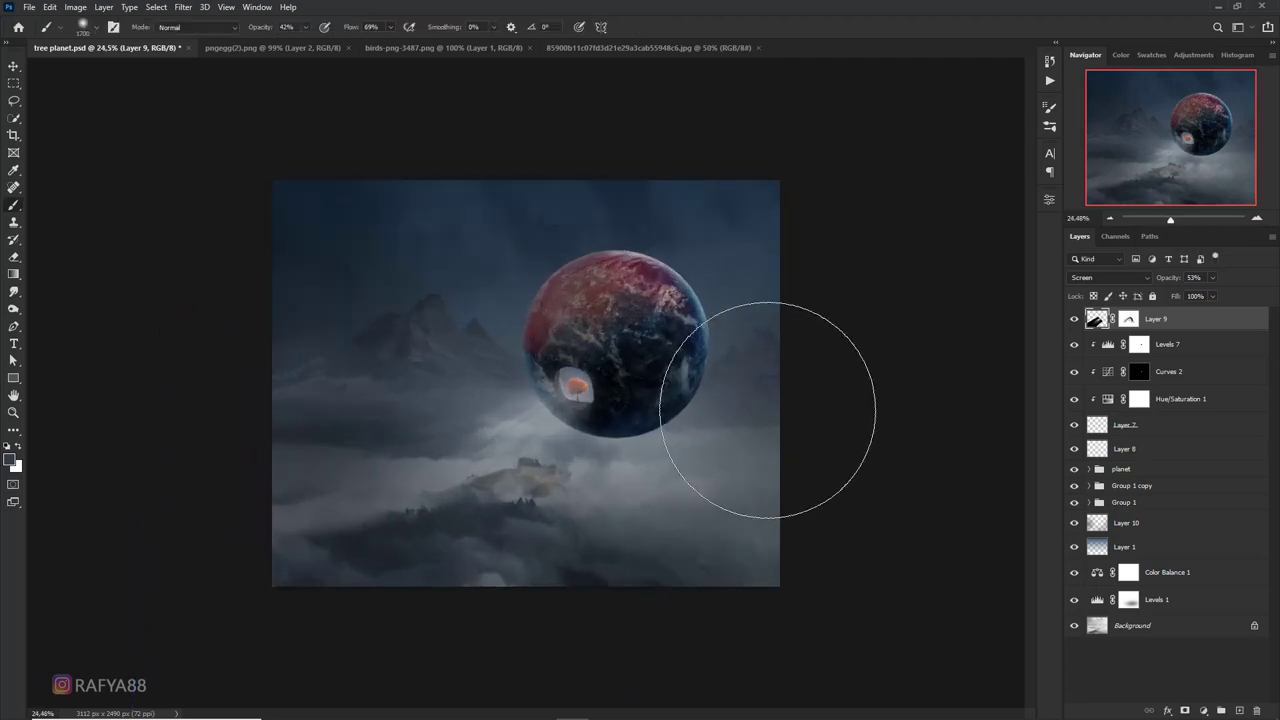
Choose the Polygonal Lasso tool and add a new empty layer above Layer 9
key("l")
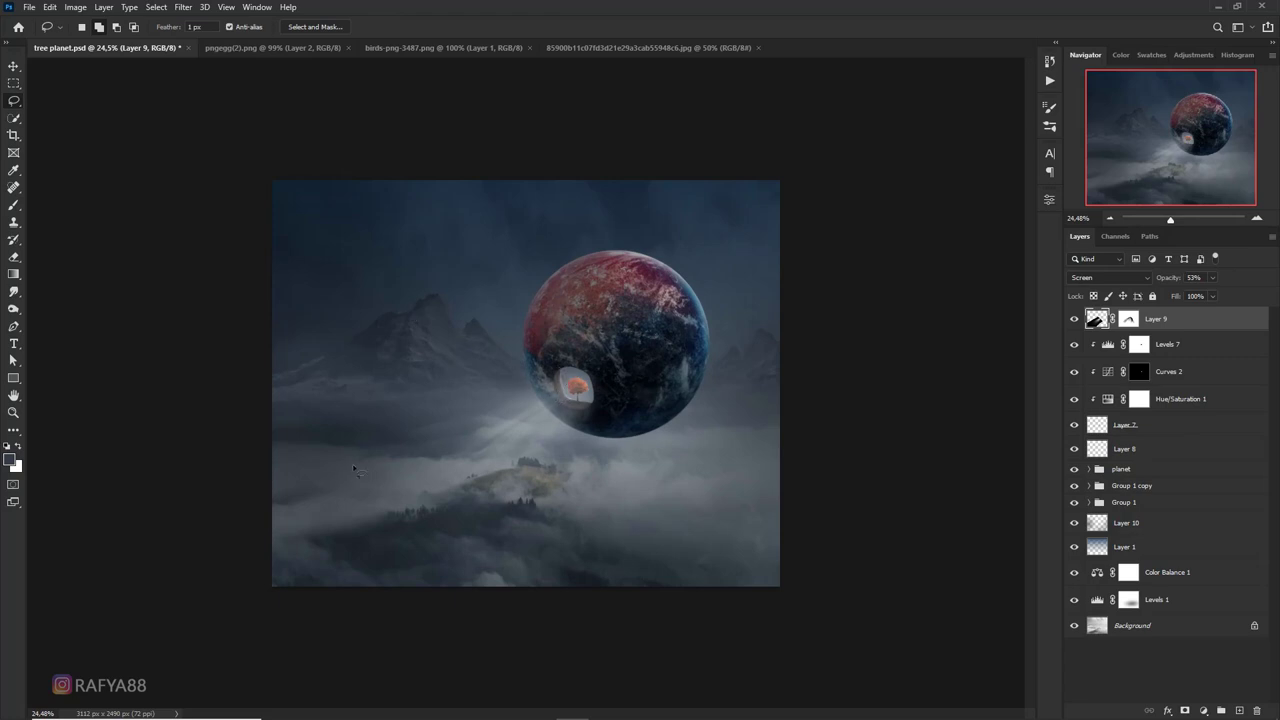
right_click(13, 99)
left_click(55, 113)
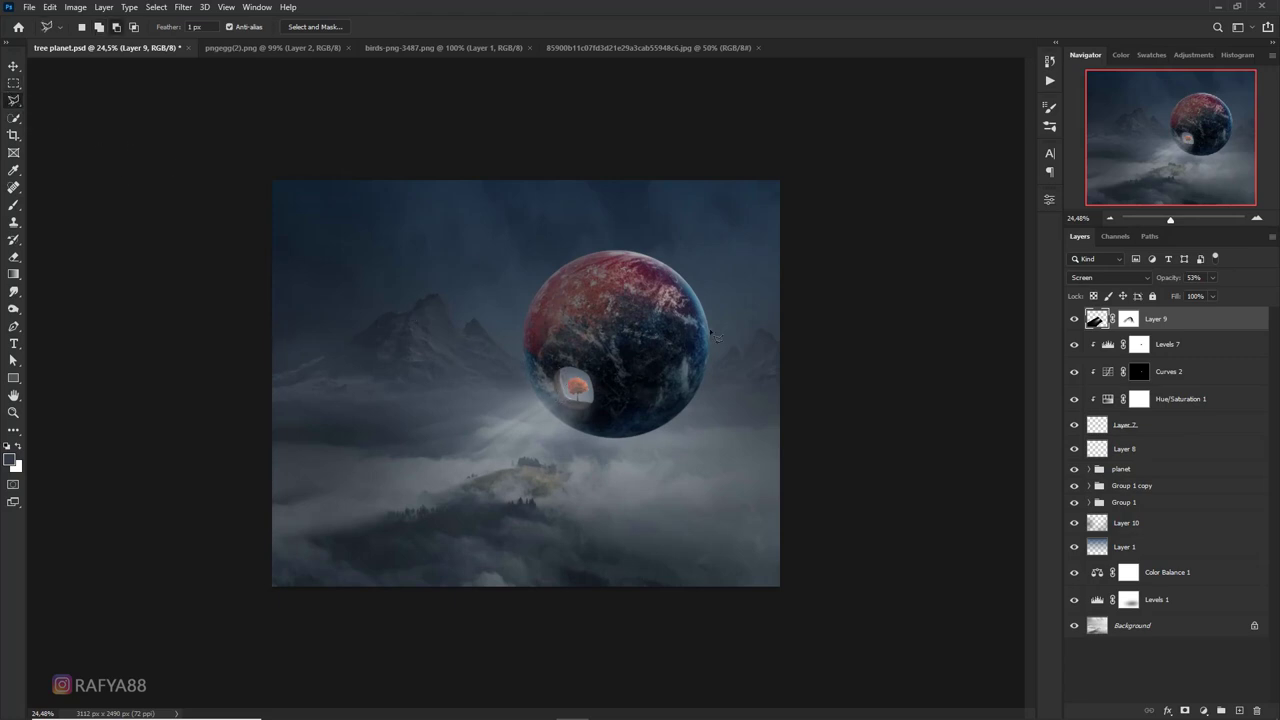
left_click(1240, 710)
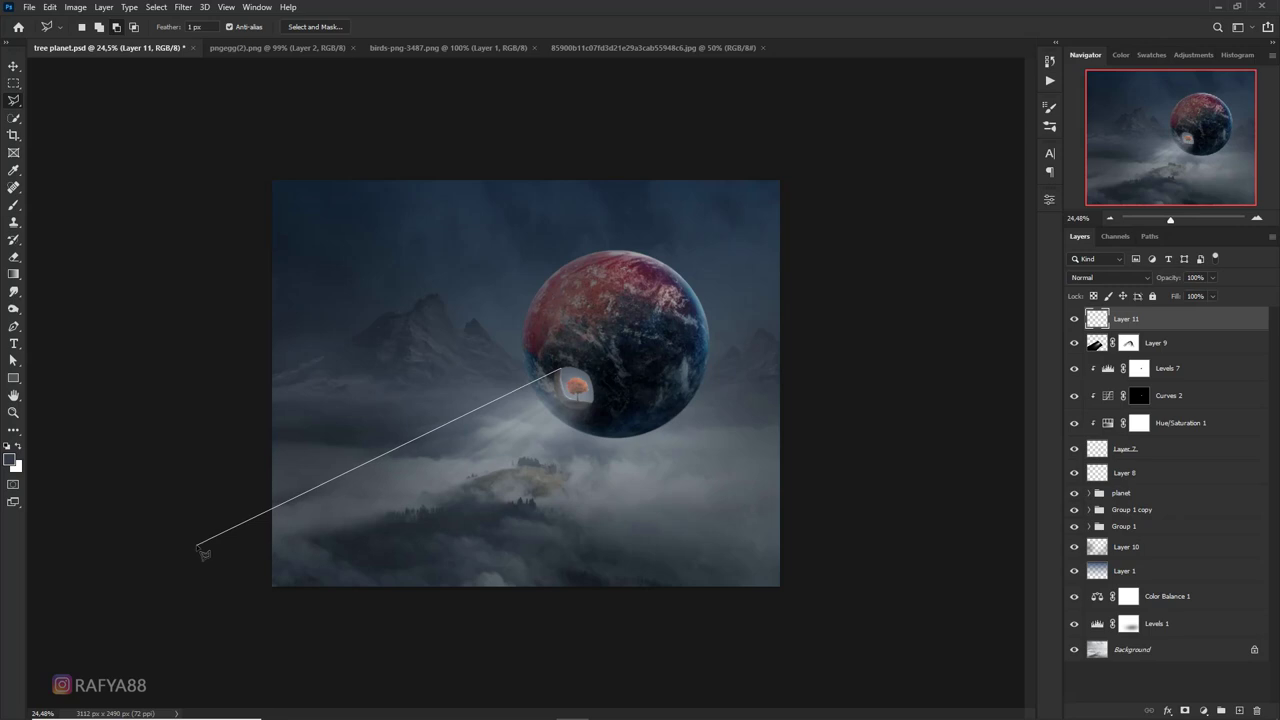
Close a wedge selection from the lower left to the hole and brighten it with a Curves layer
left_click(247, 663)
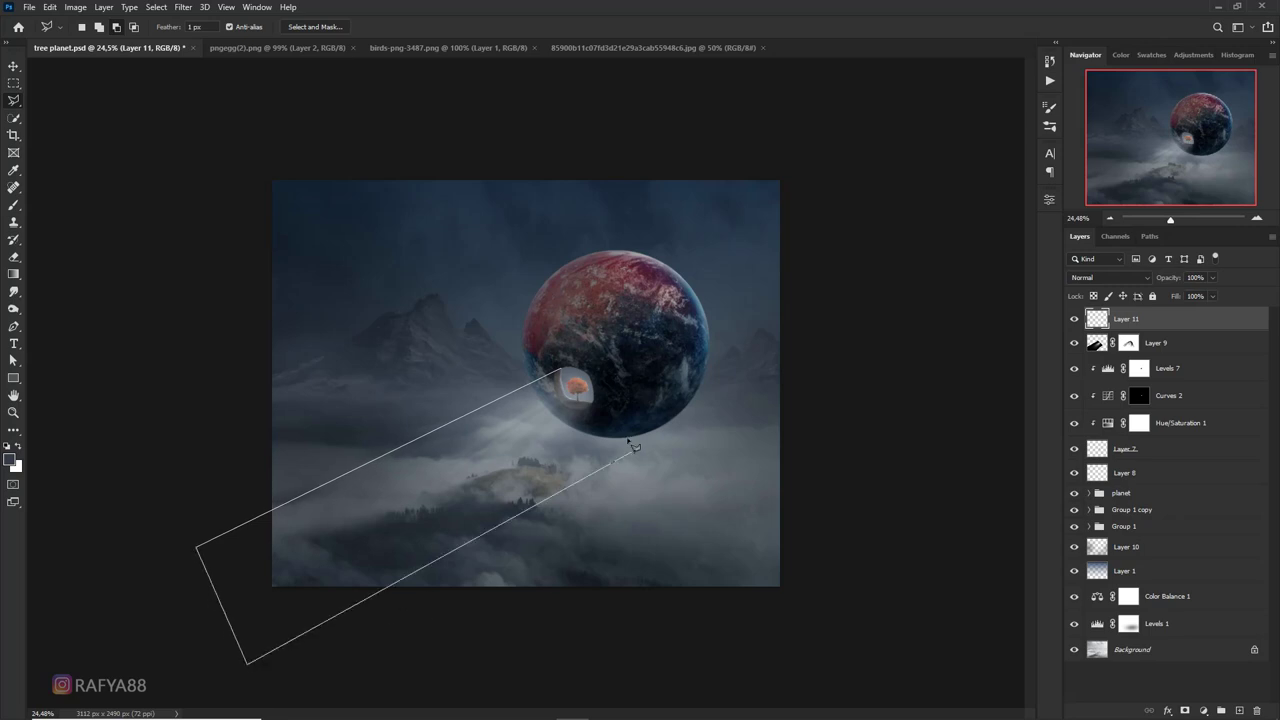
left_click(341, 633)
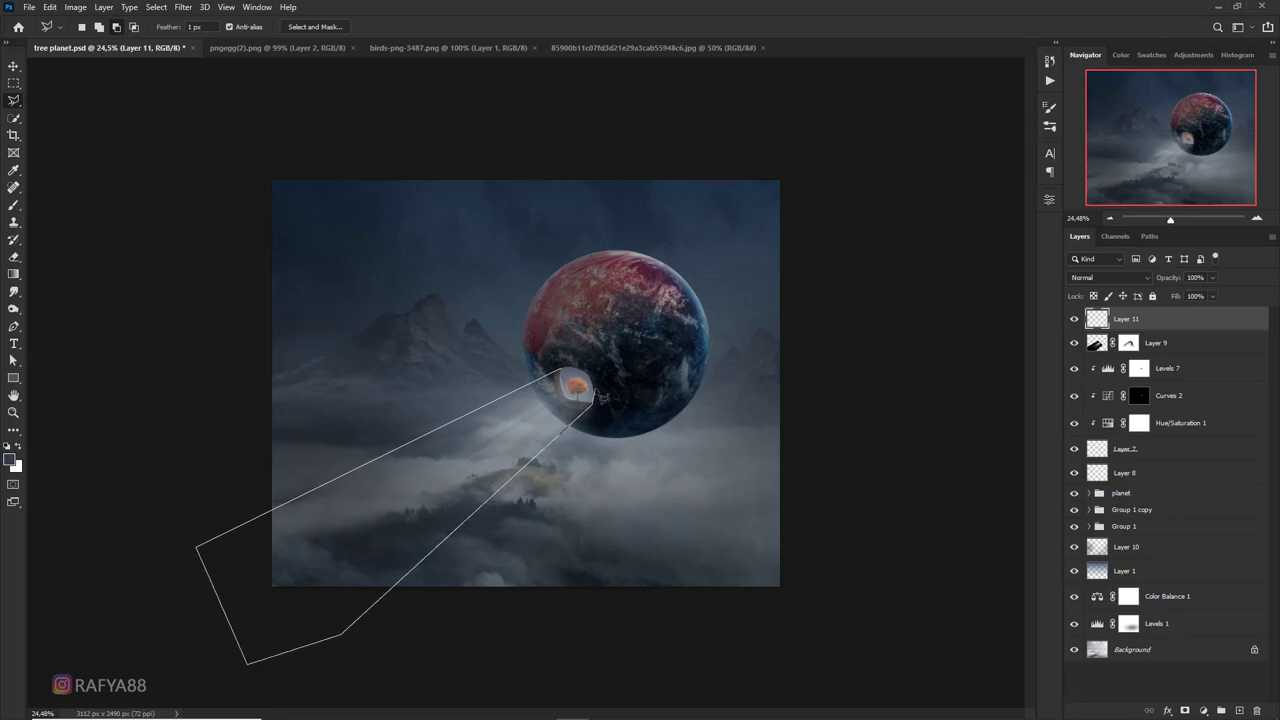
left_click(566, 371)
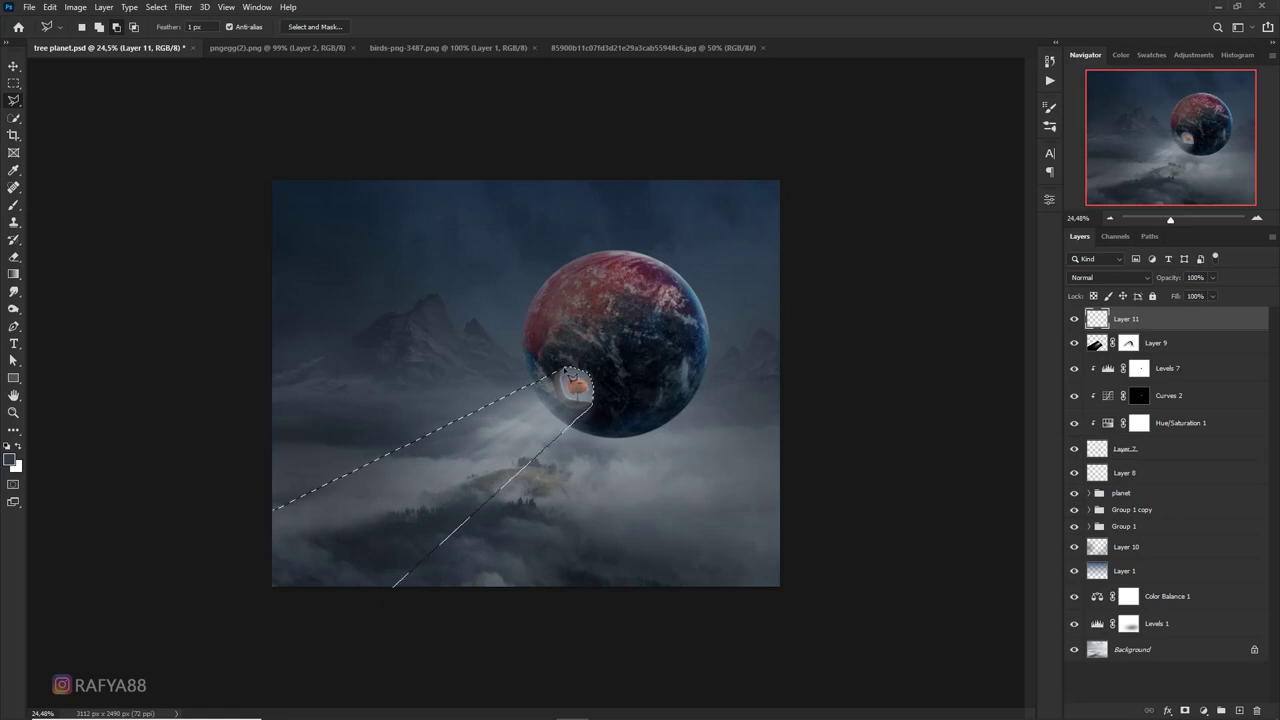
left_click(1204, 710)
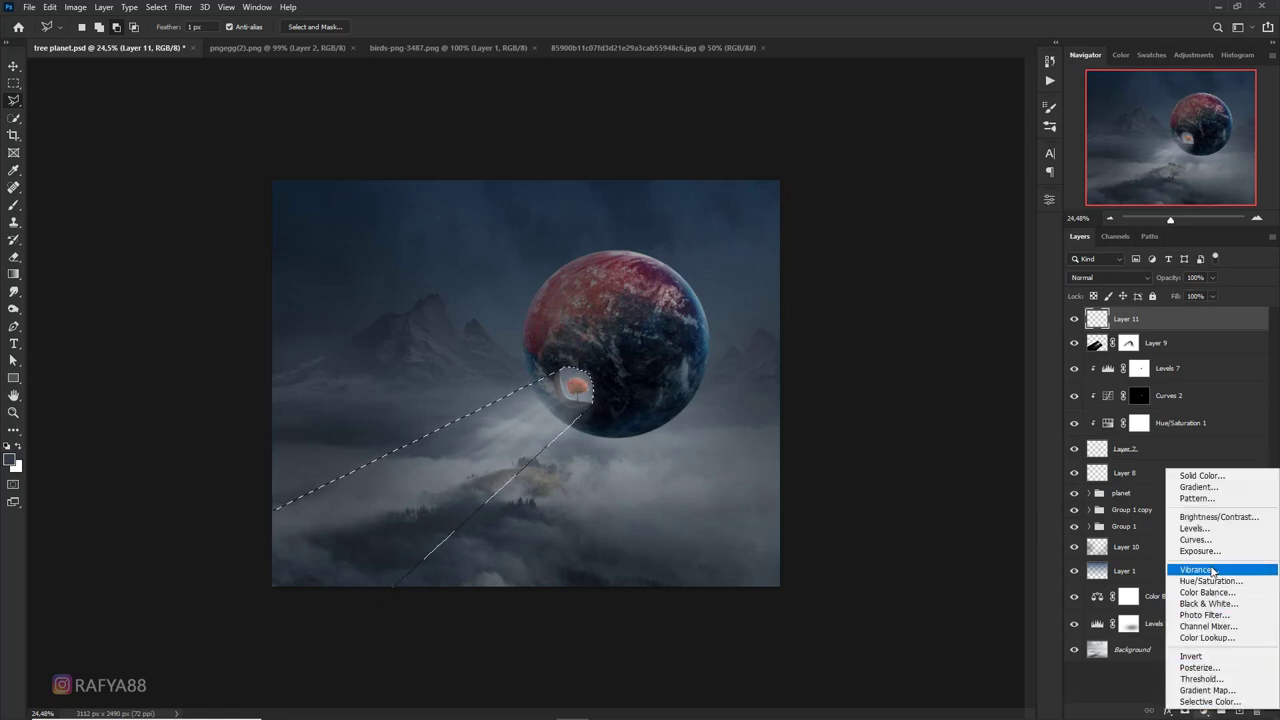
left_click(1195, 539)
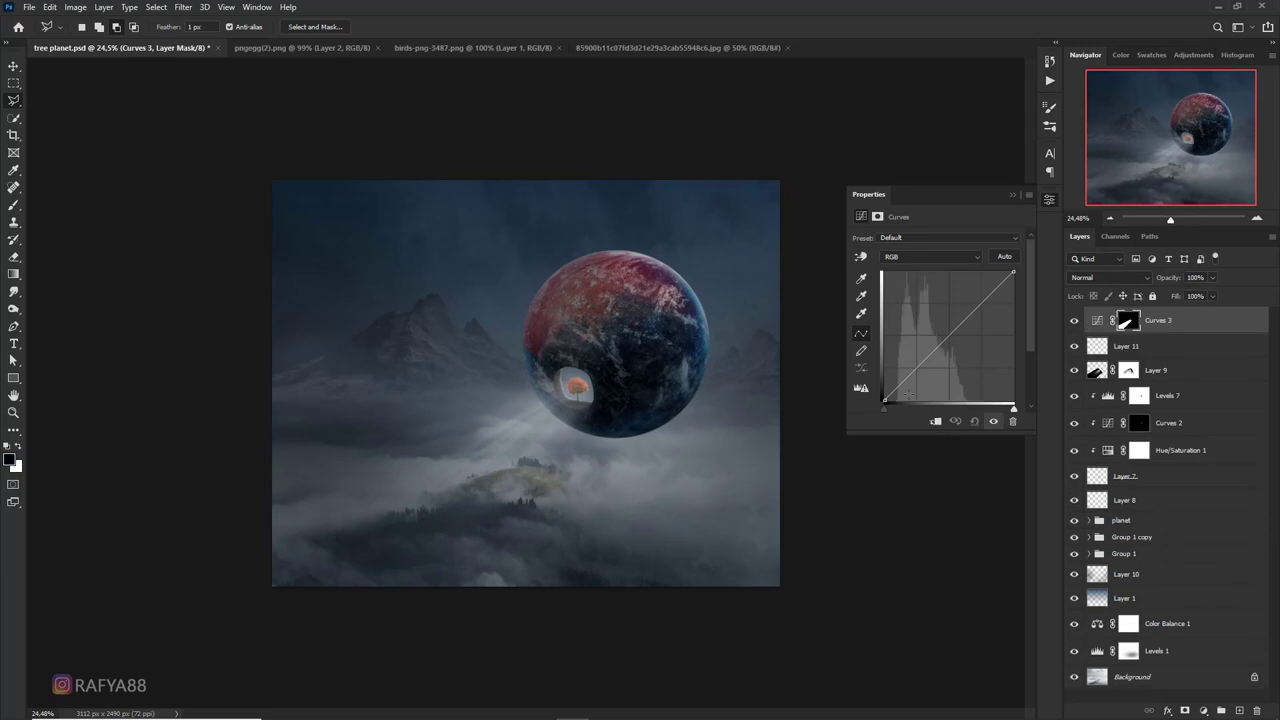
left_click_drag(949, 332, 944, 321)
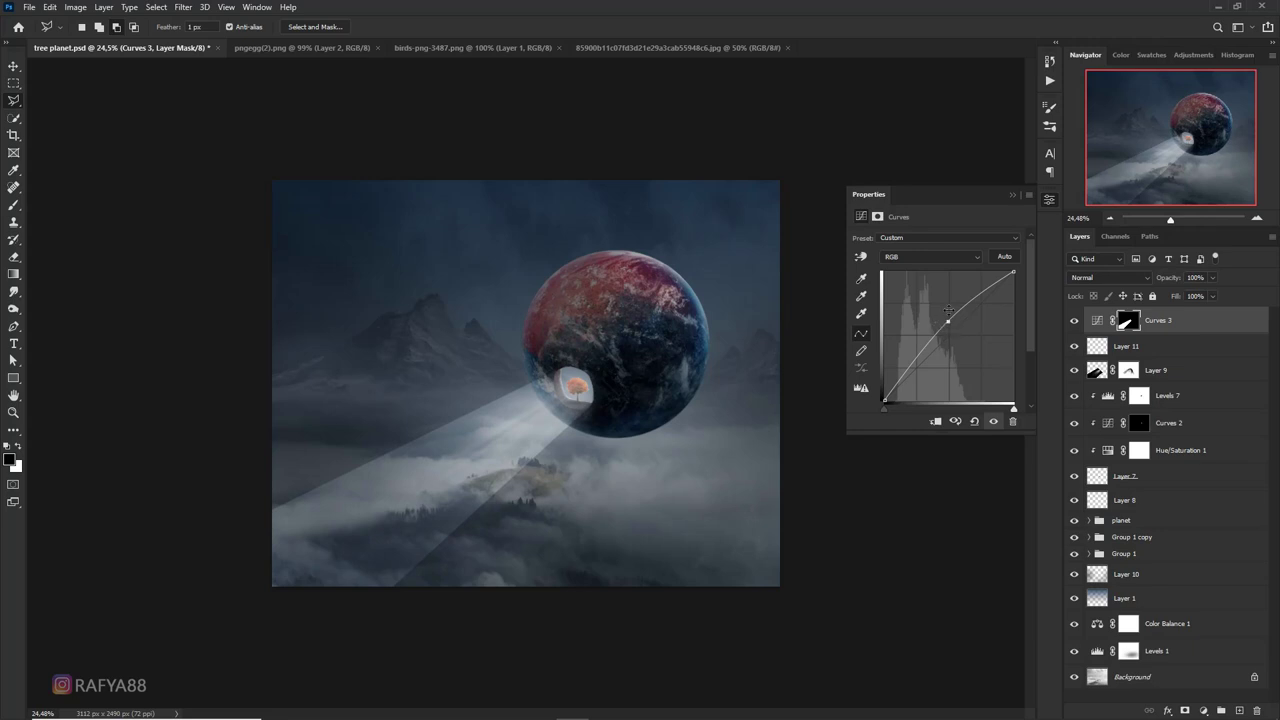
left_click(1013, 196)
Apply a Gaussian Blur with a much larger radius to the Curves 3 beam mask
left_click(184, 9)
mouse_move(191, 177)
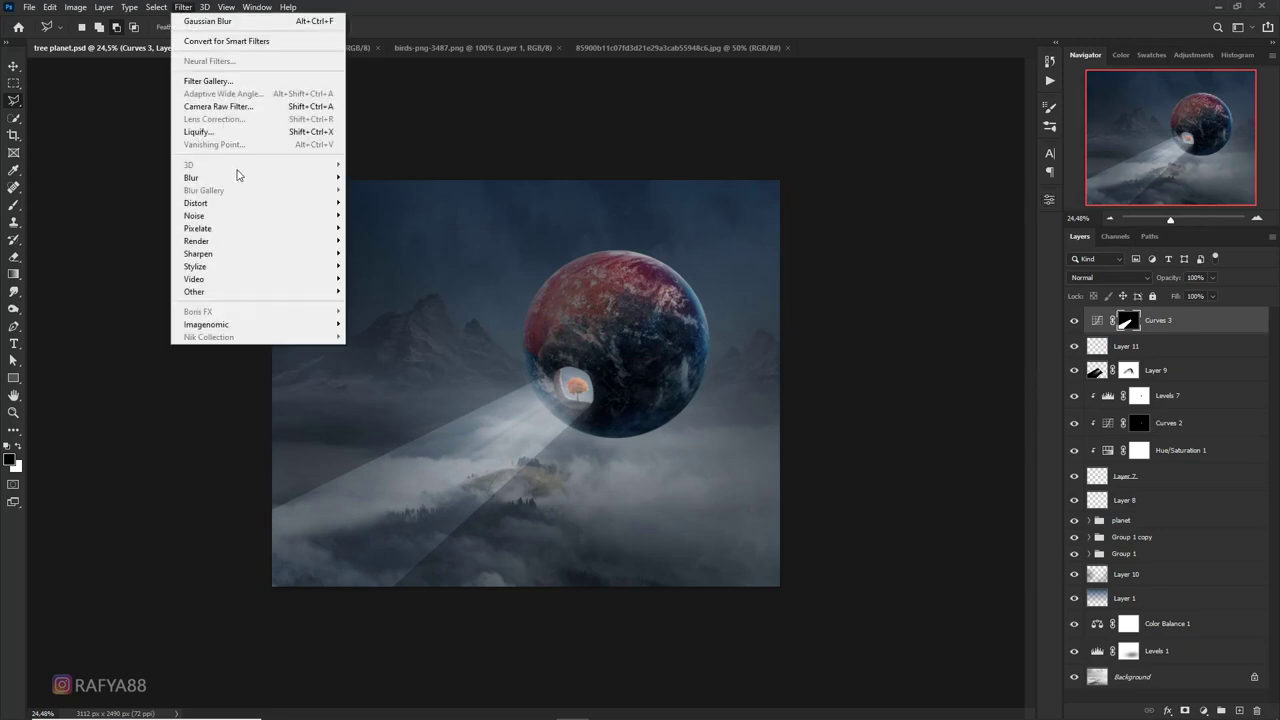
left_click(380, 227)
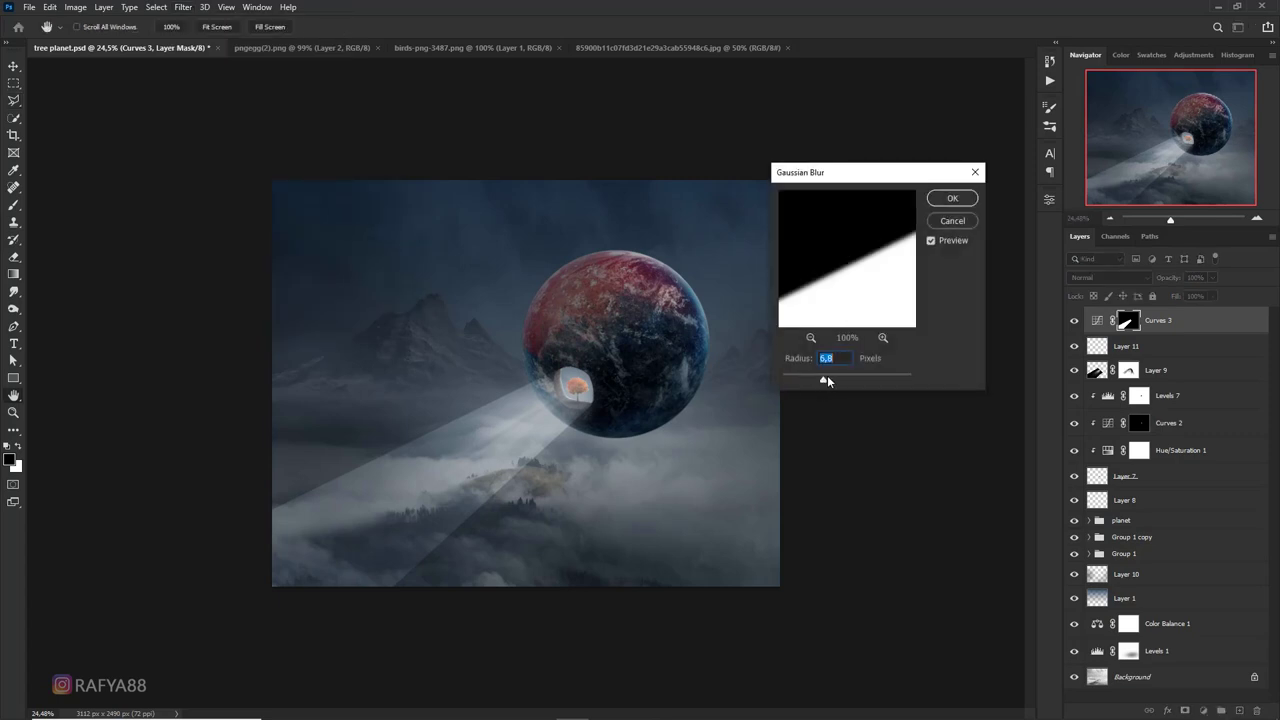
left_click(840, 380)
left_click(867, 380)
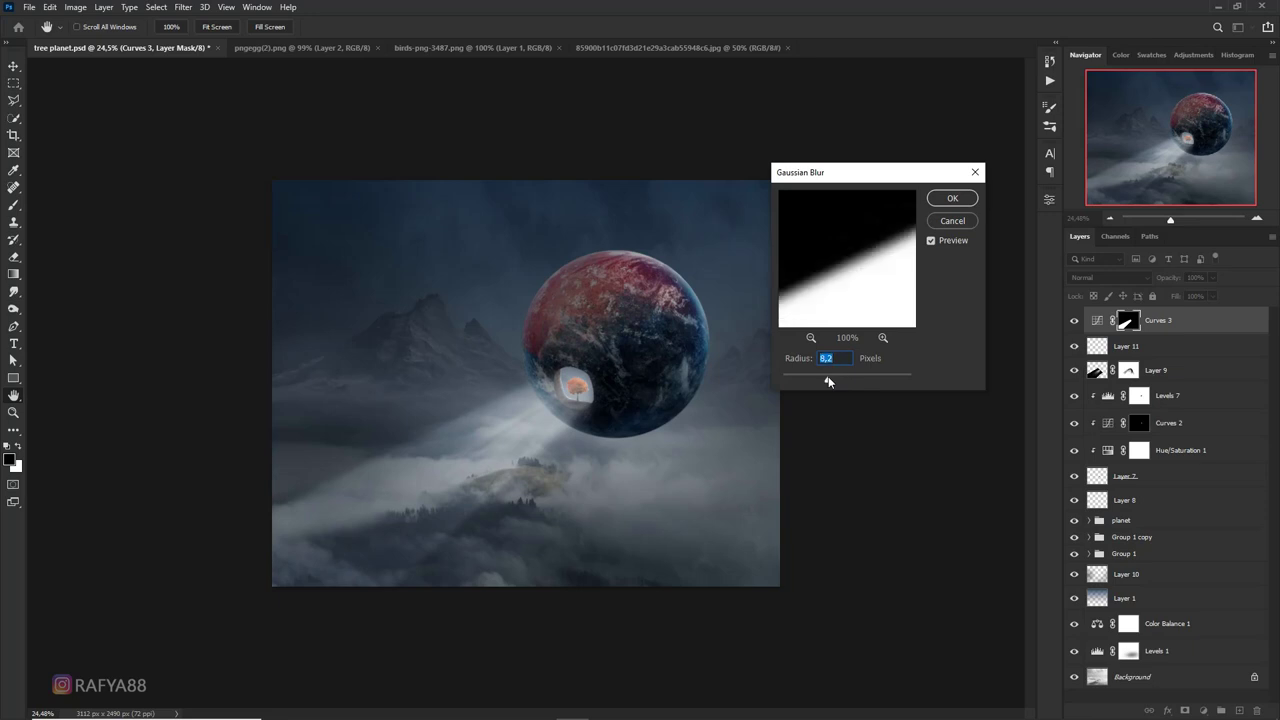
left_click(952, 198)
Paint out the Curves 3 beam over the hill, then shrink the brush
key("l")
scroll(580, 487, "down", 2)
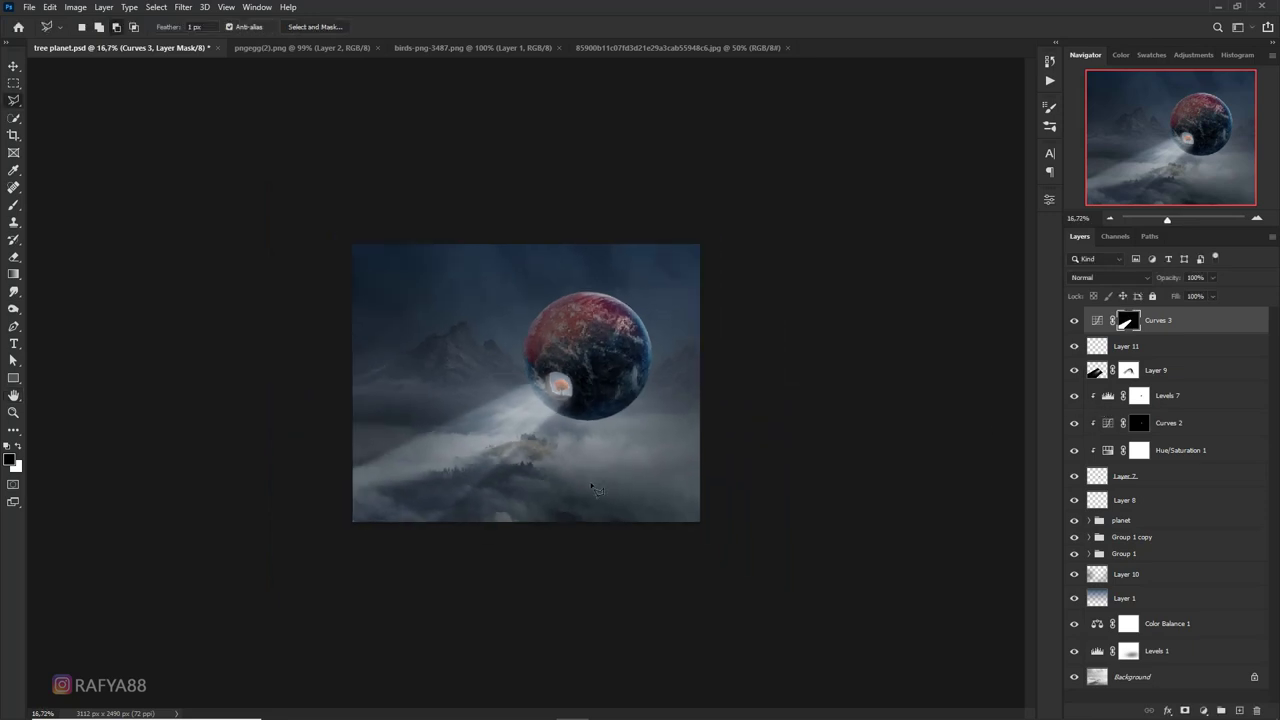
scroll(580, 487, "up", 1)
key("b")
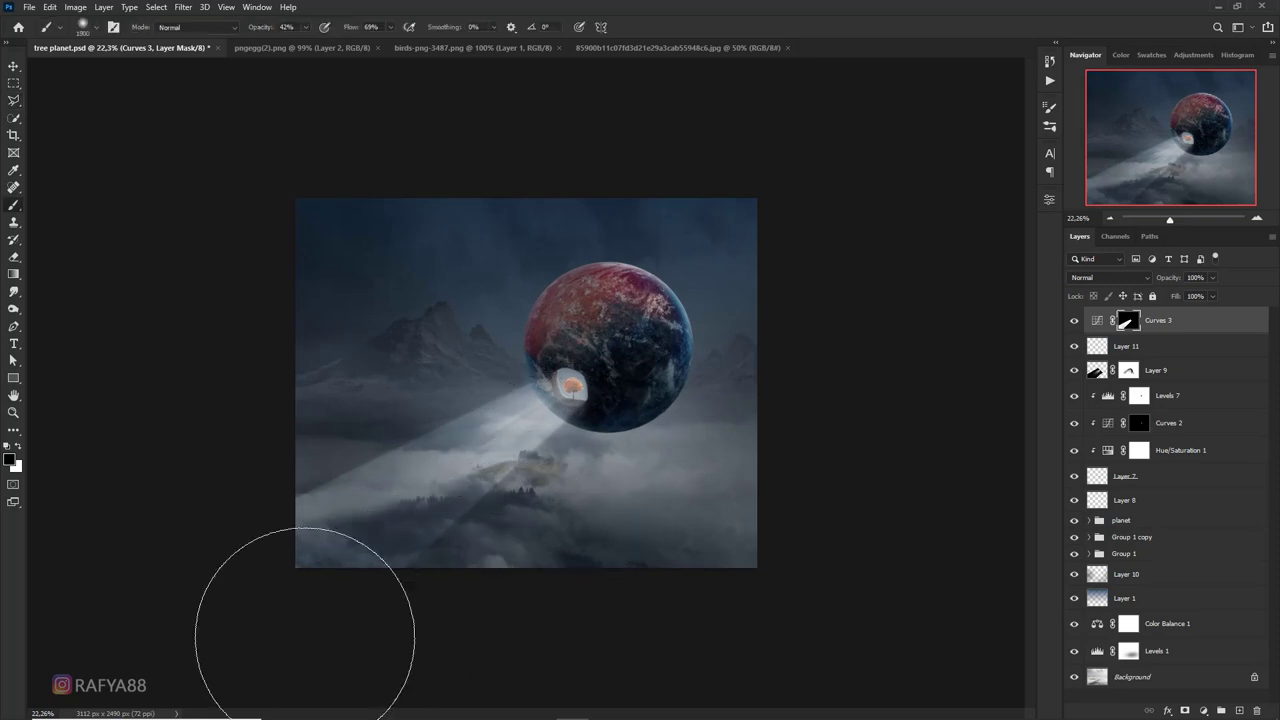
mouse_move(505, 537)
left_mouse_down()
mouse_move(557, 549)
mouse_move(586, 514)
mouse_move(600, 563)
left_mouse_up()
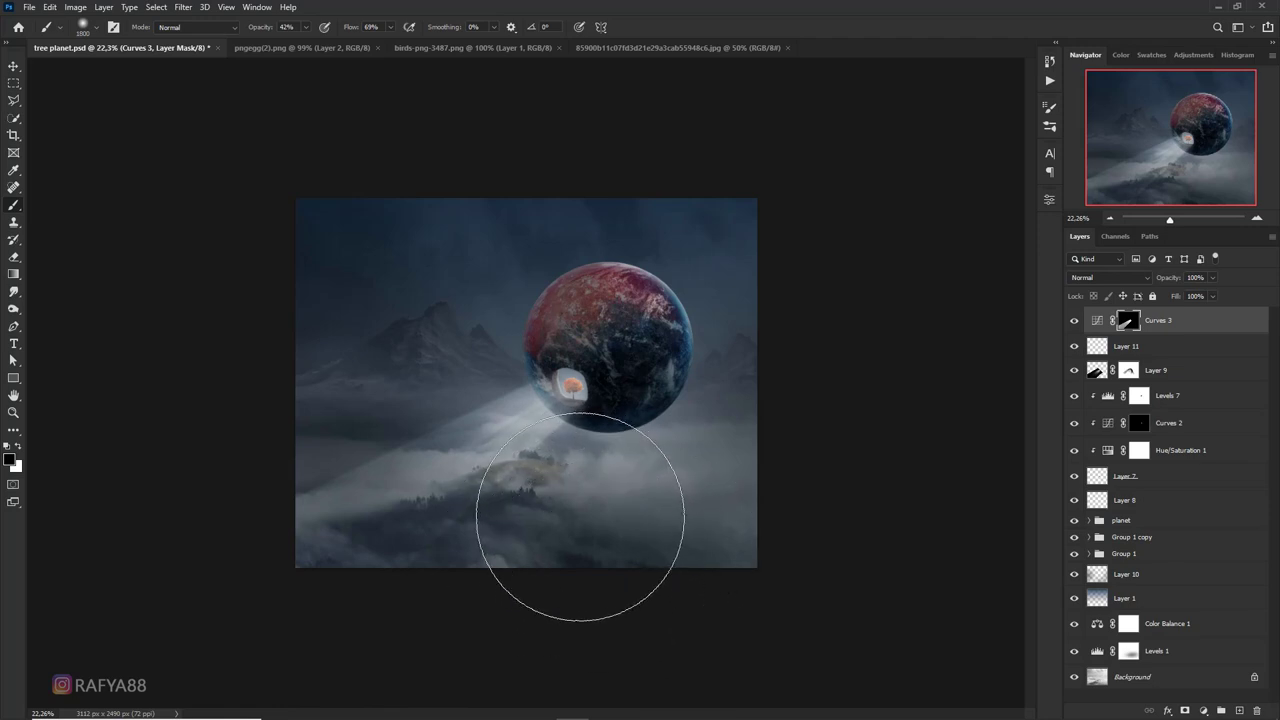
key("bracketleft")
key("bracketleft")
key("bracketleft")
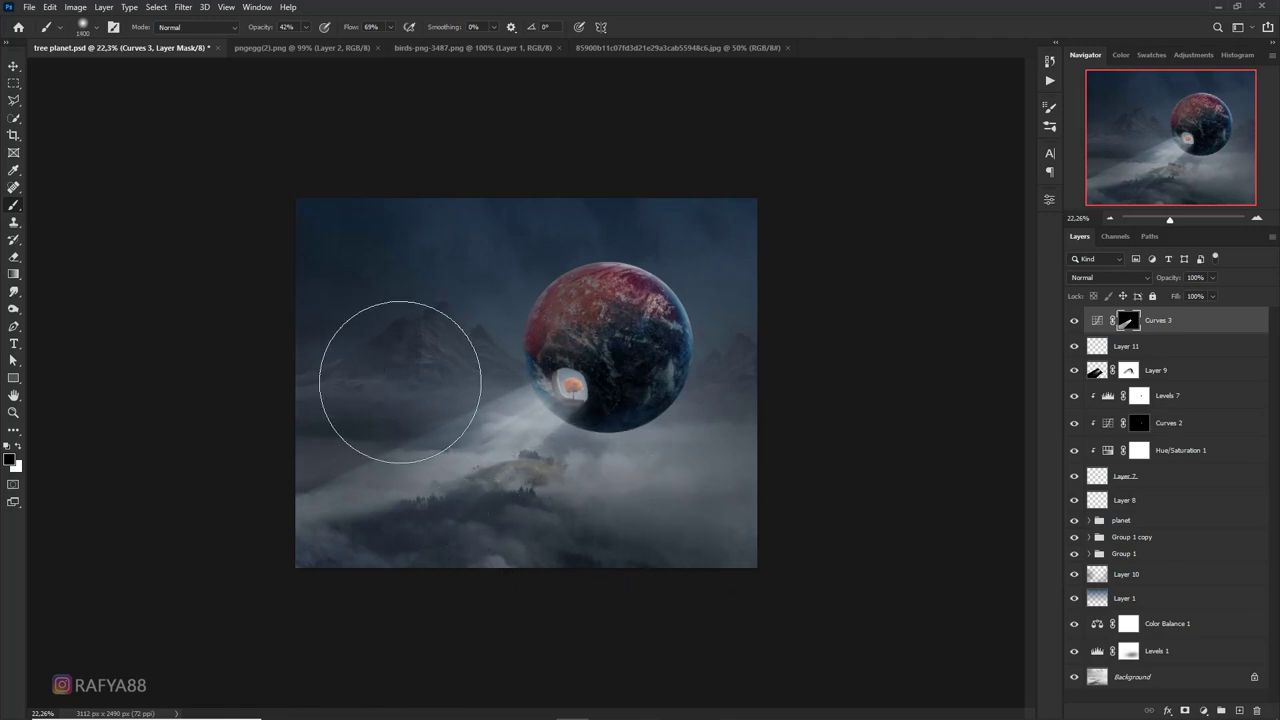
Select Layer 9 and start a free transform on it
scroll(720, 443, "up", 3, "alt")
scroll(796, 440, "up", 1, "alt")
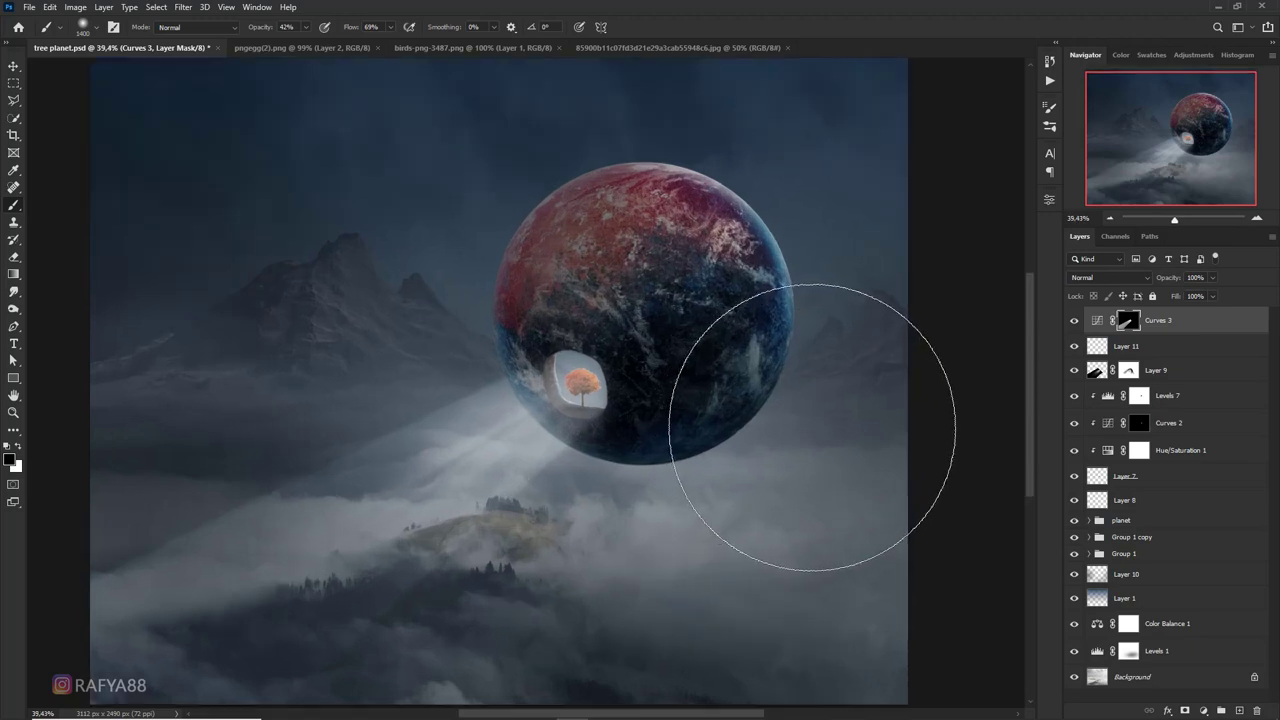
left_click(1161, 376)
key("ctrl+t")
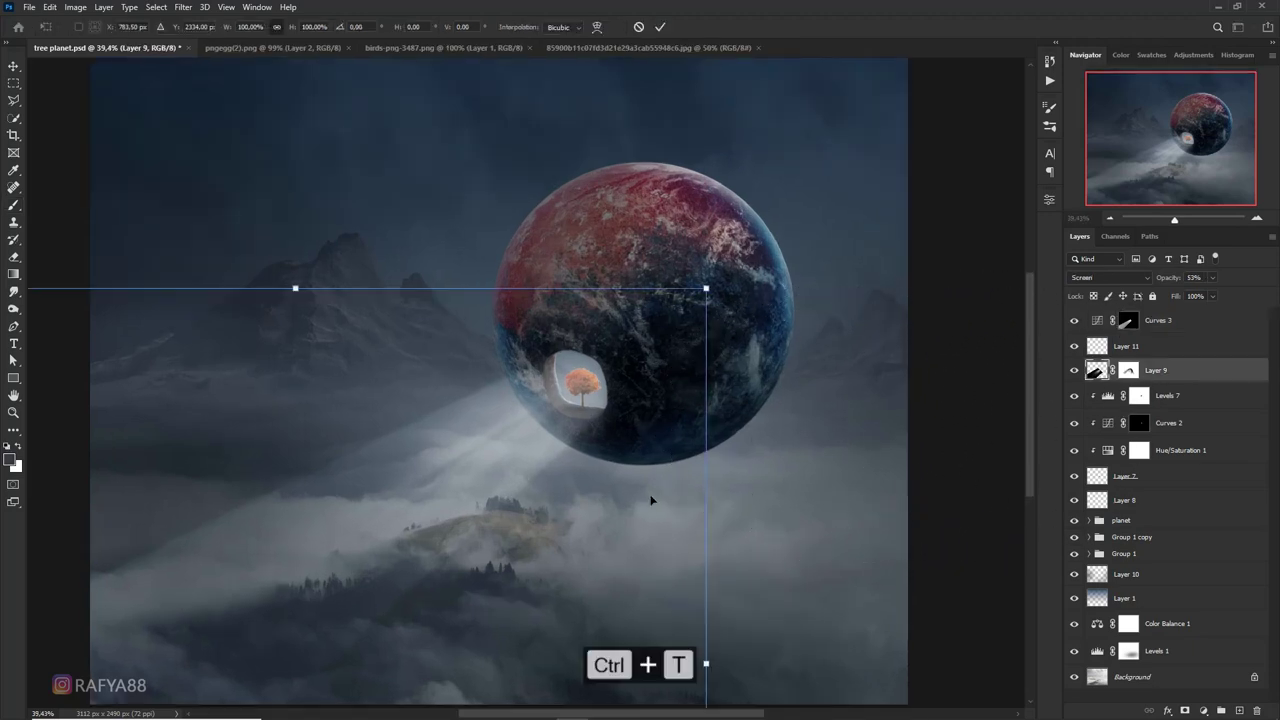
Move Layer 9 and tilt it slightly, about -0.8°
mouse_move(651, 498)
left_mouse_down()
mouse_move(595, 531)
mouse_move(634, 509)
left_mouse_up()
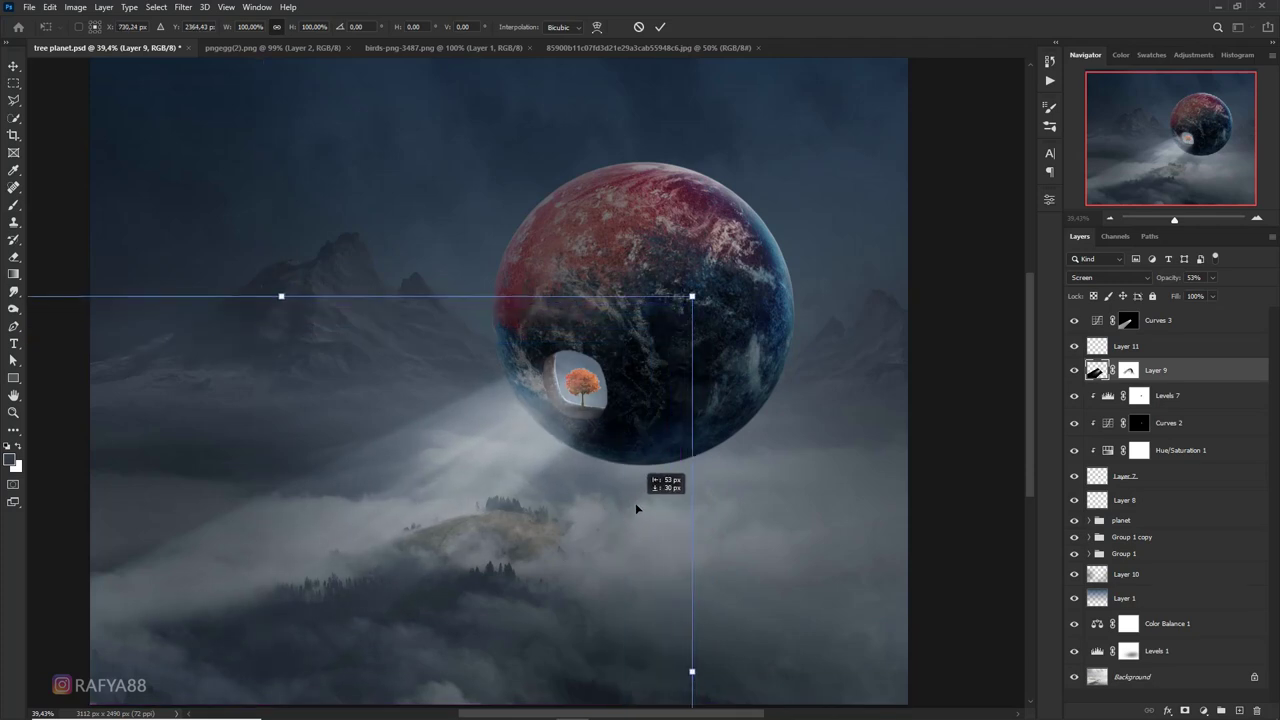
left_click_drag(760, 508, 759, 501)
left_click_drag(575, 508, 586, 505)
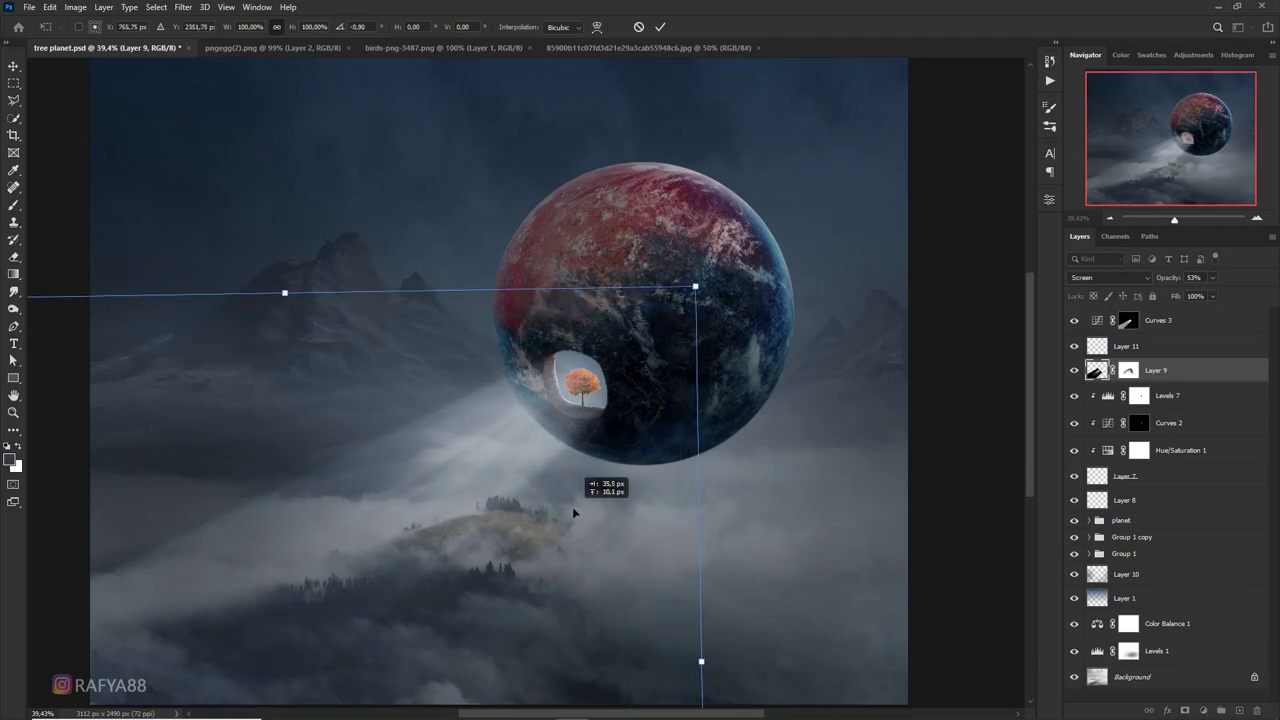
key("Return")
Switch to a much larger eraser and fit the whole image in the window
key("b")
key("e")
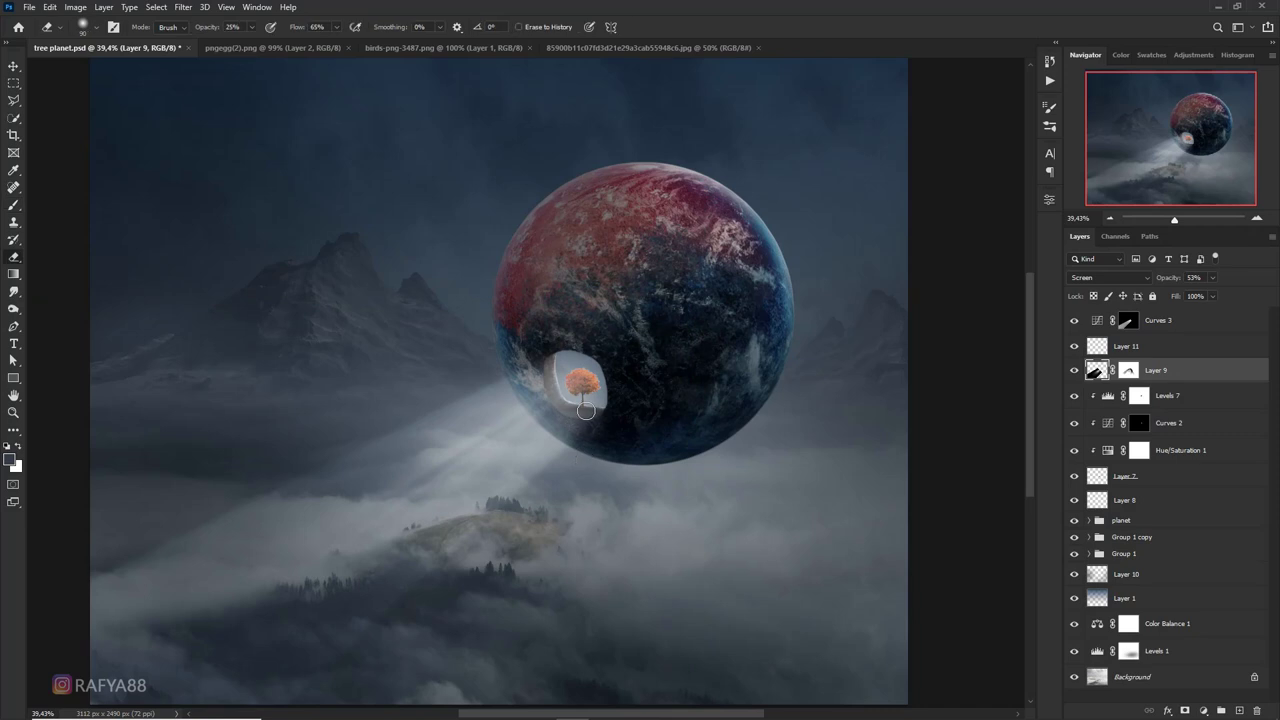
key("bracketright")
key("bracketright")
key("bracketright")
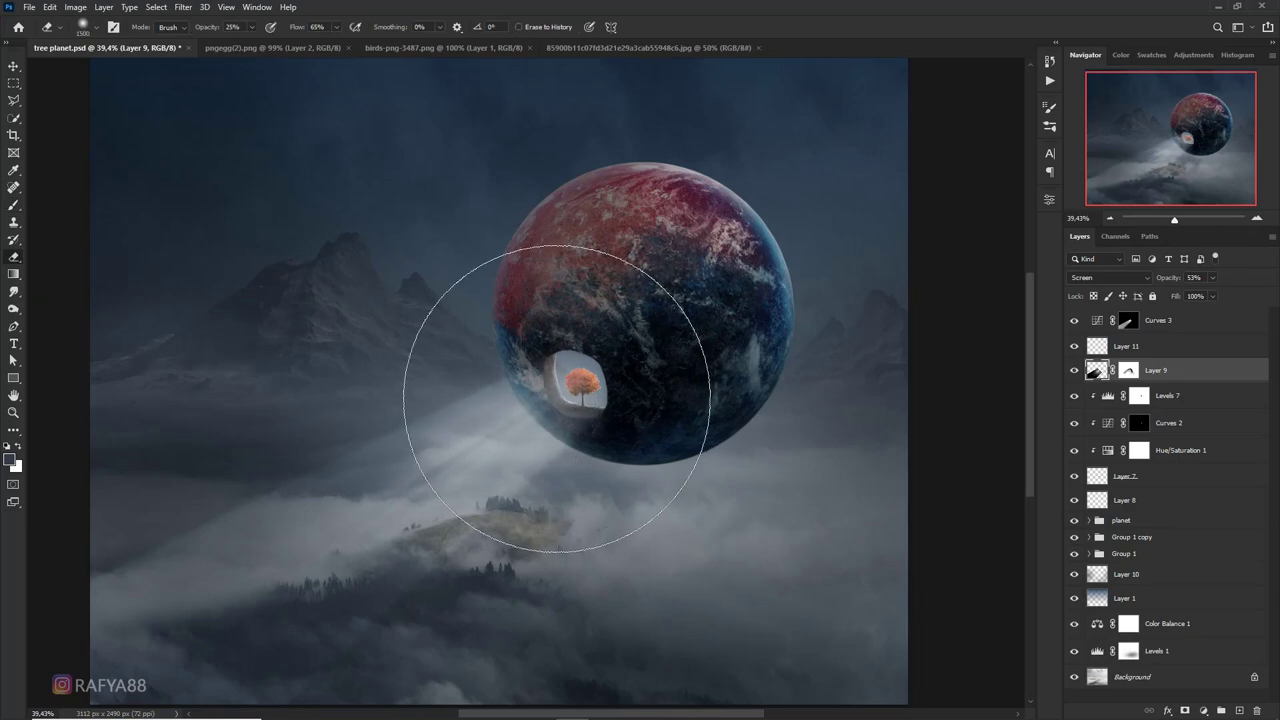
key("ctrl+minus")
key("ctrl+minus")
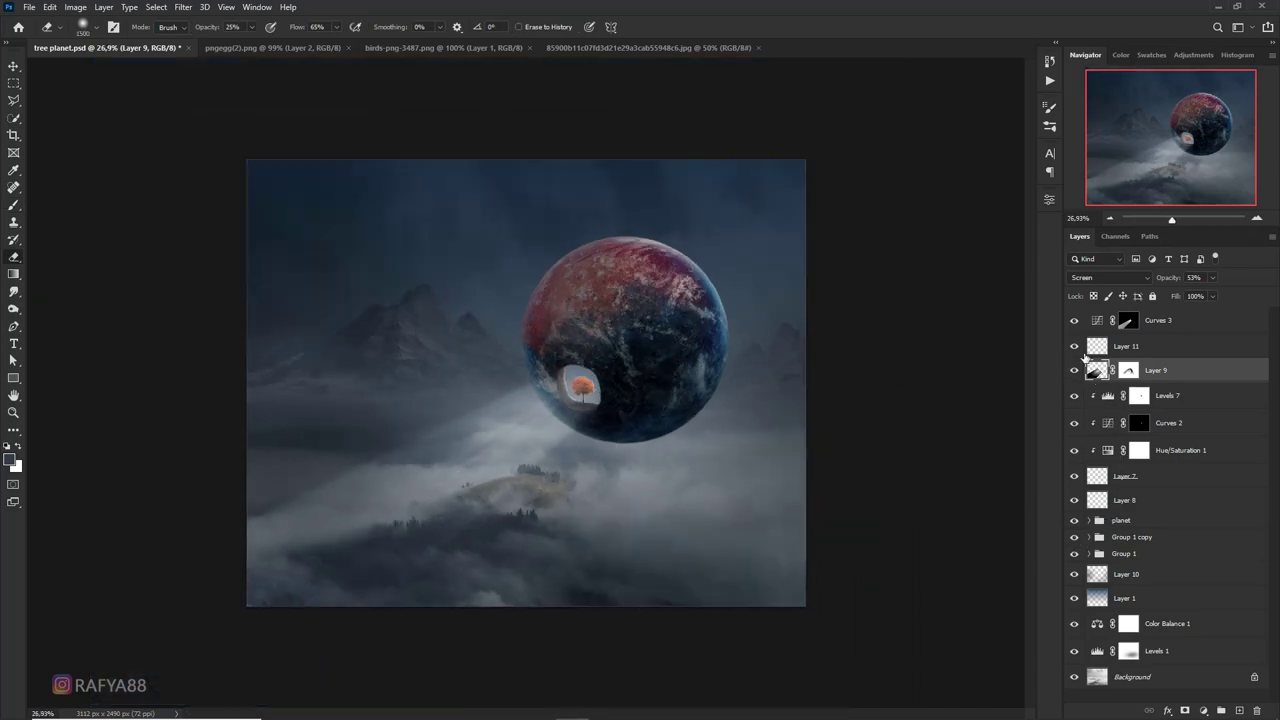
key("ctrl+minus")
key("ctrl+0")
Turn Curves 3 back on and soften its beam over the lower-left fog
key("alt+period")
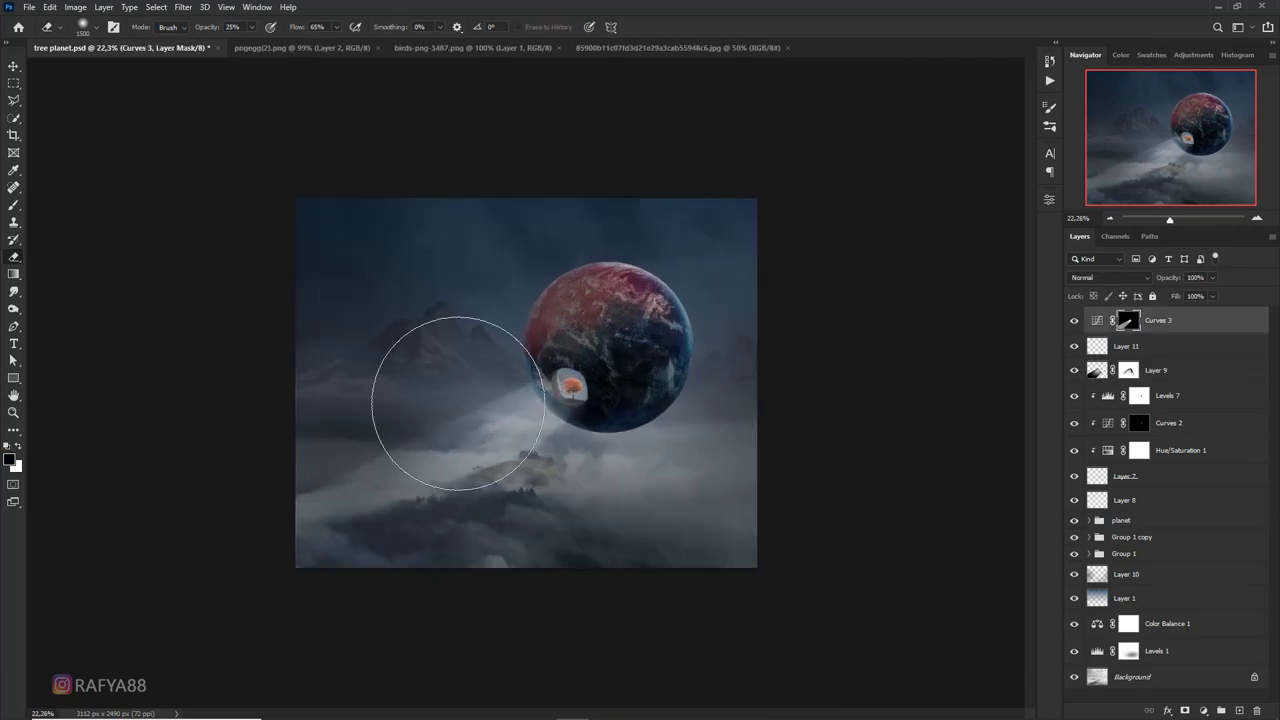
left_click(1074, 320)
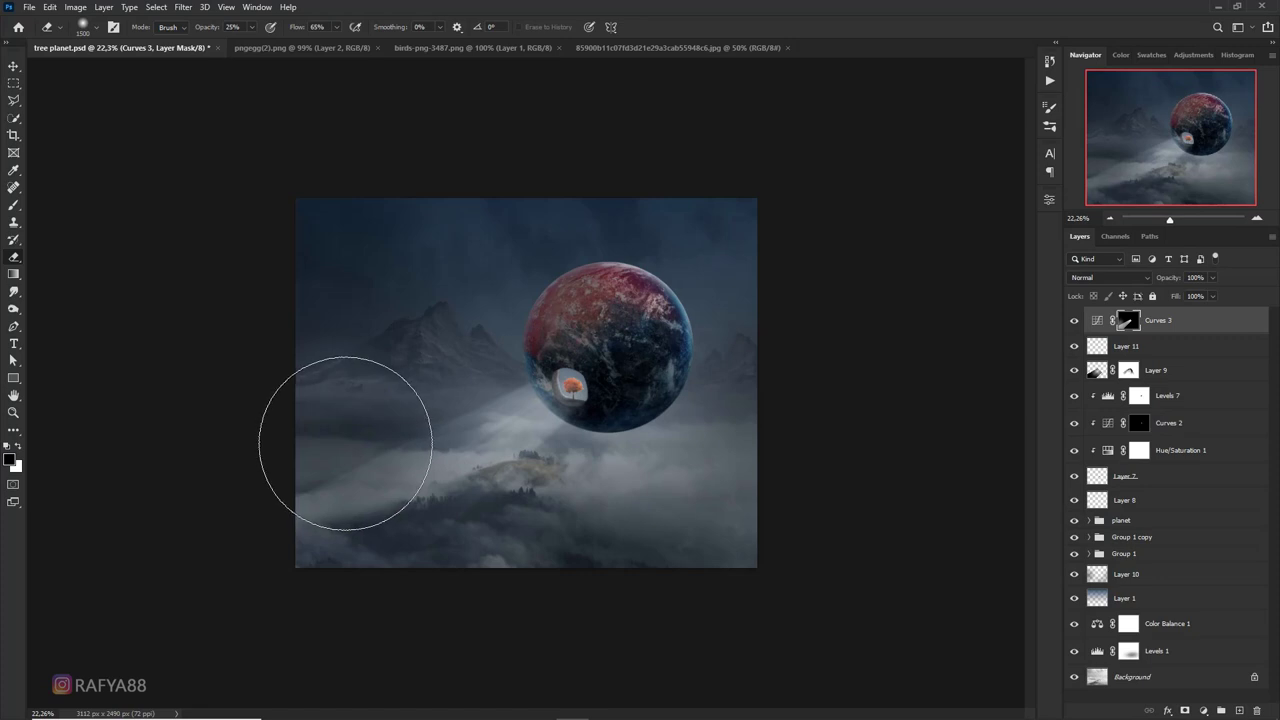
mouse_move(345, 443)
left_mouse_down()
mouse_move(320, 443)
mouse_move(349, 480)
mouse_move(420, 423)
left_mouse_up()
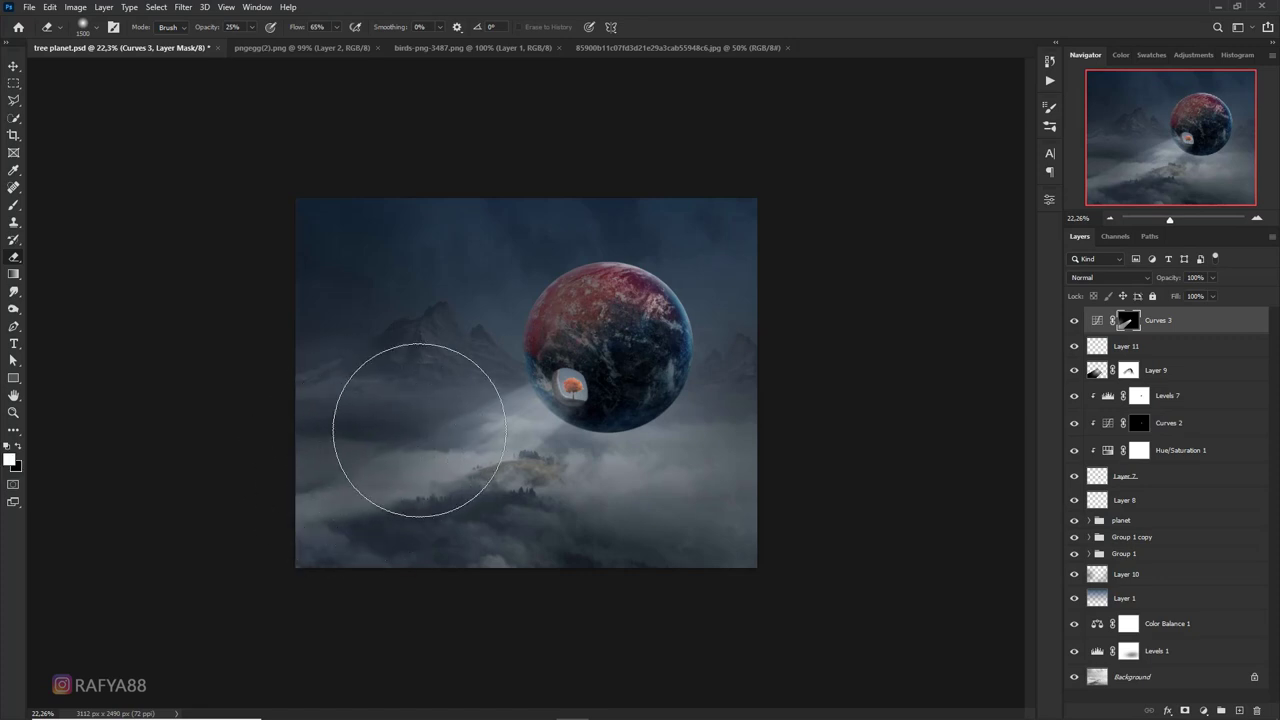
key("x")
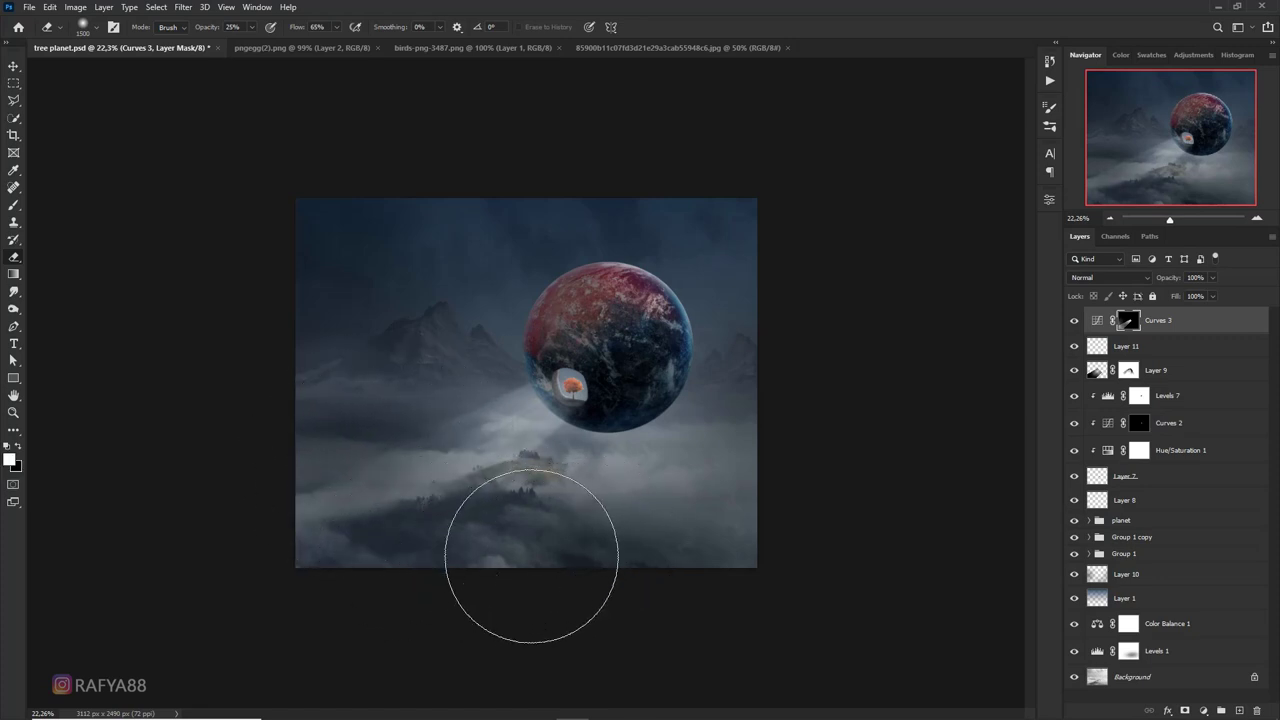
key("ctrl+plus")
scroll(568, 579, "up", 1)
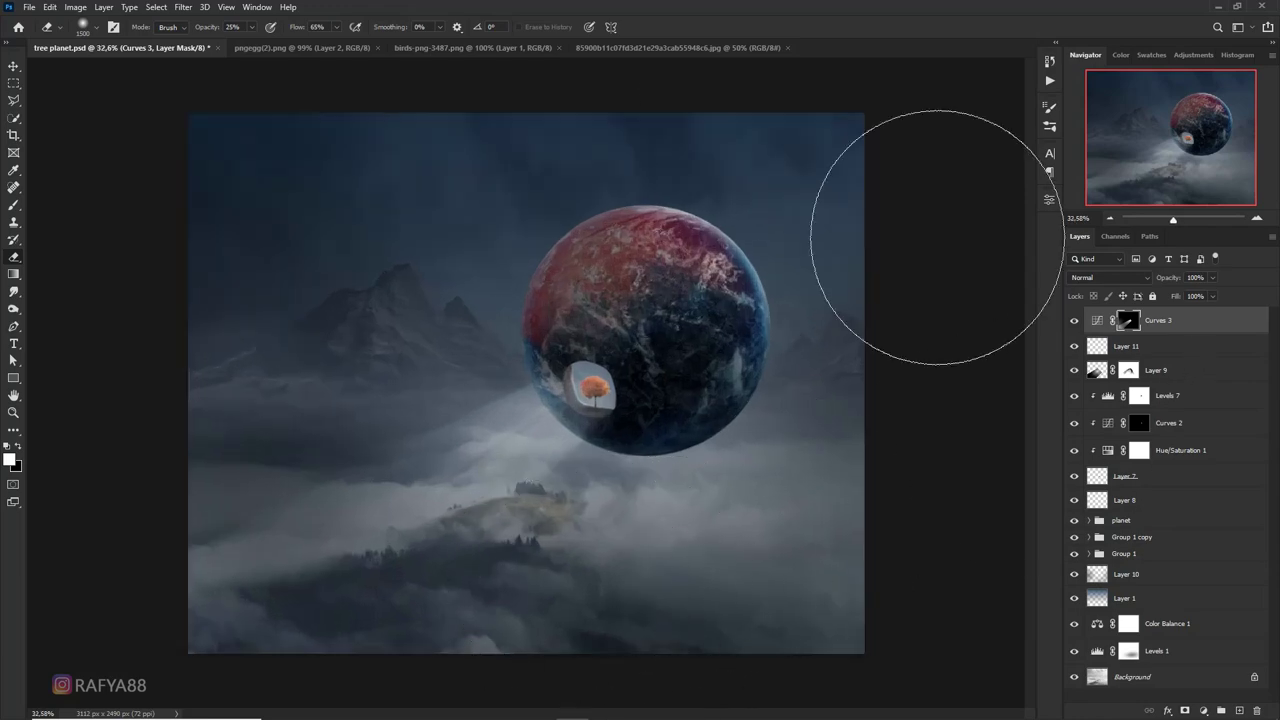
Move the birds layer from the birds document into the tree planet document and scale it
left_click(497, 44)
key("v")
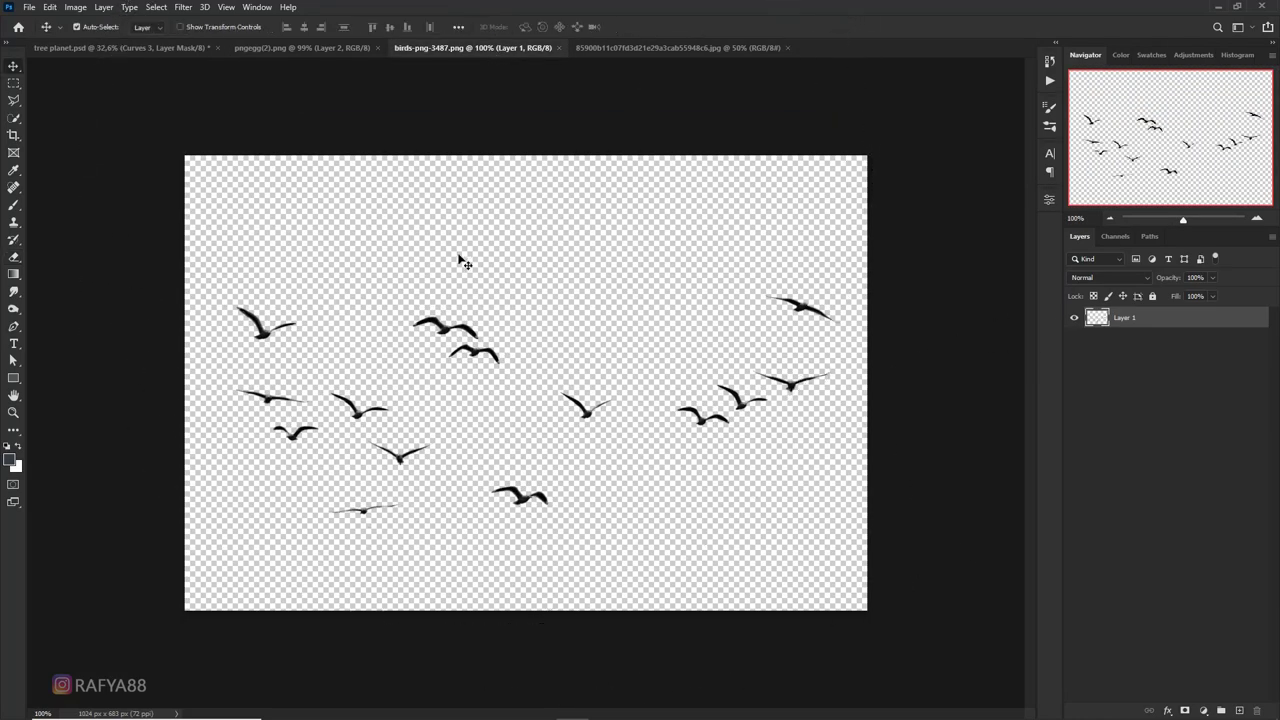
mouse_move(449, 334)
left_mouse_down()
mouse_move(390, 447)
mouse_move(493, 485)
mouse_move(537, 448)
left_mouse_up()
key("ctrl+t")
key("Return")
key("alt+bracketleft")
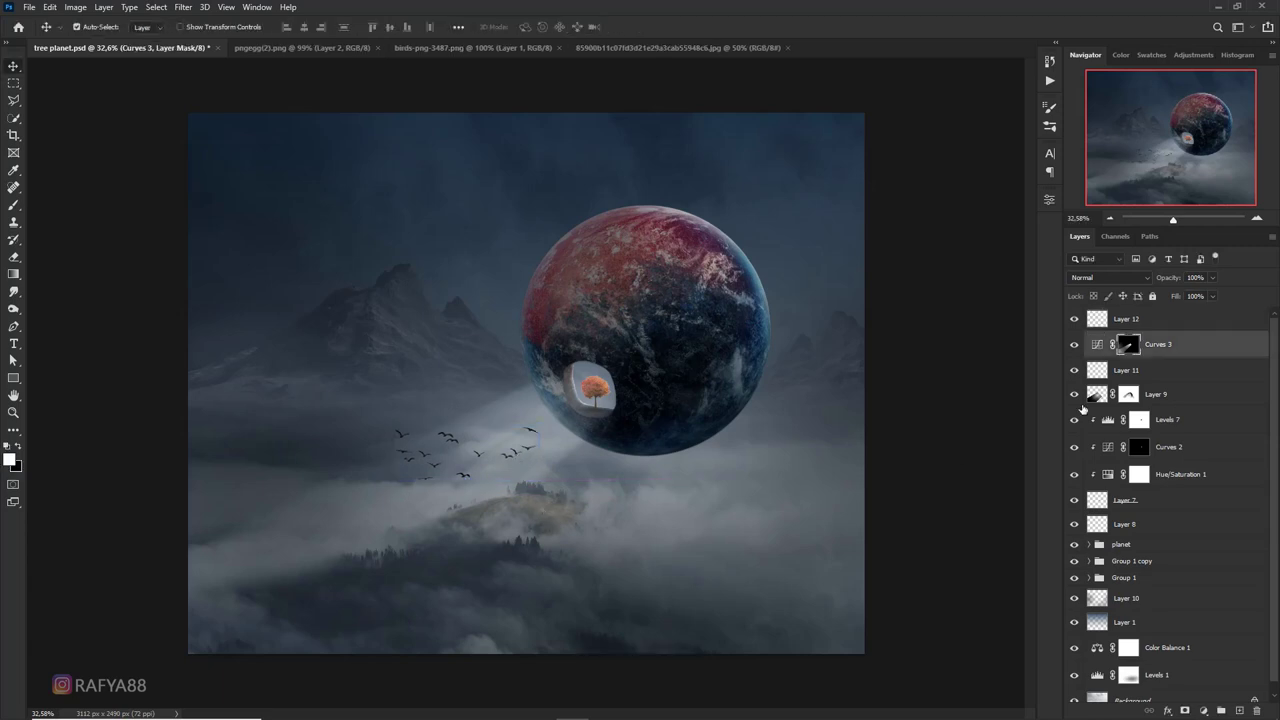
Invert Layer 12's birds to white and shrink them into a small flock
left_click(1130, 325)
scroll(563, 390, "up", 2, "alt")
key("ctrl+i")
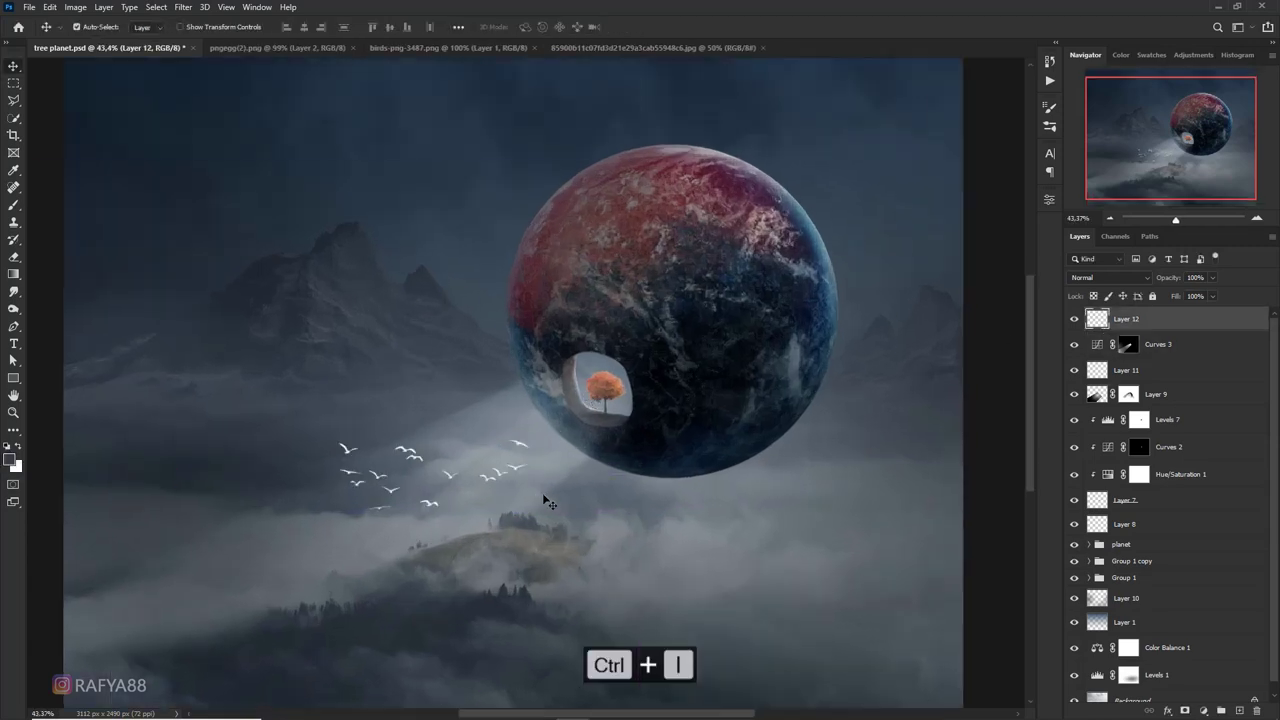
key("ctrl+t")
mouse_move(532, 512)
left_mouse_down()
mouse_move(505, 492)
mouse_move(508, 449)
left_mouse_up()
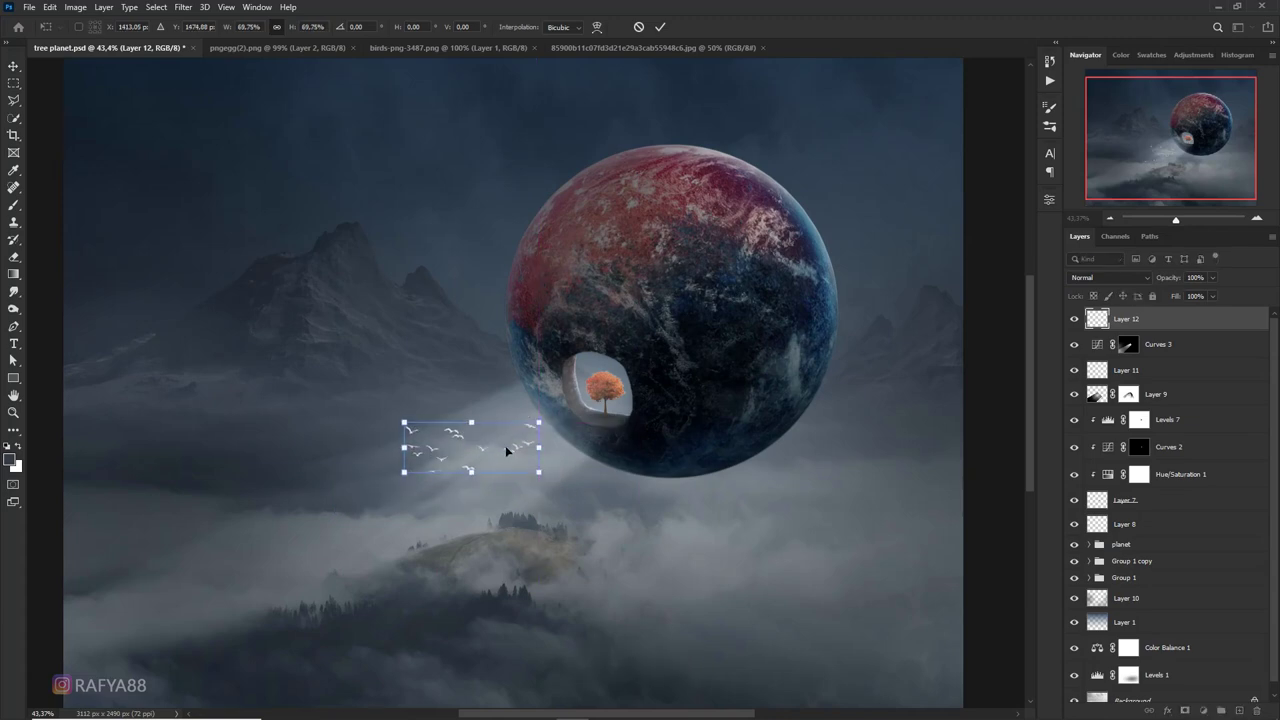
key("Return")
scroll(510, 585, "down", 4, "alt")
Add Layer 13 above Layer 10 and place it just below the planet group
scroll(512, 596, "up", 2, "alt")
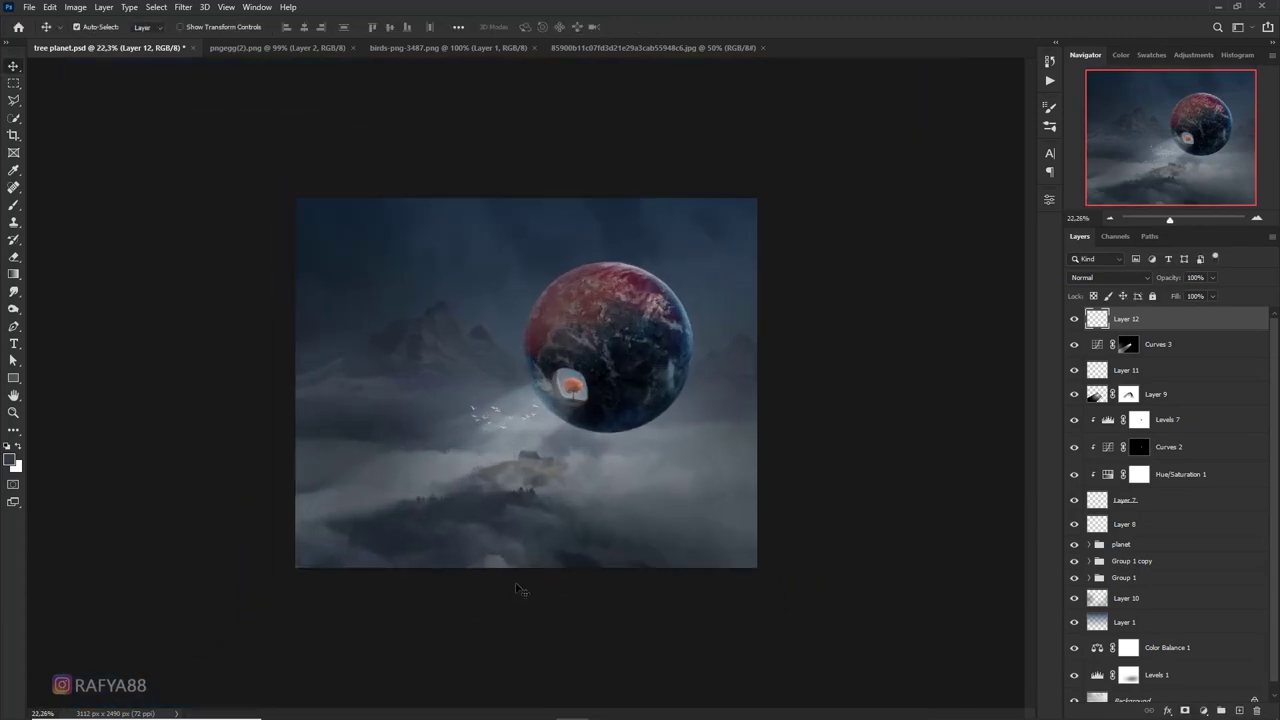
scroll(520, 583, "up", 1, "alt")
scroll(1126, 567, "down", 1)
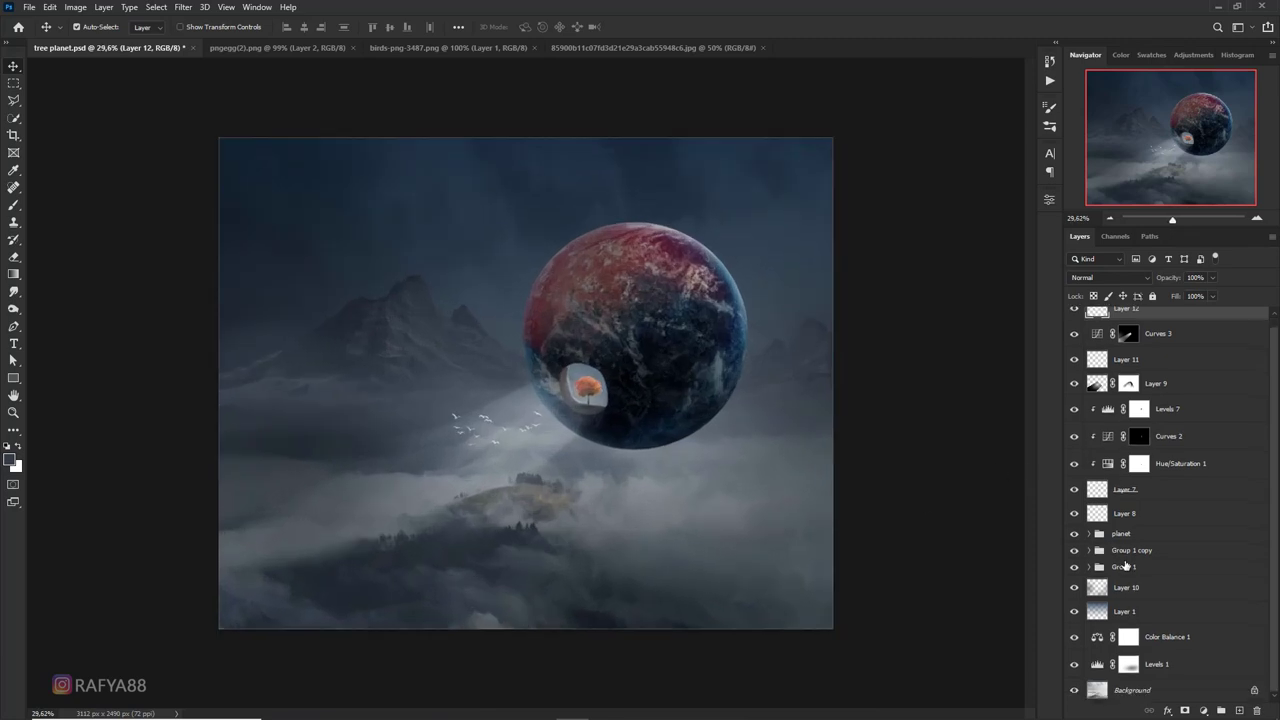
left_click(1141, 588)
left_click(1240, 711)
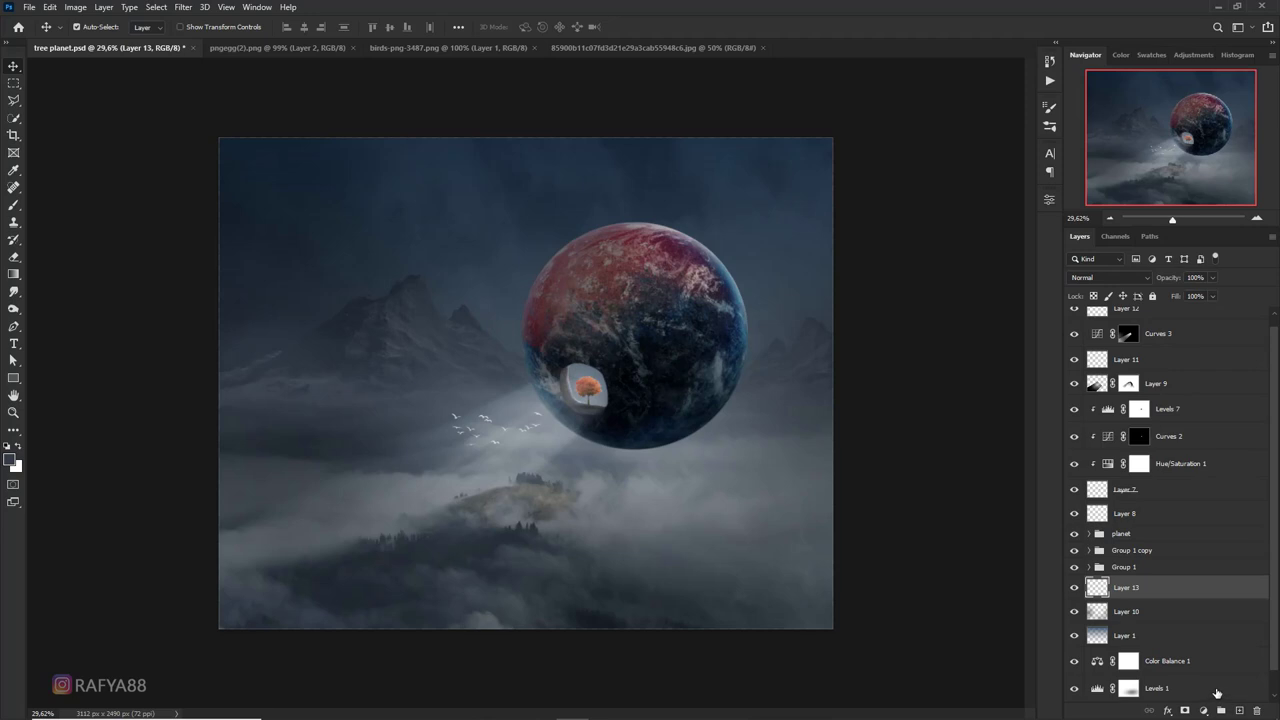
left_click_drag(1141, 588, 1130, 551)
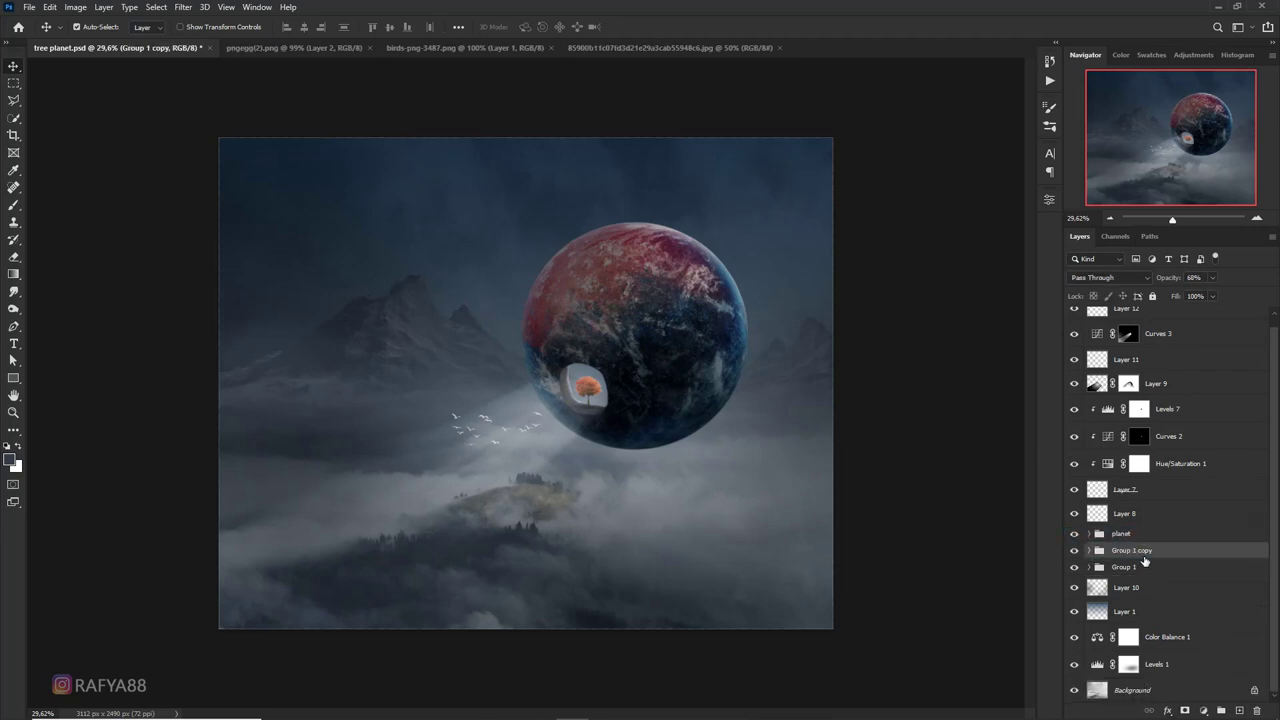
key("ctrl+z")
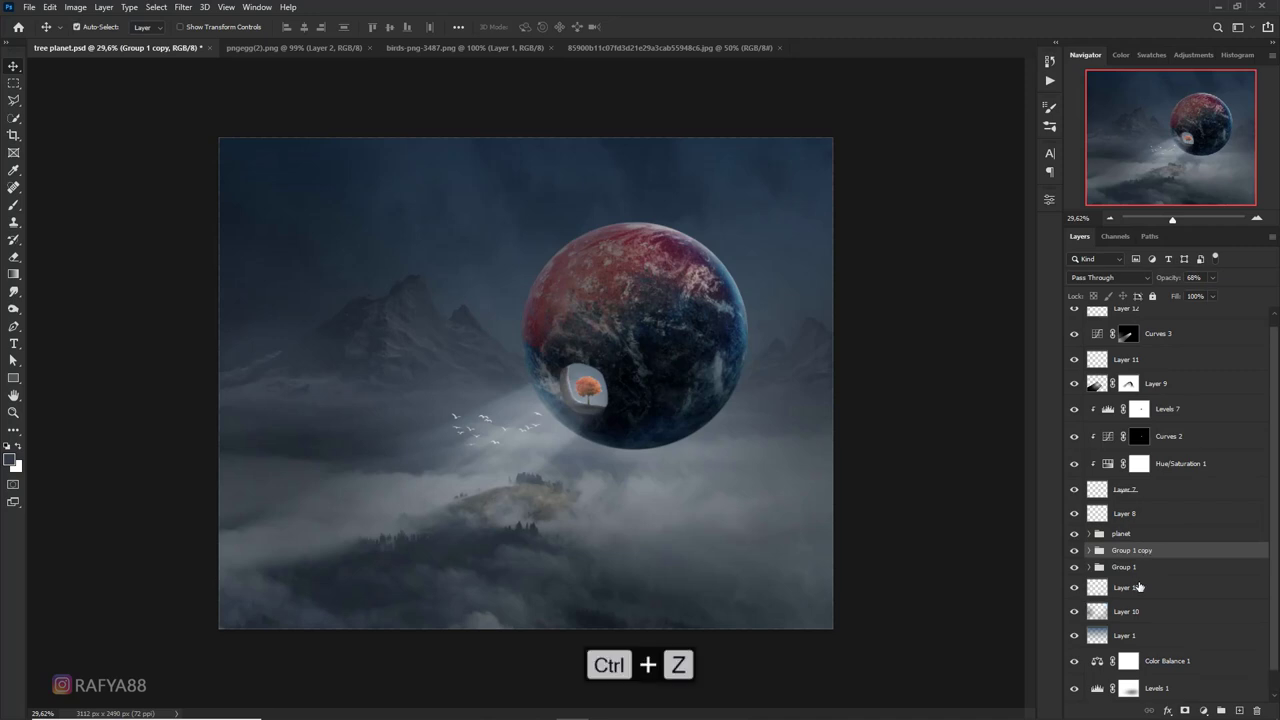
left_click_drag(1139, 587, 1137, 548)
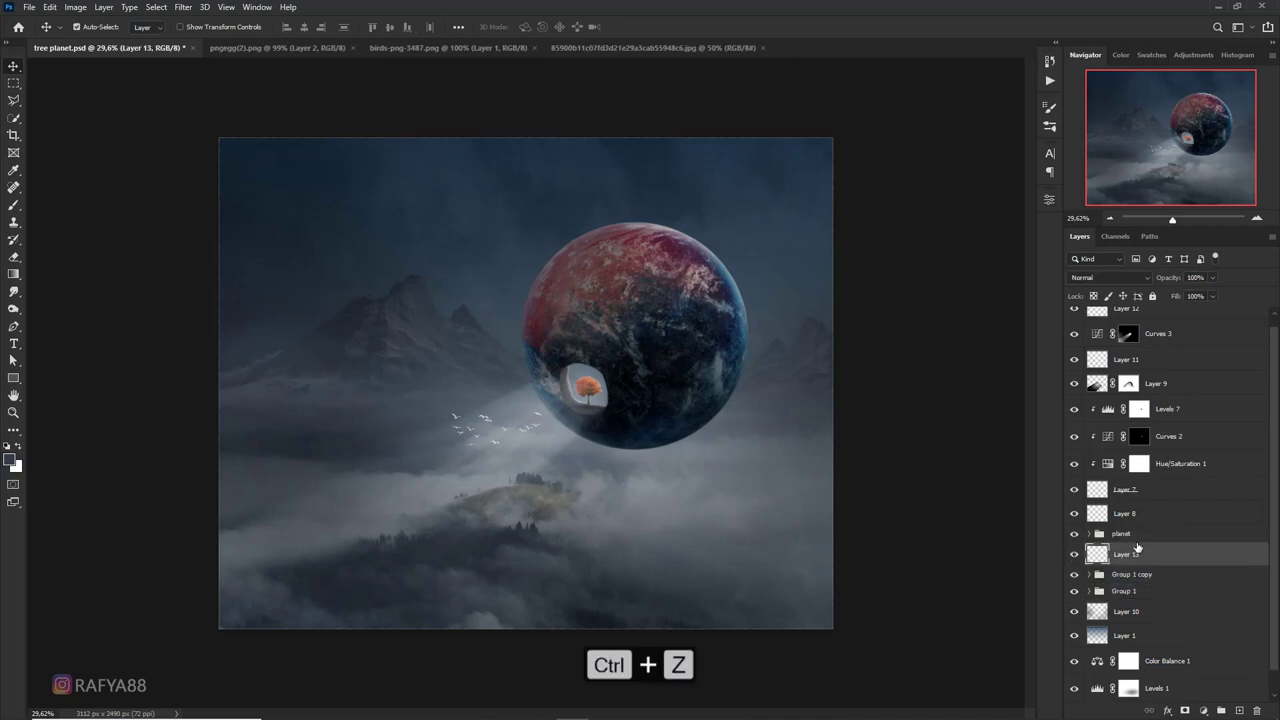
Paint a white glow right of the planet in Screen mode at 70% opacity, then add Layer 14
left_click(14, 206)
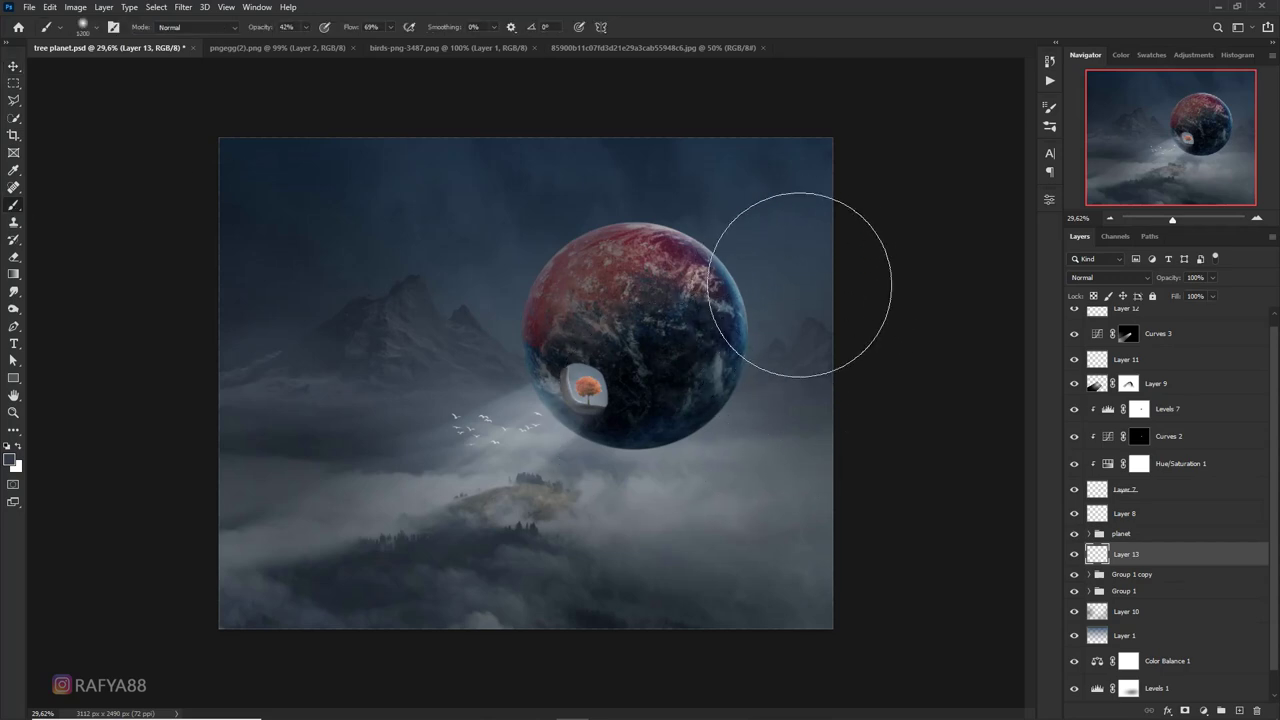
left_click(19, 446)
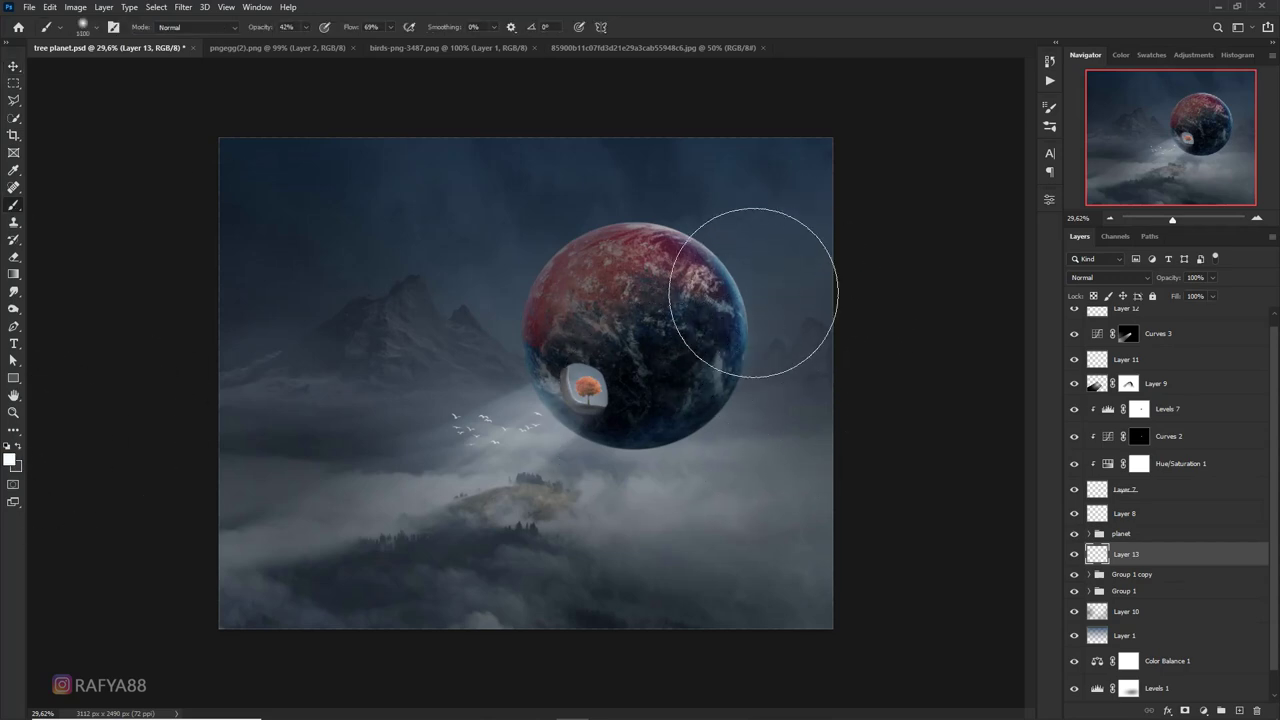
mouse_move(753, 293)
left_mouse_down()
mouse_move(873, 221)
mouse_move(891, 323)
left_mouse_up()
left_click(1128, 277)
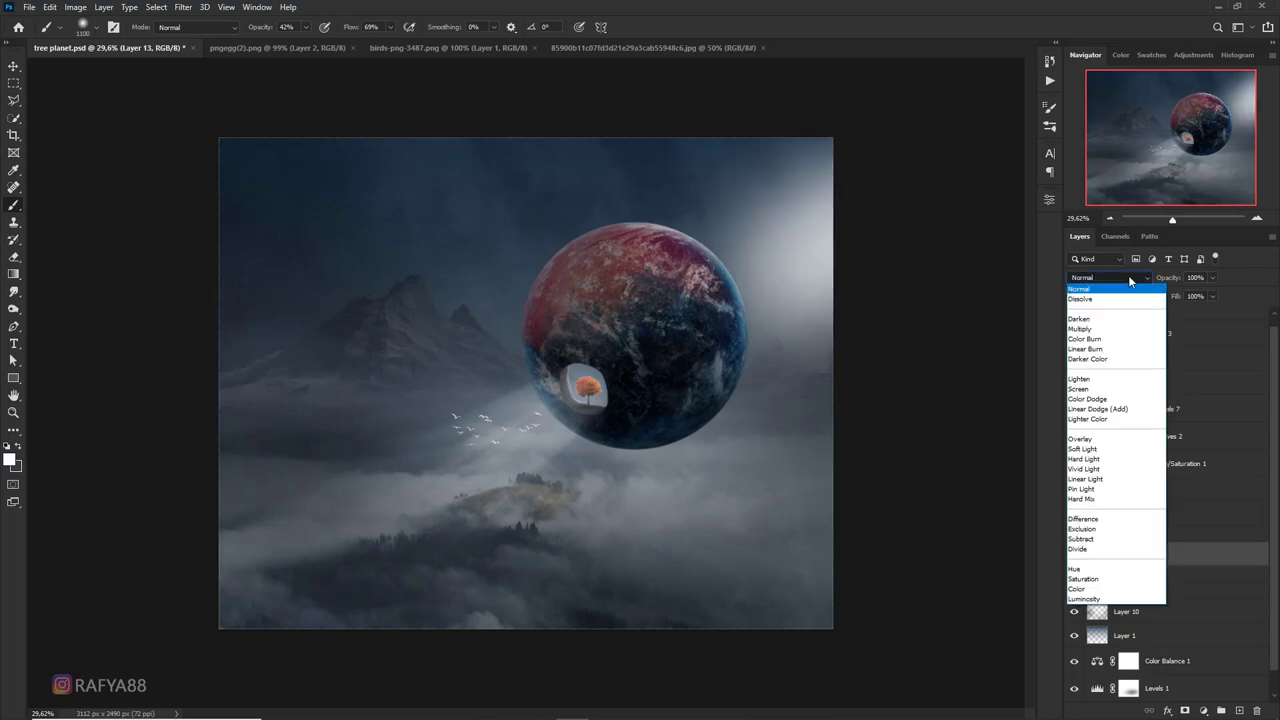
left_click(1112, 388)
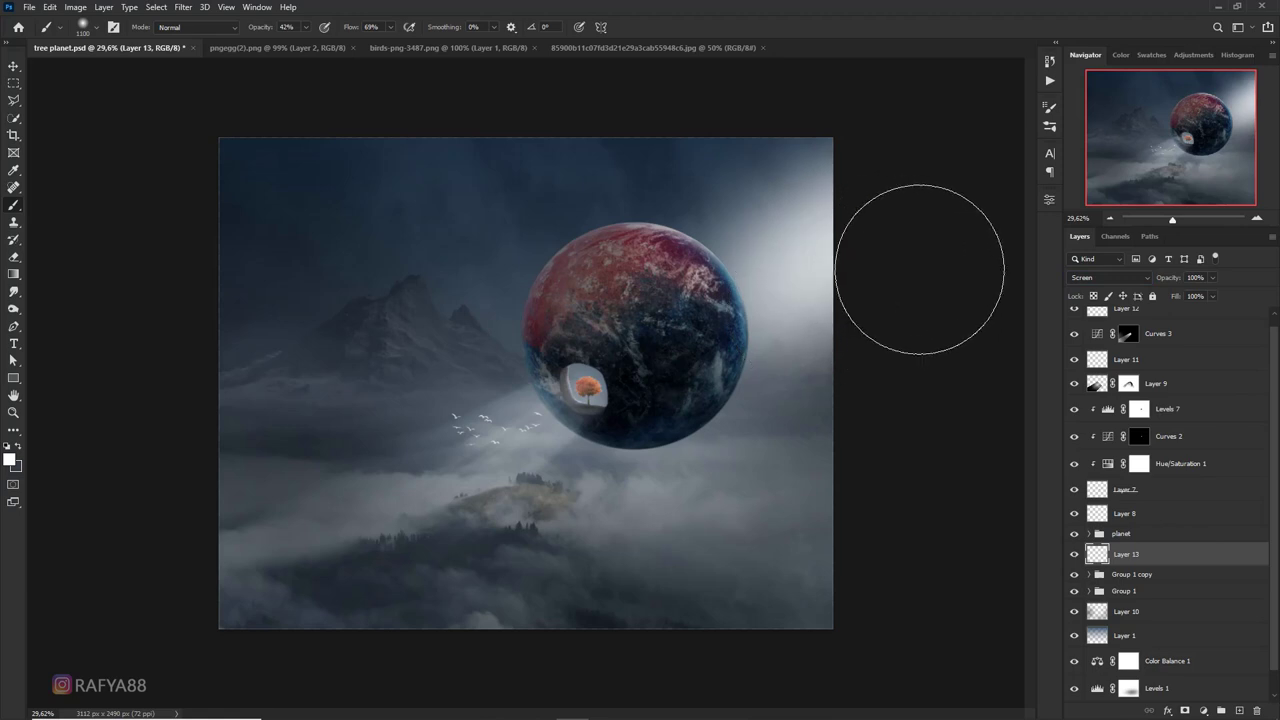
scroll(586, 366, "down", 2)
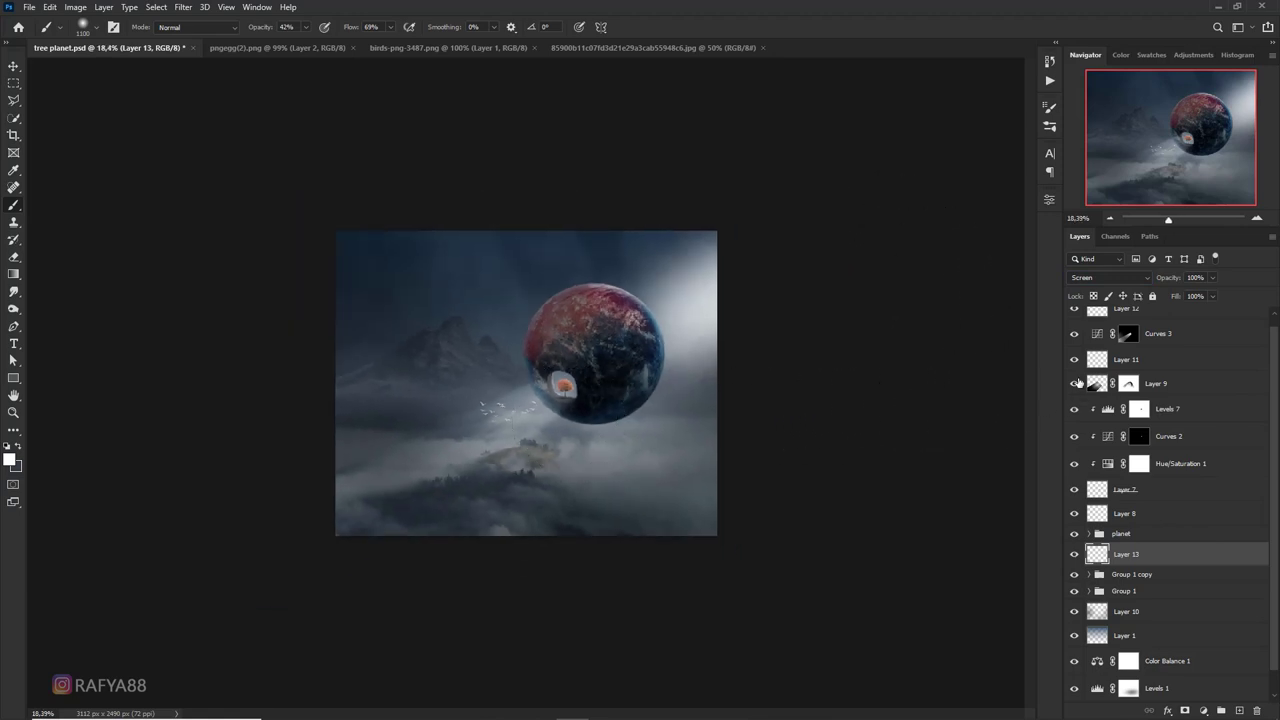
left_click_drag(1157, 287, 1155, 288)
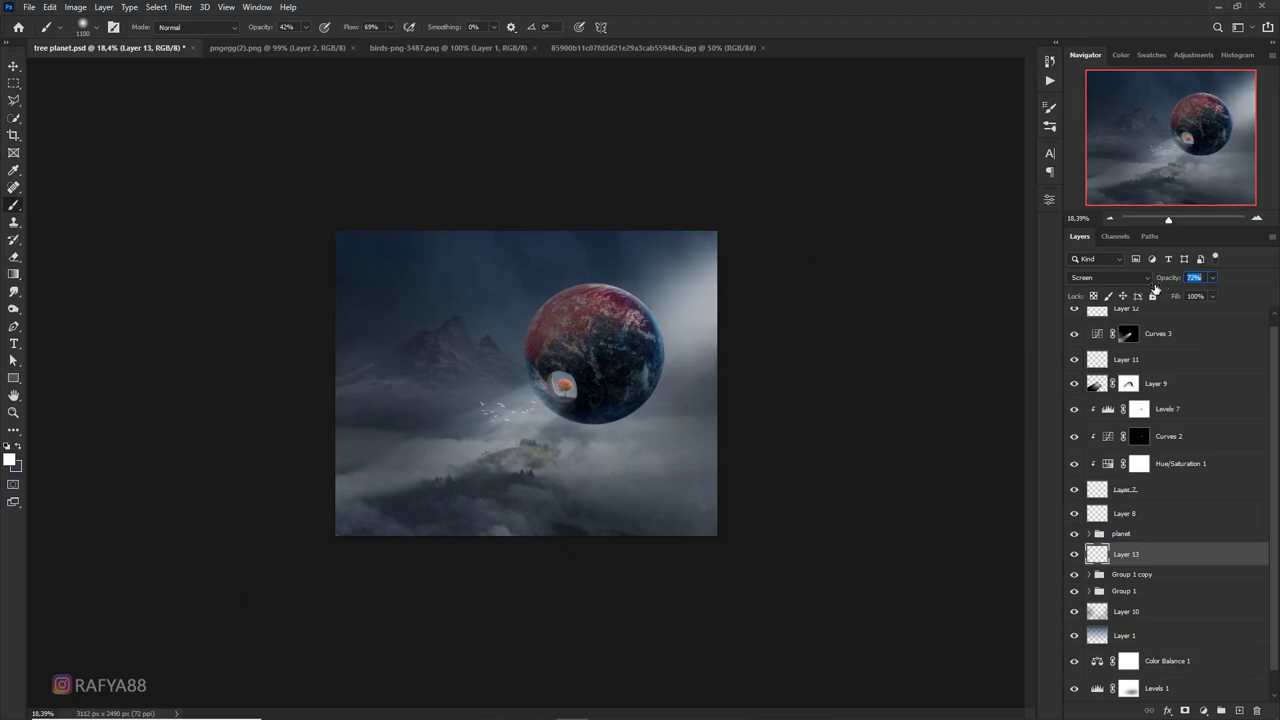
left_click(1241, 711)
scroll(757, 337, "up", 1)
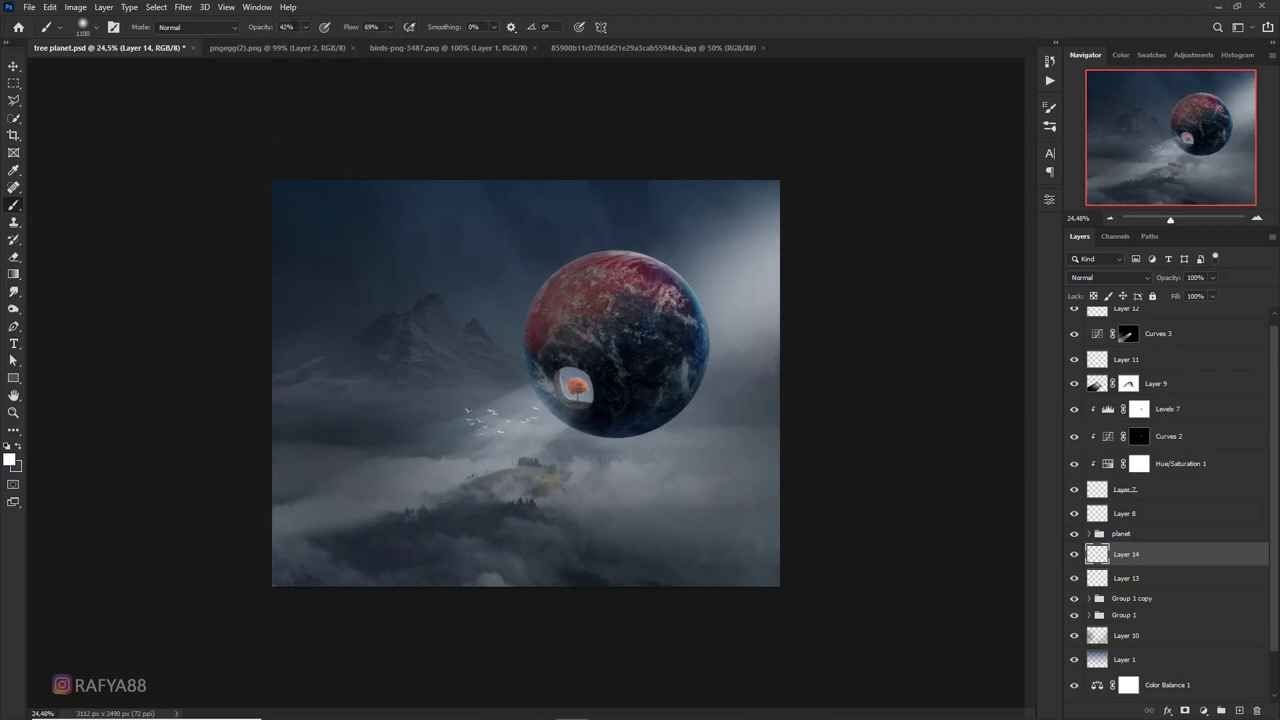
Paint soft white strokes into the sky's top-right corner on Layer 14
left_click_drag(743, 211, 794, 251)
left_click(800, 252)
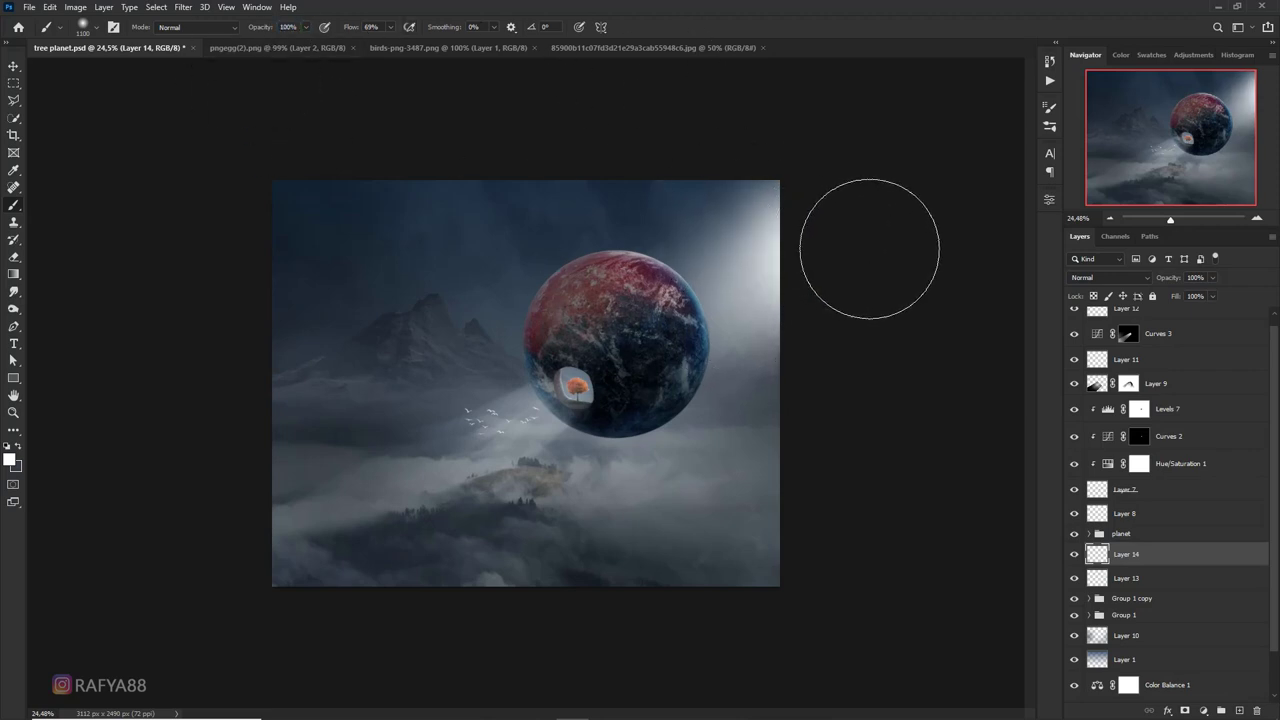
scroll(666, 357, "down", 1)
scroll(740, 308, "down", 2)
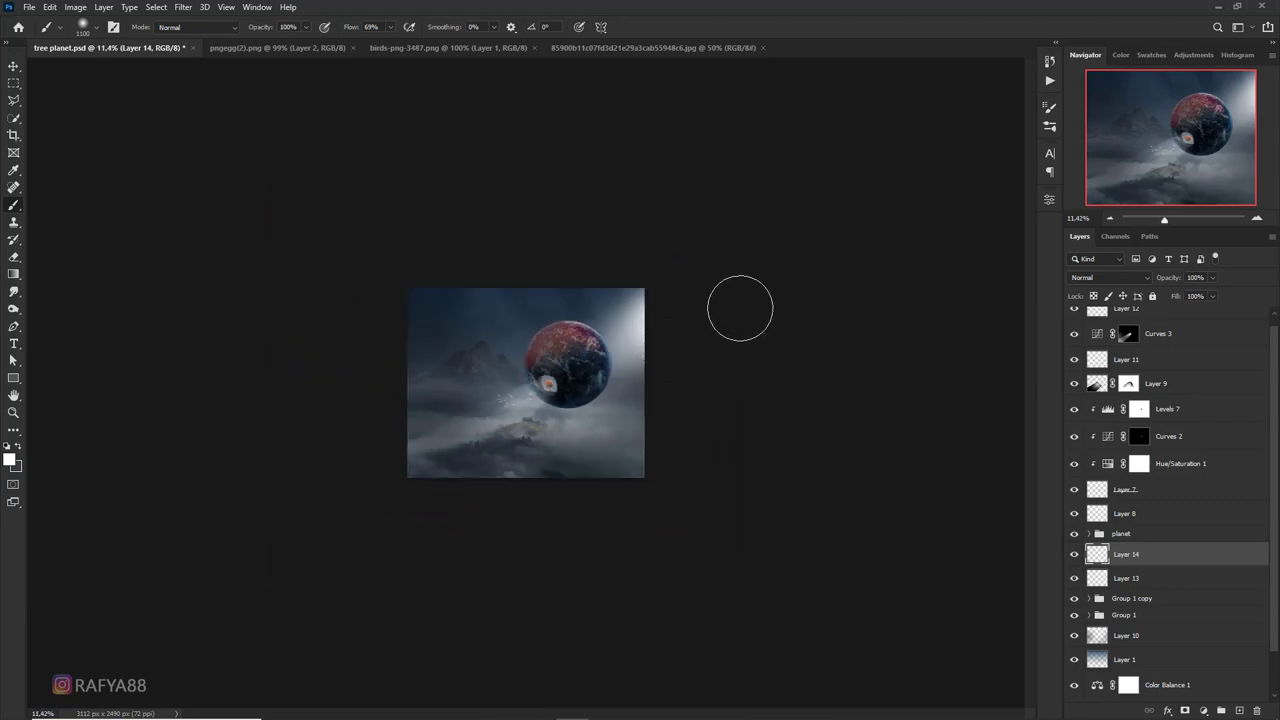
scroll(740, 310, "up", 2)
scroll(749, 306, "up", 1)
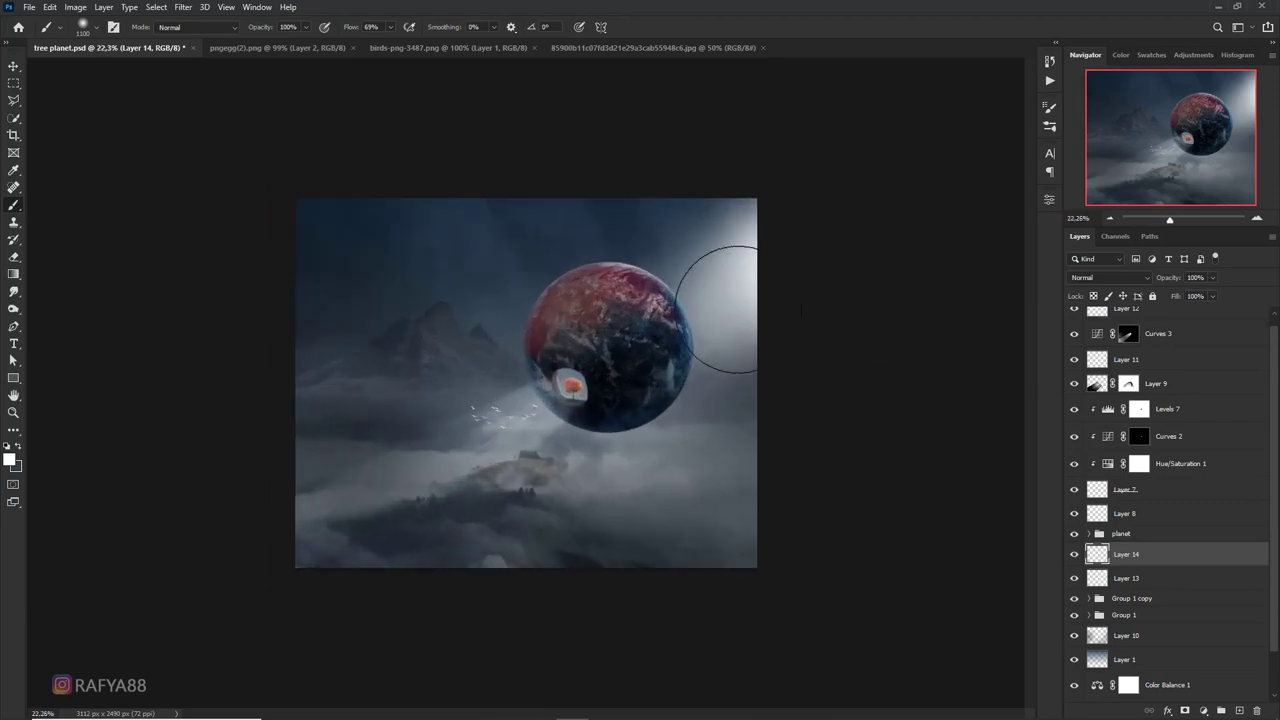
scroll(735, 308, "up", 1)
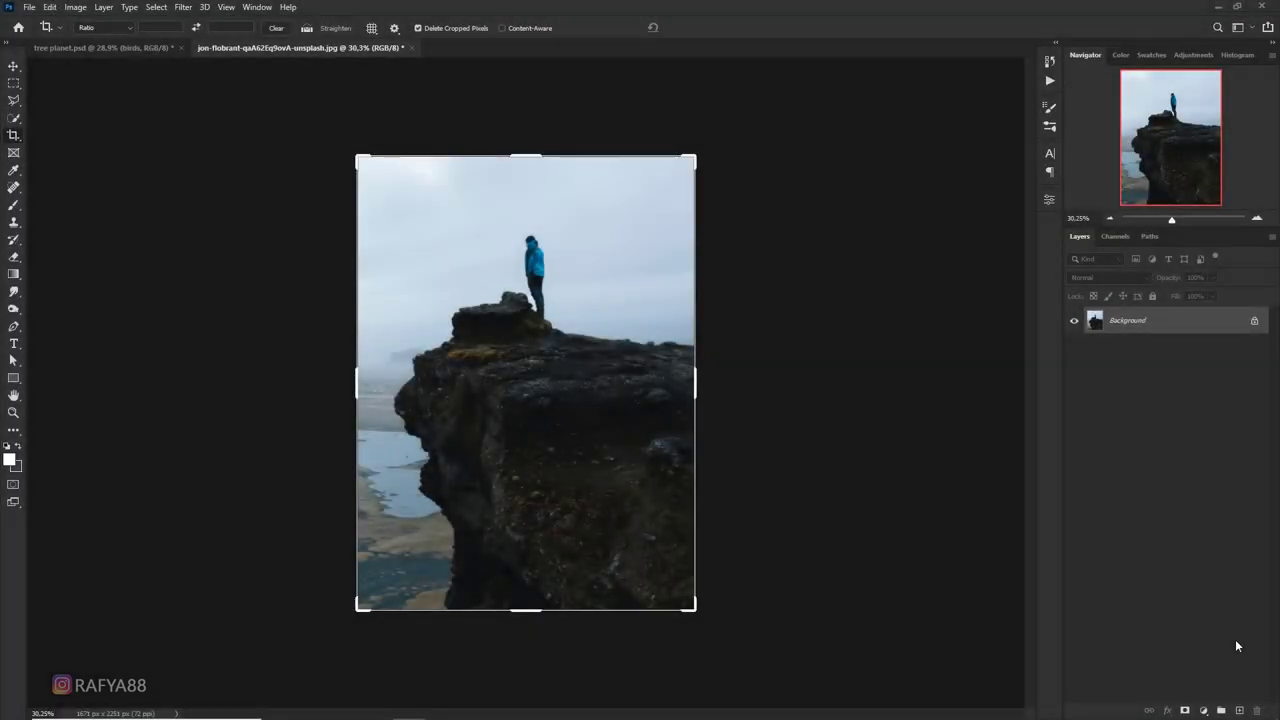
Select the hiker and cliff with the Object Selection tool
scroll(752, 575, "up", 1)
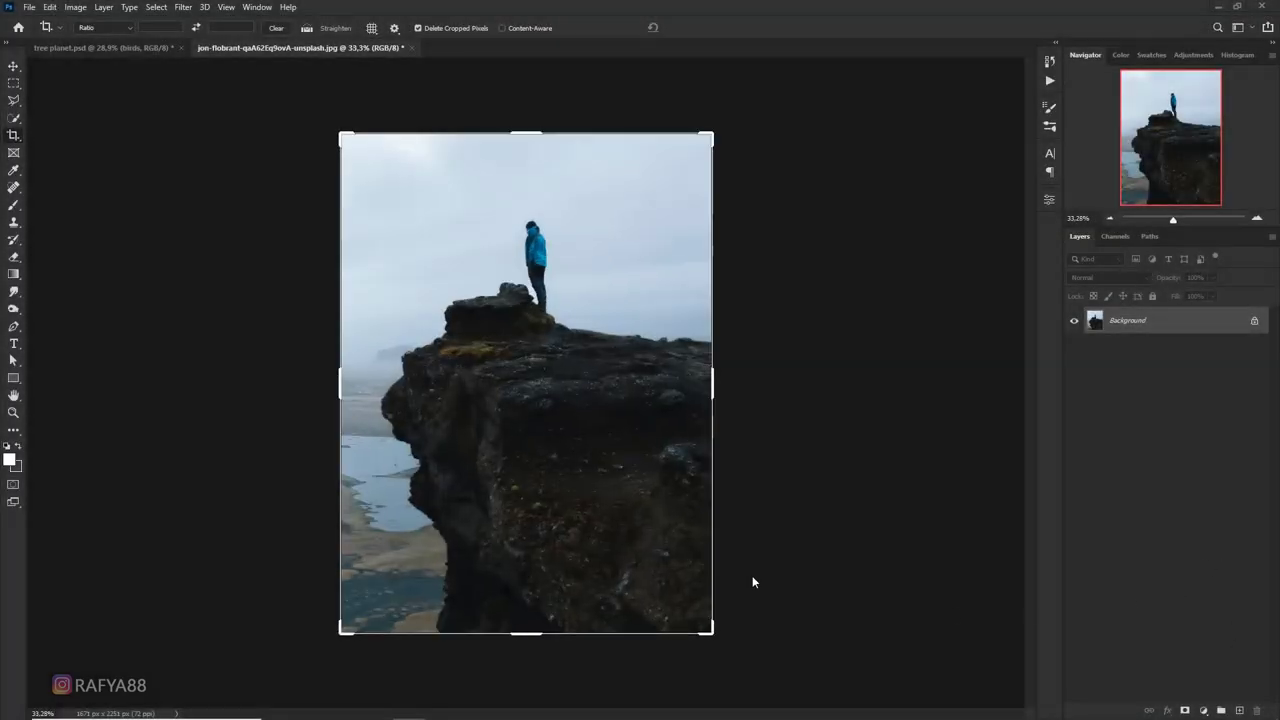
scroll(474, 440, "up", 1)
scroll(474, 440, "down", 1)
right_click(14, 118)
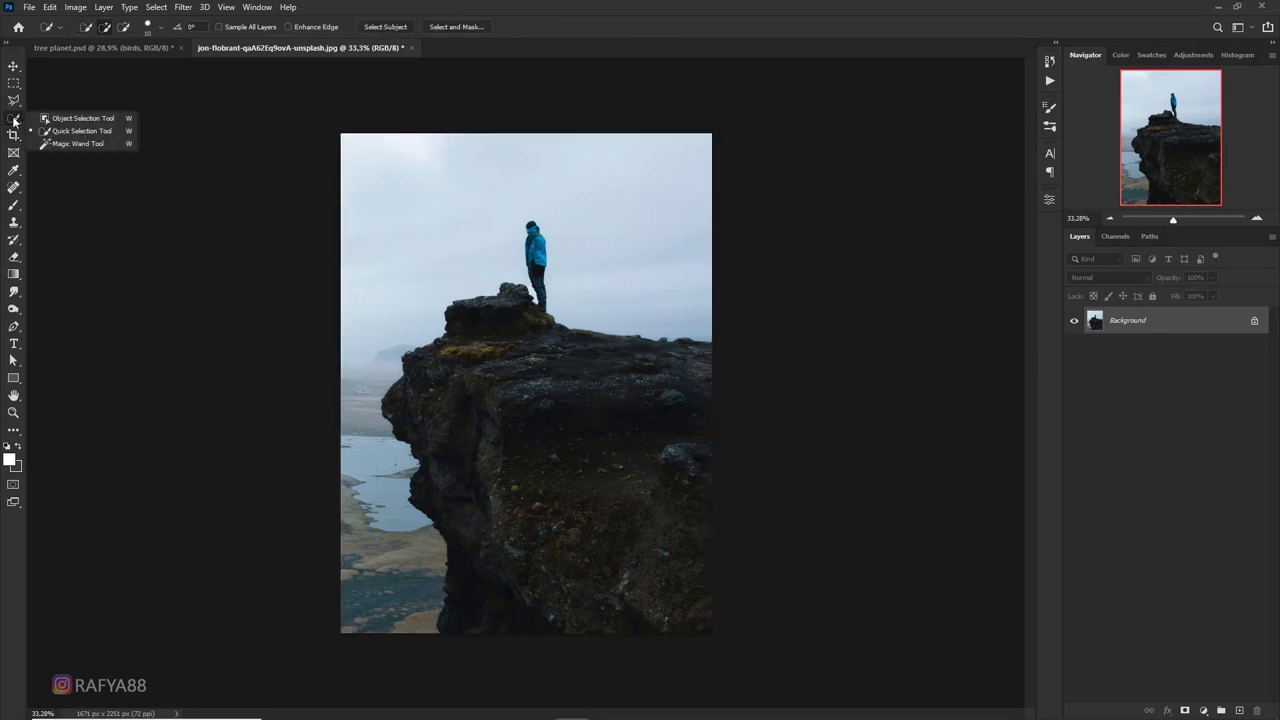
left_click(60, 117)
left_click_drag(408, 241, 690, 591)
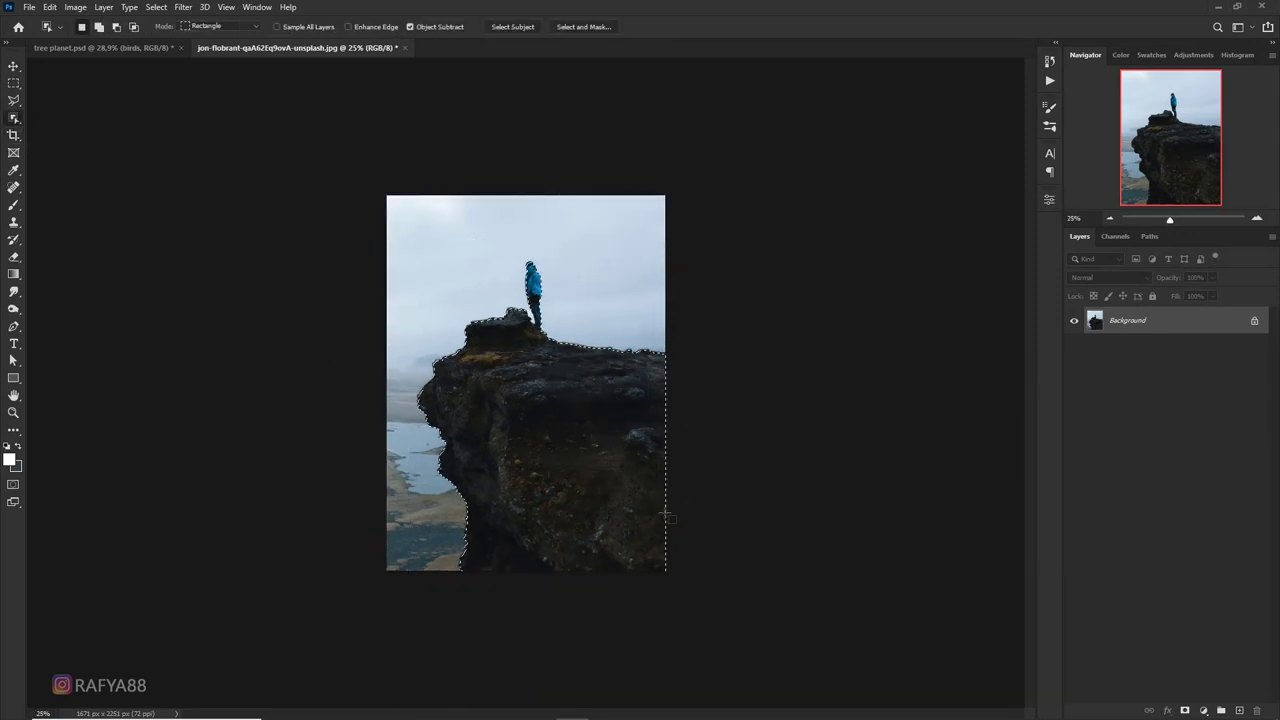
Lasso out the sky gap by the legs, add a layer mask, and drag the cut-out into the planet composite
scroll(532, 318, "up", 5)
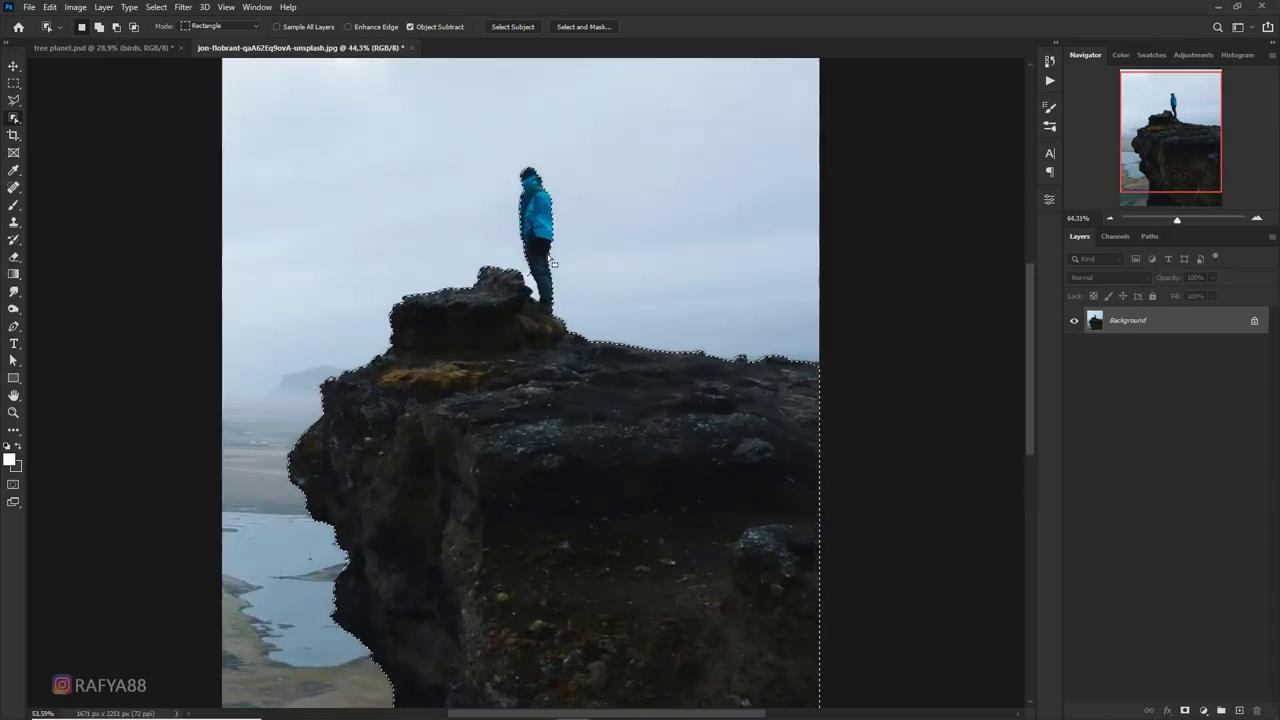
left_click(14, 100)
left_click(60, 101)
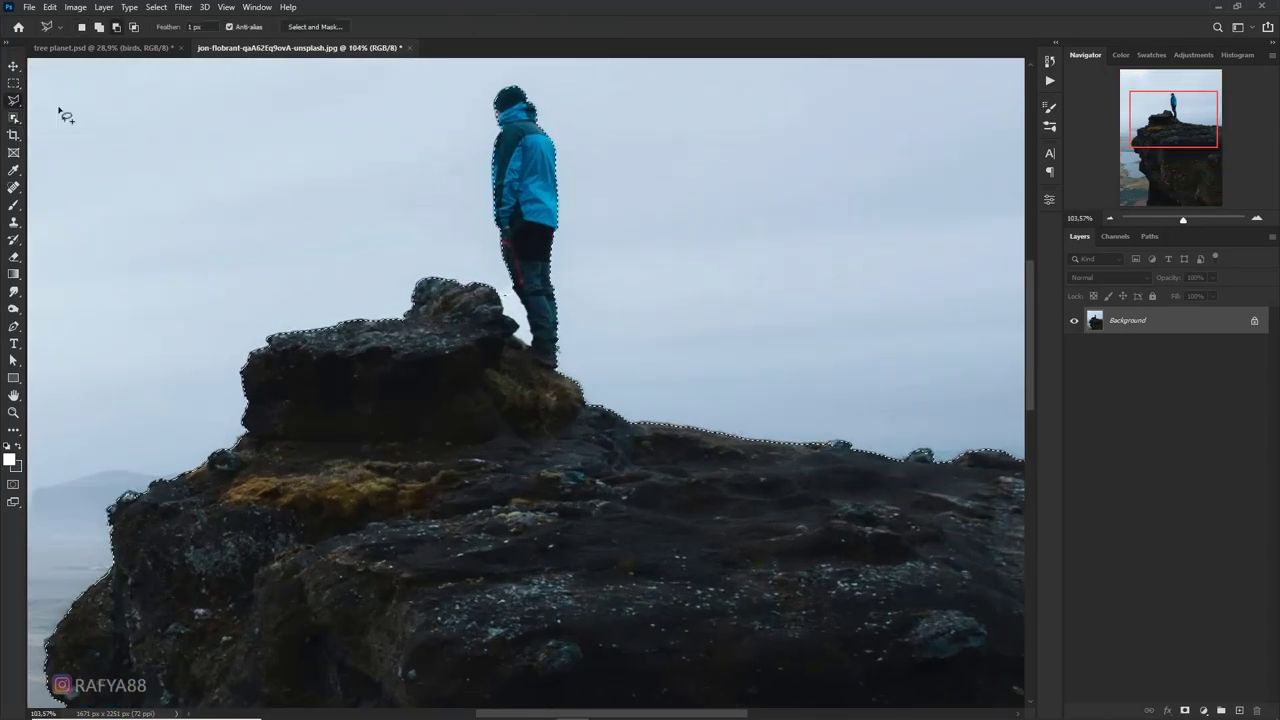
scroll(530, 300, "up", 2)
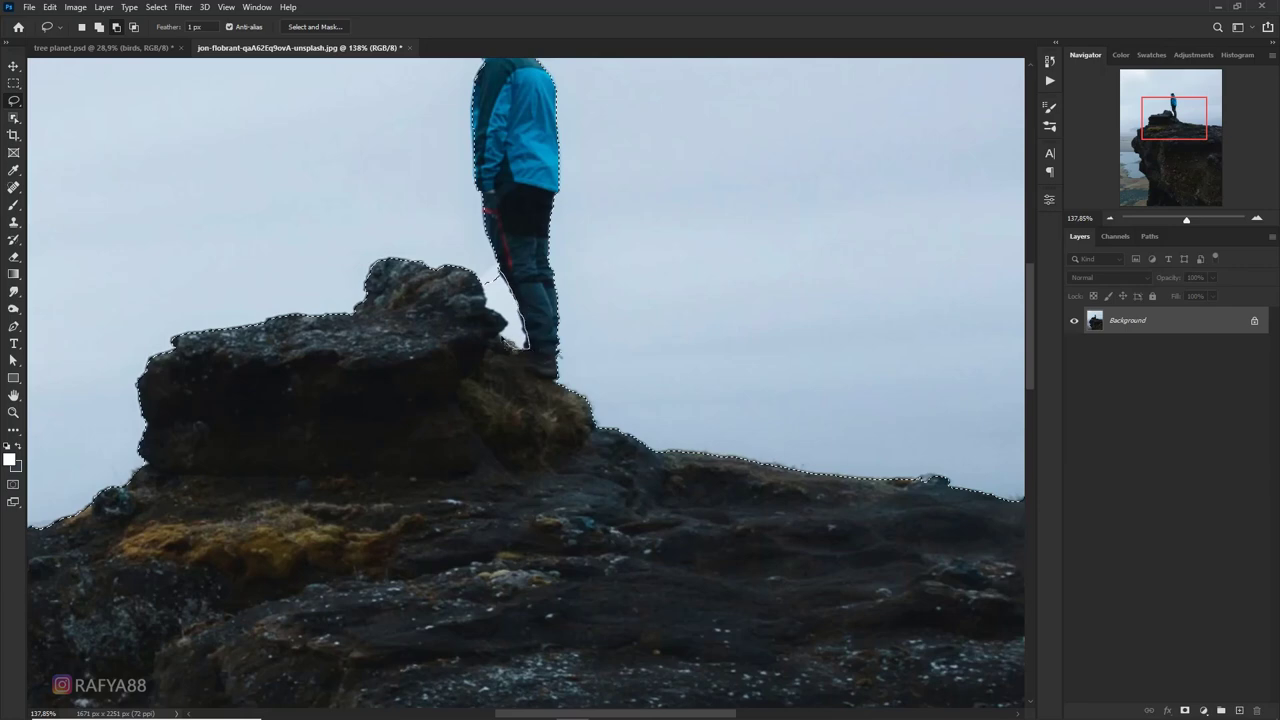
left_click_drag(488, 278, 492, 282)
scroll(500, 288, "down", 6)
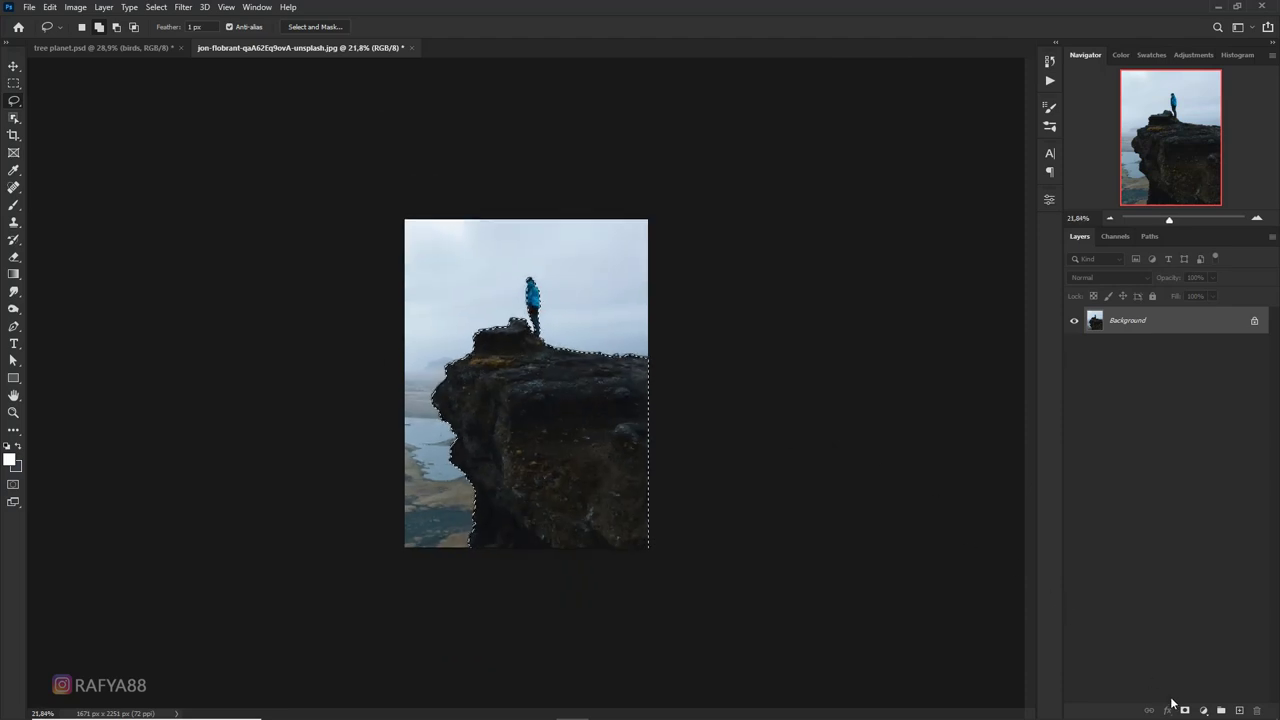
left_click(1185, 710)
key("v")
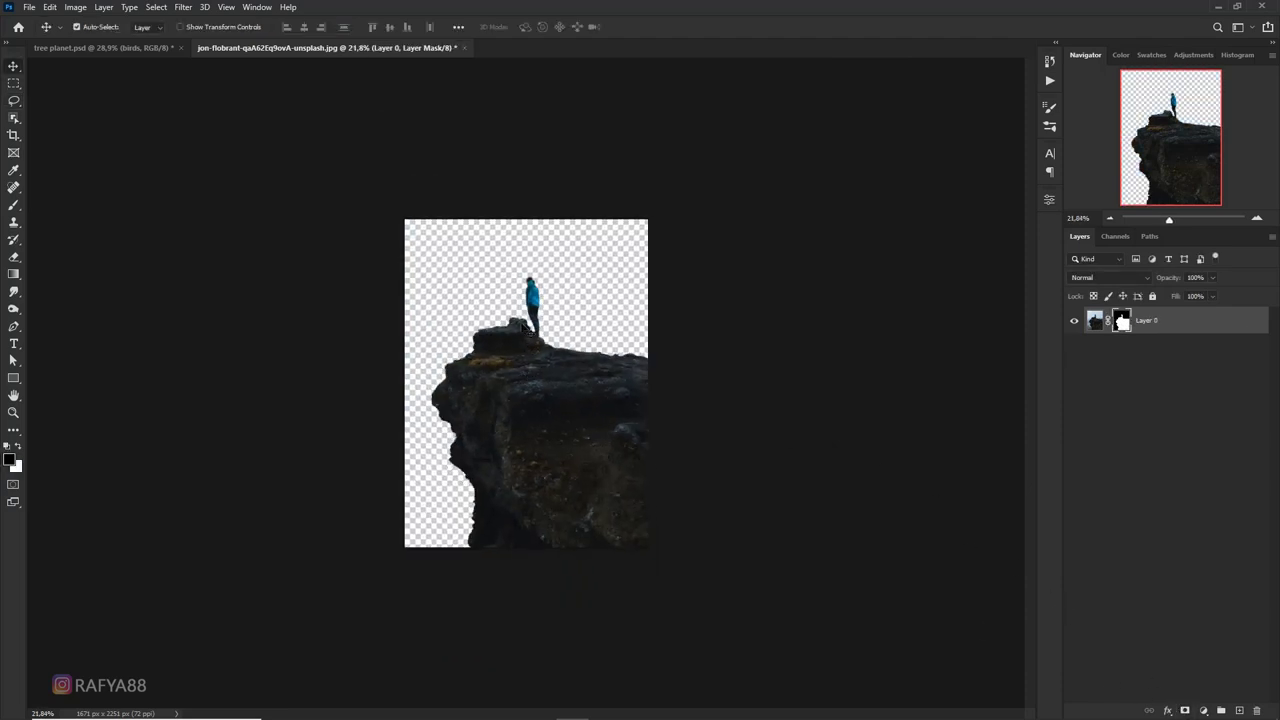
mouse_move(533, 347)
left_mouse_down()
mouse_move(287, 307)
mouse_move(341, 371)
left_mouse_up()
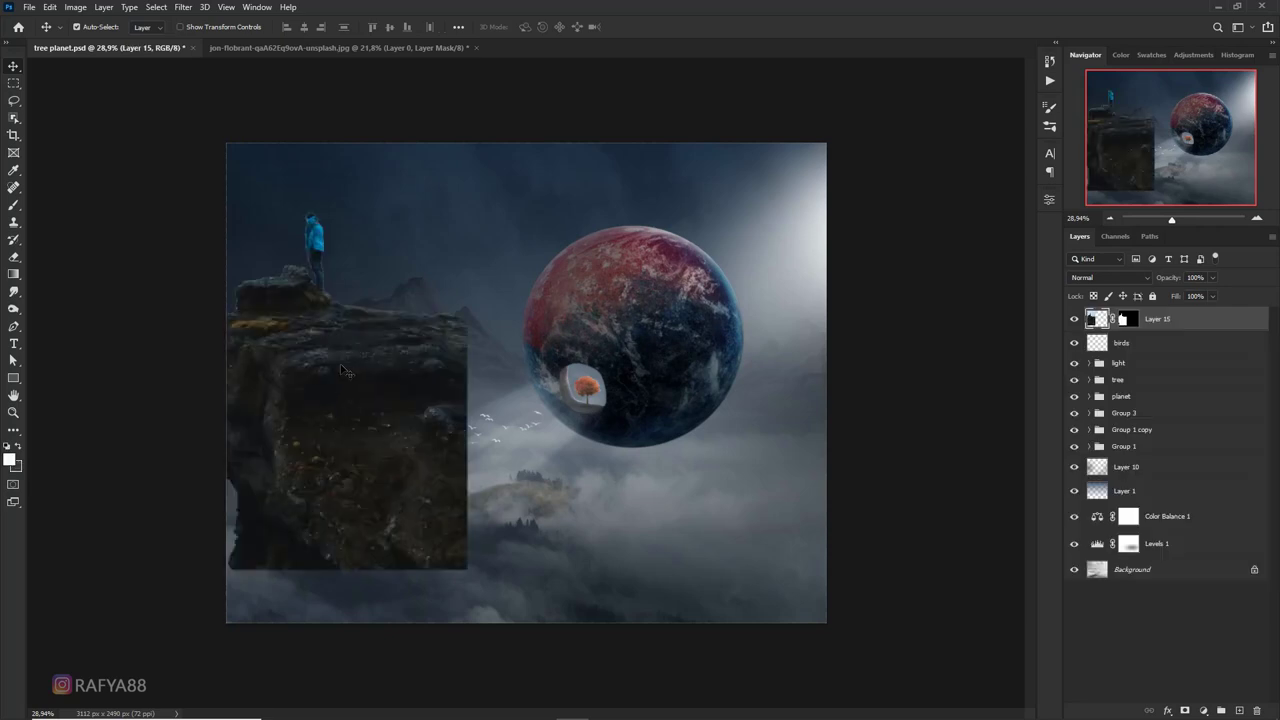
Flip Layer 15 horizontally, scale it to about 83%, and anchor it at the lower left
key("ctrl+t")
right_click(352, 352)
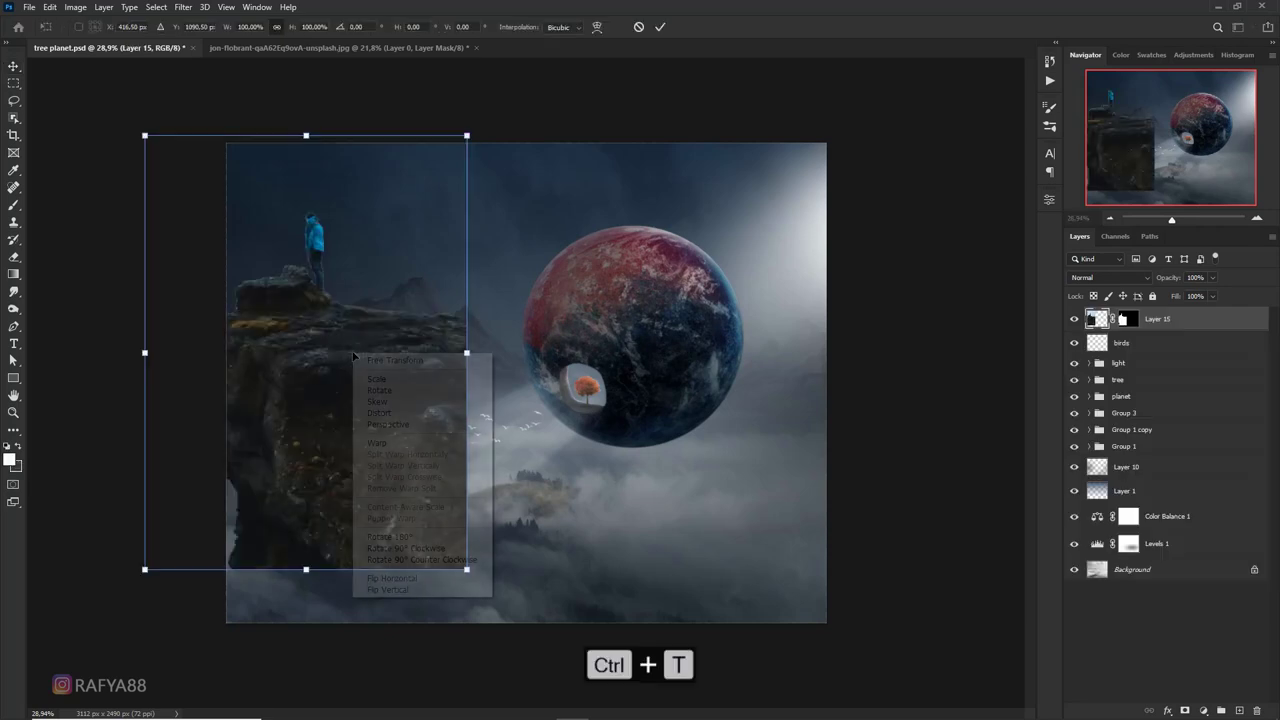
left_click(400, 579)
left_click_drag(405, 453, 465, 469)
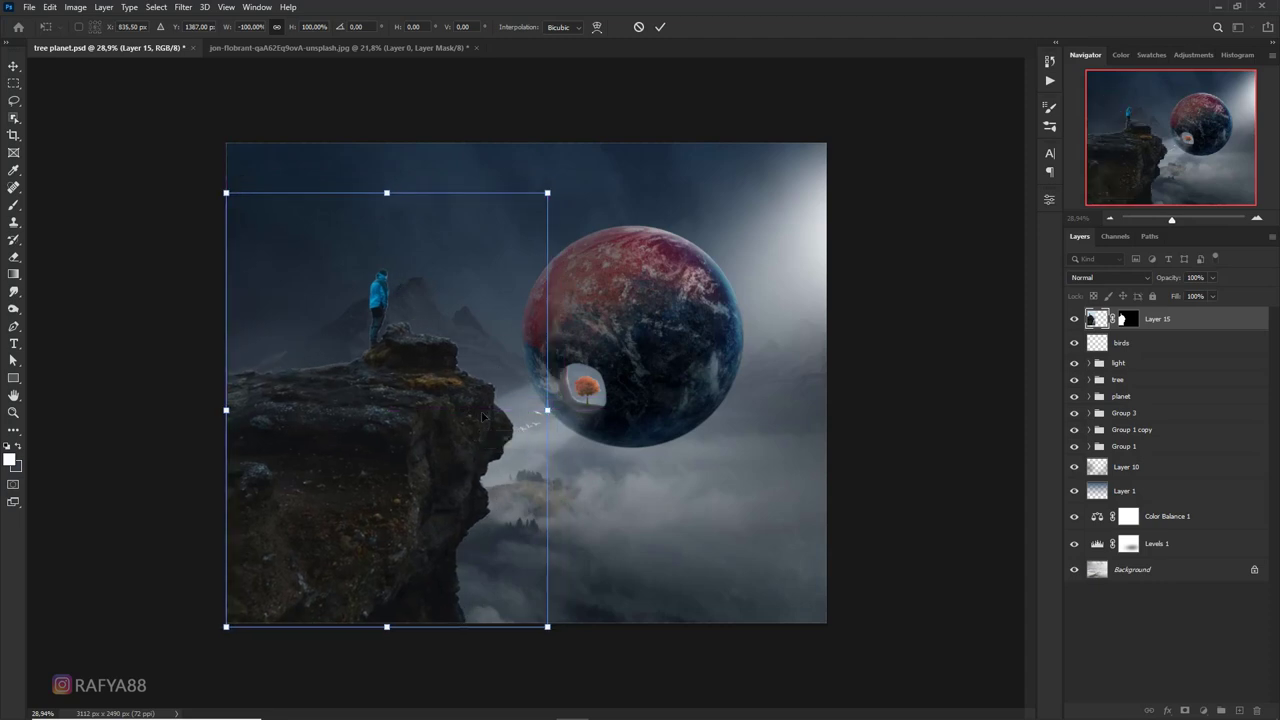
mouse_move(549, 193)
left_mouse_down()
mouse_move(520, 290)
mouse_move(539, 302)
left_mouse_up()
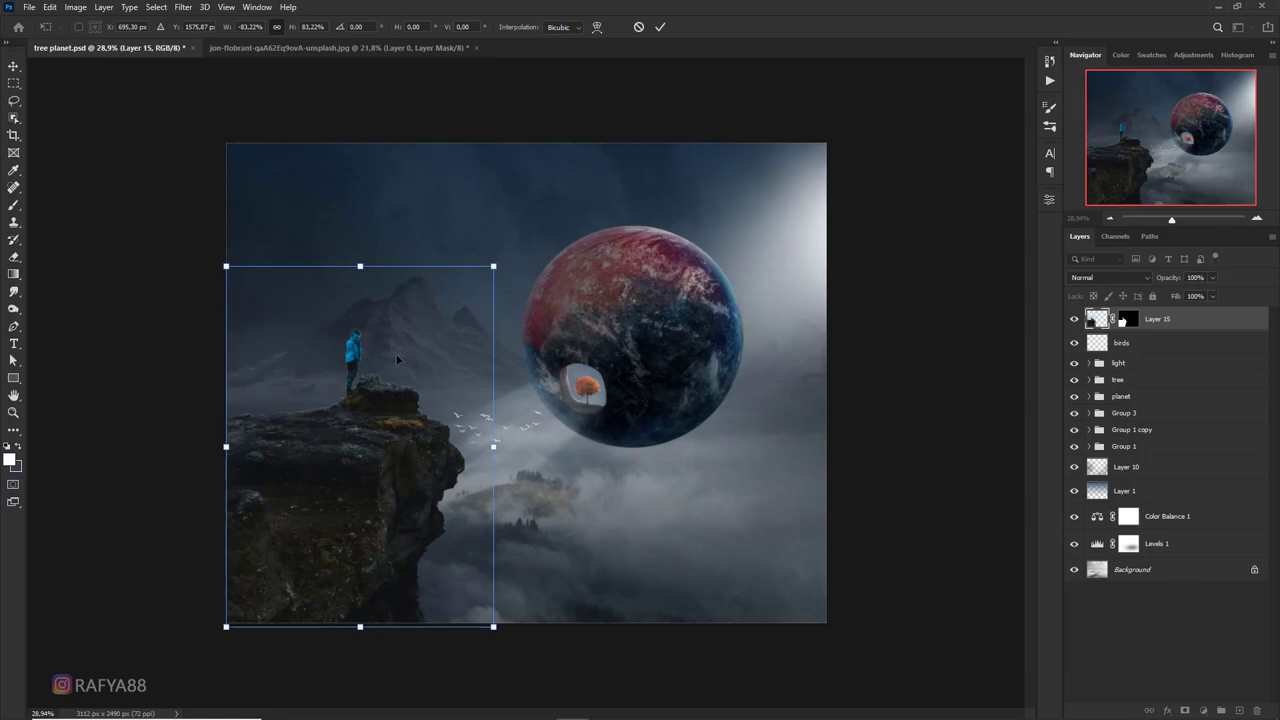
mouse_move(391, 363)
left_mouse_down()
mouse_move(347, 360)
mouse_move(380, 357)
left_mouse_up()
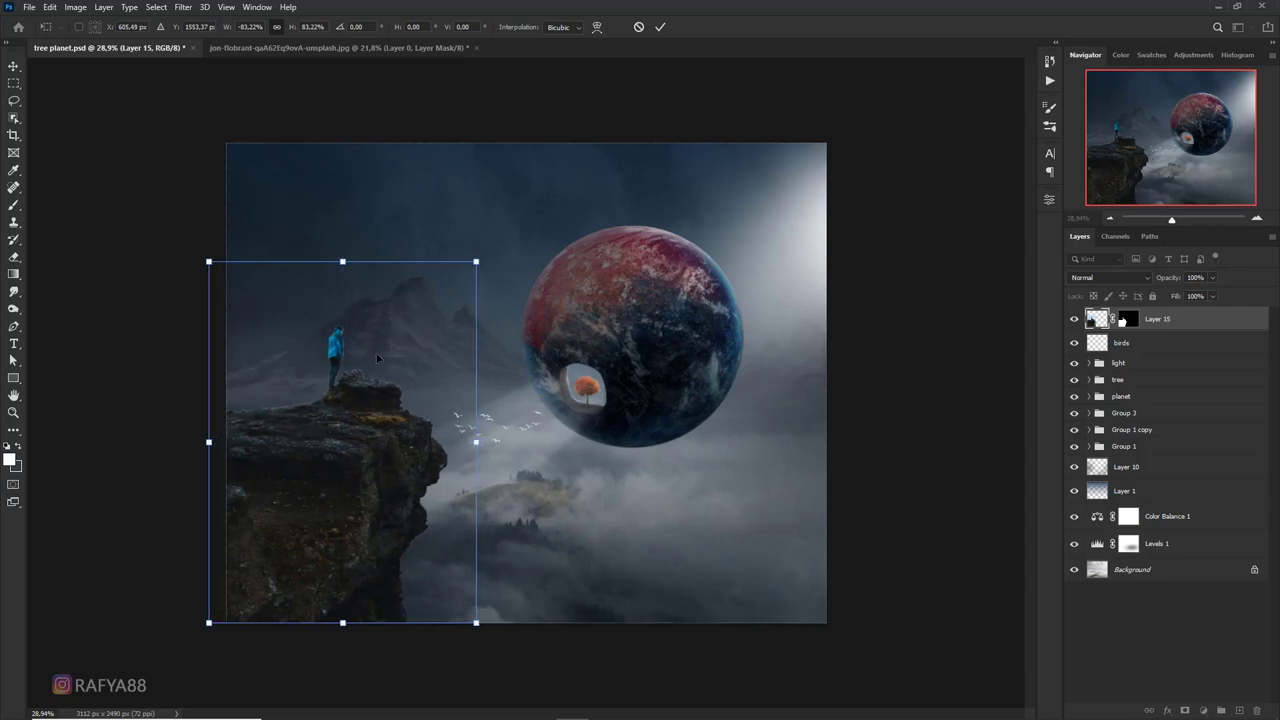
key("Return")
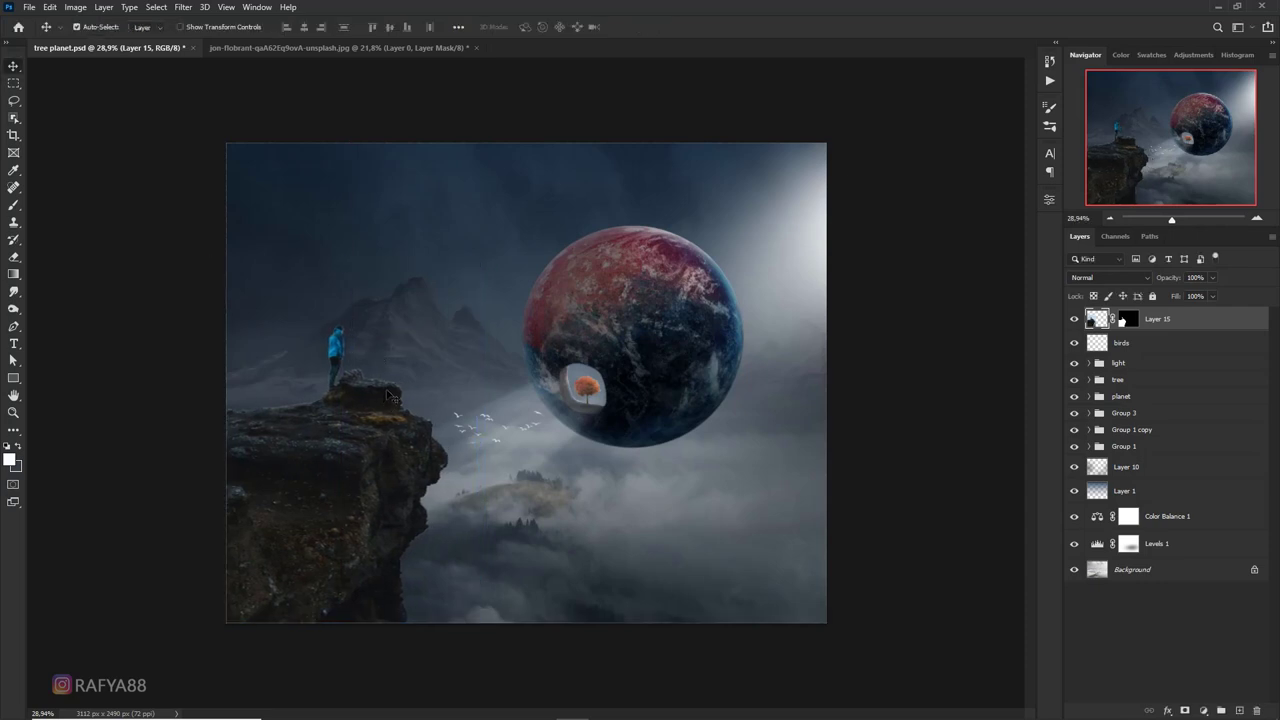
Refine the hiker's mask with a 1 px edge radius, outputting a new layer with layer mask
left_click_drag(388, 394, 520, 432)
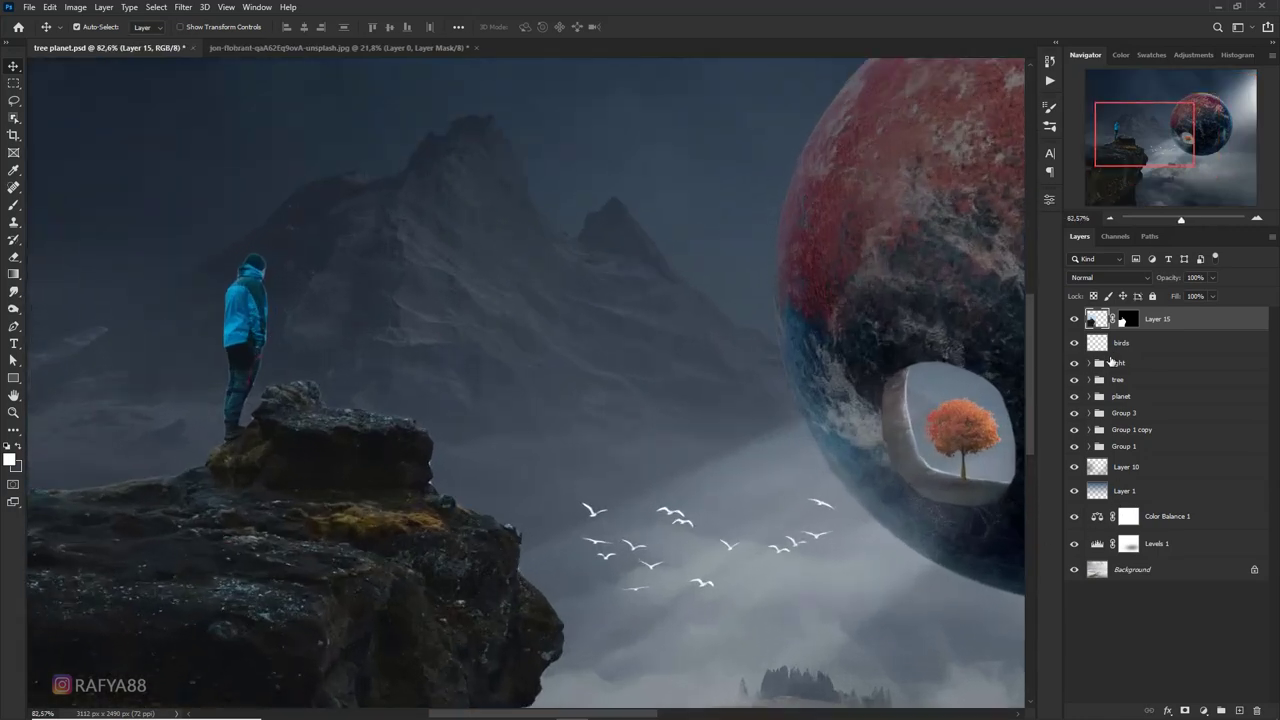
left_click(1125, 320)
right_click(1125, 320)
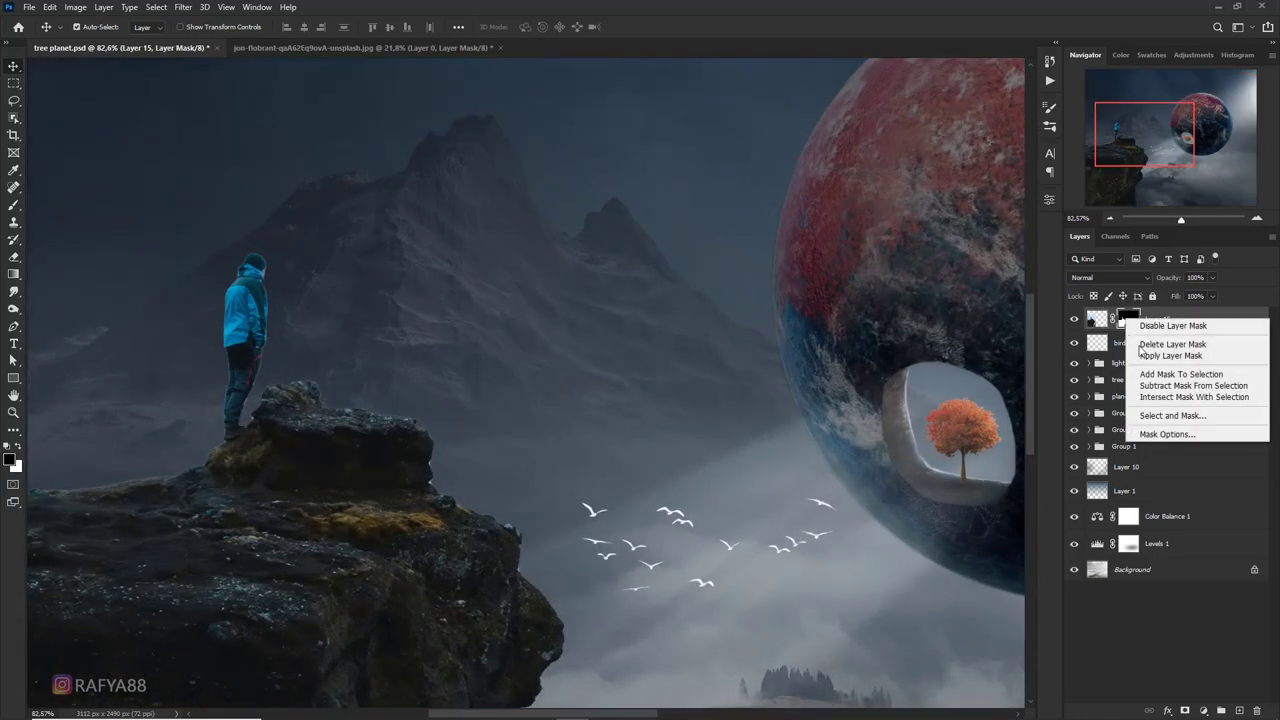
left_click(1172, 416)
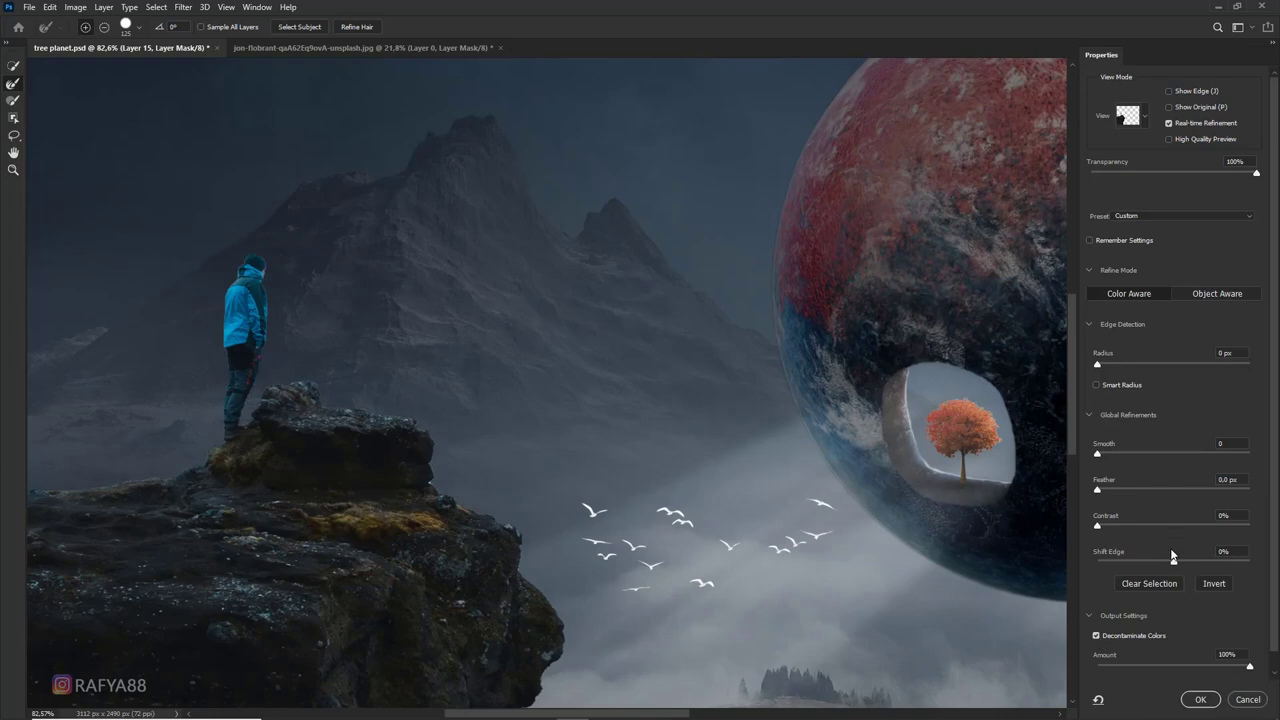
left_click(1104, 365)
left_click(1200, 700)
scroll(247, 310, "down", 2)
scroll(247, 310, "down", 2)
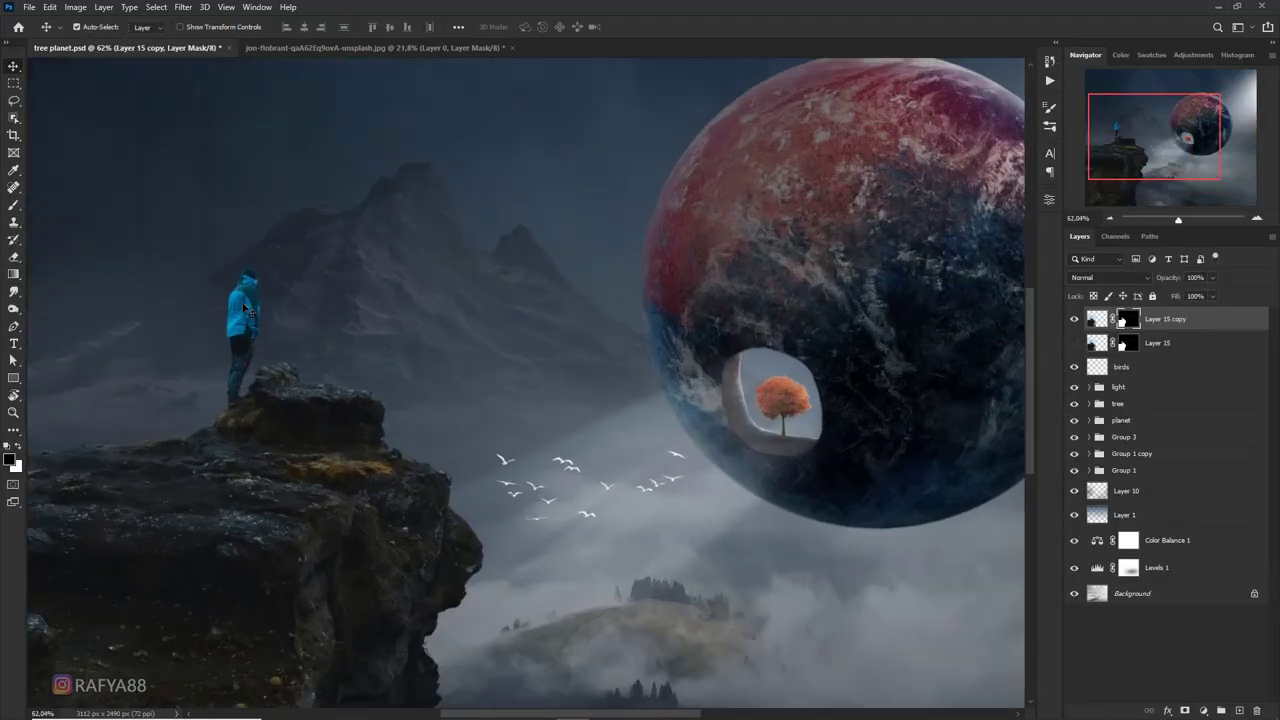
Delete the hidden original Layer 15 and select Layer 15 copy
left_click(1180, 347)
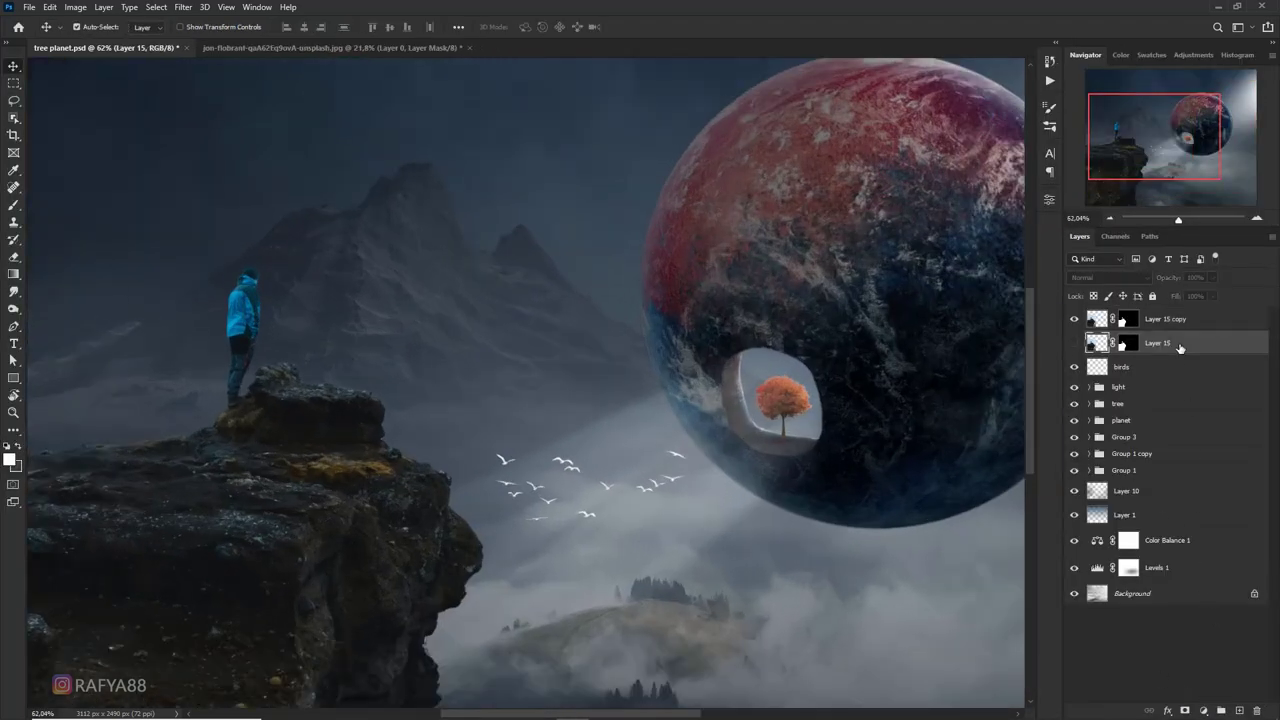
key("Delete")
left_click(1165, 320)
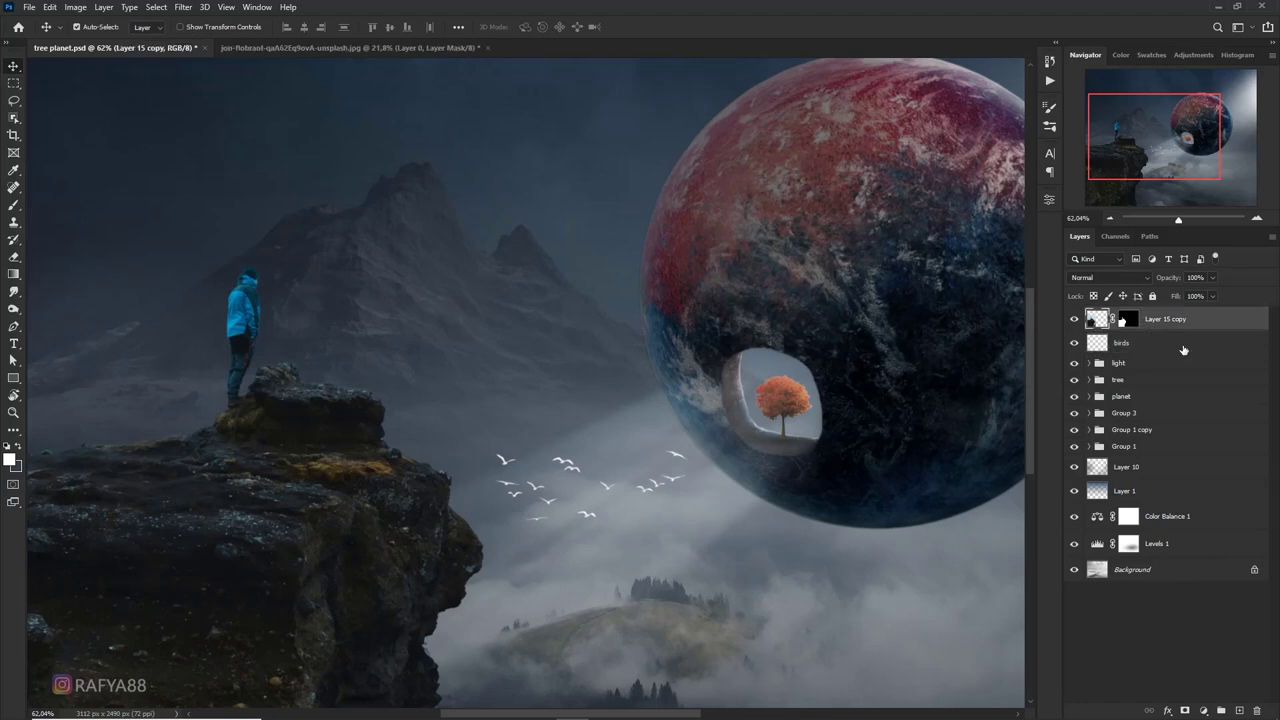
Add a clipped Hue/Saturation layer lowering the jacket's Cyans saturation to -62
left_click(1204, 710)
left_click(1205, 581)
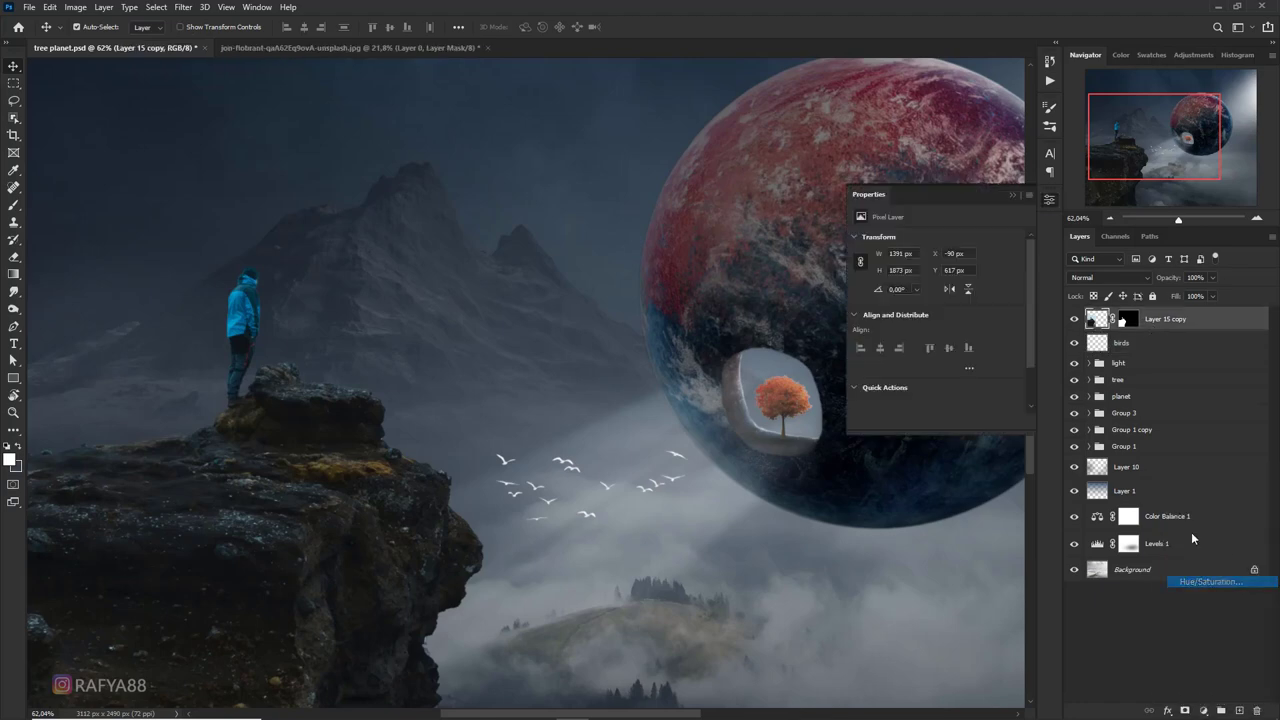
left_click(861, 256)
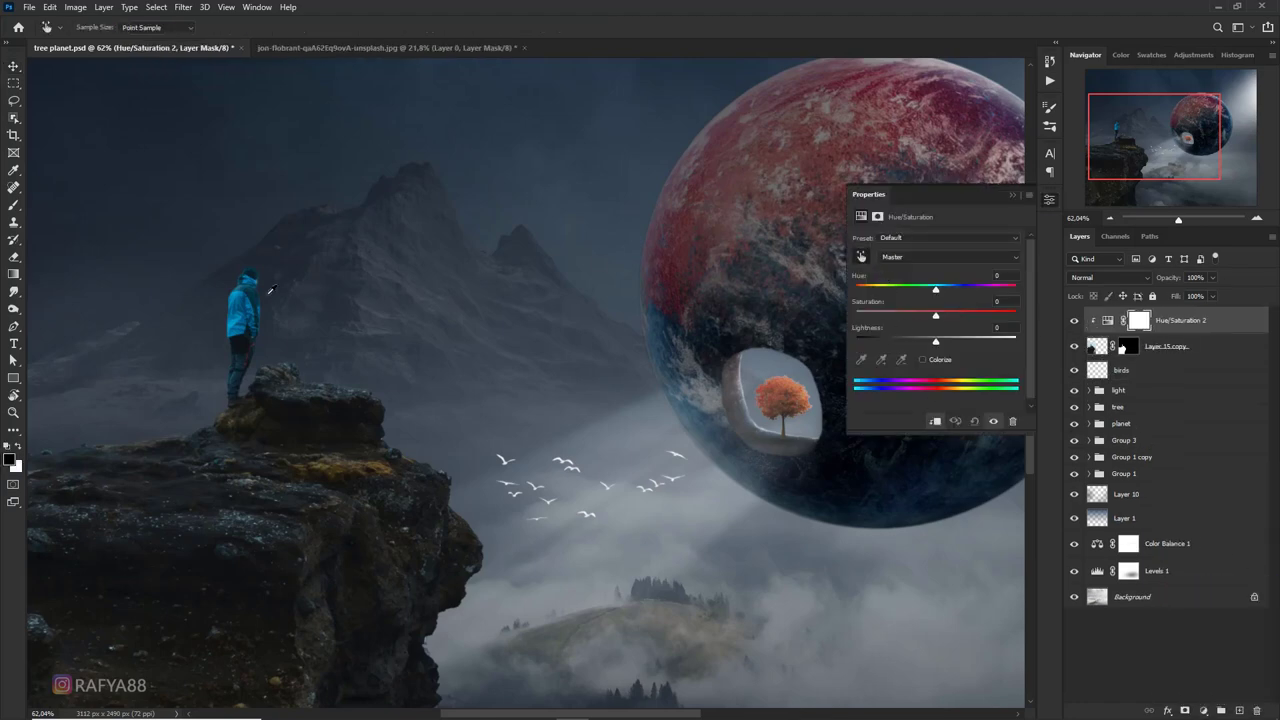
left_click(237, 298)
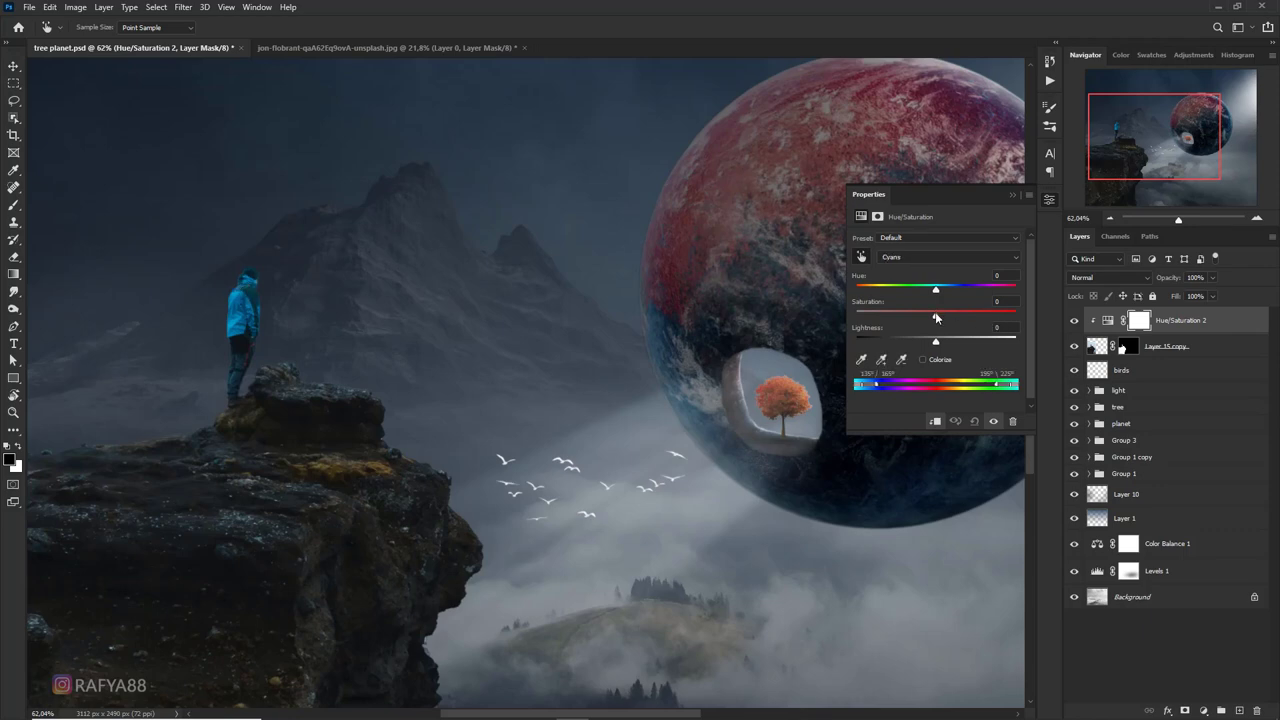
left_click_drag(936, 318, 889, 318)
left_click(1014, 195)
Give Layer 15 copy a Color Dodge Inner Shadow: angle -5°, distance 5 px, size 13 px
left_click(1242, 350)
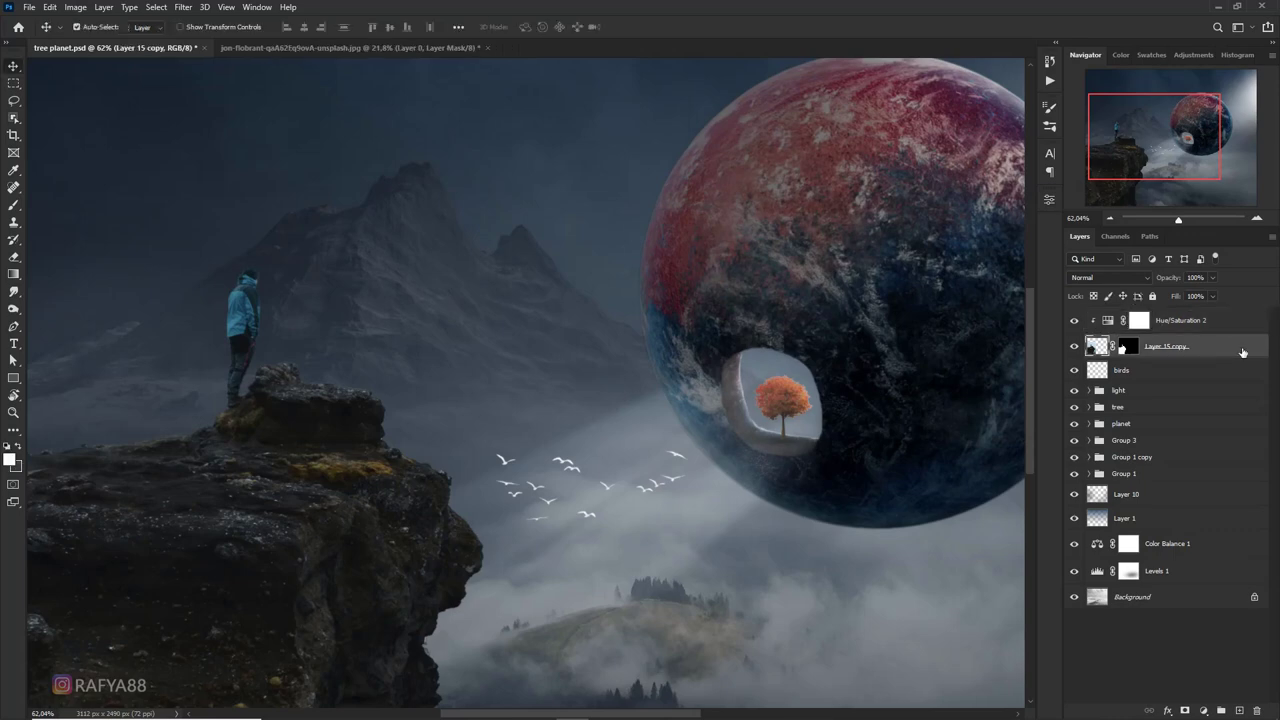
double_click(1242, 351)
left_click(791, 486)
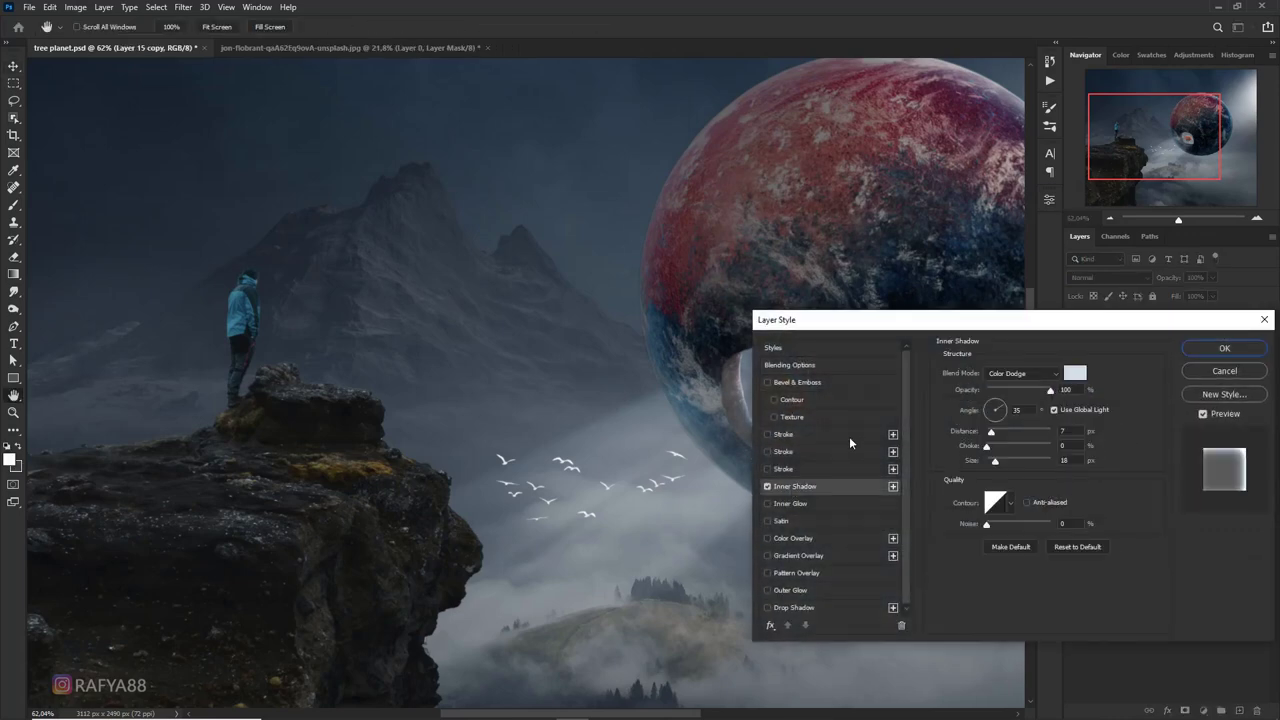
left_click_drag(892, 328, 723, 304)
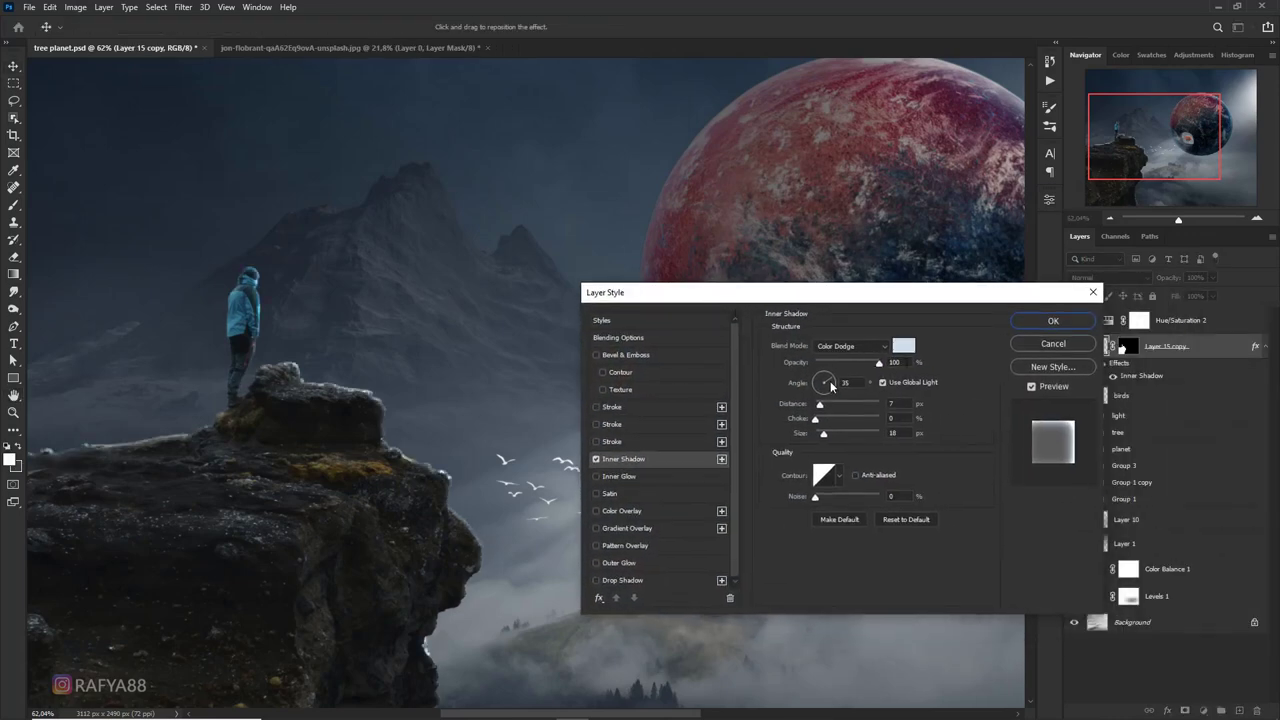
left_click(830, 381)
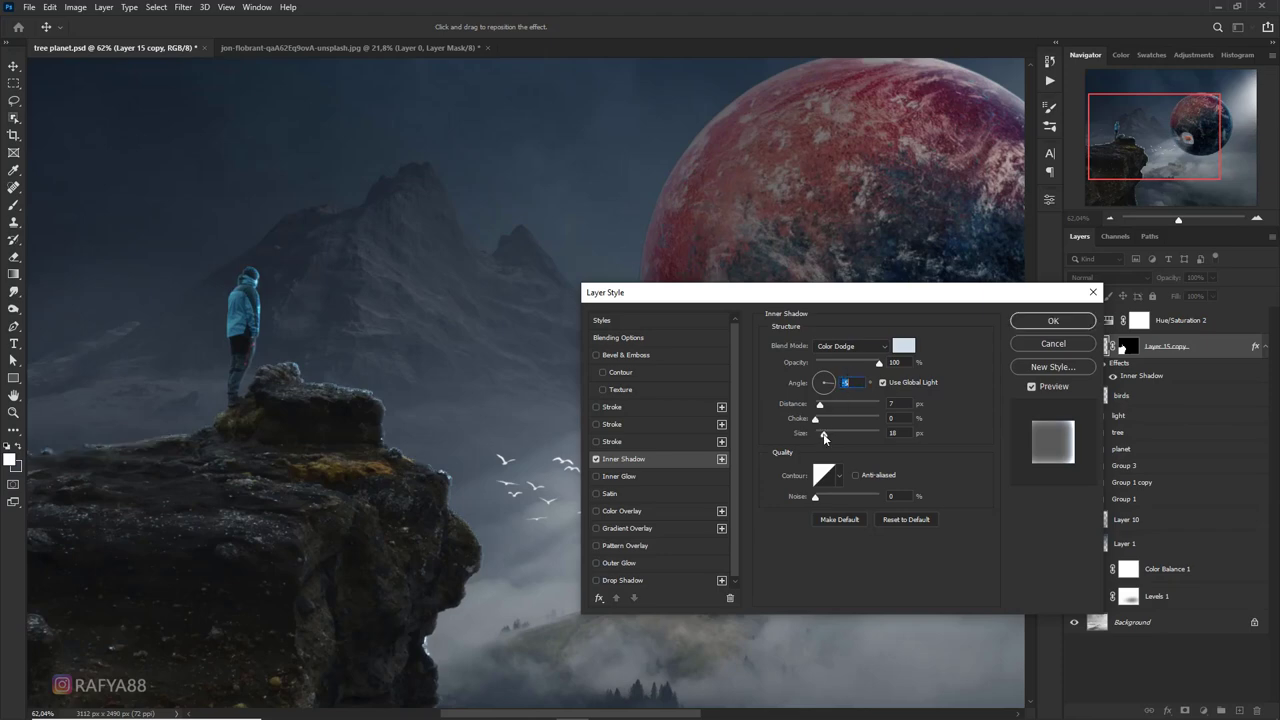
left_click_drag(824, 436, 822, 422)
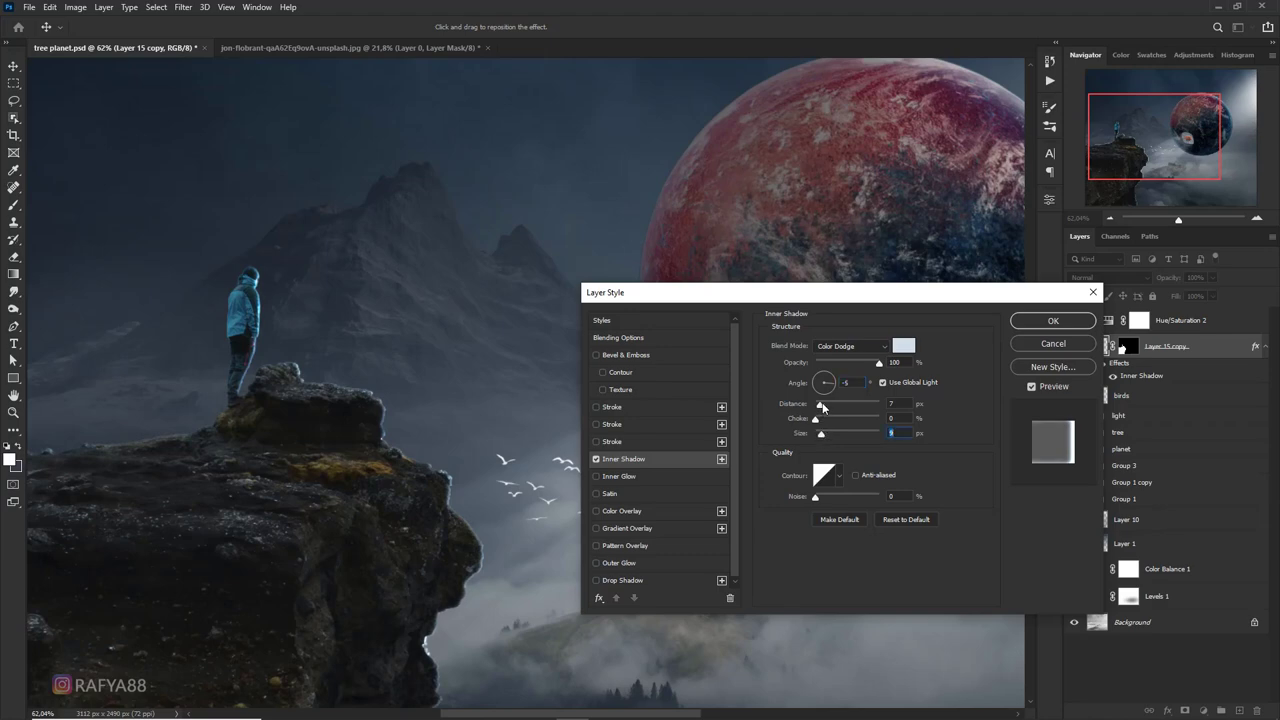
left_click_drag(822, 402, 825, 436)
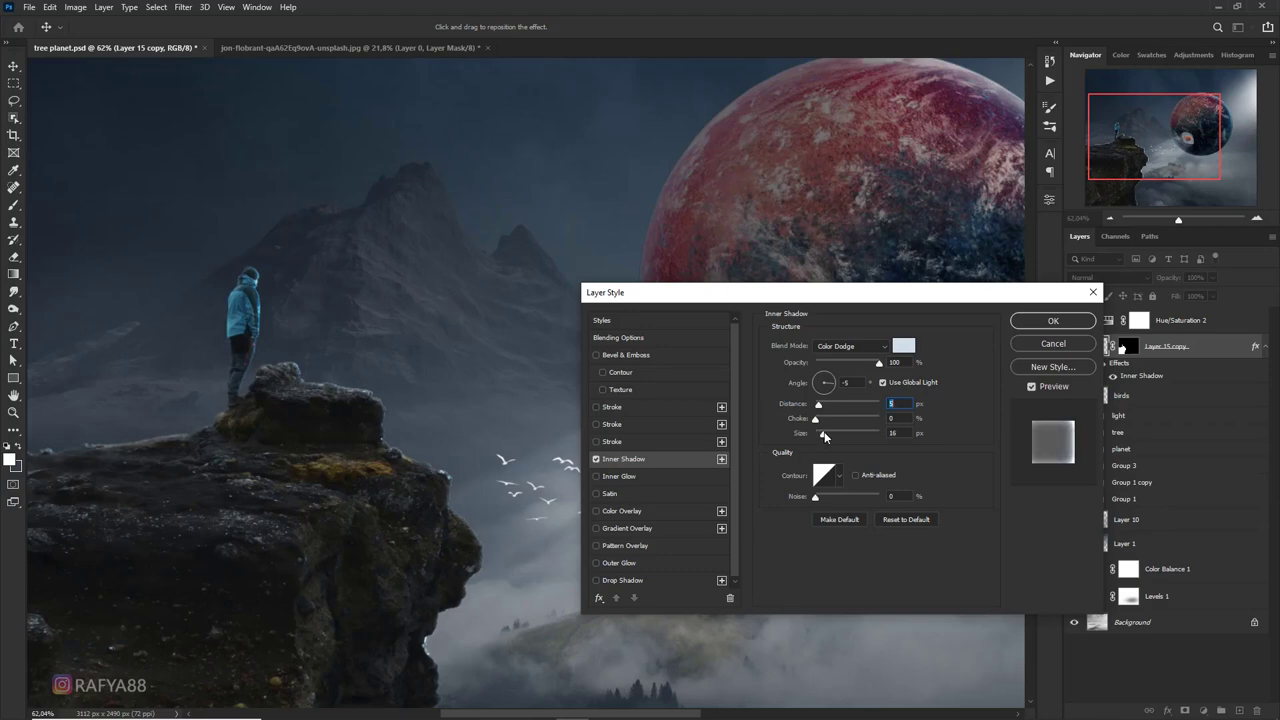
left_click(1053, 321)
scroll(547, 349, "down", 5)
scroll(530, 380, "up", 2)
scroll(530, 380, "up", 3)
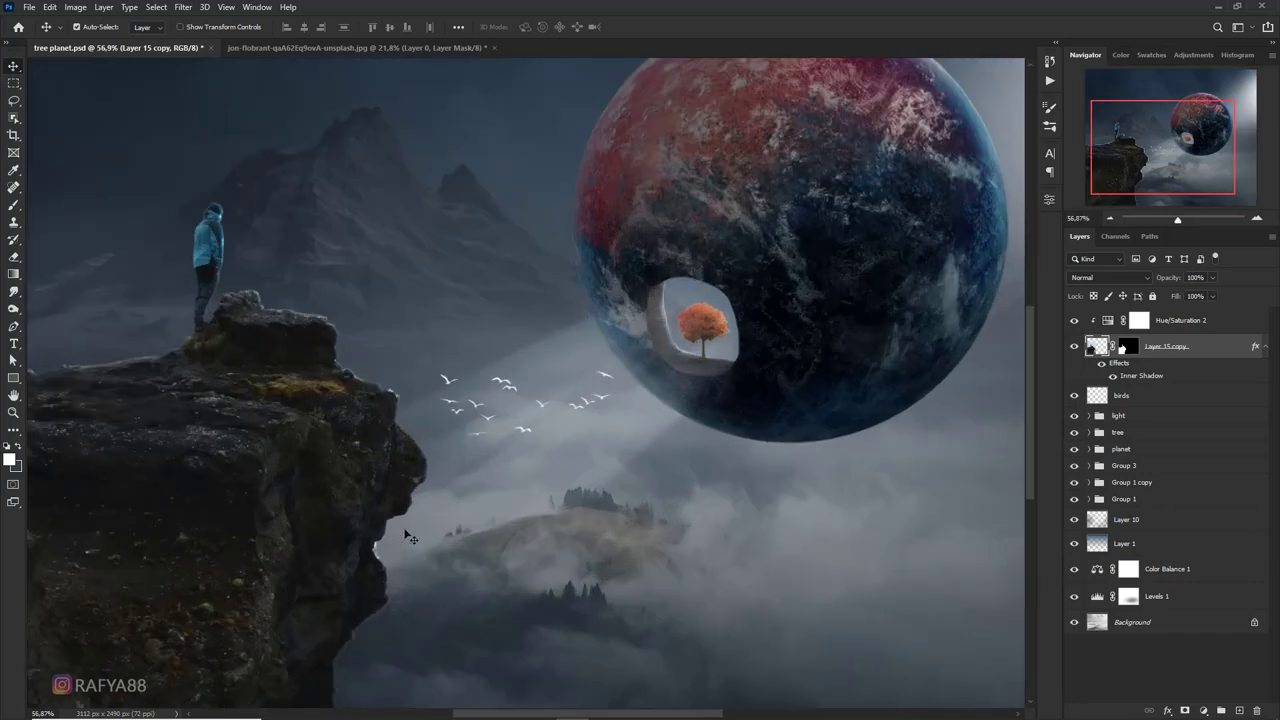
scroll(530, 380, "down", 3)
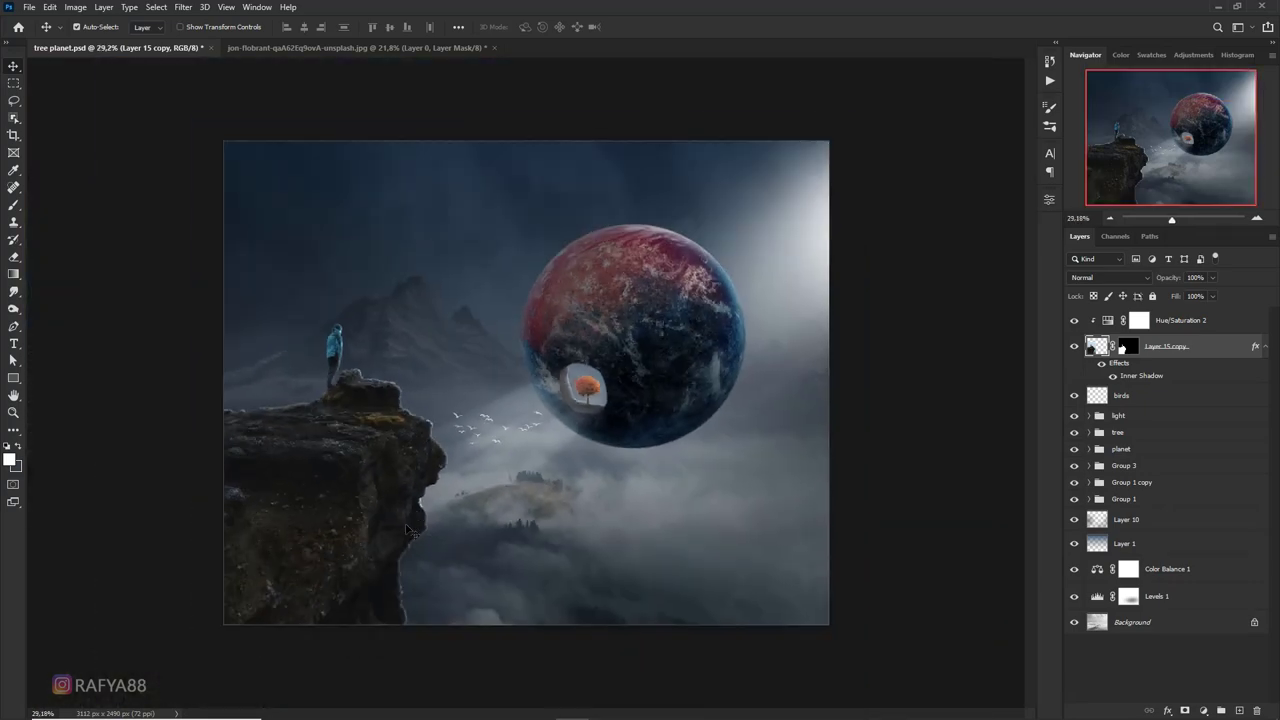
Convert the Inner Shadow effect to its own layer and move it above Hue/Saturation 2
right_click(1246, 350)
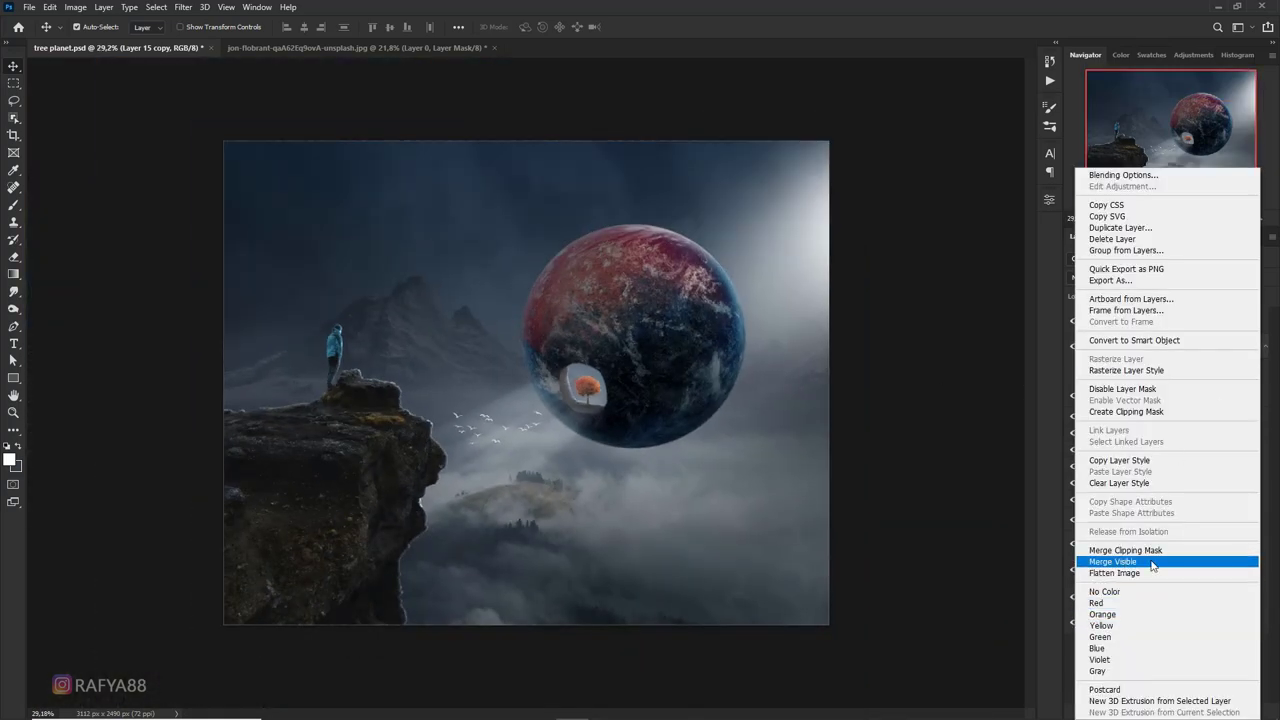
left_click(1272, 356)
right_click(1256, 346)
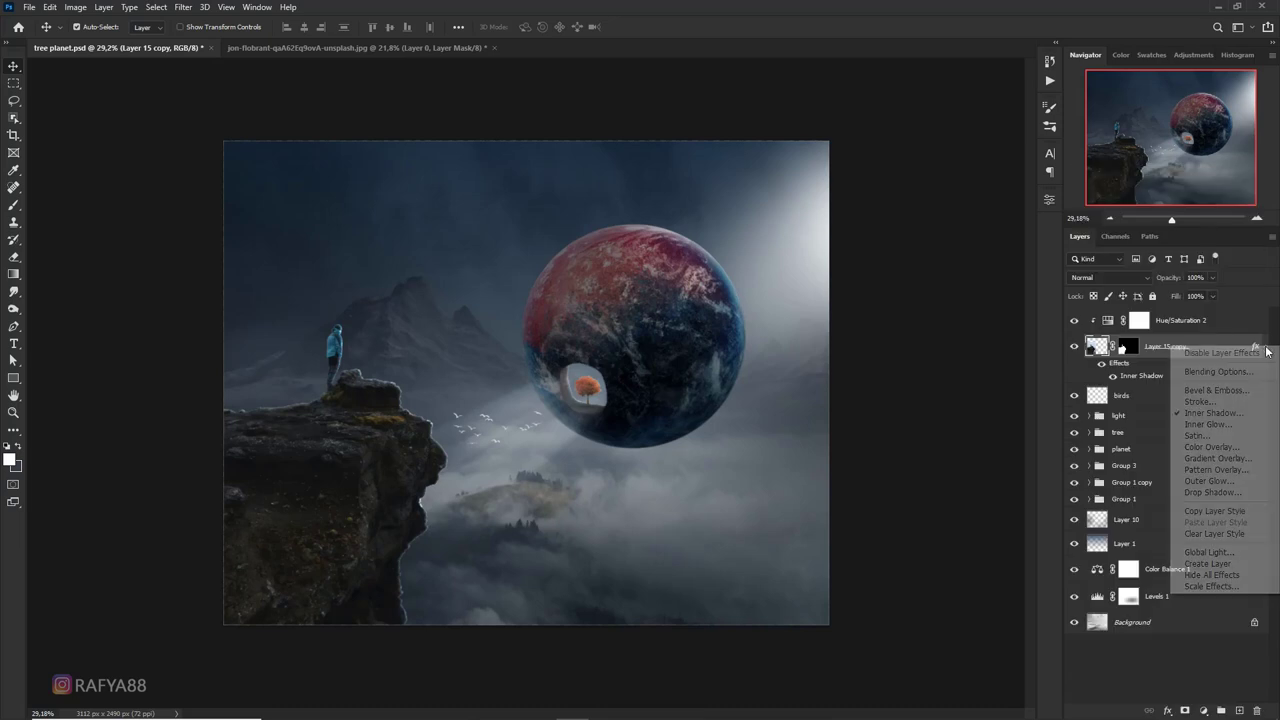
left_click(1207, 563)
left_click(580, 266)
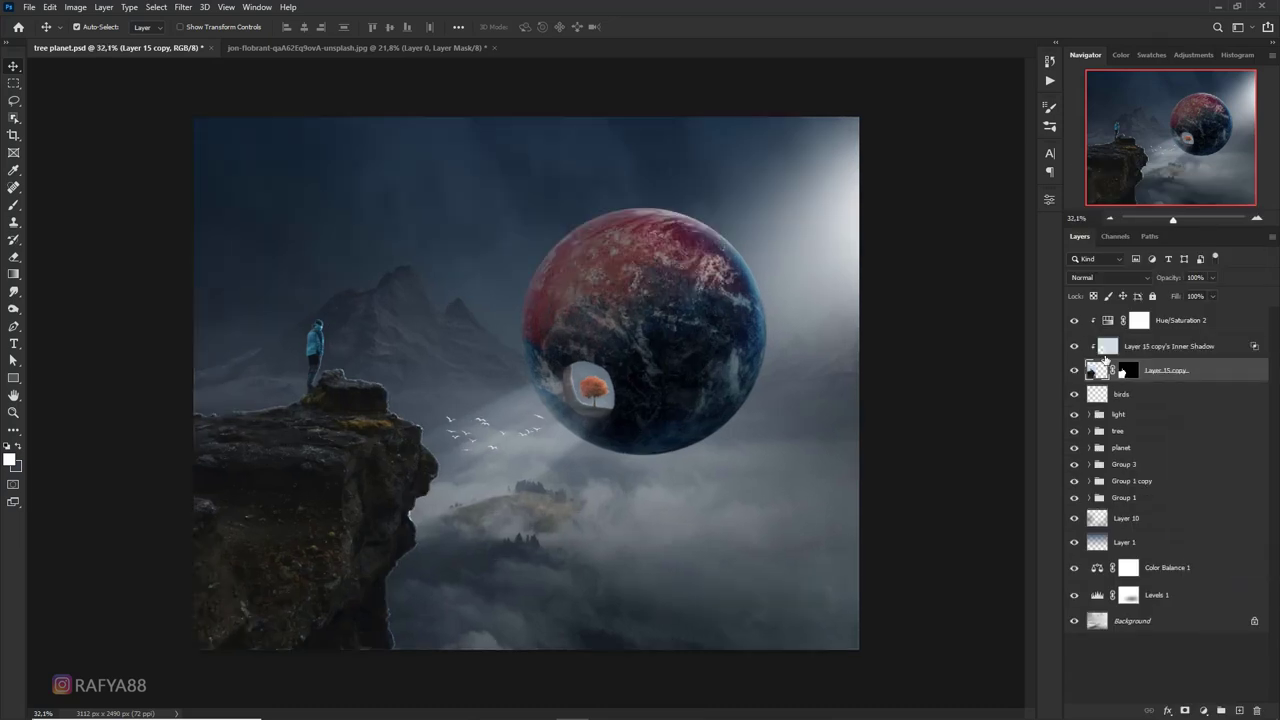
left_click_drag(1158, 345, 1158, 316)
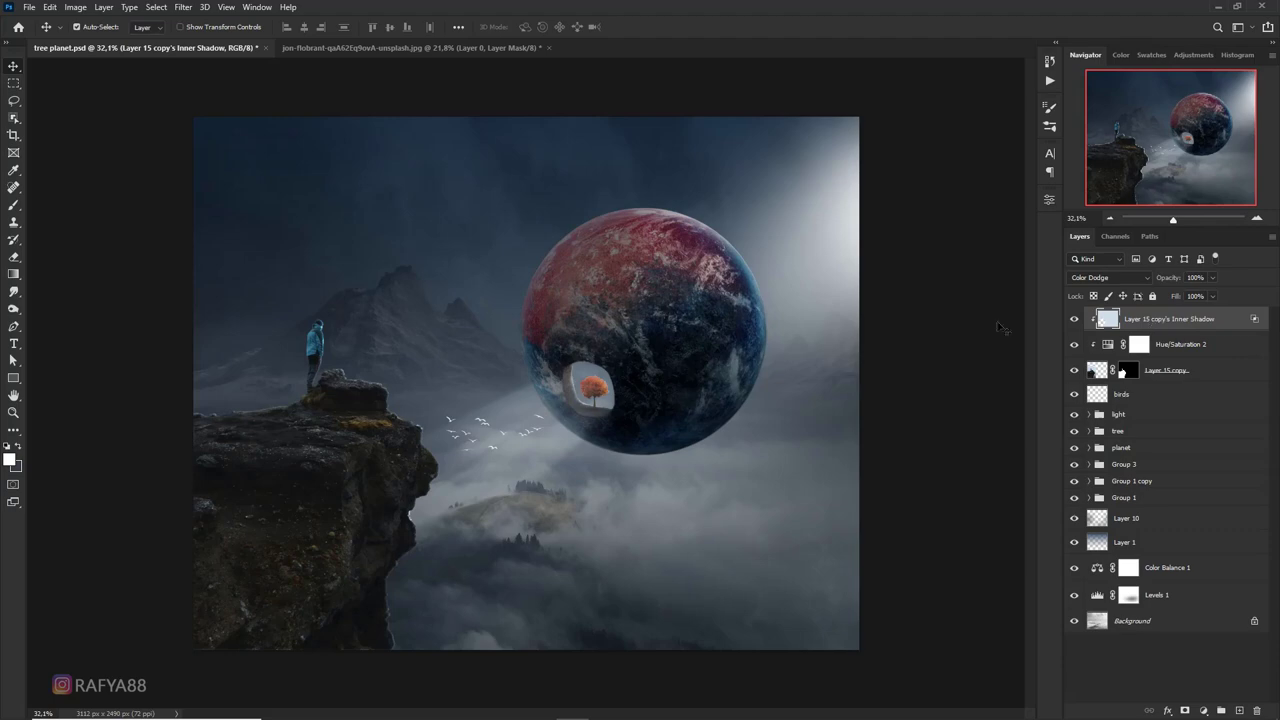
Choose the Eraser, shrink it to about size 600, and target the hiker layer's mask
key("e")
scroll(190, 420, "down", 1)
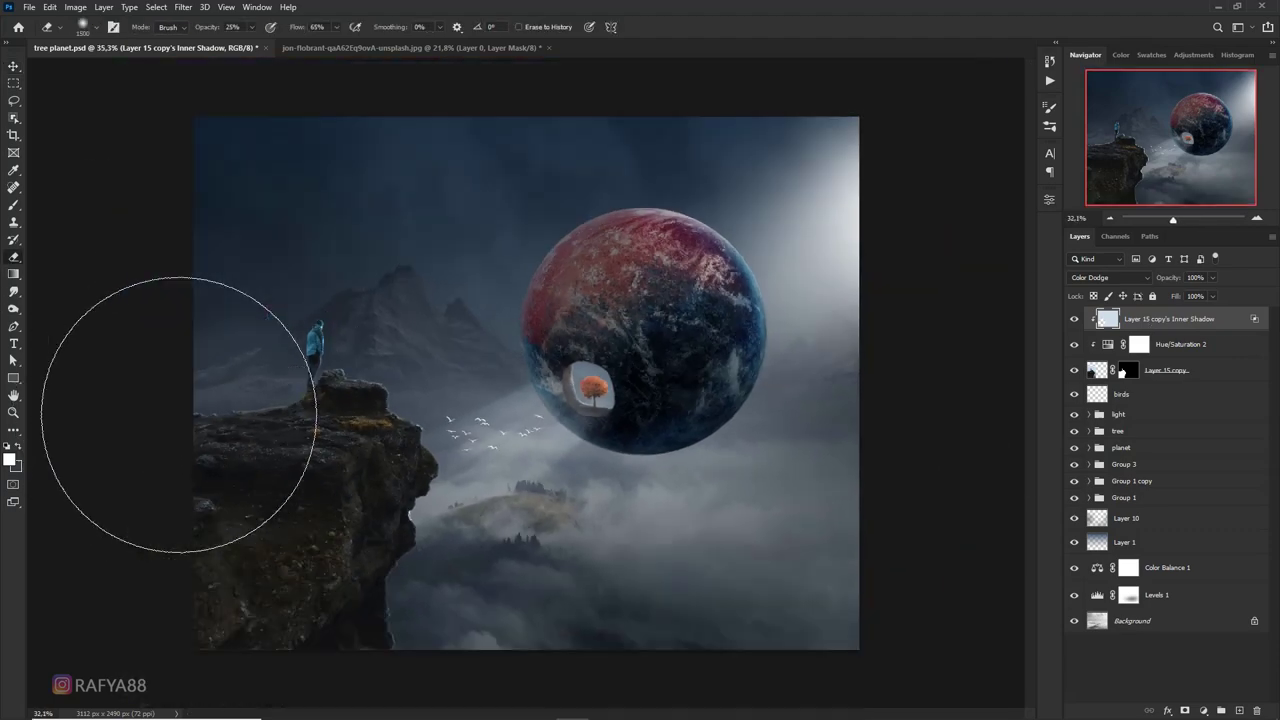
scroll(175, 411, "down", 1)
key("bracketleft")
key("bracketleft")
key("bracketleft")
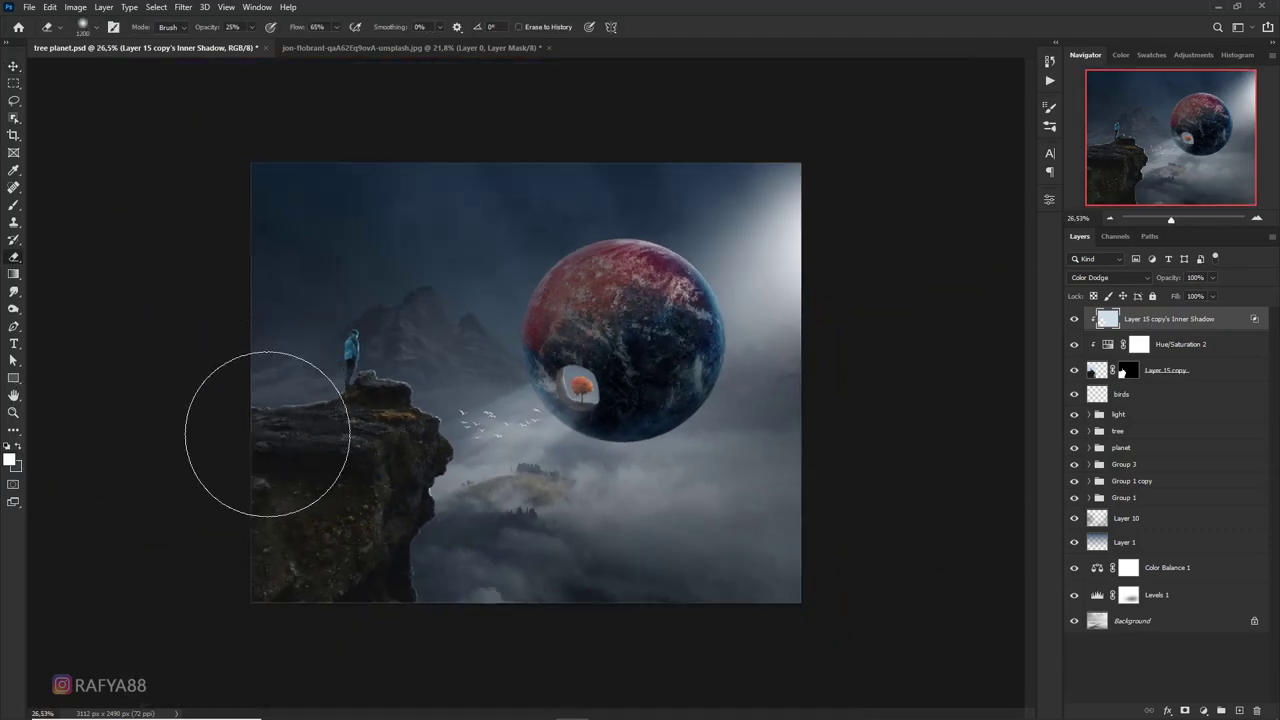
scroll(440, 588, "up", 1)
scroll(471, 571, "up", 1)
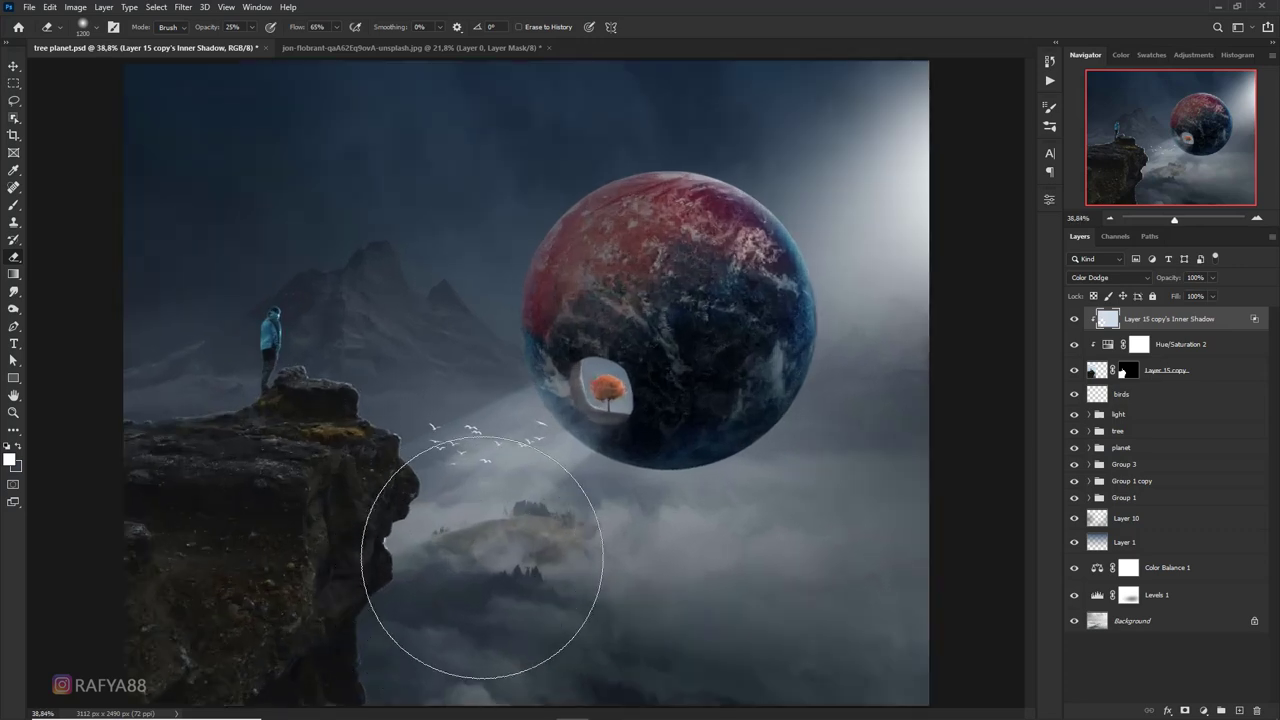
key("bracketleft")
key("bracketleft")
key("bracketleft")
key("bracketleft")
key("bracketleft")
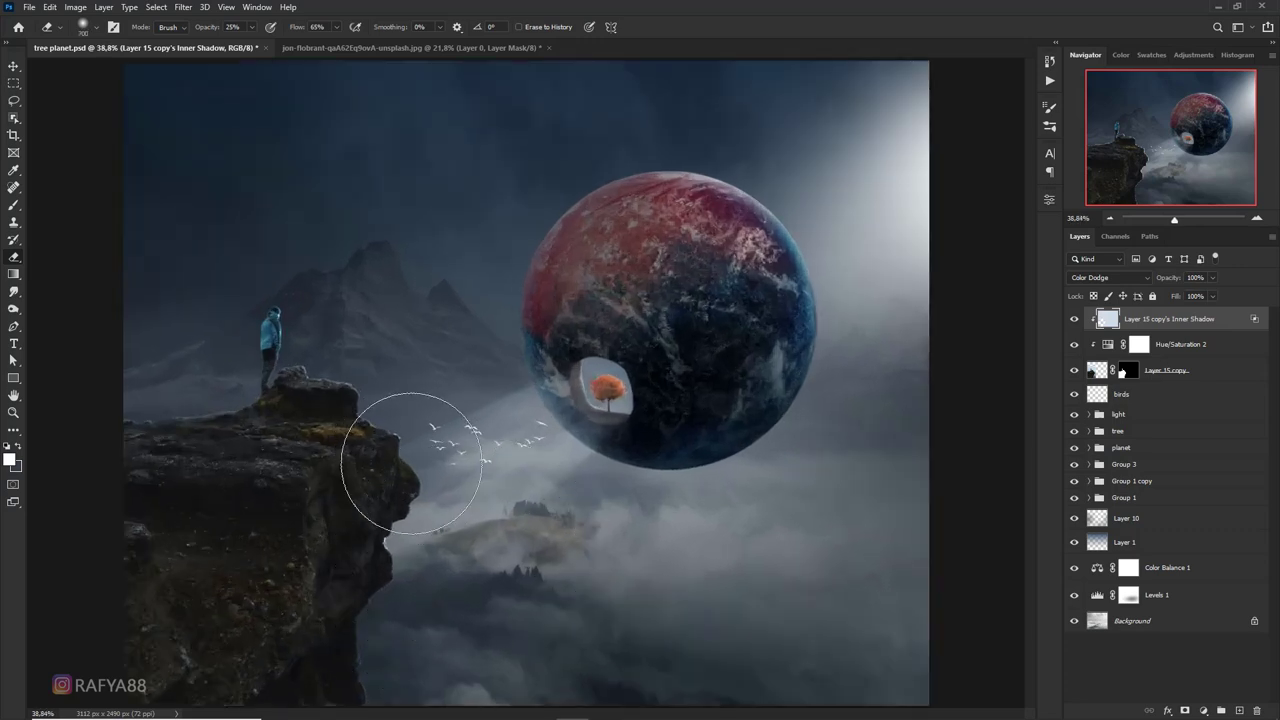
scroll(386, 550, "up", 3)
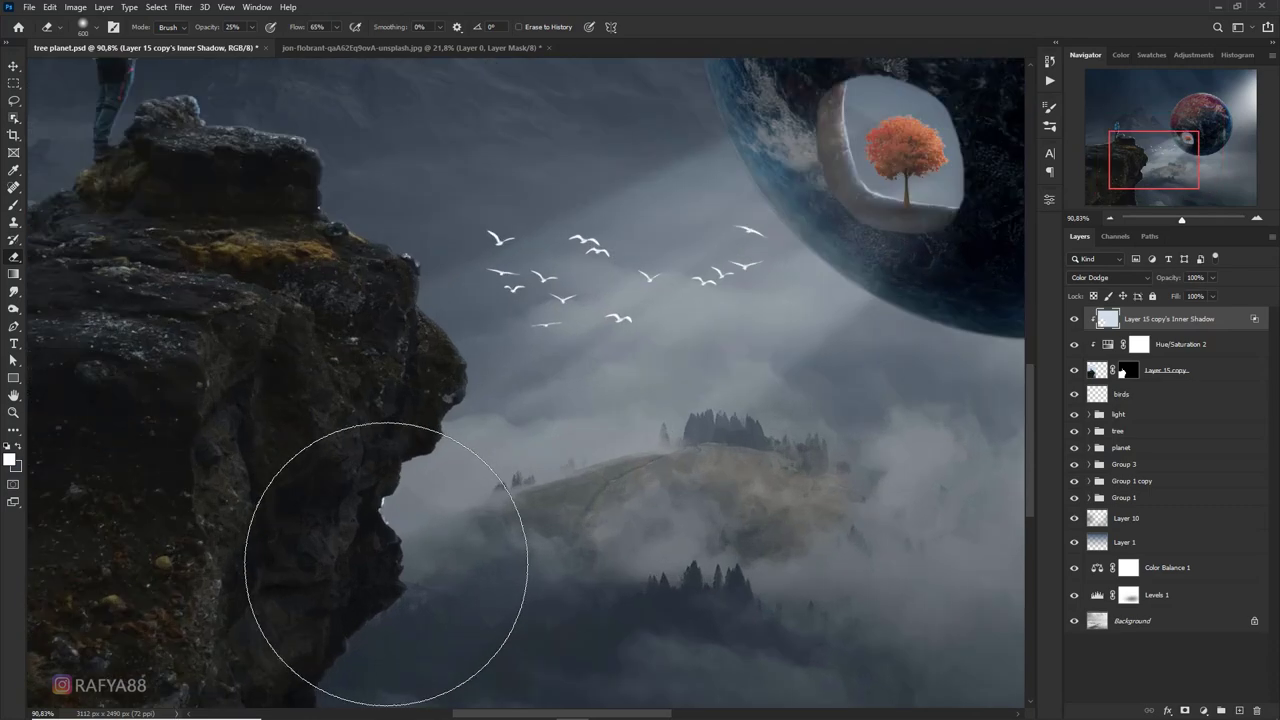
scroll(602, 508, "up", 1)
scroll(602, 508, "up", 1)
left_click(1128, 370)
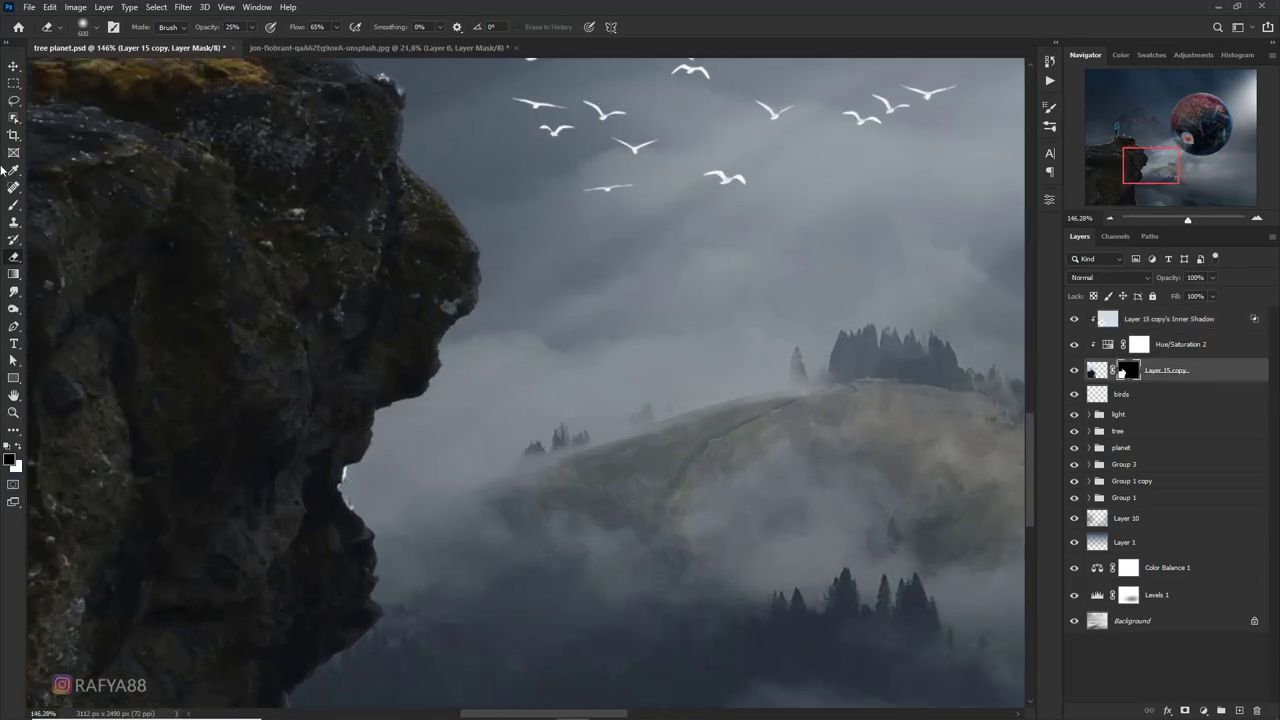
Lasso the stray bright patch on the cliff's overhang and mask it out with black
left_click(14, 101)
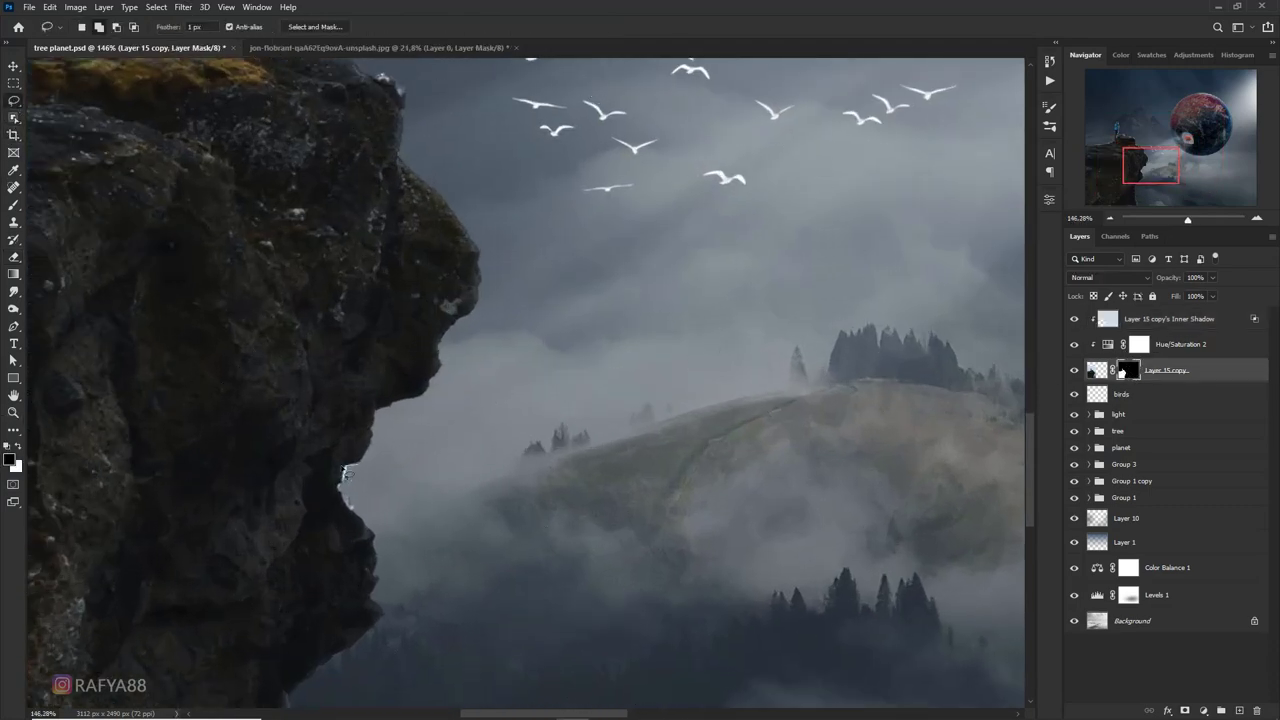
left_click_drag(345, 490, 398, 496)
key("ctrl+BackSpace")
key("ctrl+z")
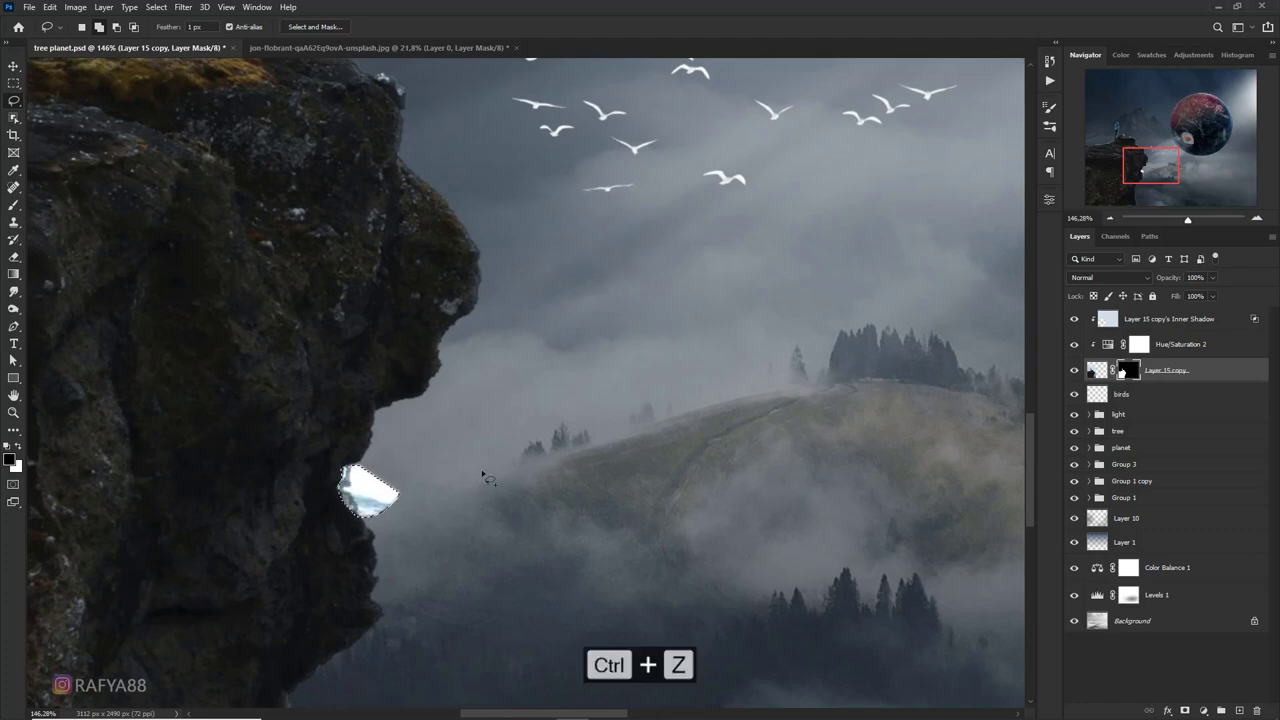
key("x")
key("ctrl+d")
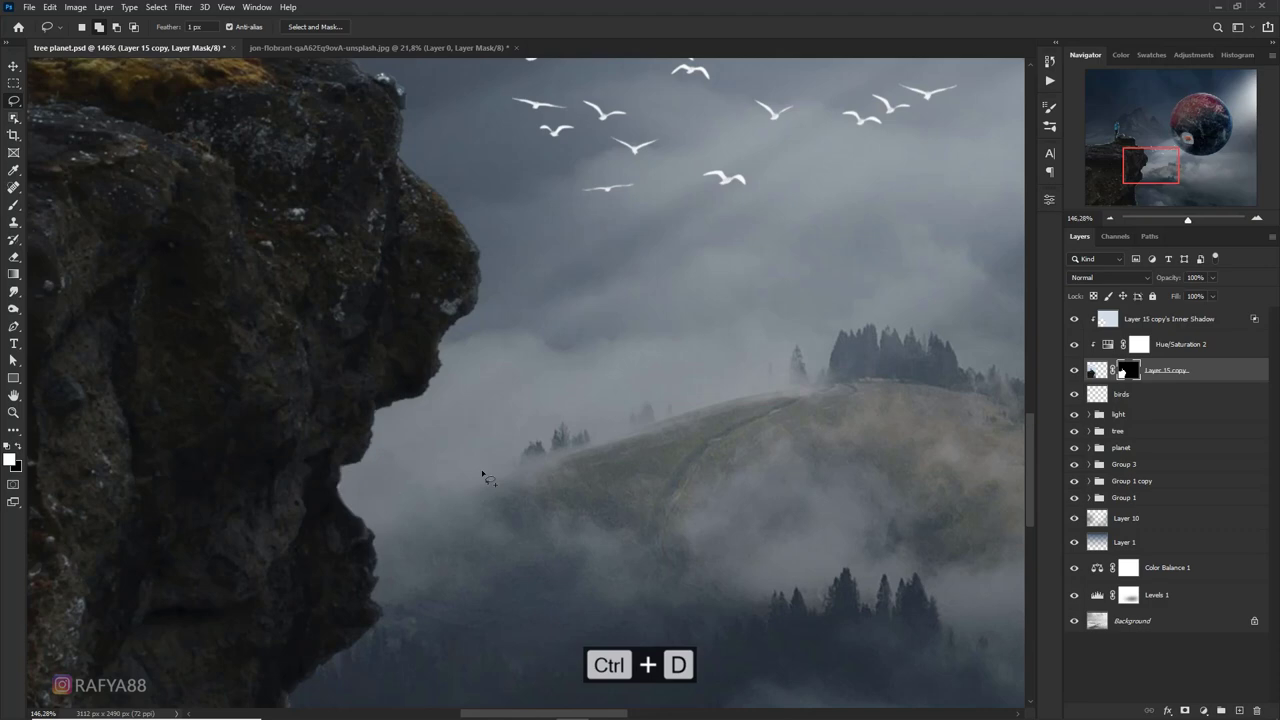
scroll(484, 477, "down", 5)
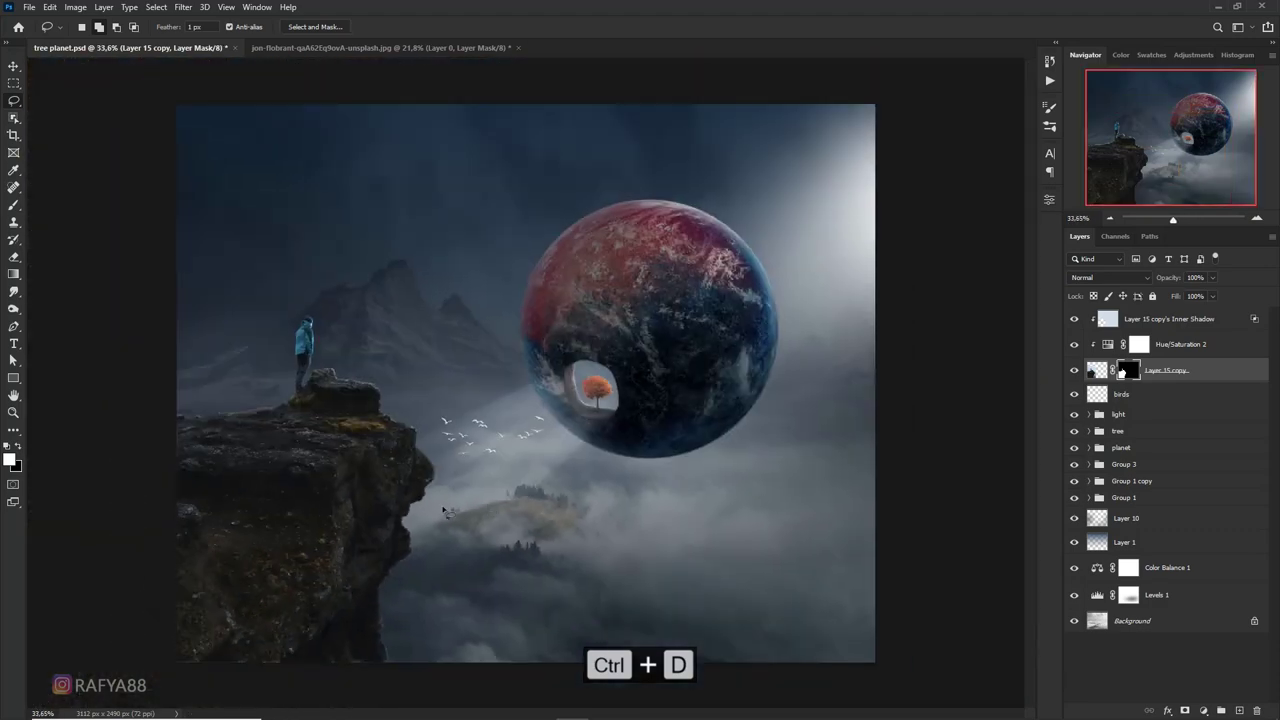
scroll(341, 410, "up", 1)
scroll(345, 410, "down", 1)
scroll(350, 410, "down", 1)
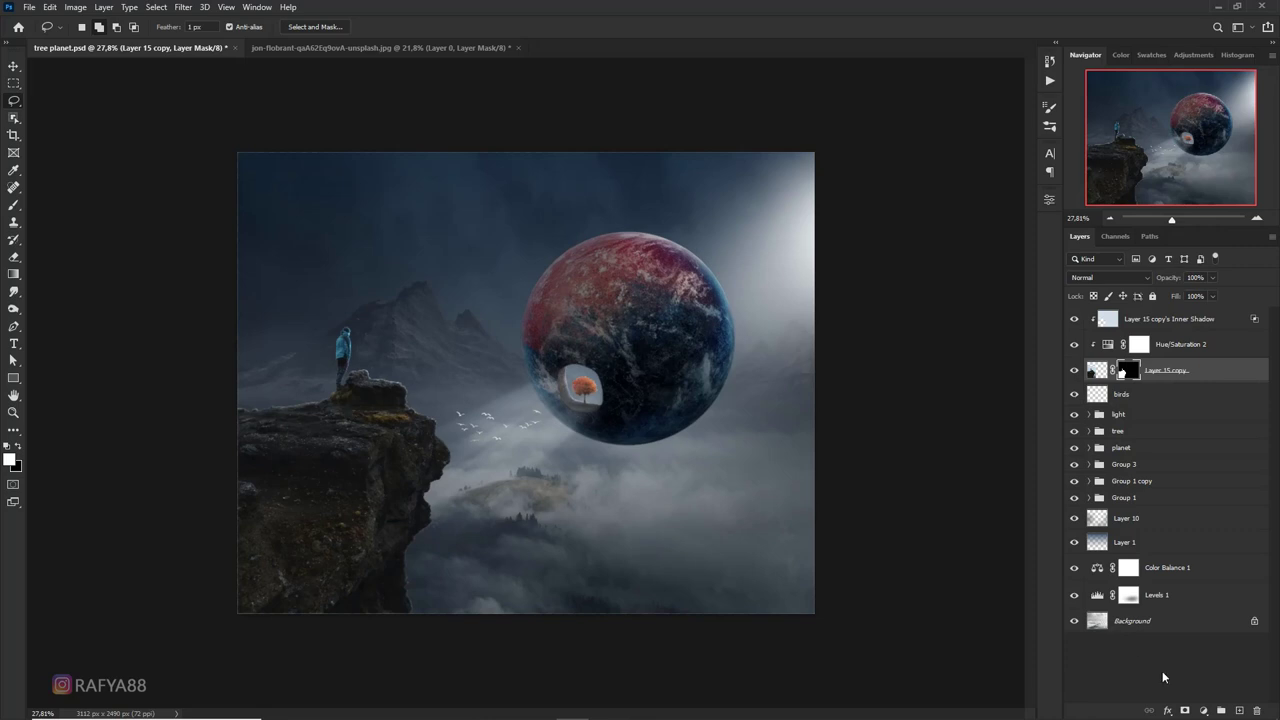
Add a new shading layer and set up a small black brush to paint over the figure
left_click(1237, 709)
scroll(415, 509, "up", 1)
left_click(13, 205)
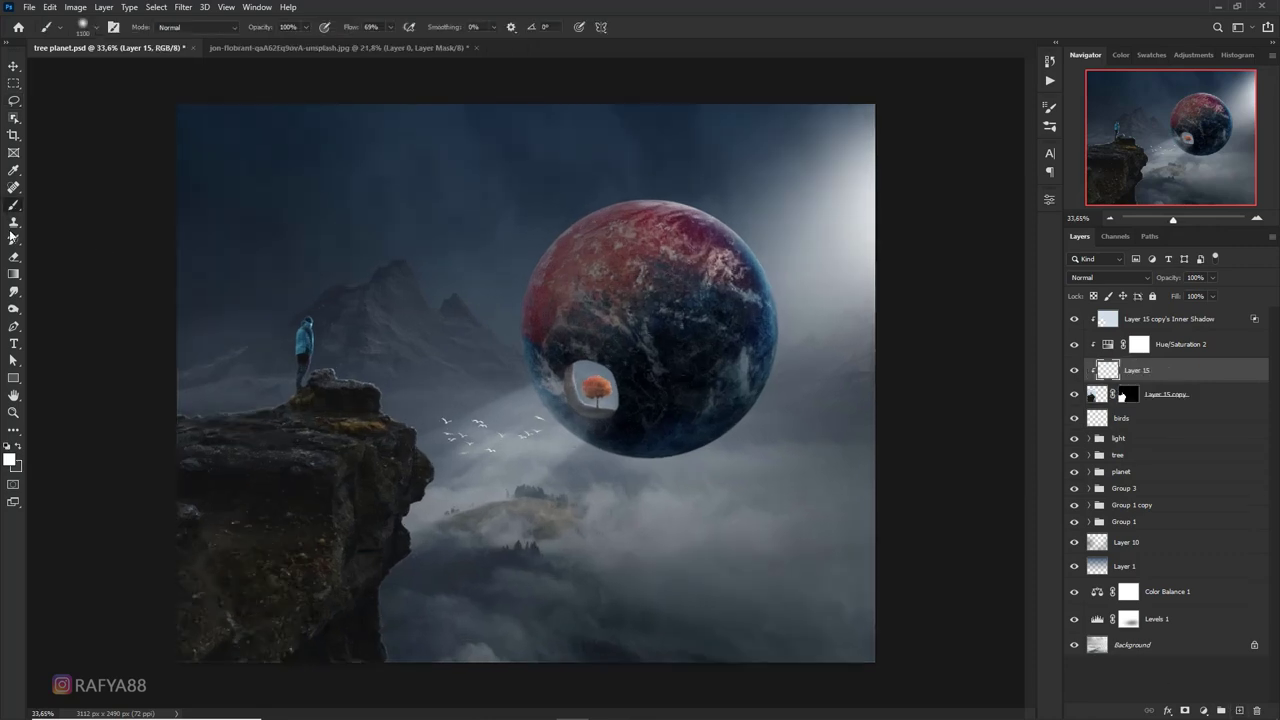
left_click(17, 447)
scroll(271, 306, "up", 1)
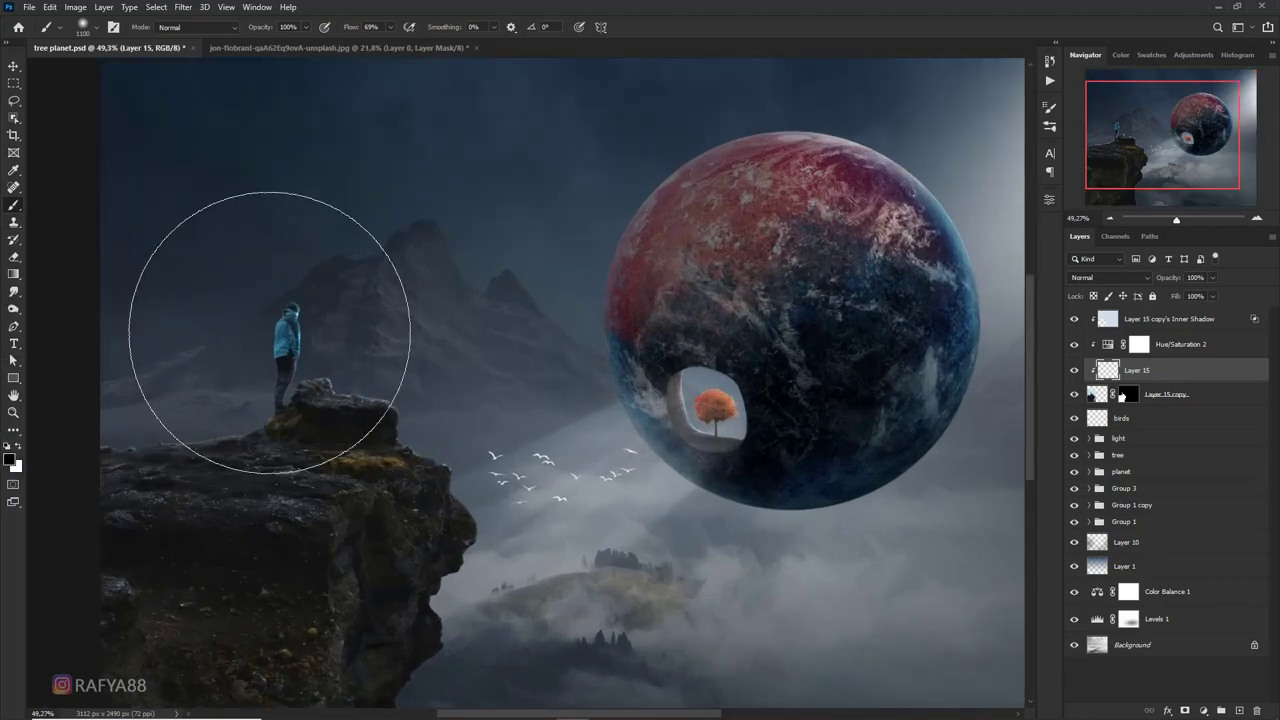
scroll(268, 368, "up", 2)
key("bracketleft")
key("bracketleft")
key("bracketleft")
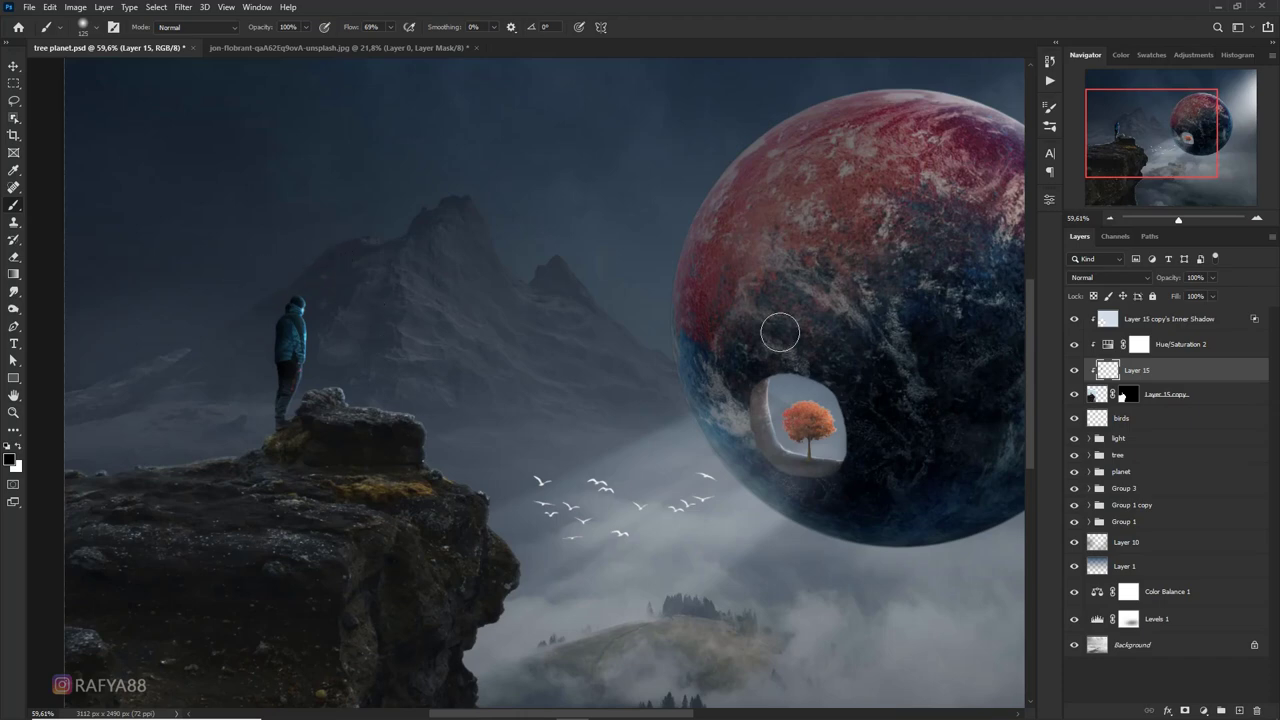
Lower the shading layer's opacity to 51% and enlarge the brush
left_click_drag(1180, 285, 1147, 281)
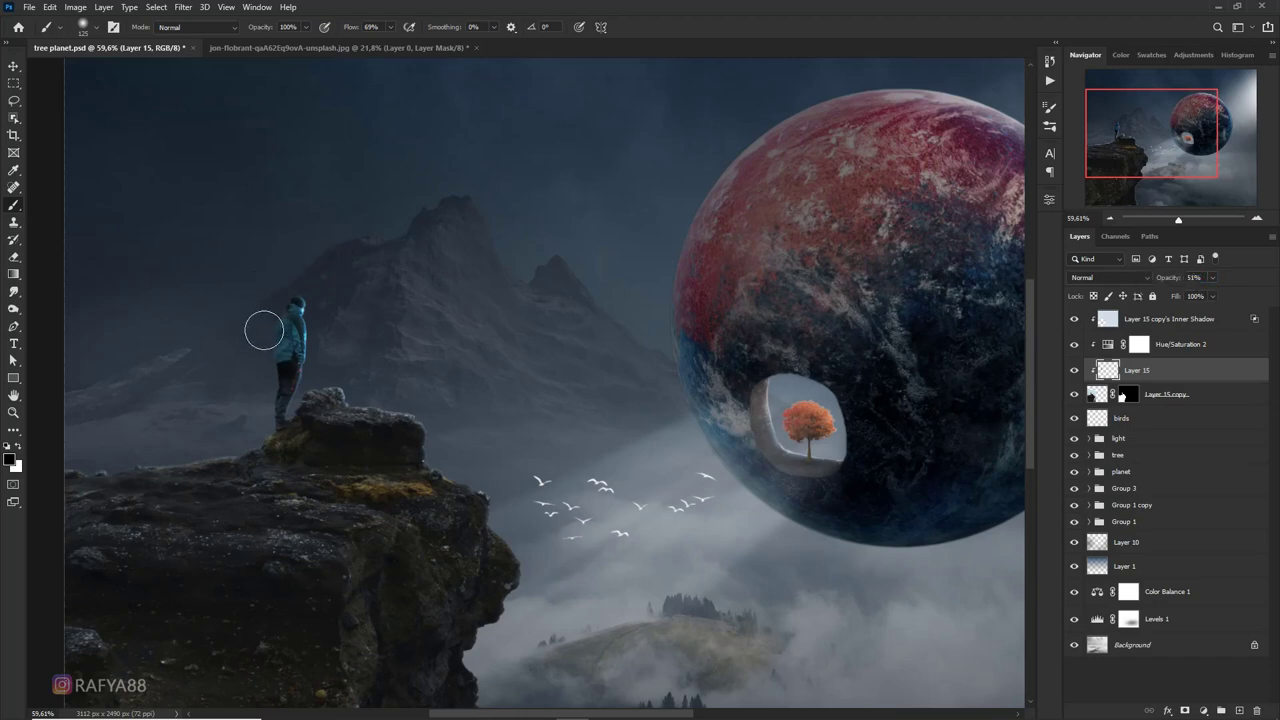
scroll(389, 408, "down", 5)
scroll(392, 430, "up", 1)
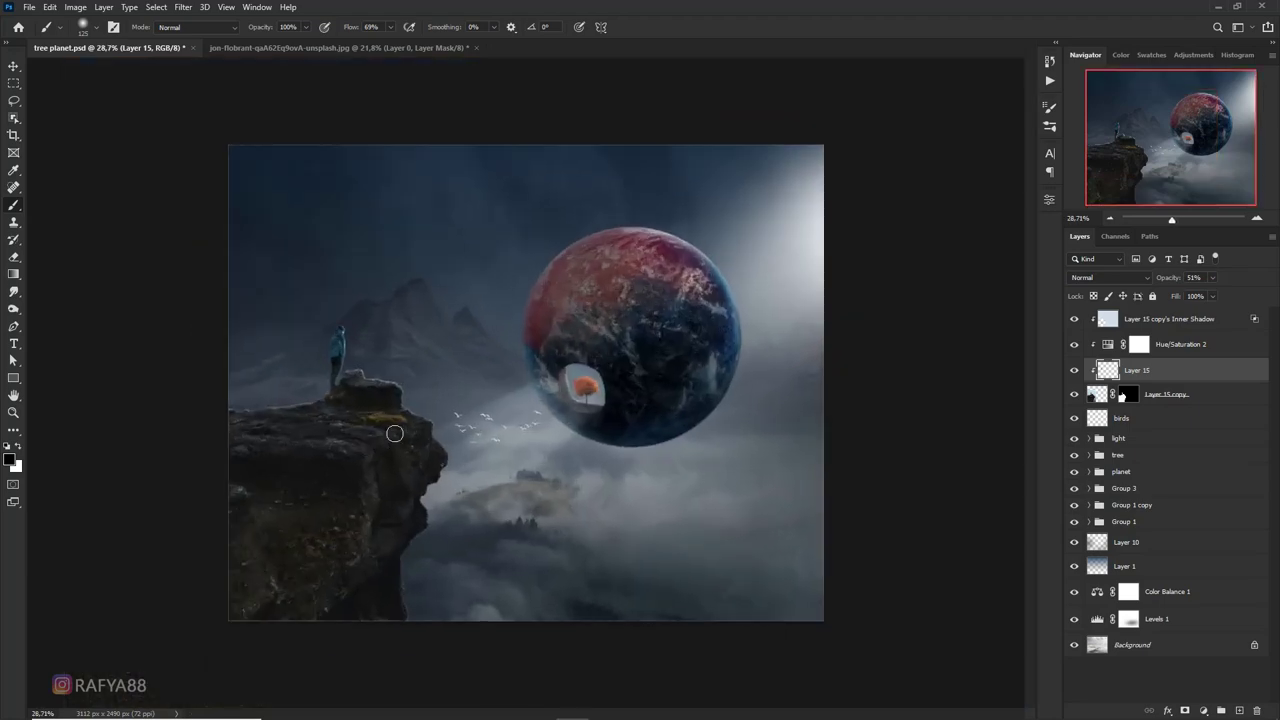
key("bracketright")
key("bracketright")
key("bracketright")
key("bracketright")
key("bracketright")
key("bracketright")
key("bracketright")
key("bracketright")
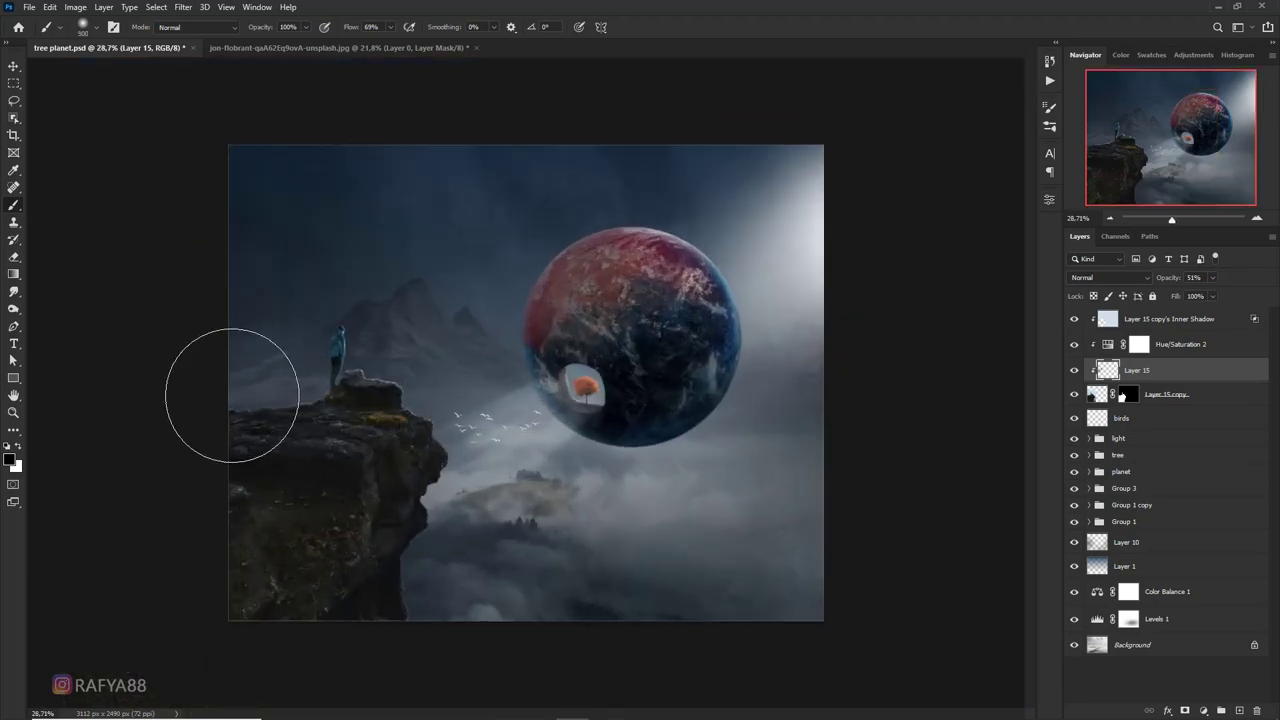
scroll(260, 560, "down", 2)
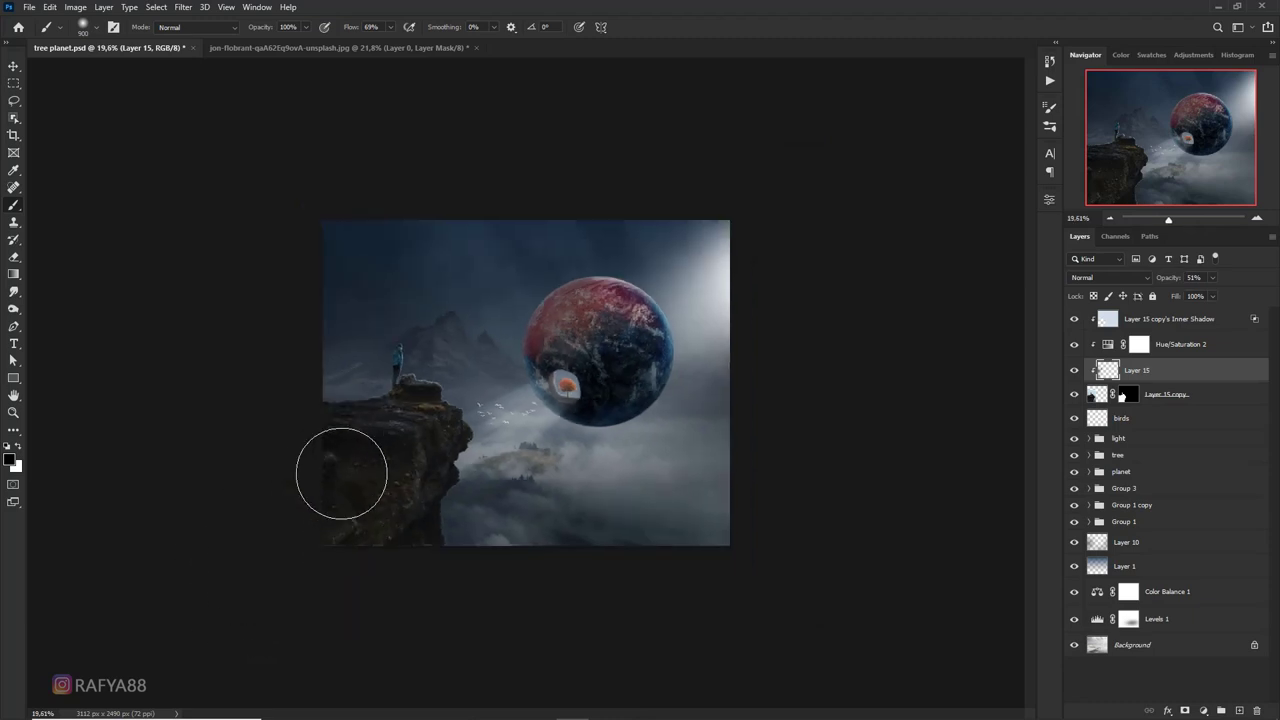
key("bracketright")
scroll(382, 586, "up", 1)
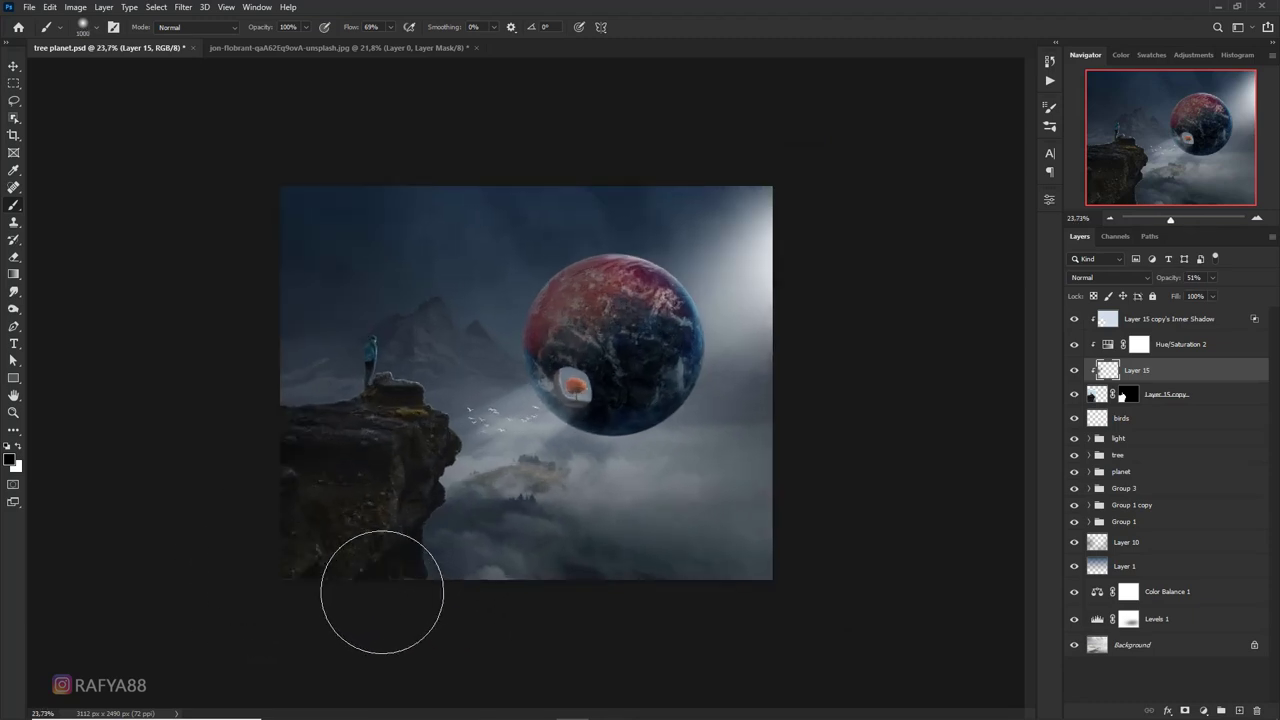
Add another layer above Layer 15 and try a mist stroke over the cliff base, then undo it
left_click(1239, 710)
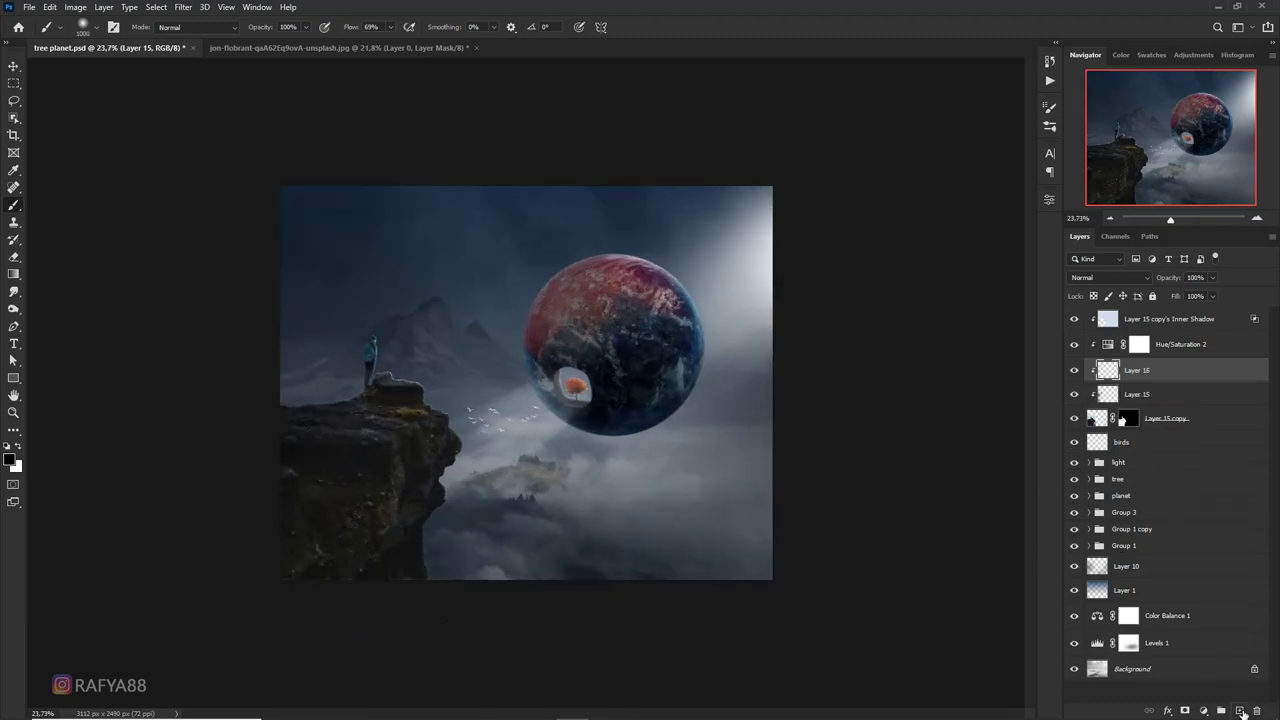
left_click_drag(444, 573, 405, 570)
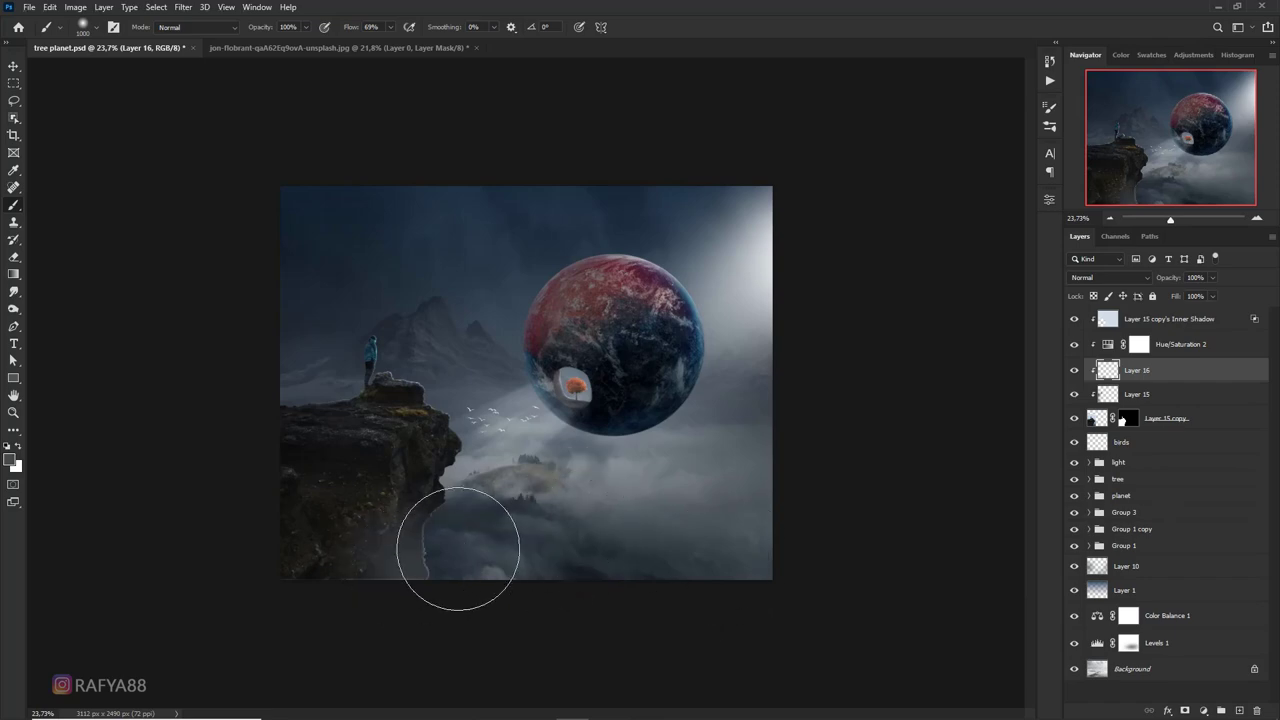
key("ctrl+z")
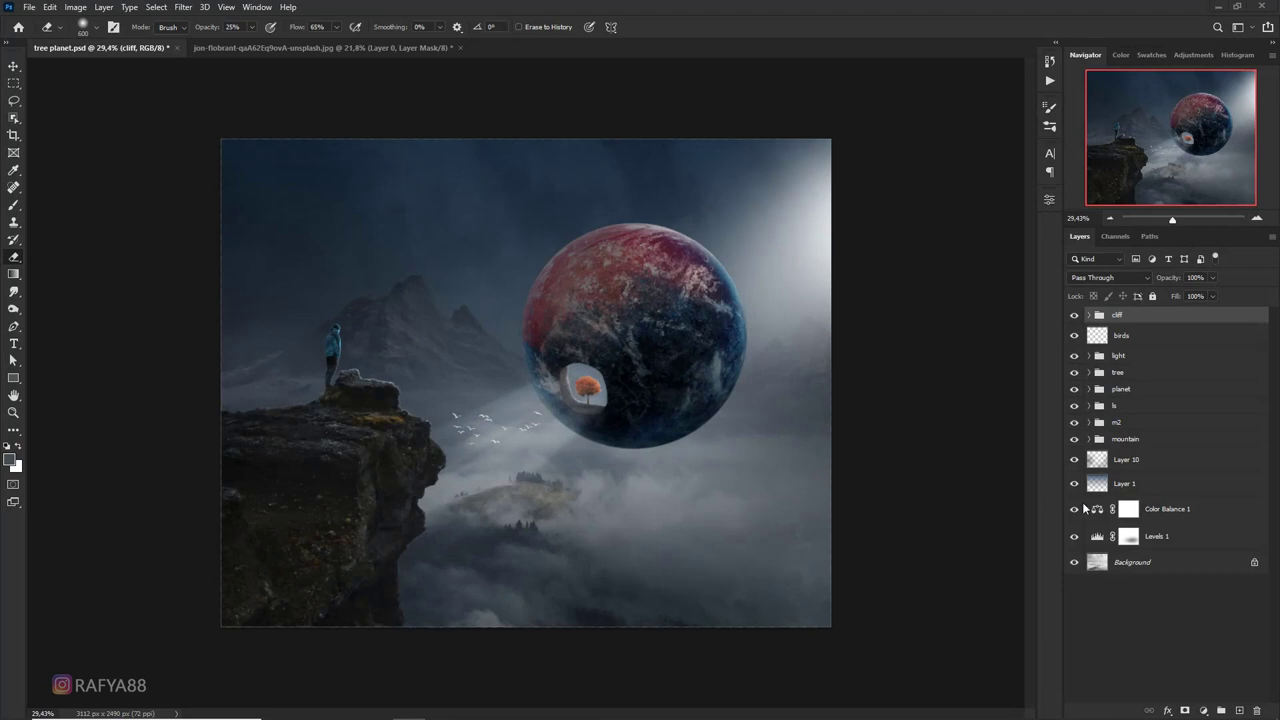
Add a Levels adjustment that lowers the Blue channel's highlight output and shifts blue midtones toward yellow
left_click(1204, 710)
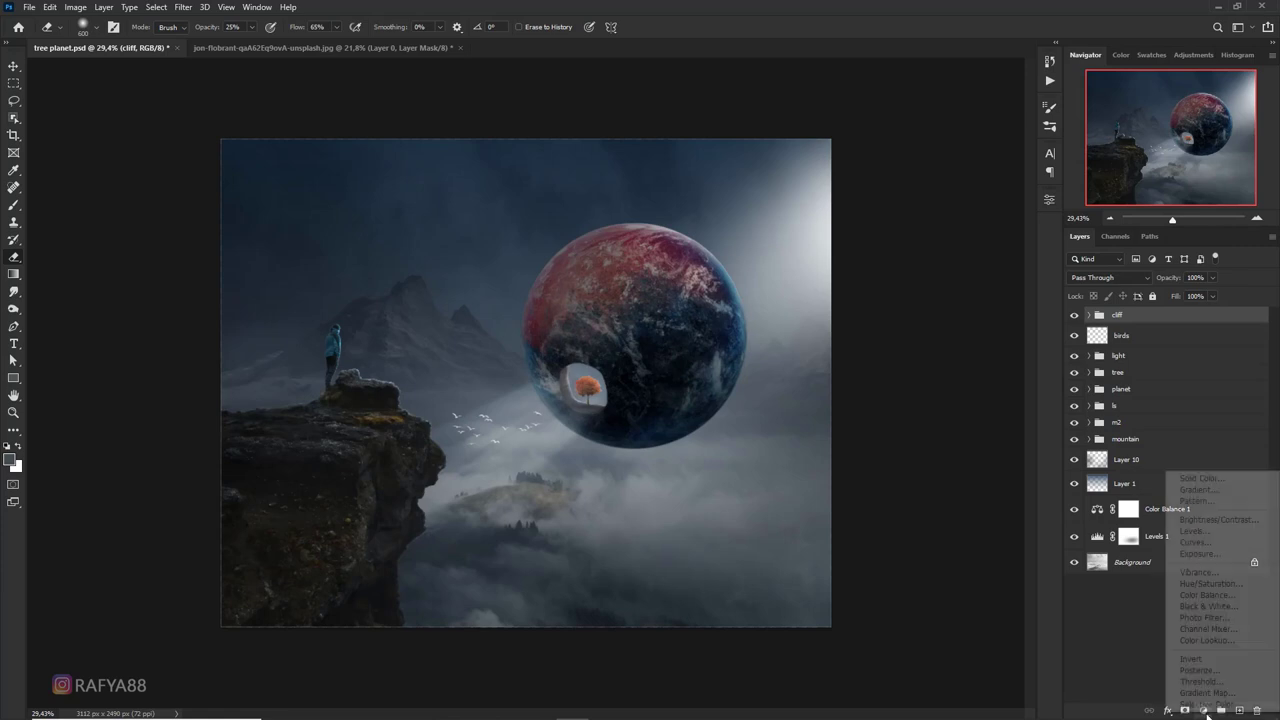
left_click(1222, 533)
left_click(933, 268)
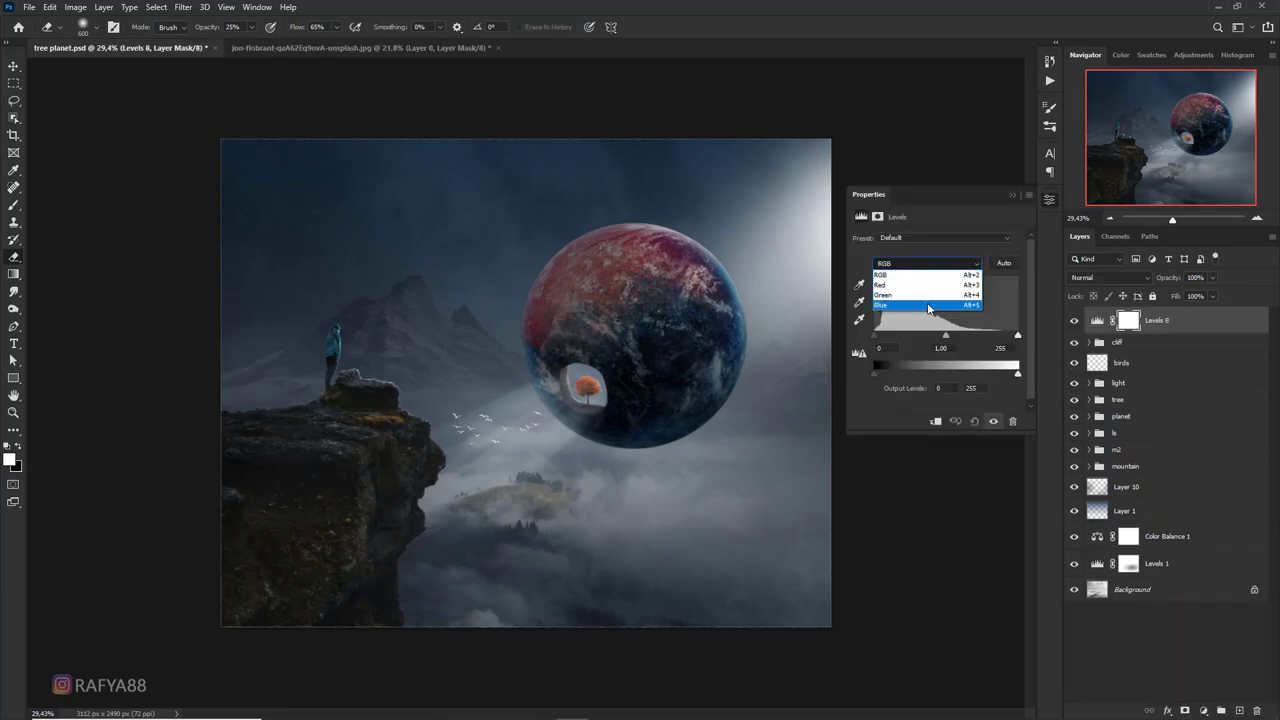
left_click(935, 312)
left_click_drag(1019, 378, 1010, 378)
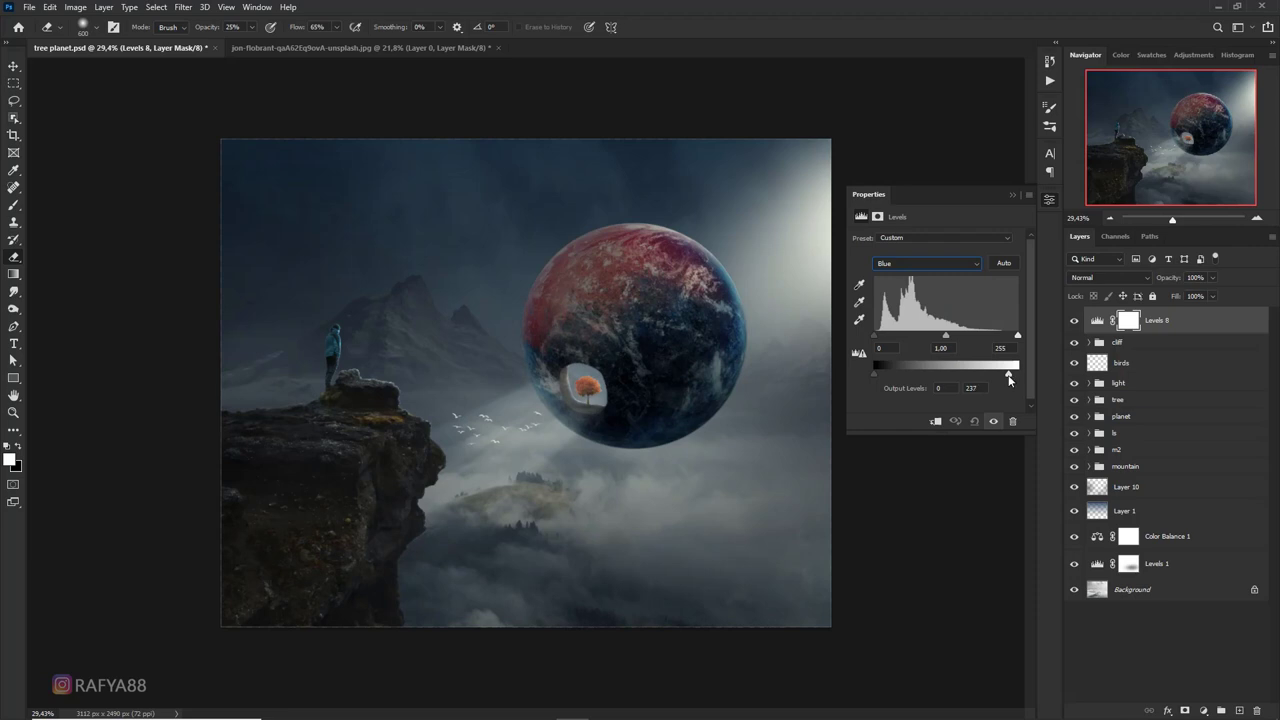
left_click_drag(946, 335, 954, 337)
Add a Color Balance layer with highlights Cyan-Red +10 and Yellow-Blue -19, then stamp visible layers into Layer 17
left_click(1206, 709)
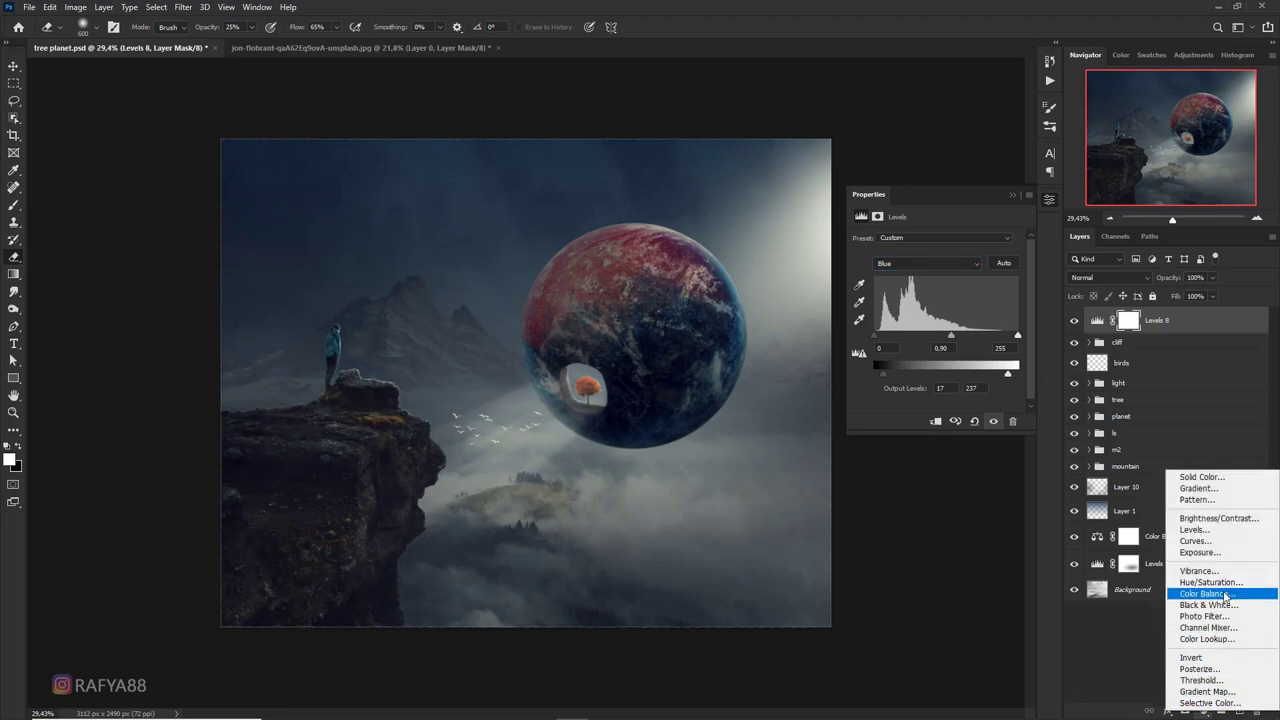
left_click(1215, 593)
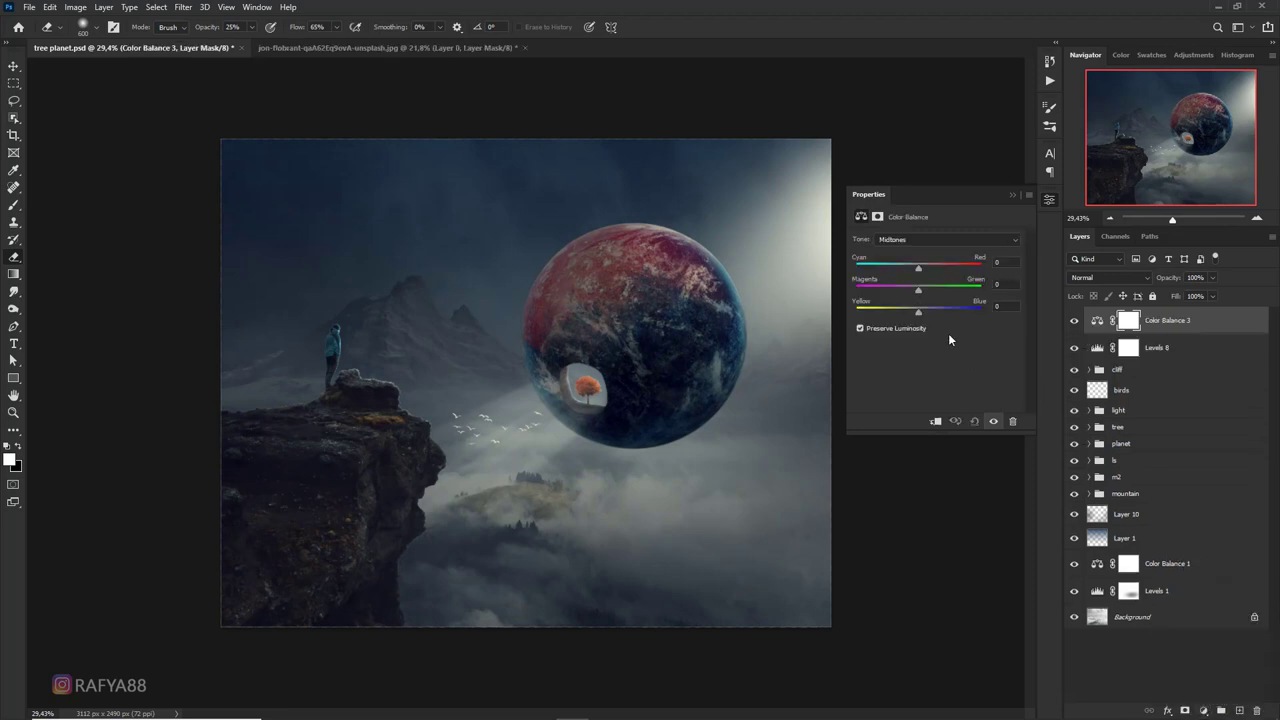
left_click(906, 240)
left_click(916, 270)
left_click_drag(918, 312, 911, 314)
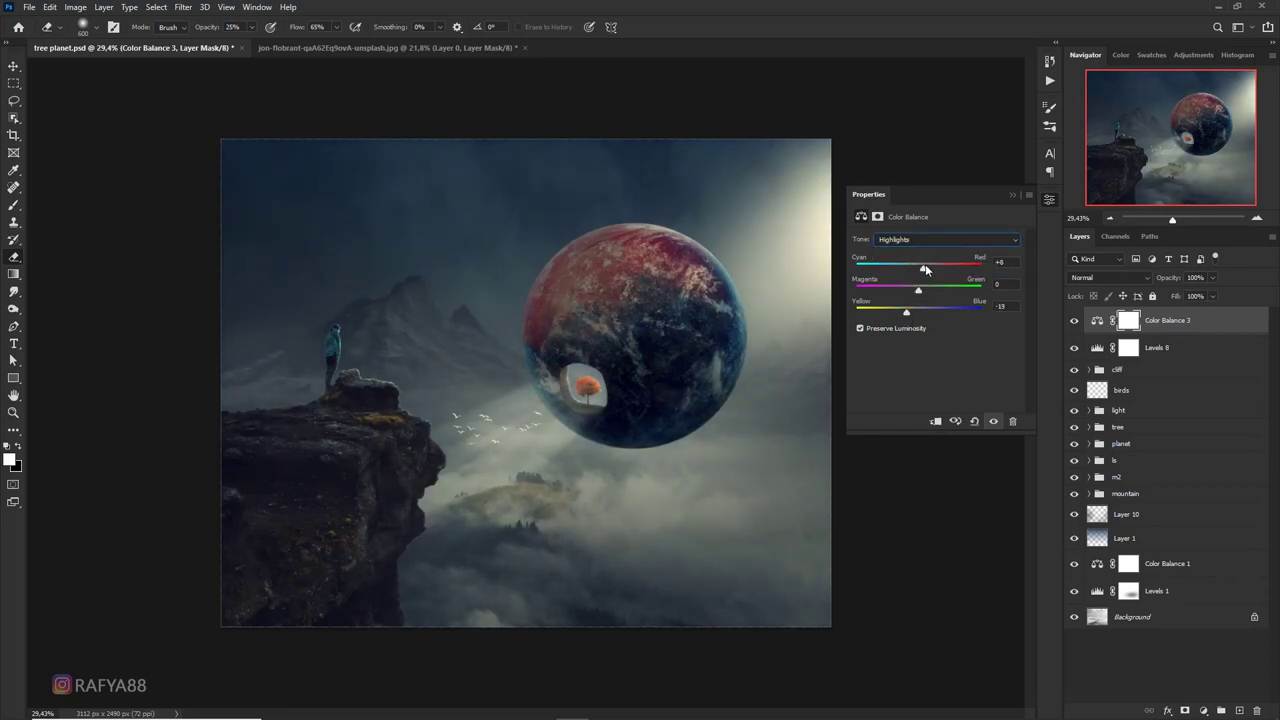
left_click_drag(925, 266, 906, 268)
left_click(1073, 321)
scroll(643, 366, "down", 3)
scroll(740, 360, "up", 1)
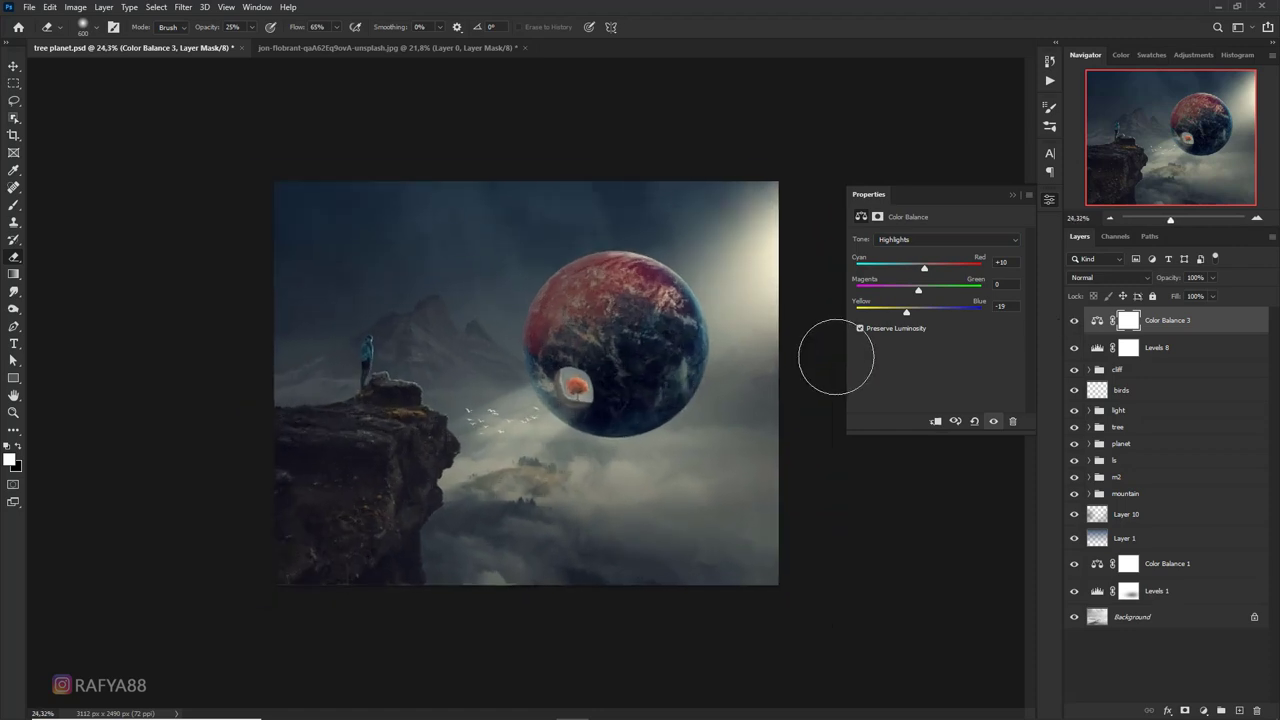
scroll(829, 357, "up", 1)
left_click(1012, 195)
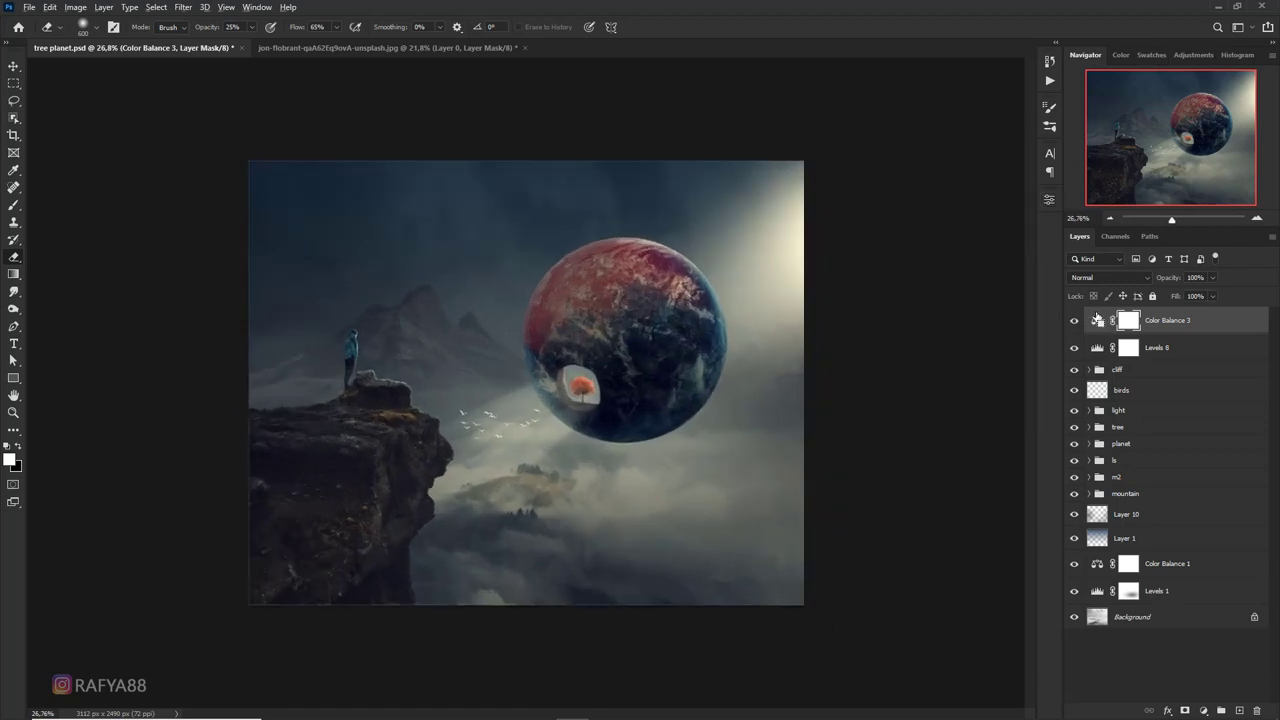
key("ctrl+shift+alt+e")
Set Layer 17 to Linear Light with a 0.9-pixel High Pass, then stamp visible layers into Layer 18
scroll(512, 232, "up", 2)
scroll(523, 223, "up", 1)
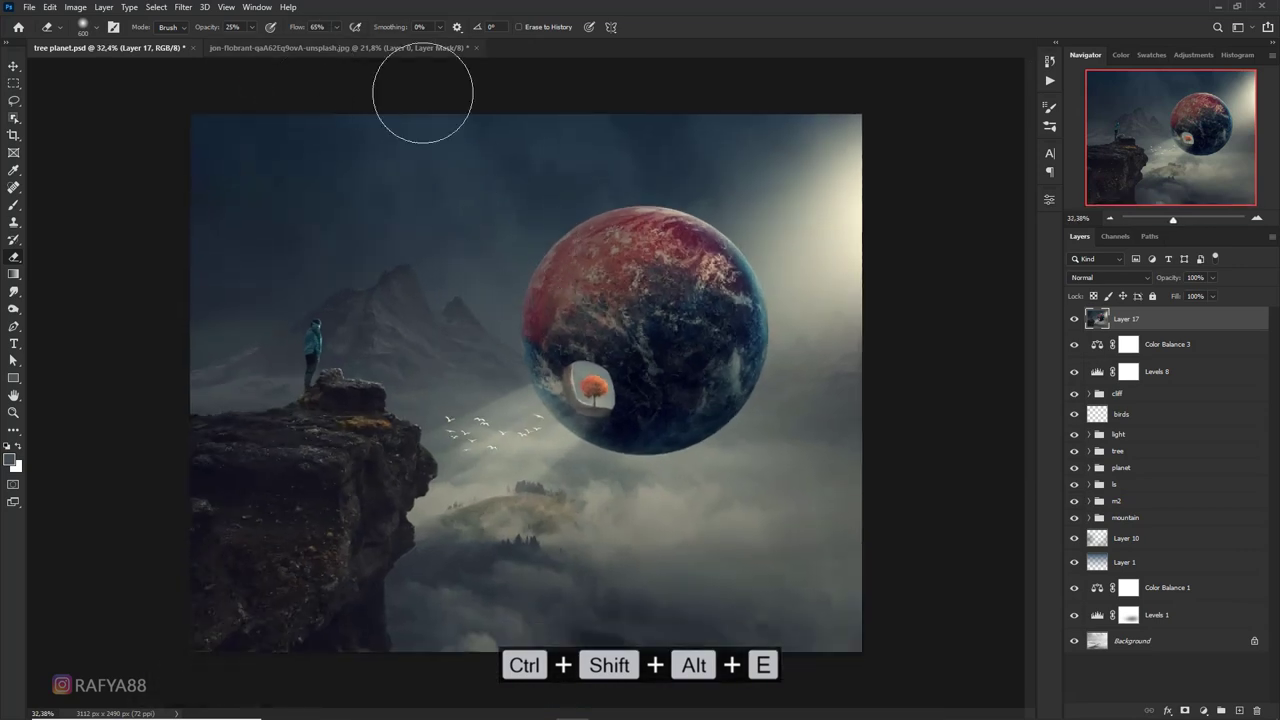
left_click(1110, 277)
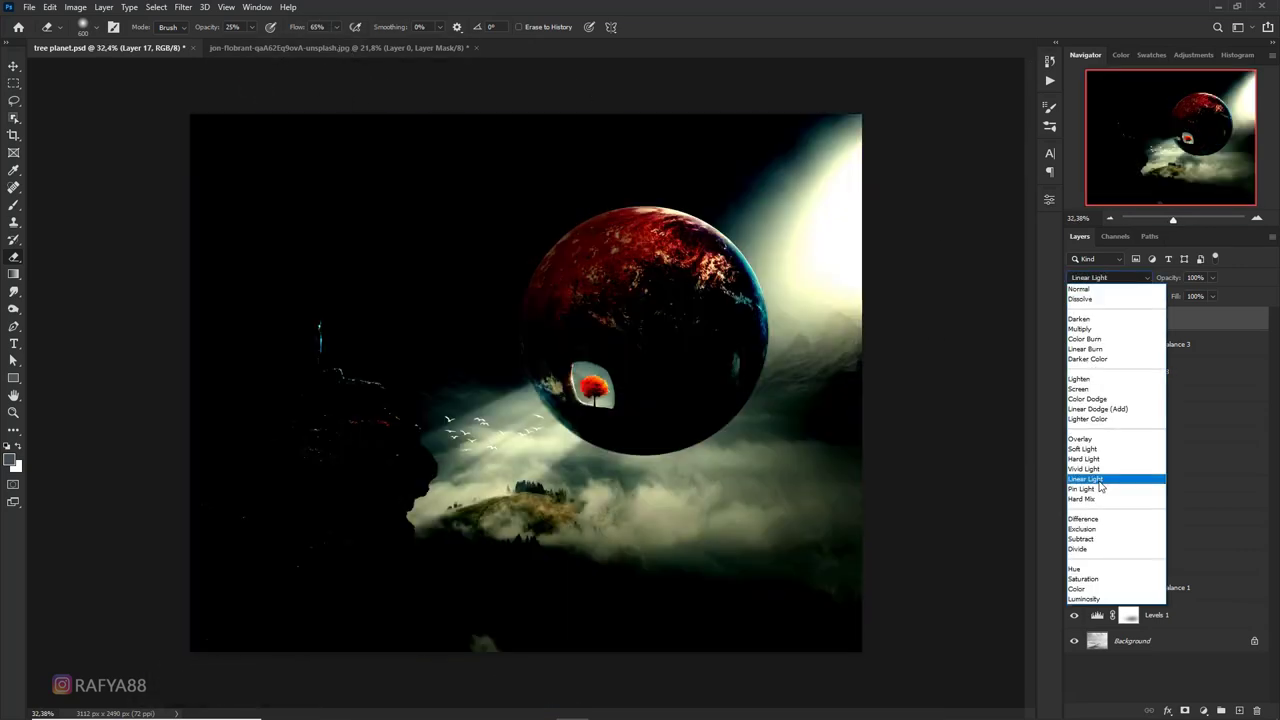
left_click(1095, 478)
left_click(183, 7)
mouse_move(255, 291)
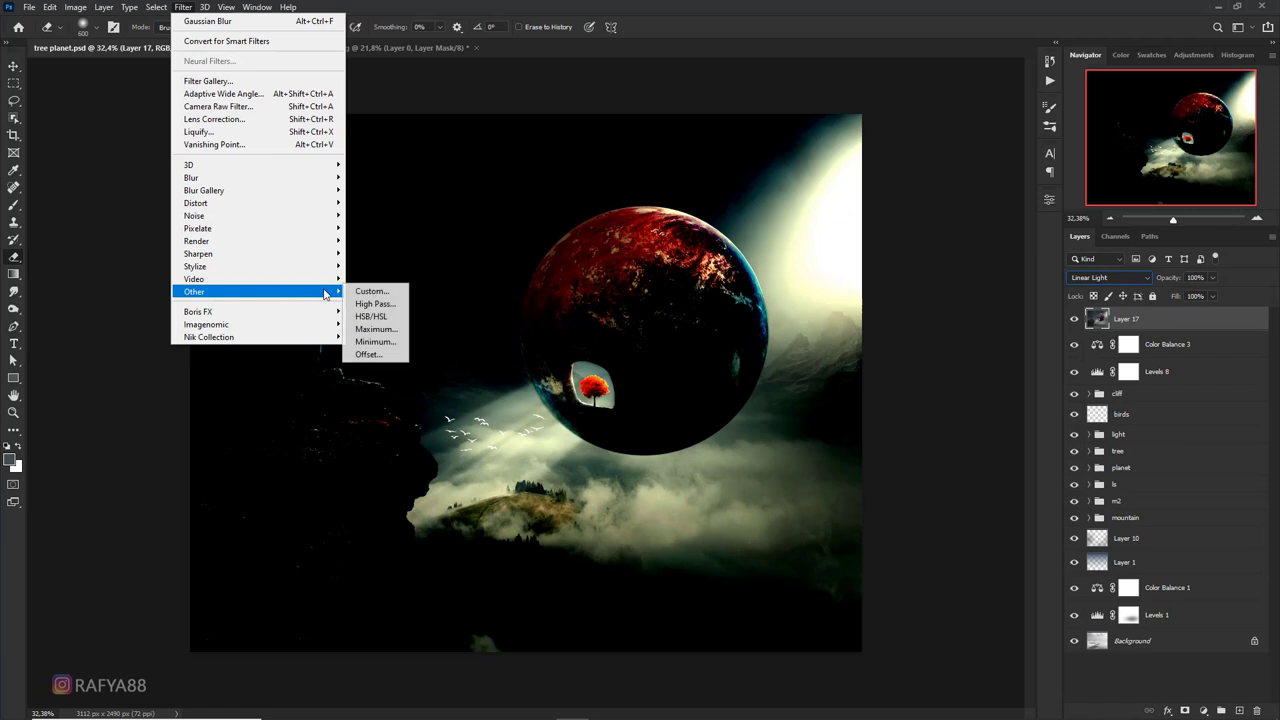
left_click(375, 304)
left_click_drag(614, 157, 849, 196)
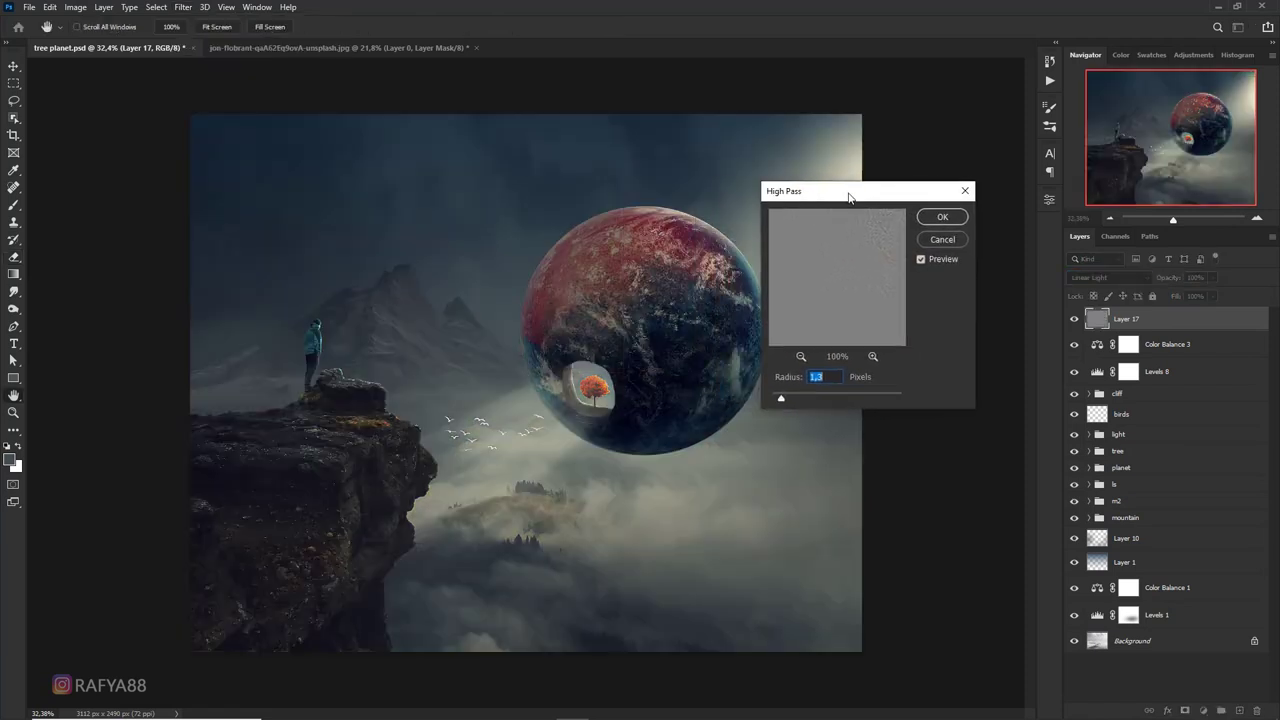
left_click_drag(775, 399, 780, 400)
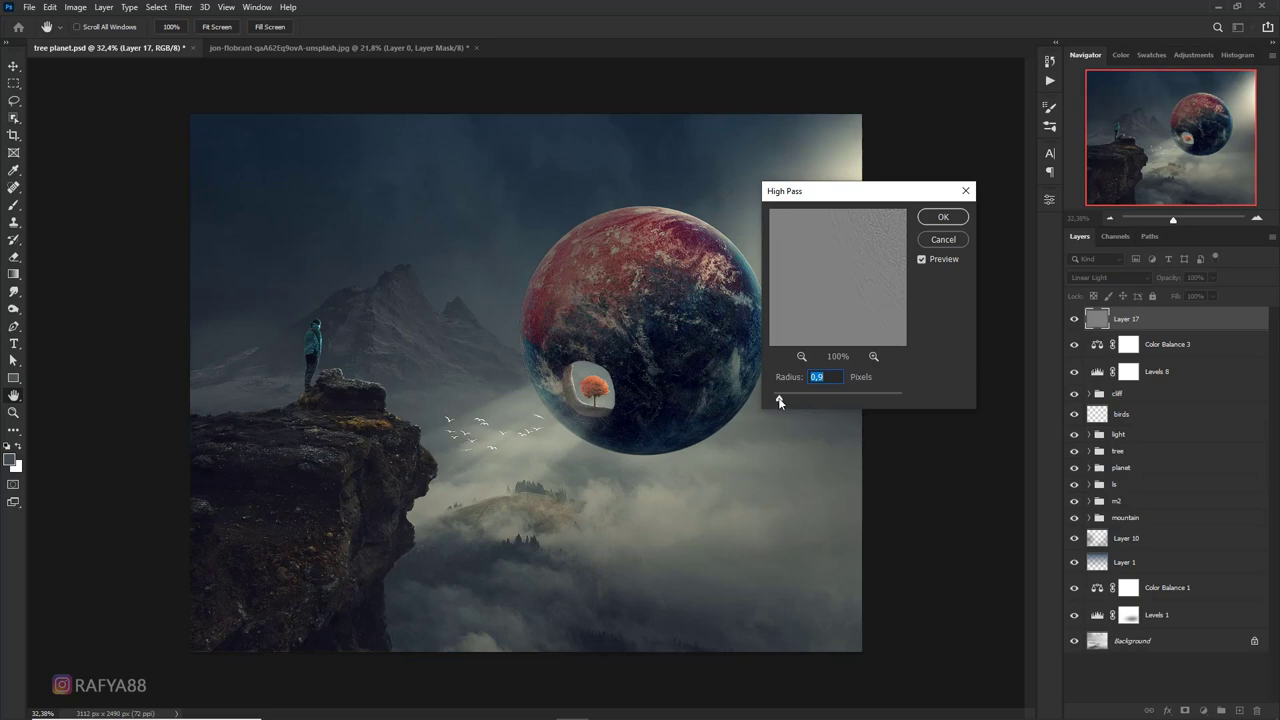
left_click(942, 216)
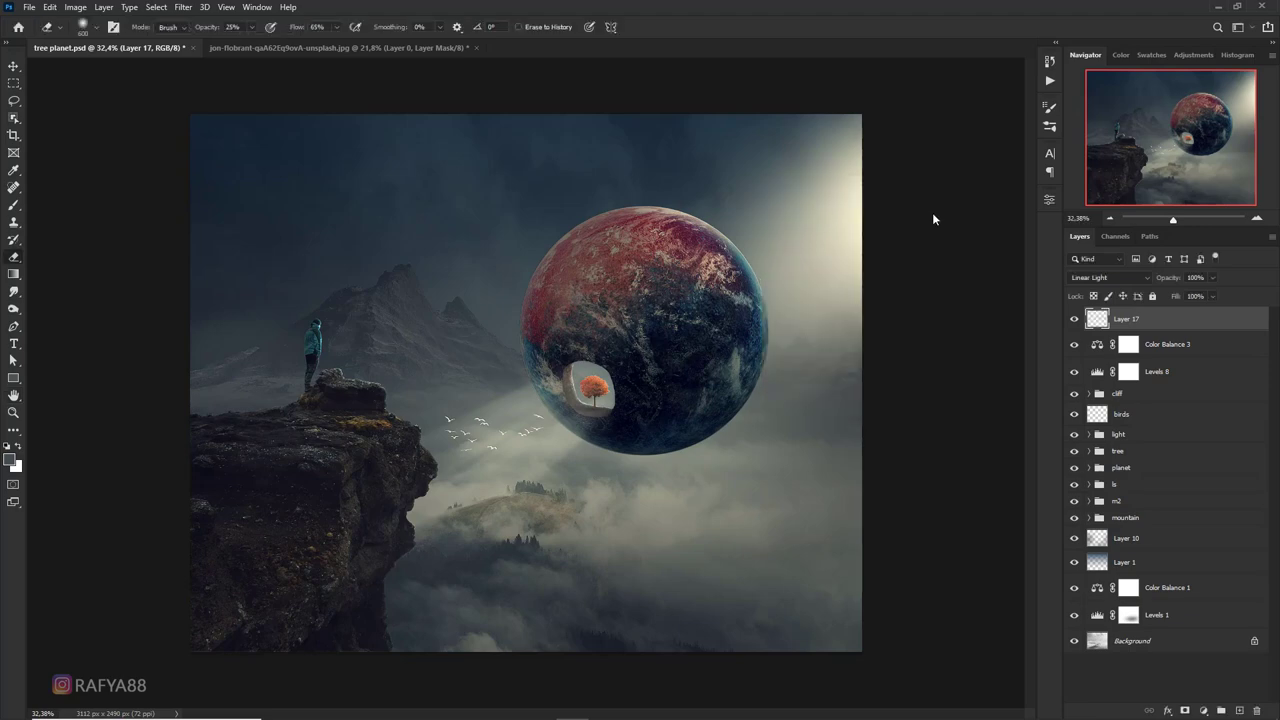
key("ctrl+shift+alt+e")
Apply an 8 px Iris Blur to Layer 18, with an upright ellipse keeping the cliff figure and planet sharp
left_click(184, 8)
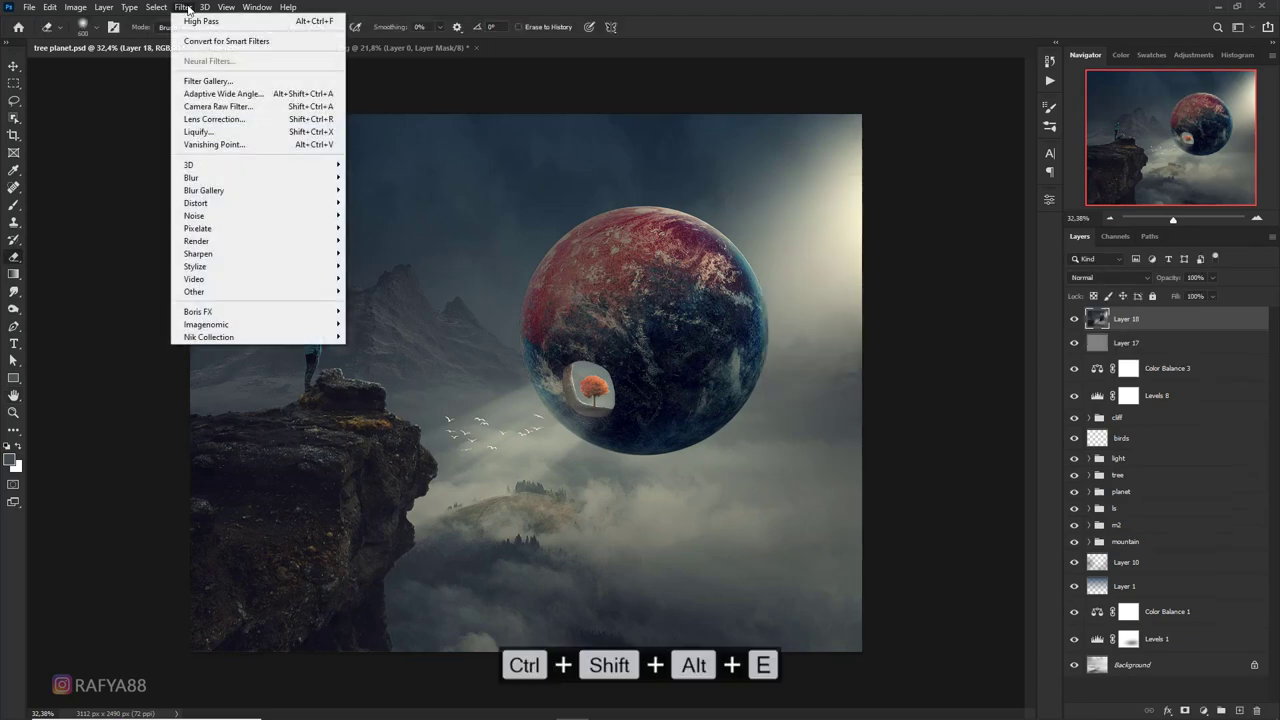
mouse_move(204, 190)
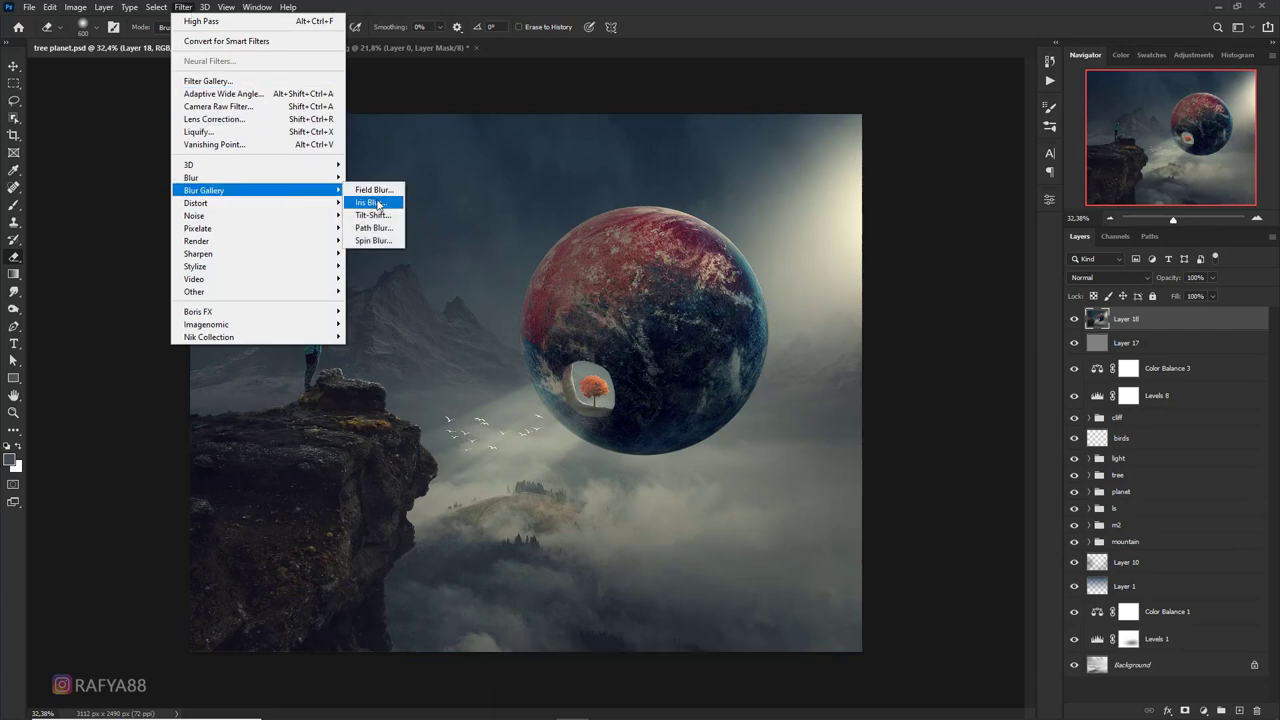
left_click(372, 202)
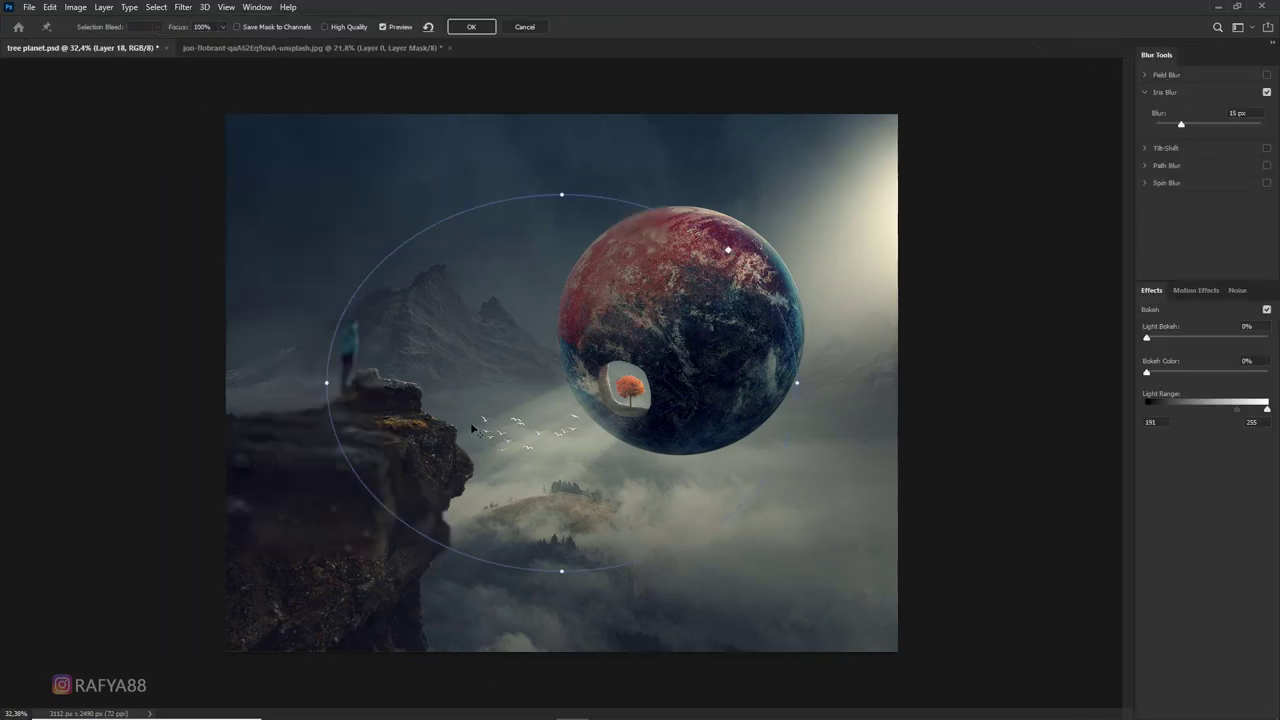
left_click_drag(300, 443, 109, 509)
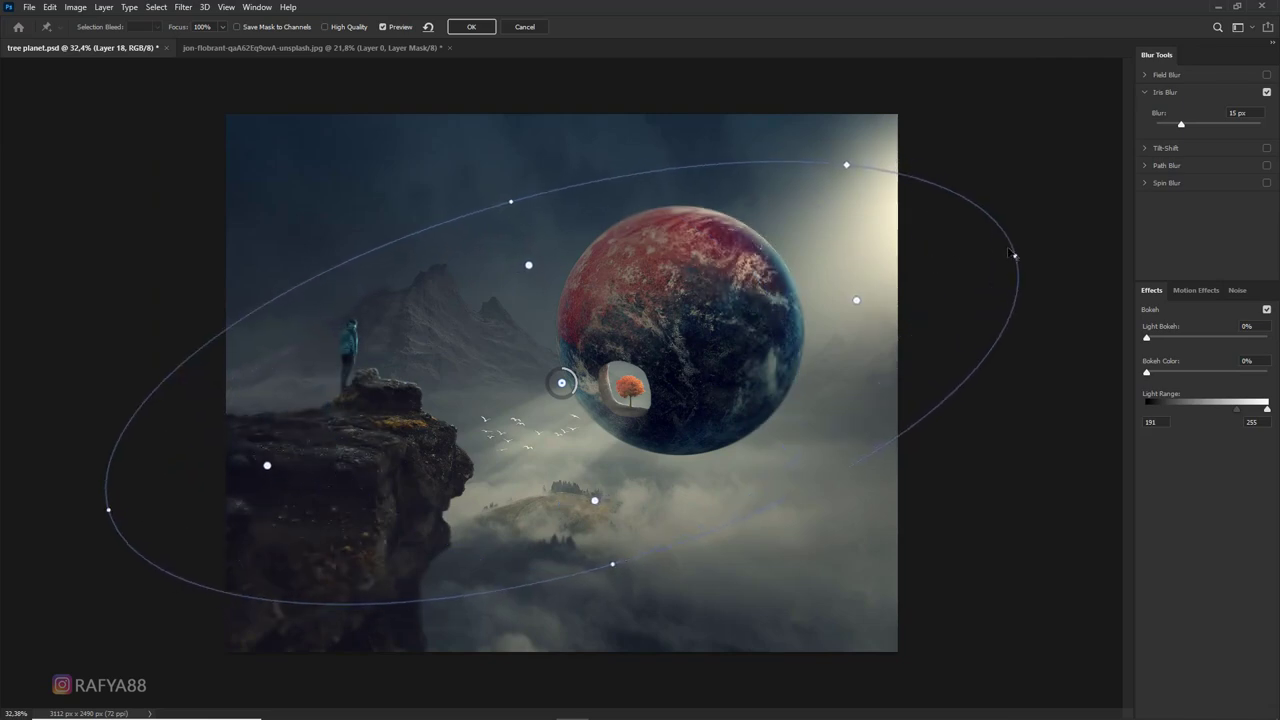
left_click_drag(1013, 256, 939, 264)
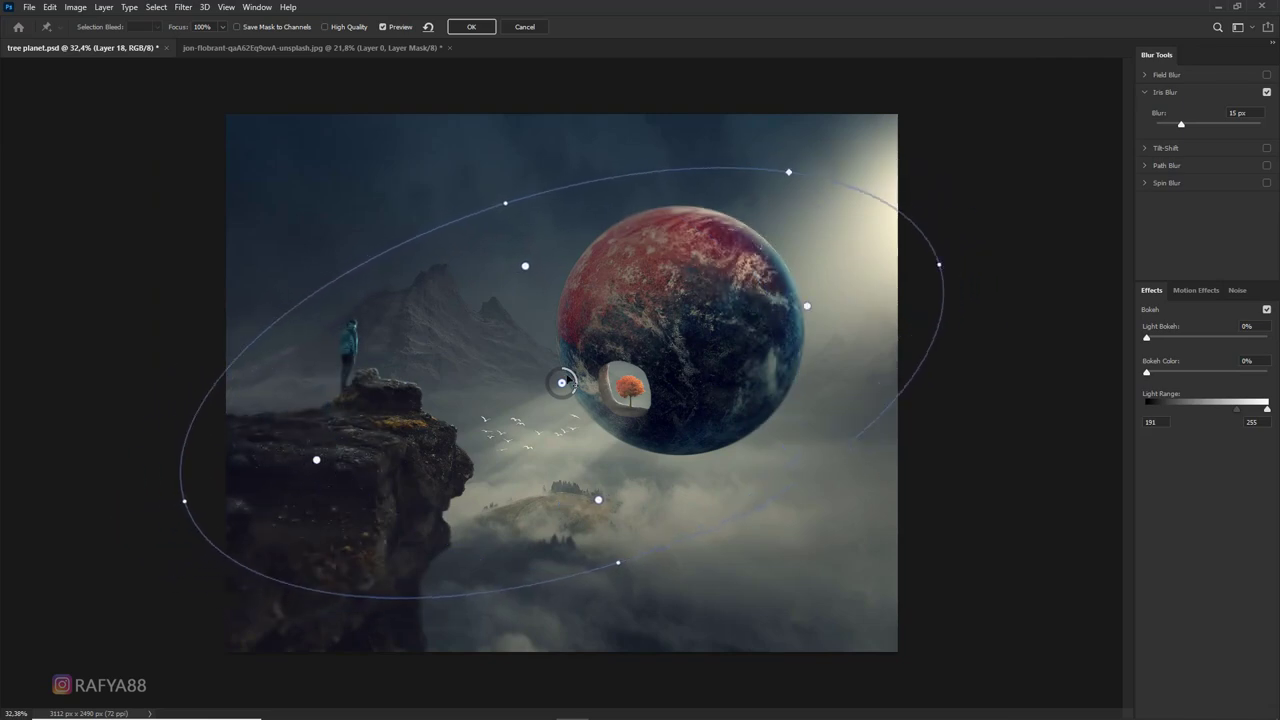
left_click_drag(562, 382, 491, 392)
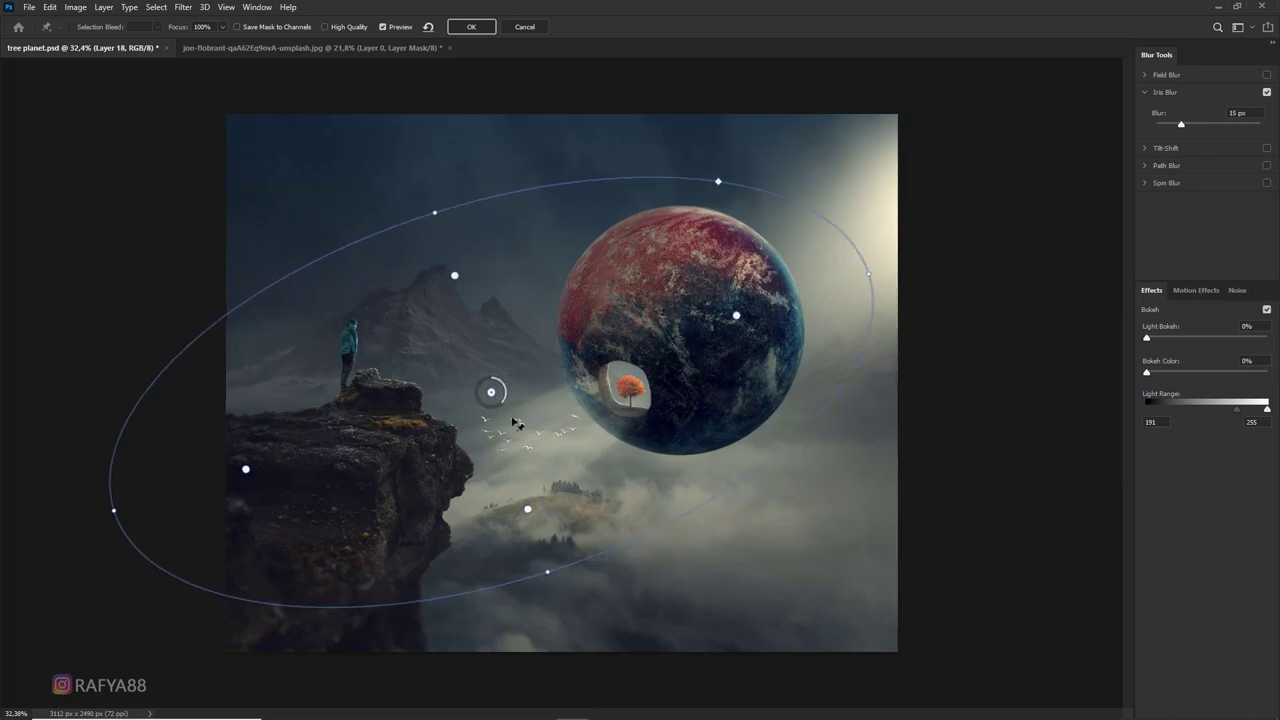
left_click_drag(718, 181, 695, 127)
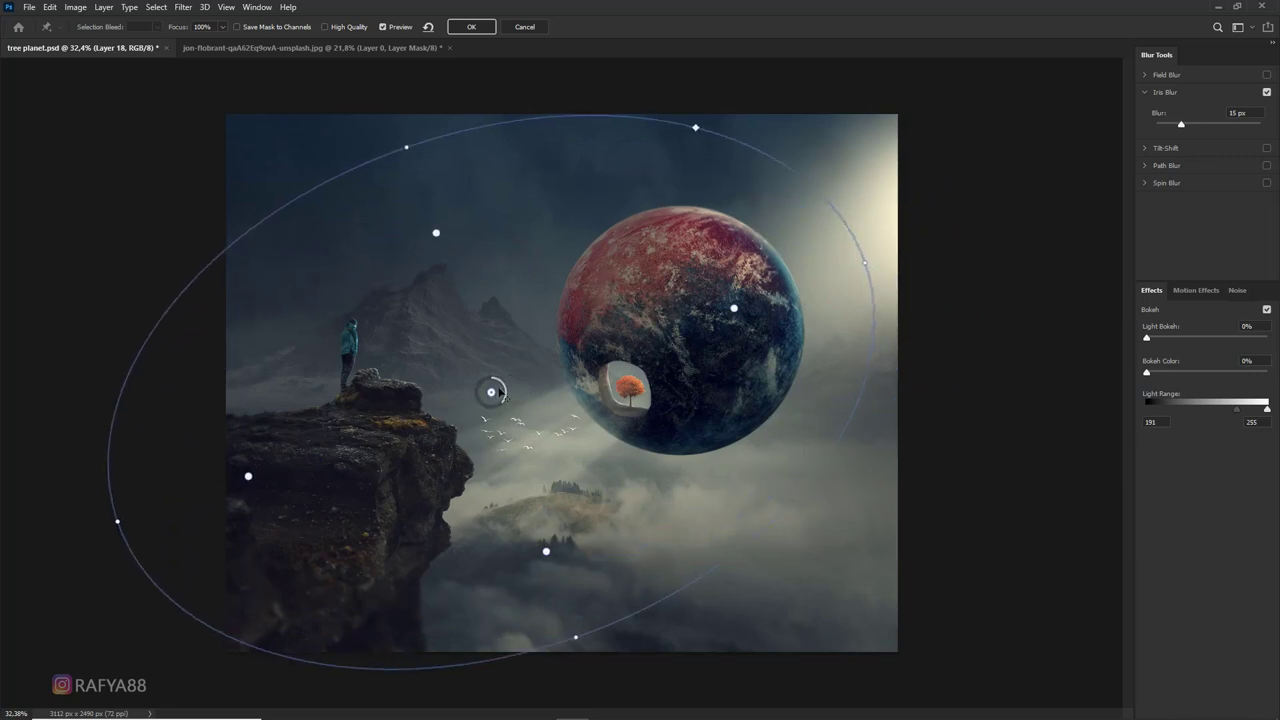
left_click_drag(491, 392, 510, 419)
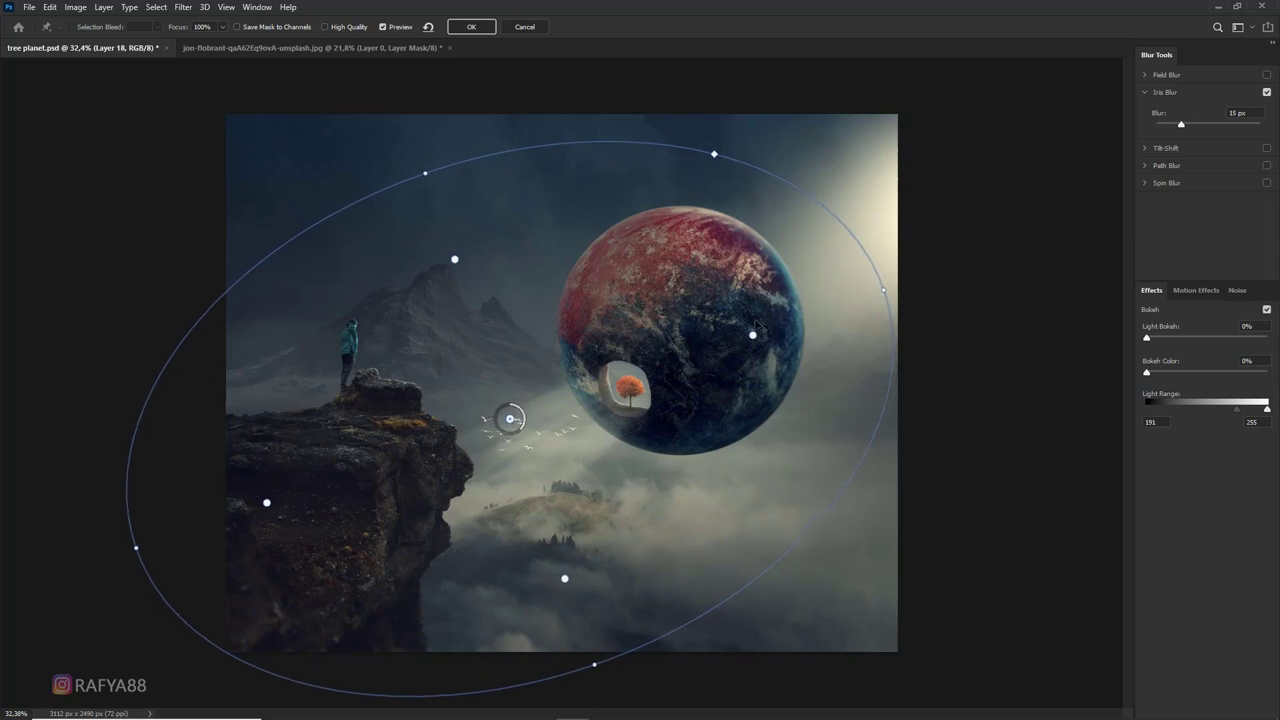
left_click_drag(752, 334, 673, 380)
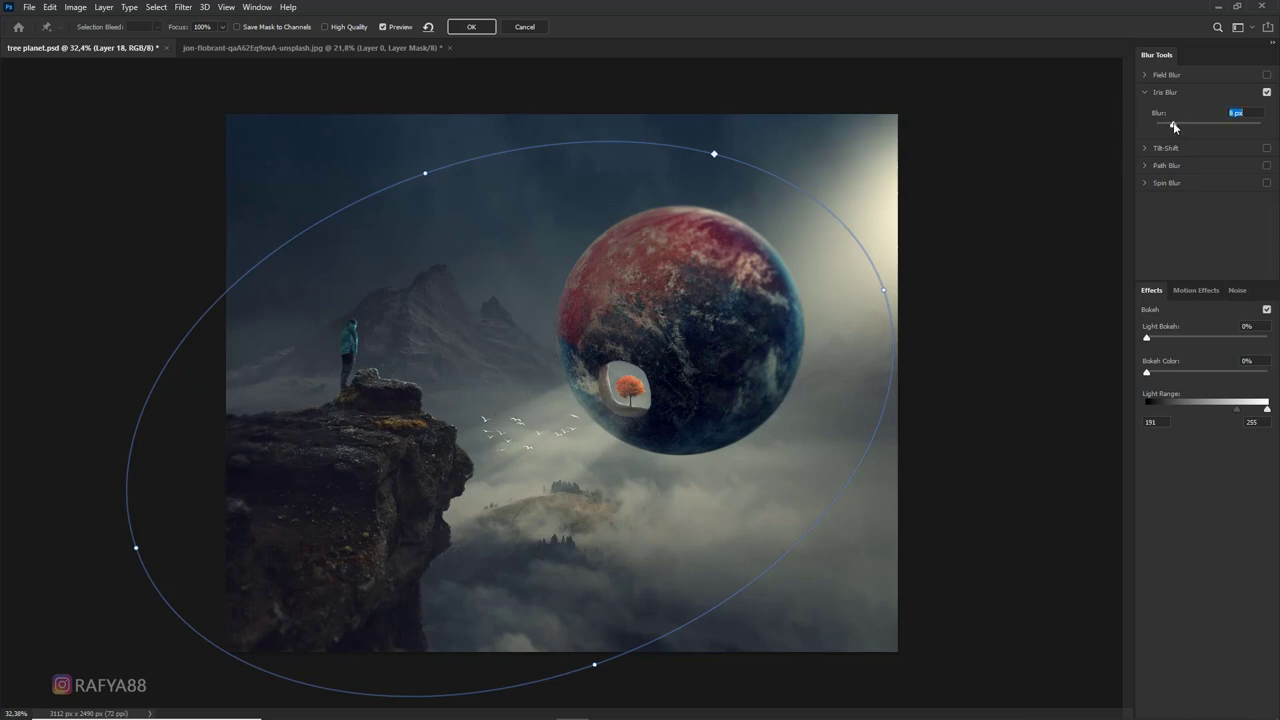
left_click(488, 28)
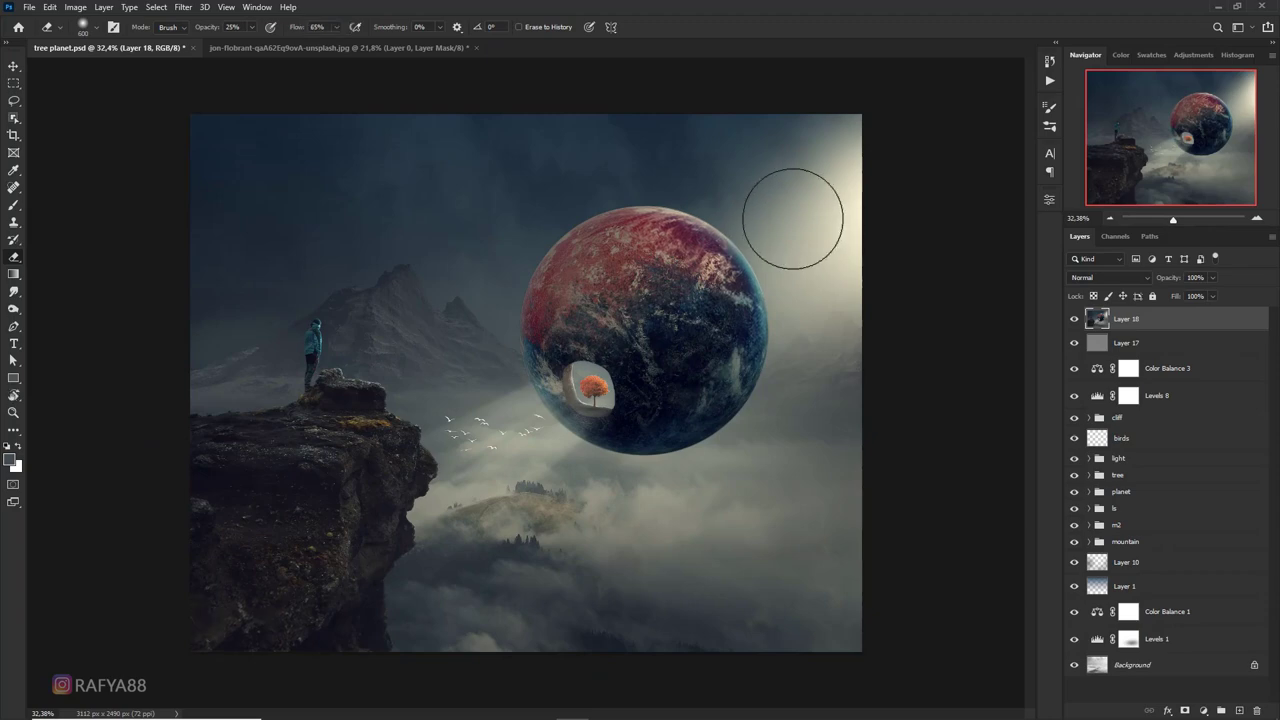
scroll(808, 208, "down", 1)
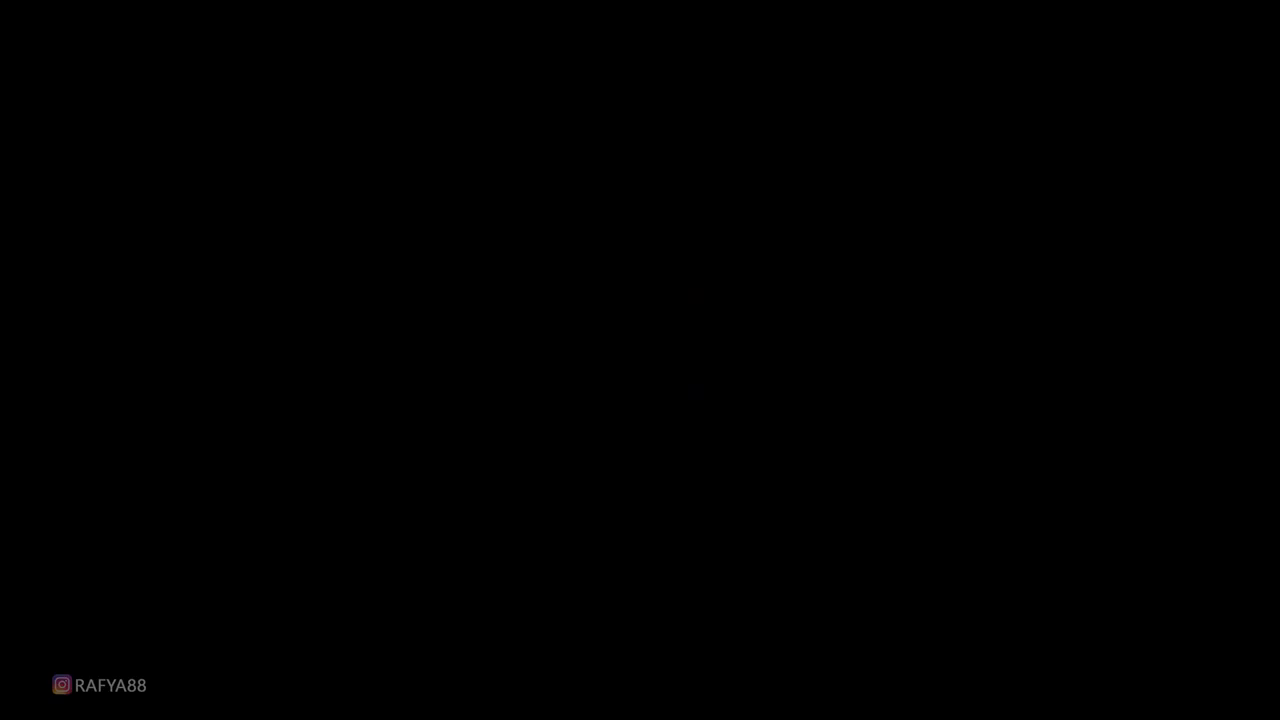